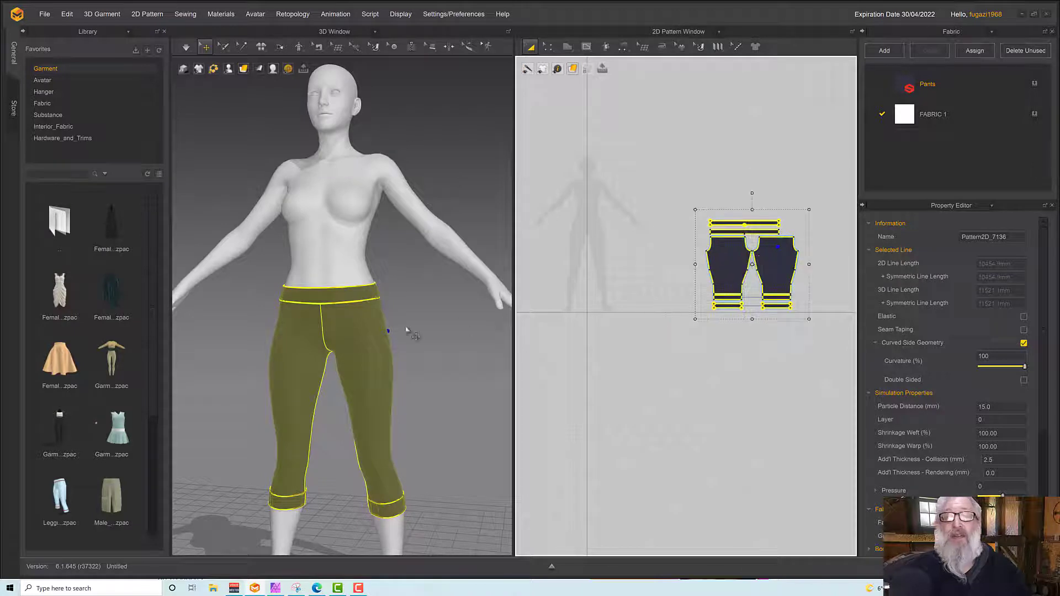
# Step: Freeze all selected pants patterns on the avatar and deselect them
pyautogui.rightClick(364, 330)
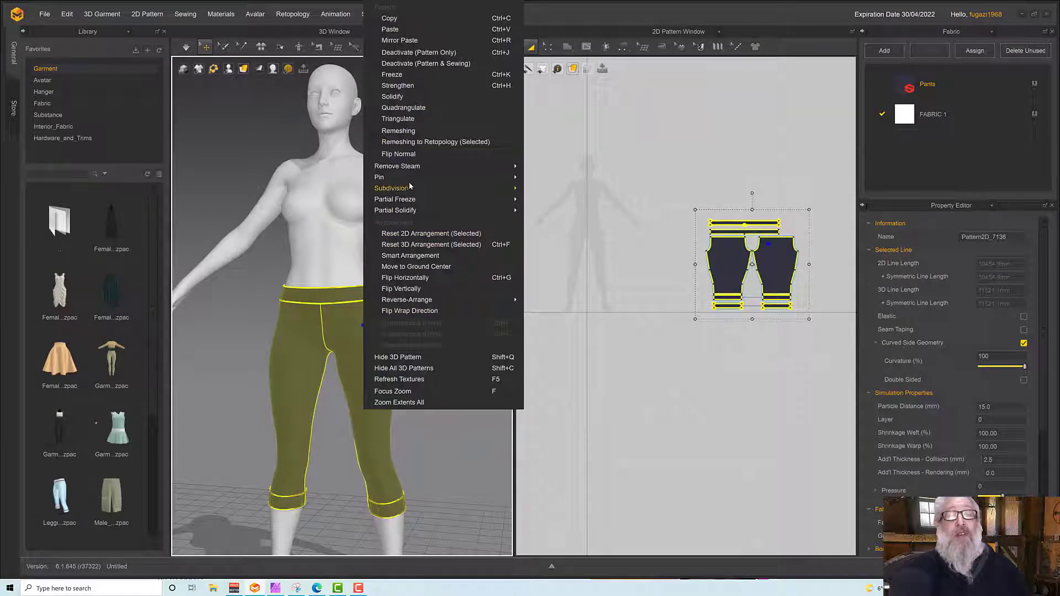
pyautogui.click(410, 86)
pyautogui.click(420, 309)
# Step: Examine the avatar's bare torso and the frozen pants from several angles and distances
pyautogui.moveTo(419, 310); pyautogui.dragTo(360, 302, button='right')
pyautogui.scroll(5, 361, 302)
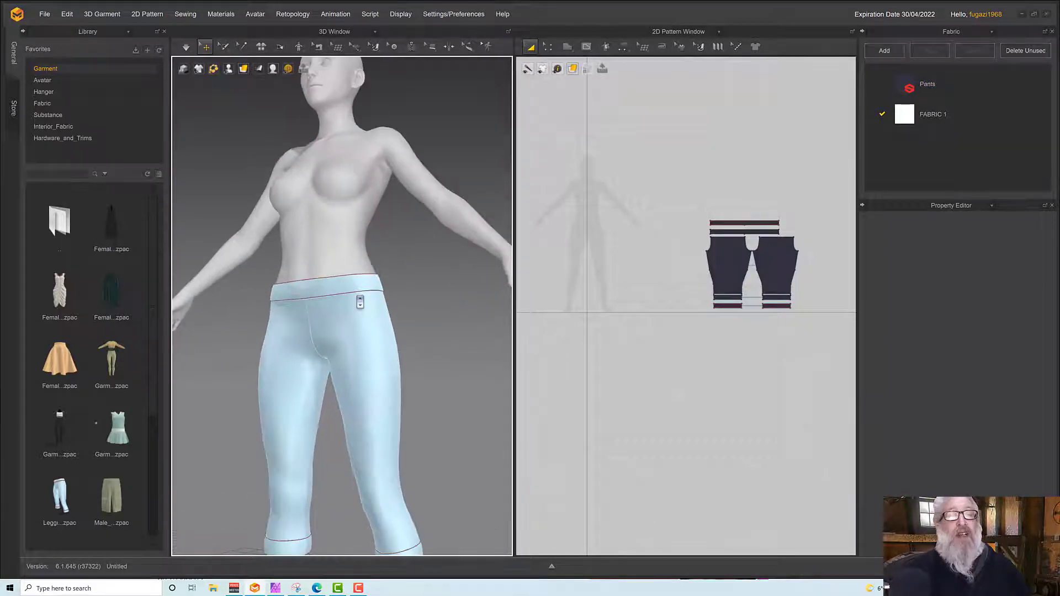
pyautogui.moveTo(290, 153); pyautogui.dragTo(376, 274, button='right')
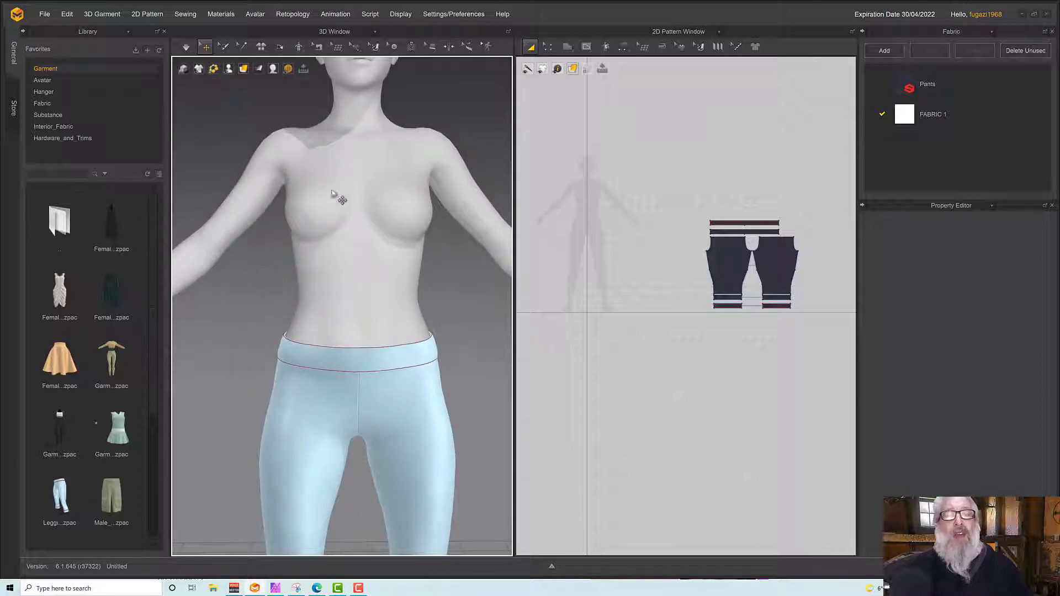
pyautogui.moveTo(331, 194); pyautogui.dragTo(346, 178, button='right')
pyautogui.moveTo(346, 178); pyautogui.dragTo(379, 229, button='middle')
pyautogui.moveTo(393, 237); pyautogui.dragTo(371, 225, button='right')
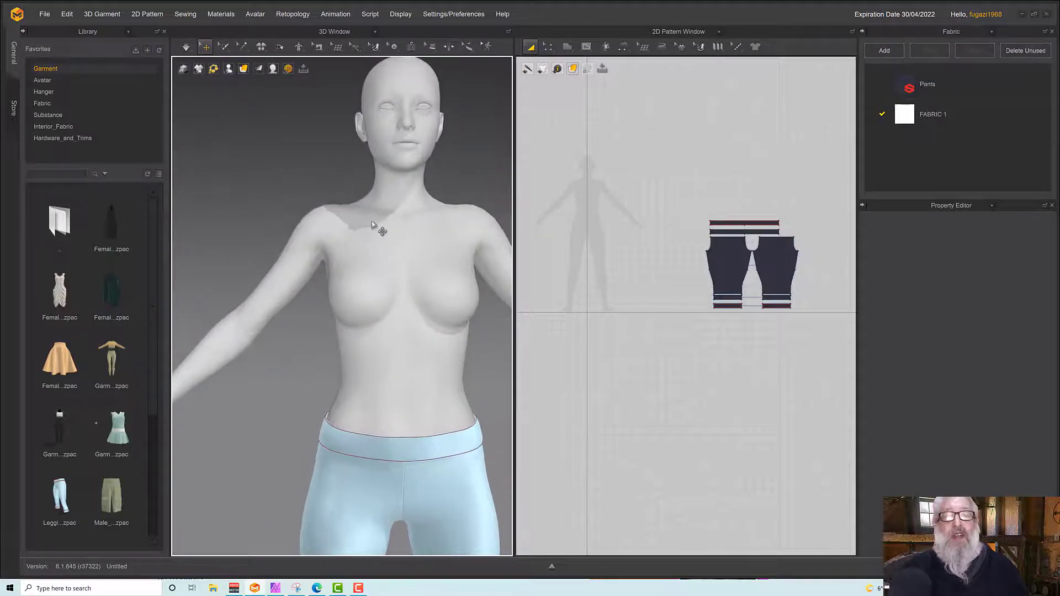
pyautogui.scroll(3, 372, 225)
pyautogui.moveTo(436, 234); pyautogui.dragTo(368, 242, button='middle')
pyautogui.scroll(-3, 367, 242)
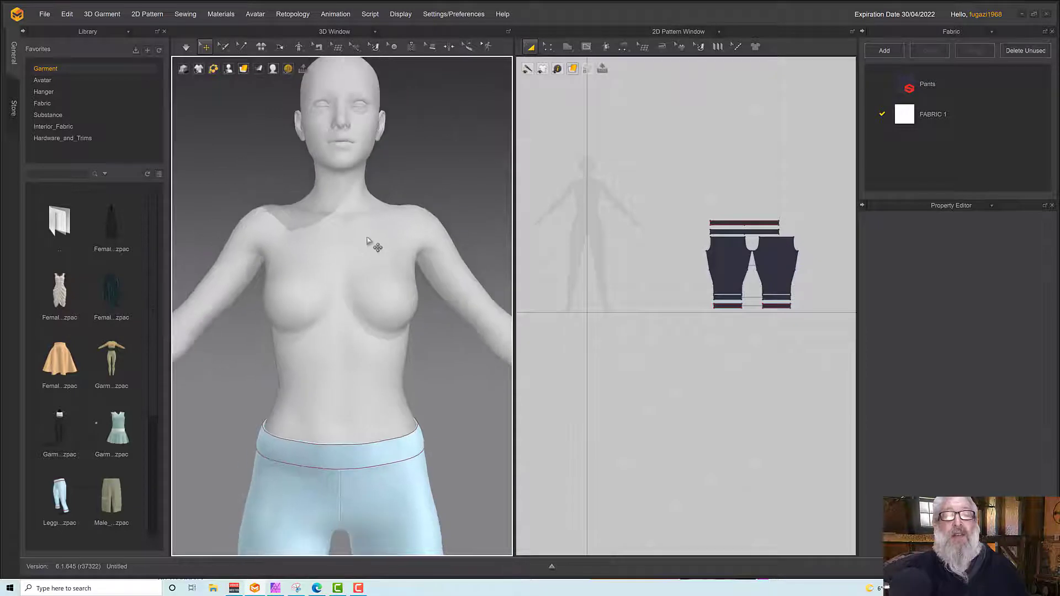
pyautogui.moveTo(367, 241)
pyautogui.mouseDown(button='right')
pyautogui.moveTo(352, 232)
pyautogui.moveTo(361, 247)
pyautogui.mouseUp(button='right')
pyautogui.scroll(-2, 586, 232)
# Step: Draw a half-bodice polygon against the avatar's centre line, with a centre edge about 256 mm, bottom about 167 mm and side about 131 mm
pyautogui.scroll(5, 603, 245)
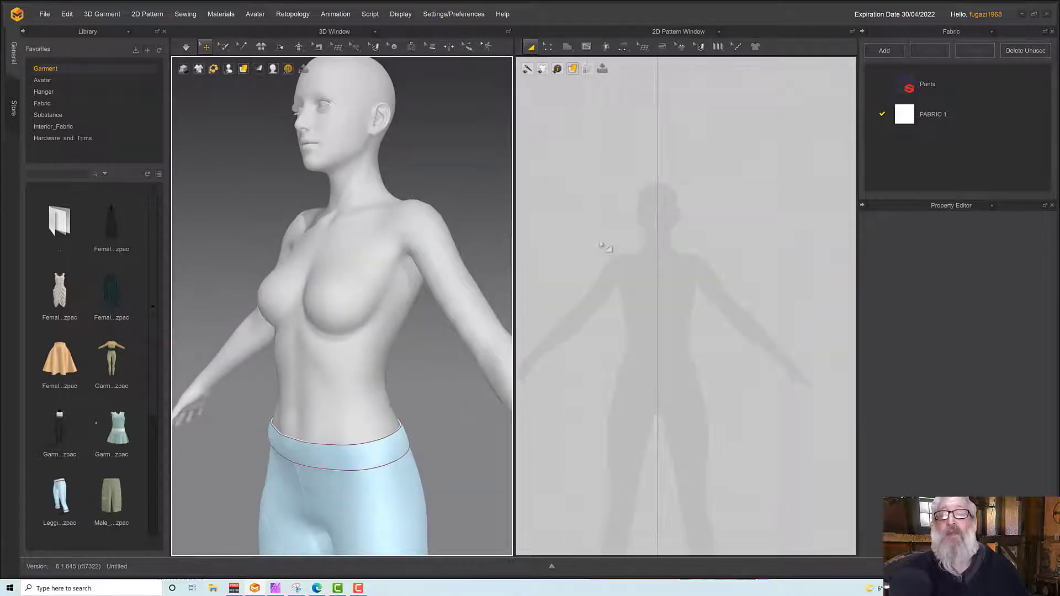
pyautogui.scroll(2, 606, 247)
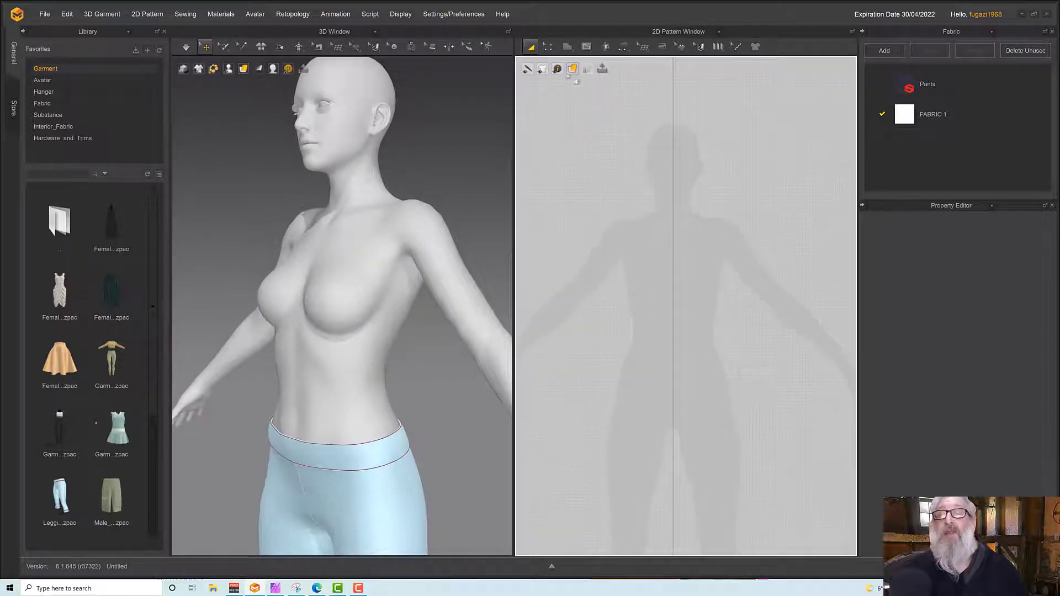
pyautogui.click(568, 47)
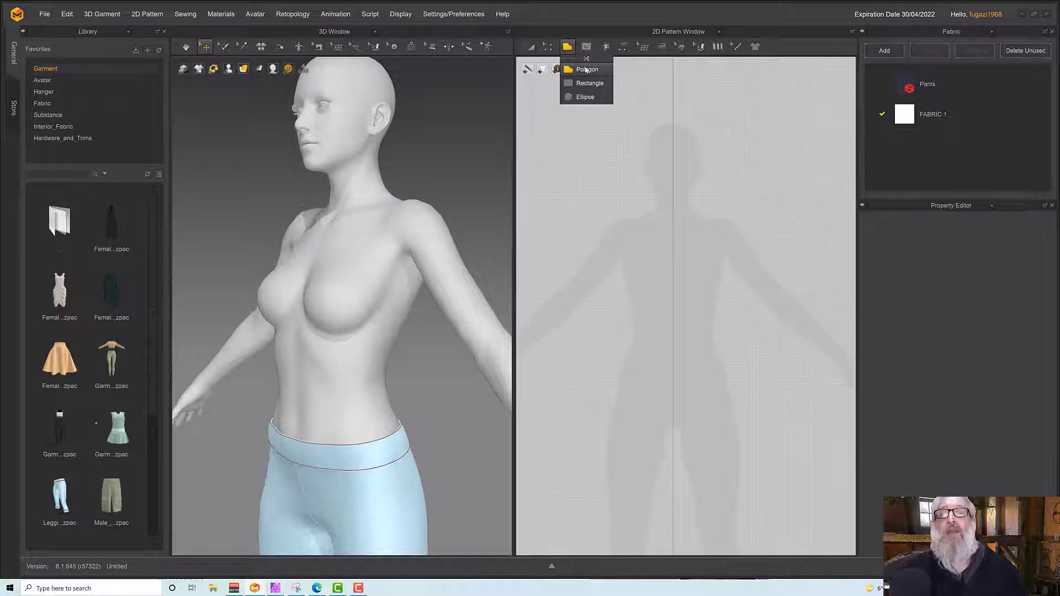
pyautogui.click(585, 69)
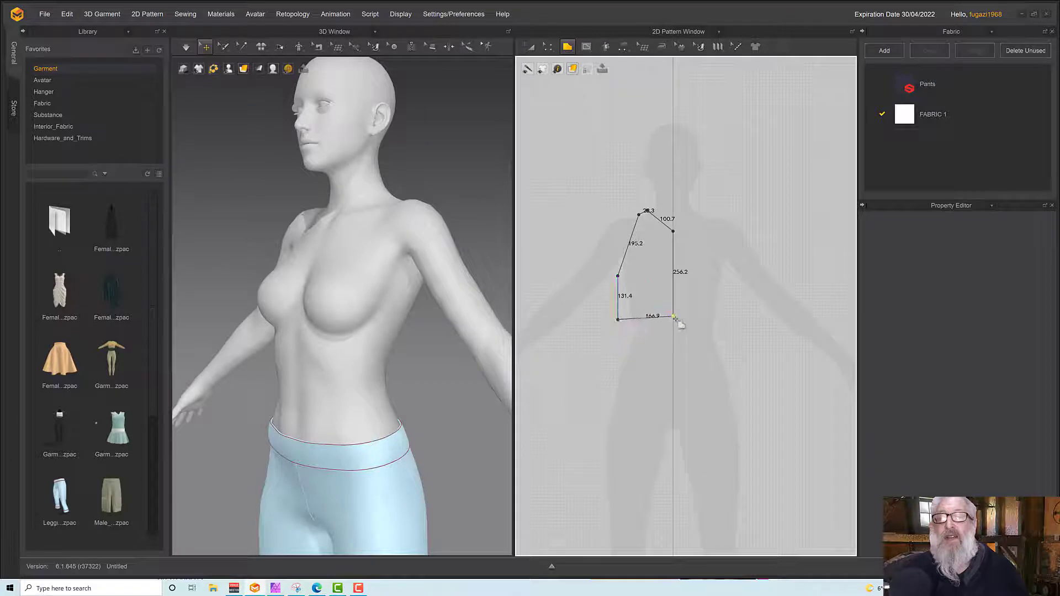
pyautogui.click(674, 317)
# Step: Align the half-bodice's two bottom corner points to Middle so the hem becomes horizontal
pyautogui.click(549, 46)
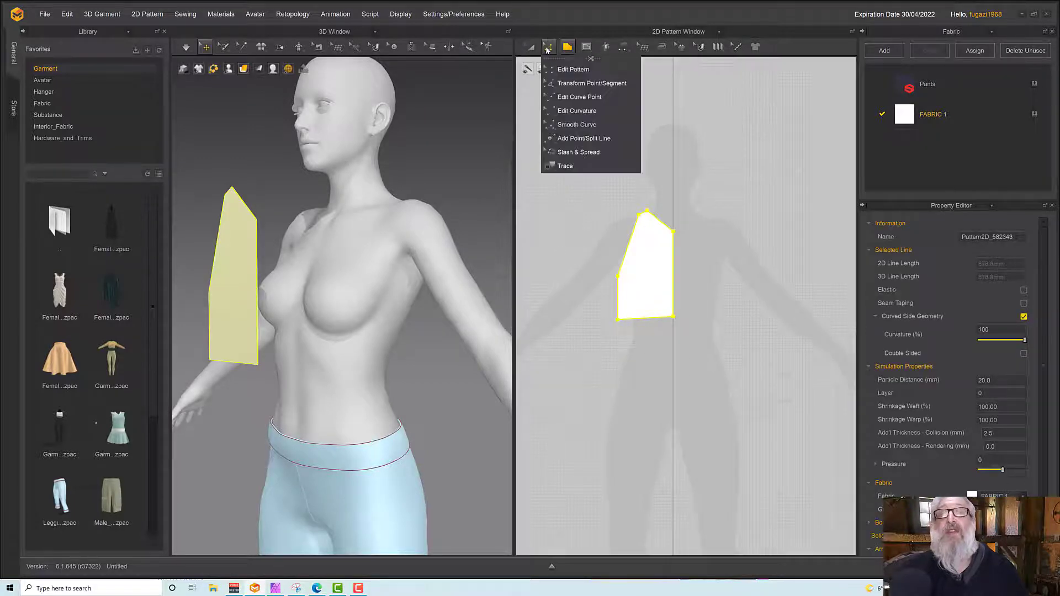
pyautogui.click(614, 334)
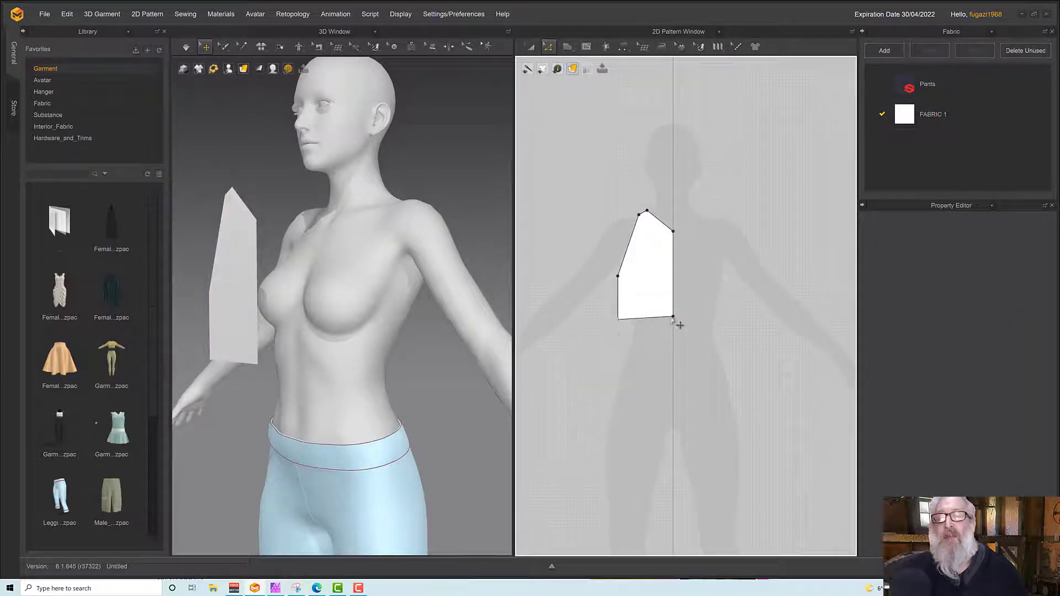
pyautogui.click(675, 319)
pyautogui.click(636, 331)
pyautogui.click(619, 321)
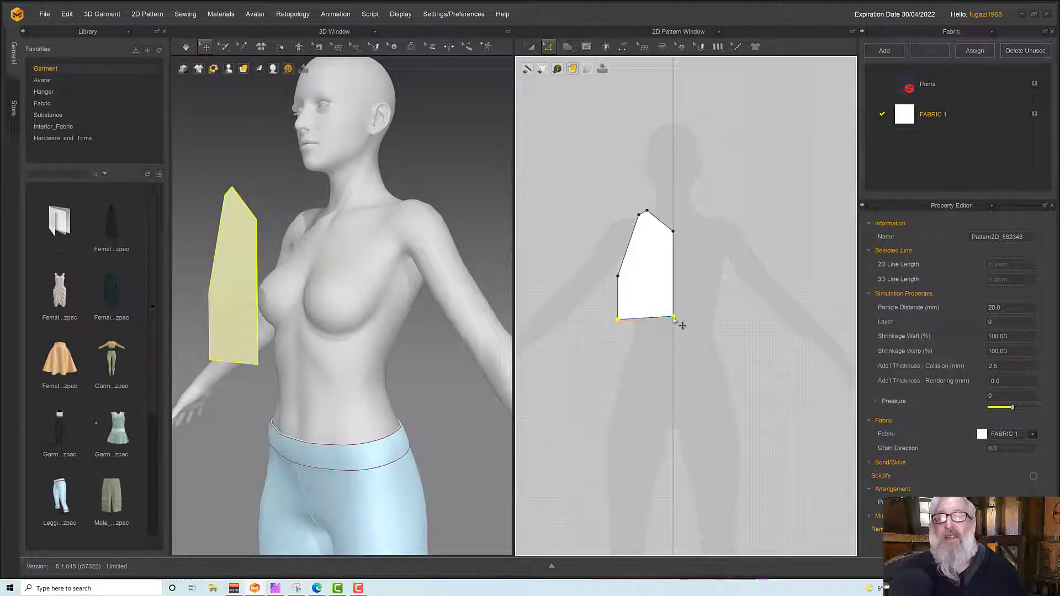
pyautogui.rightClick(675, 320)
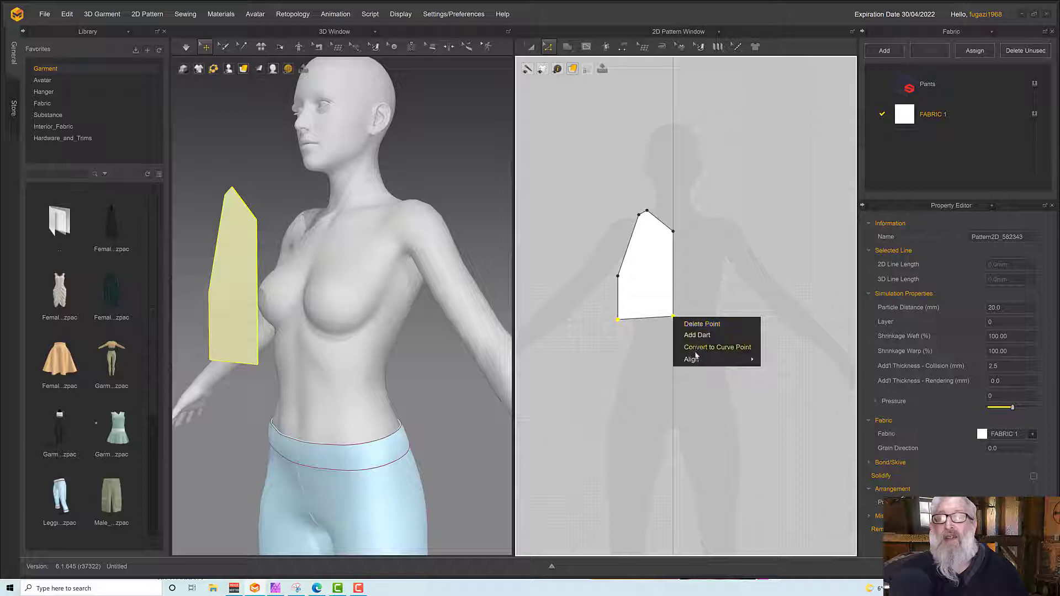
pyautogui.moveTo(692, 359)
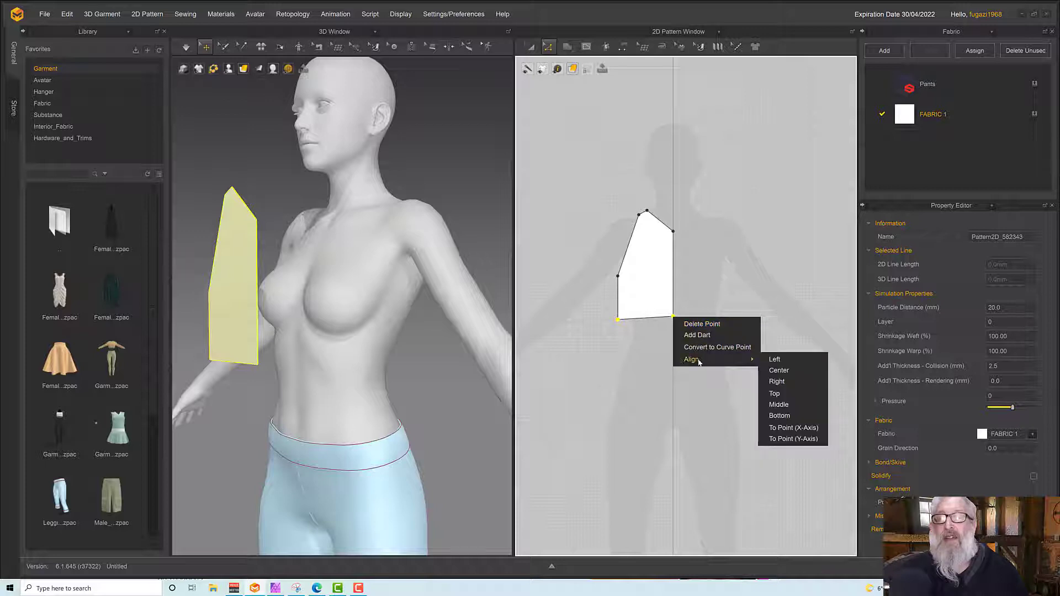
pyautogui.click(779, 404)
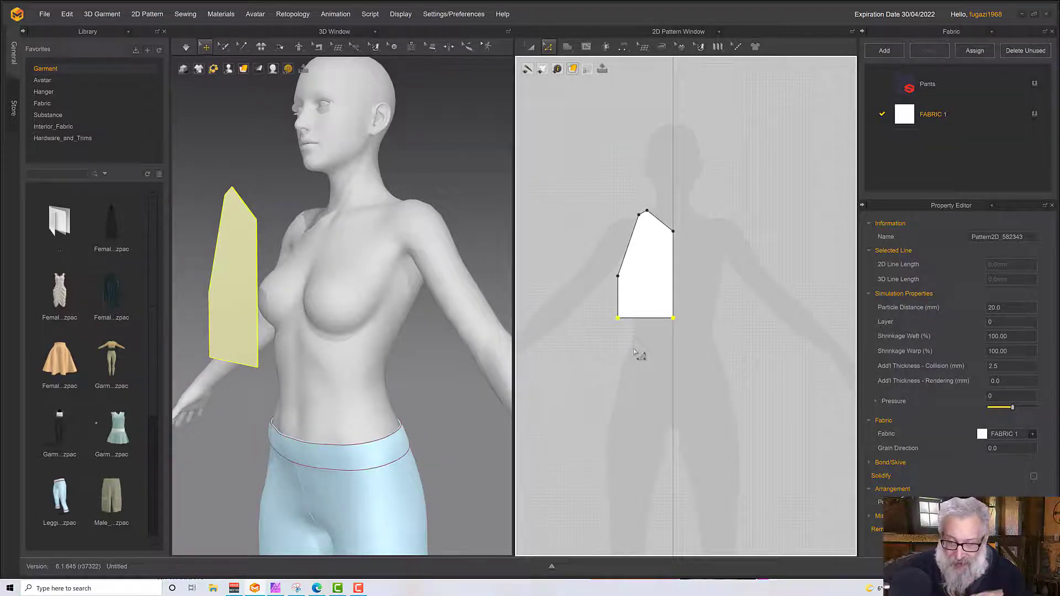
# Step: Move the half-bodice's vertical side edge slightly outward and raise its short shoulder edge
pyautogui.scroll(5, 641, 284)
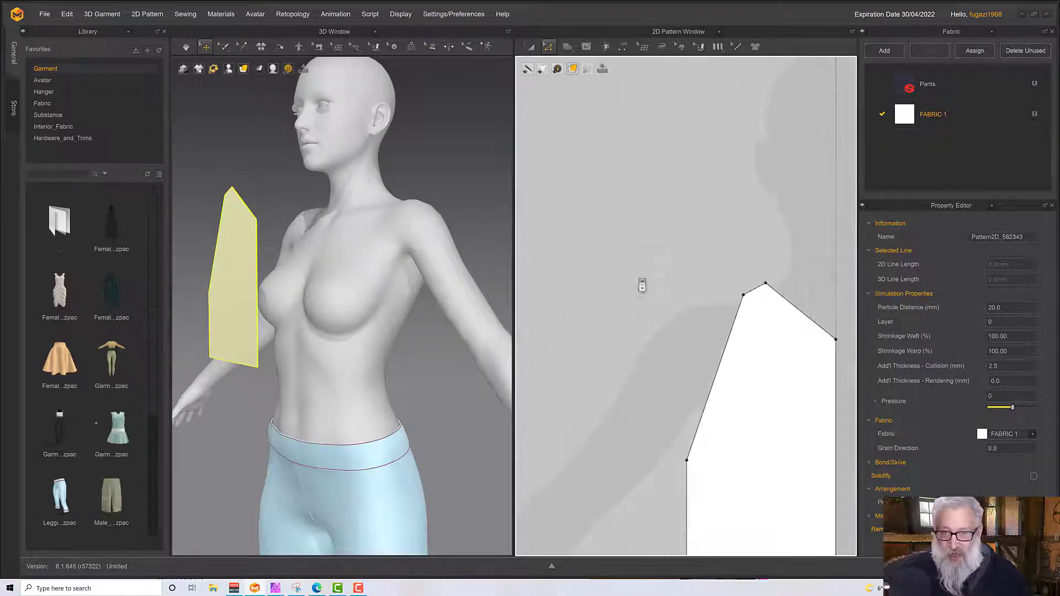
pyautogui.scroll(-5, 622, 241)
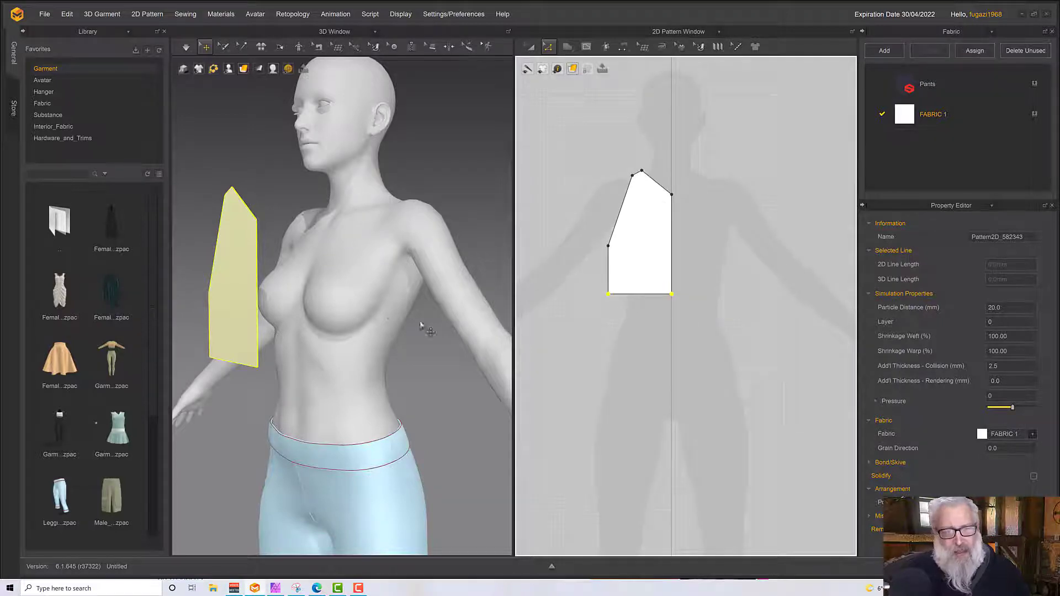
pyautogui.moveTo(402, 321); pyautogui.dragTo(326, 343, button='right')
pyautogui.click(538, 283)
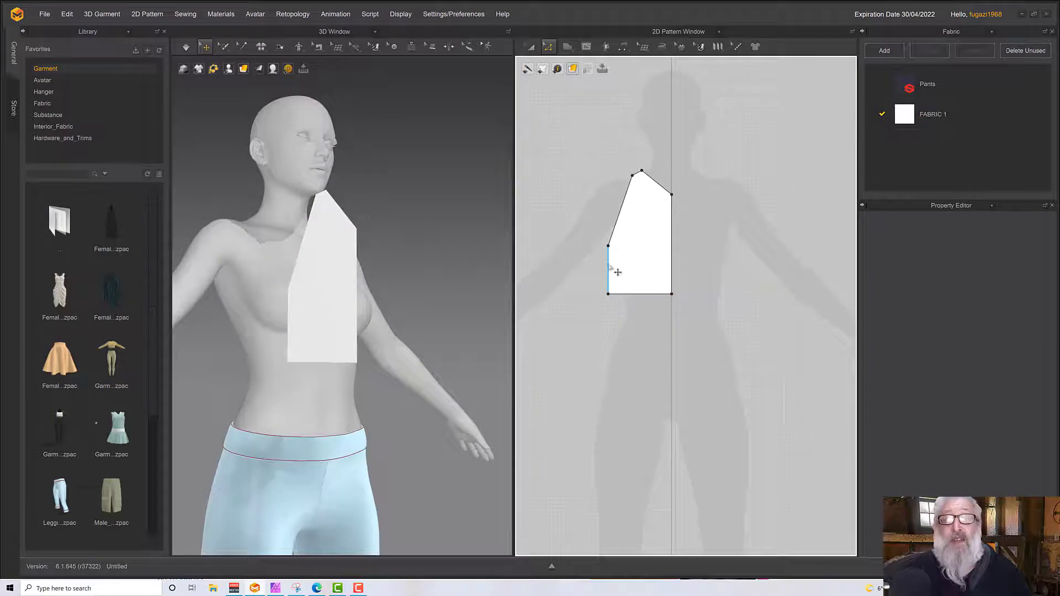
pyautogui.moveTo(618, 271); pyautogui.dragTo(611, 274)
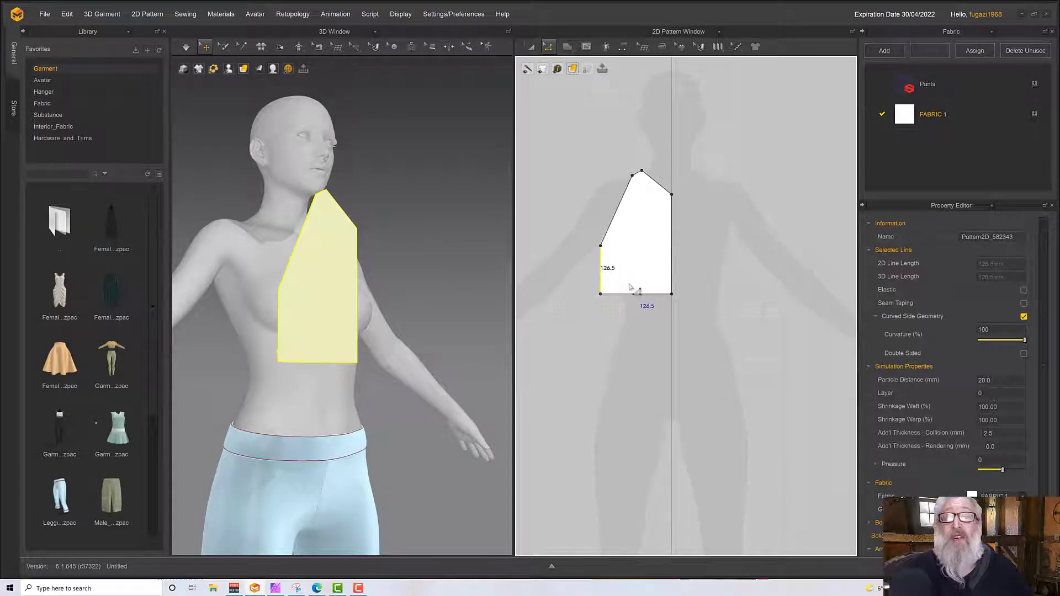
pyautogui.moveTo(629, 284); pyautogui.dragTo(620, 305, button='middle')
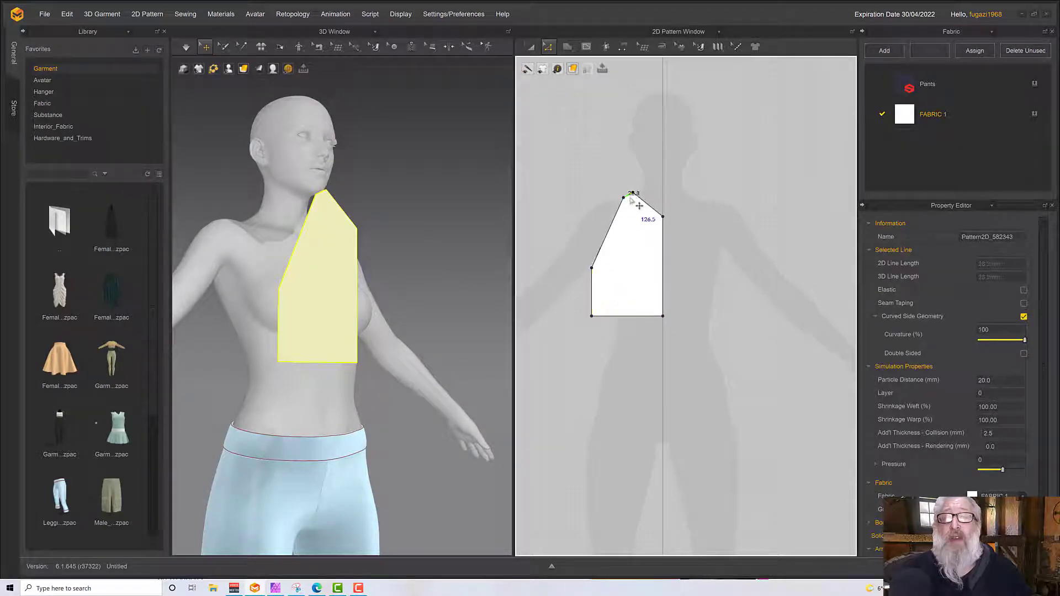
pyautogui.moveTo(639, 205); pyautogui.dragTo(639, 198)
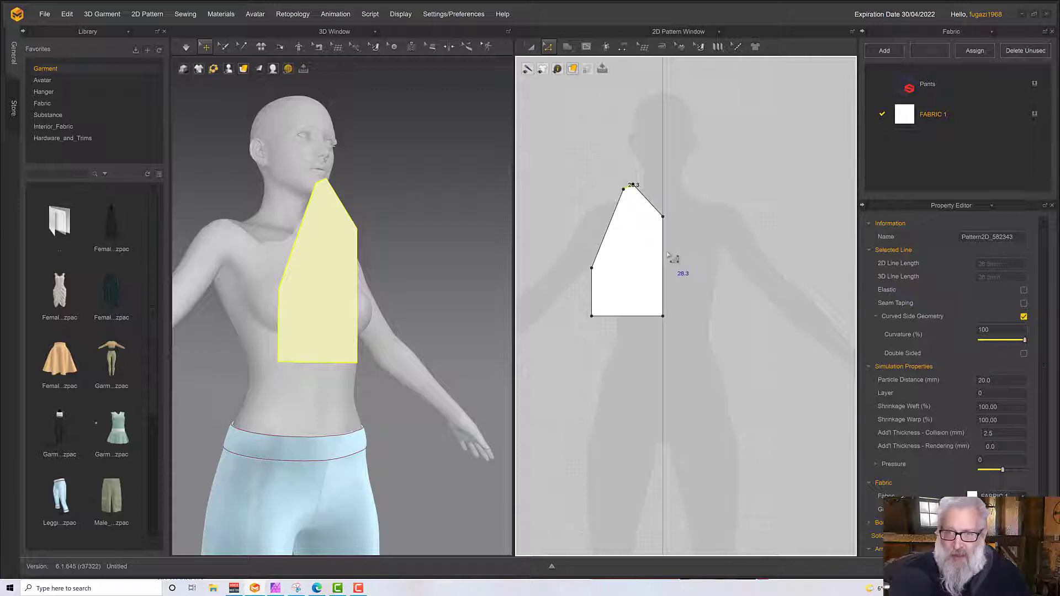
# Step: Unfold the half-bodice along its centre edge with Symmetric Editing (with Sewing), and place an Instance Pattern copy beside the full front piece
pyautogui.rightClick(666, 253)
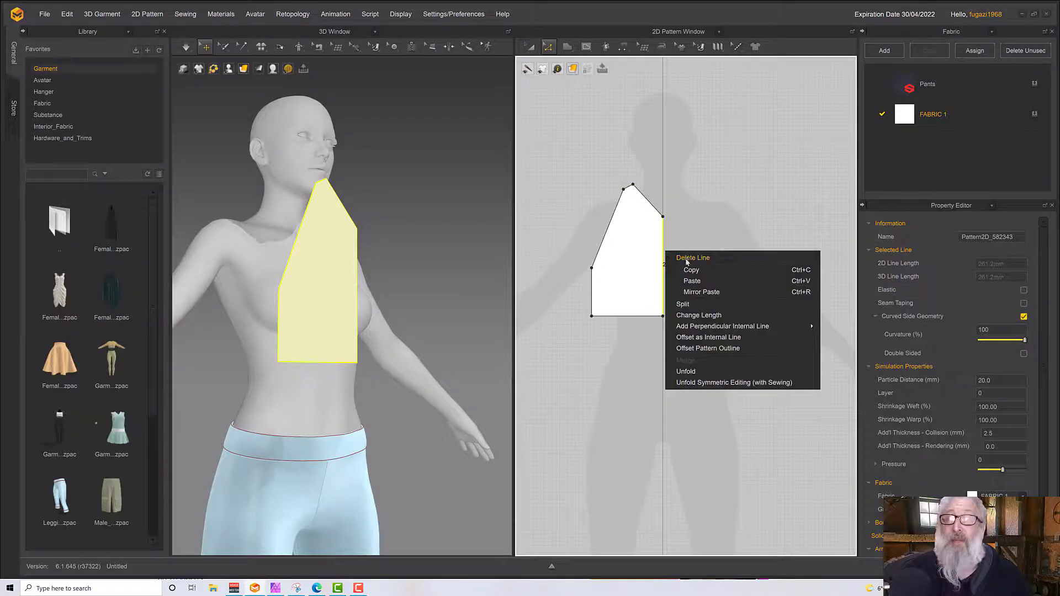
pyautogui.click(714, 384)
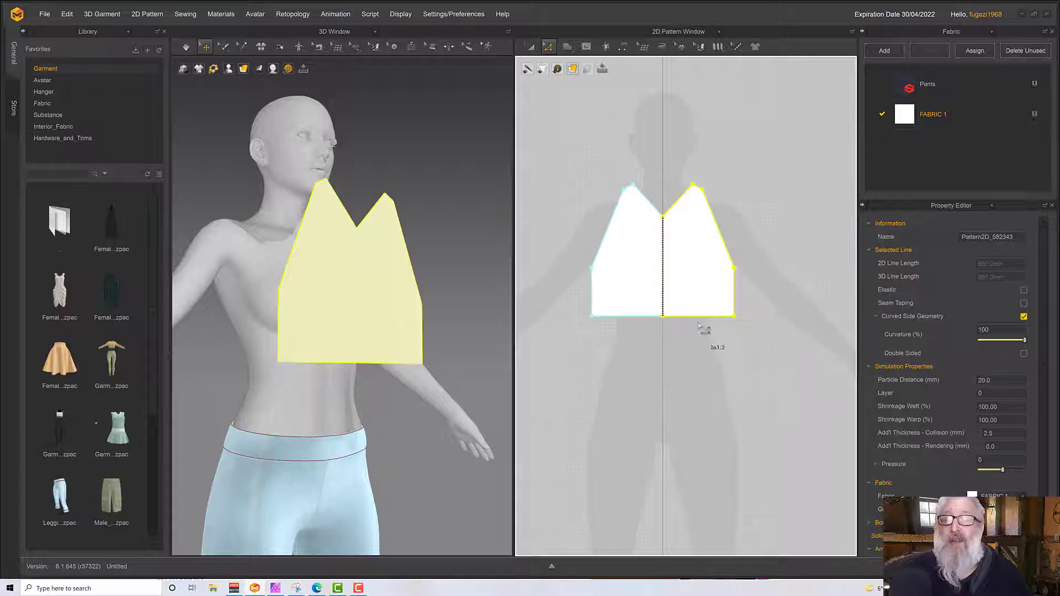
pyautogui.click(530, 48)
pyautogui.scroll(-3, 644, 241)
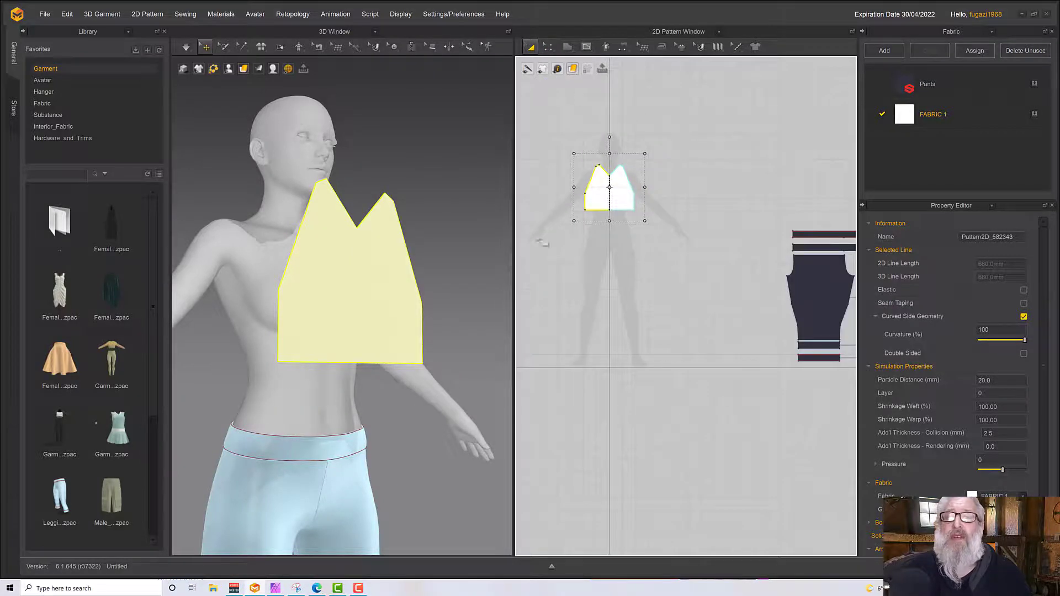
pyautogui.scroll(1, 602, 183)
pyautogui.rightClick(626, 211)
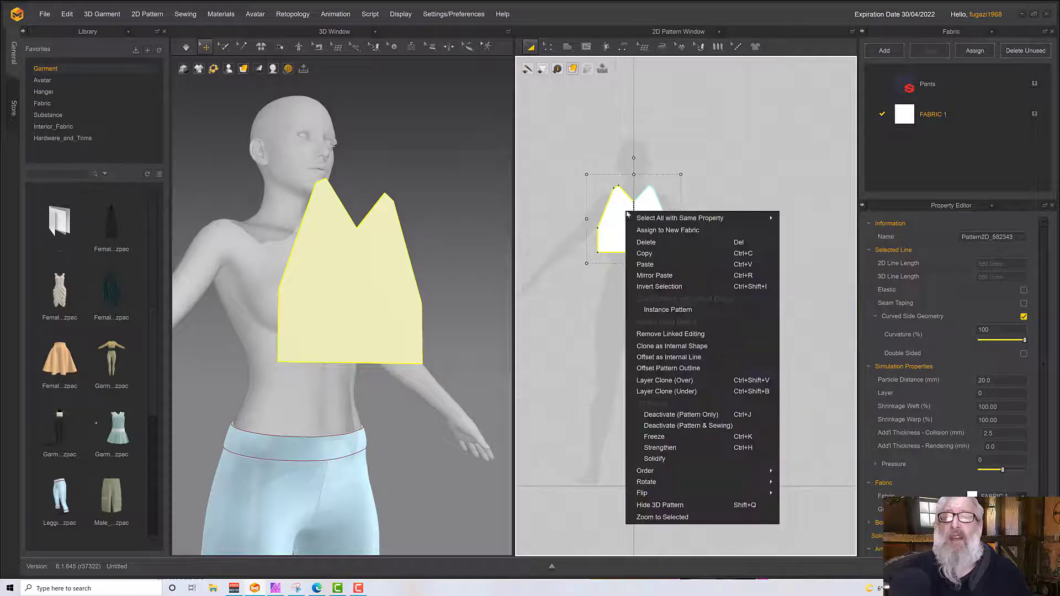
pyautogui.click(669, 310)
pyautogui.click(722, 218)
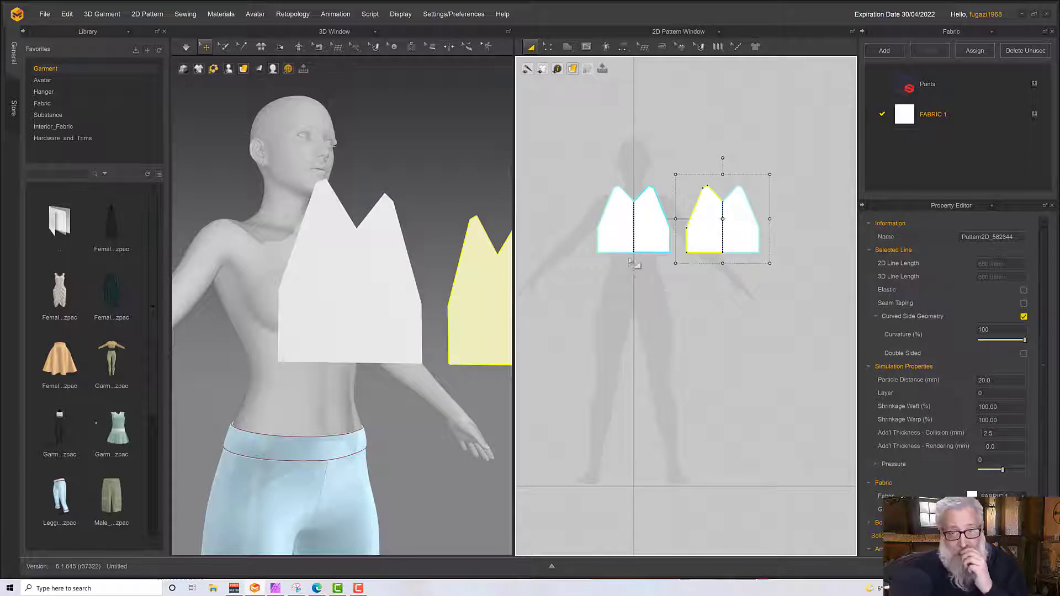
# Step: Show the avatar's arrangement points and position the copied bodice piece behind the torso at the upper back
pyautogui.scroll(4, 657, 271)
pyautogui.moveTo(669, 249); pyautogui.dragTo(621, 237, button='middle')
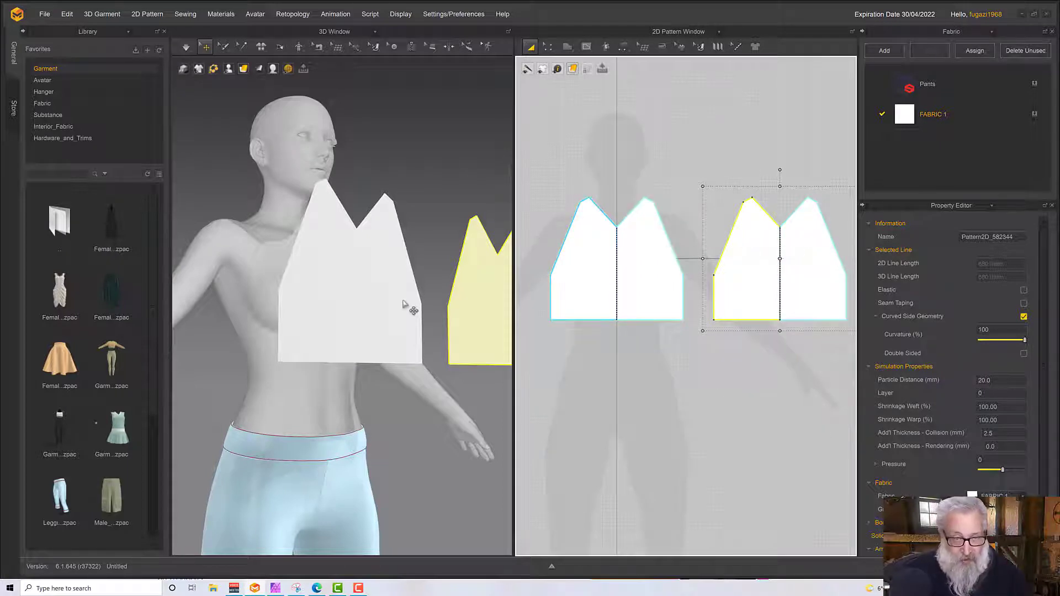
pyautogui.scroll(-3, 404, 305)
pyautogui.moveTo(385, 295); pyautogui.dragTo(449, 291, button='right')
pyautogui.hotkey('shift', 'f')
pyautogui.press('8')
pyautogui.click(314, 282)
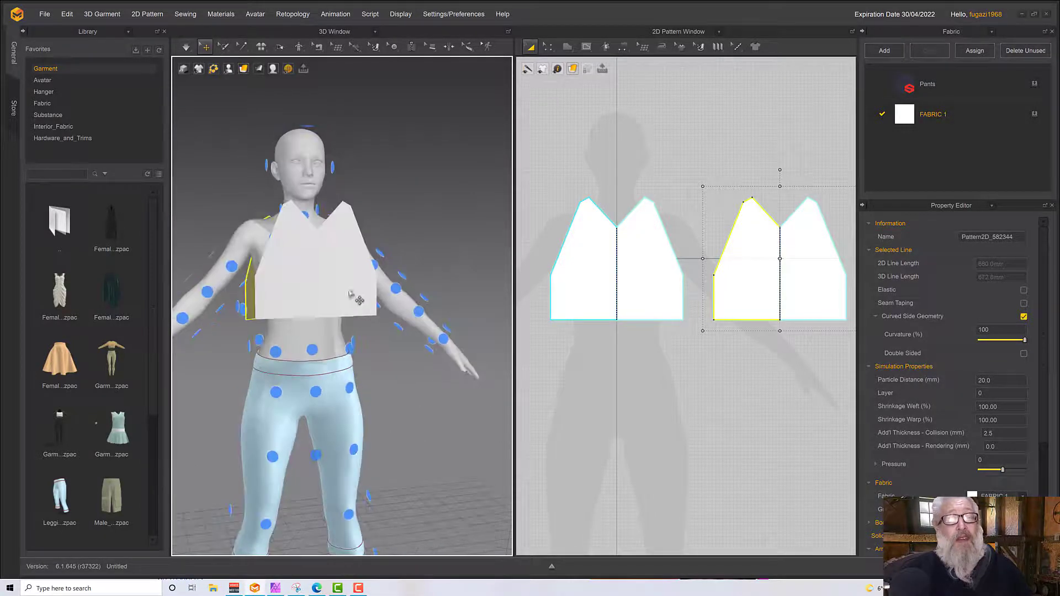
# Step: Place the original bodice piece on an arrangement point at the front of the torso and hide the arrangement points
pyautogui.click(349, 290)
pyautogui.moveTo(354, 285)
pyautogui.mouseDown()
pyautogui.moveTo(342, 282)
pyautogui.moveTo(357, 269)
pyautogui.mouseUp()
pyautogui.click(301, 277)
pyautogui.moveTo(301, 278); pyautogui.dragTo(376, 270, button='right')
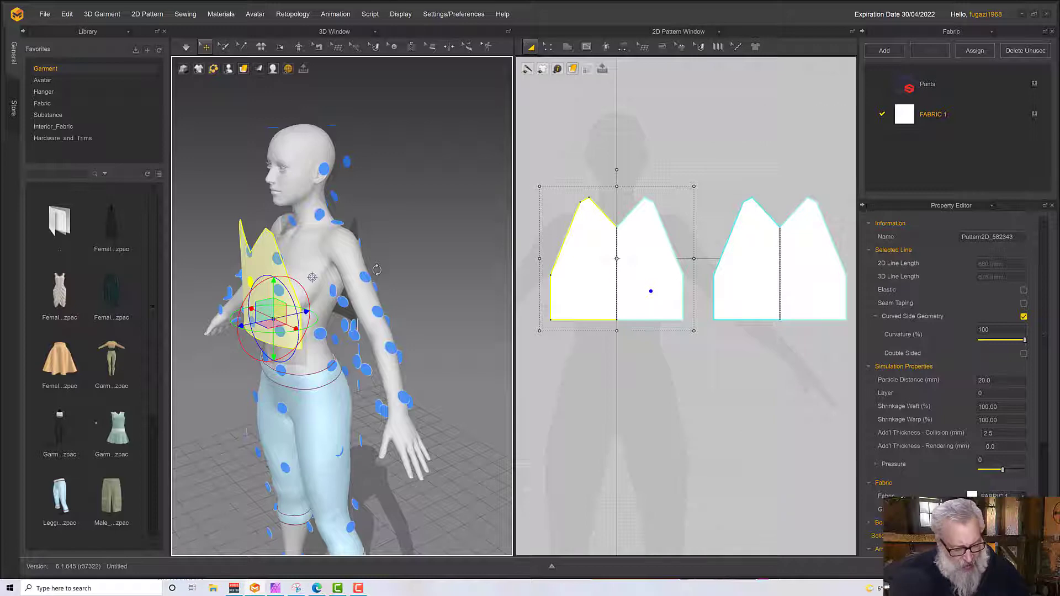
pyautogui.hotkey('shift', 'f')
pyautogui.moveTo(378, 272); pyautogui.dragTo(376, 259, button='right')
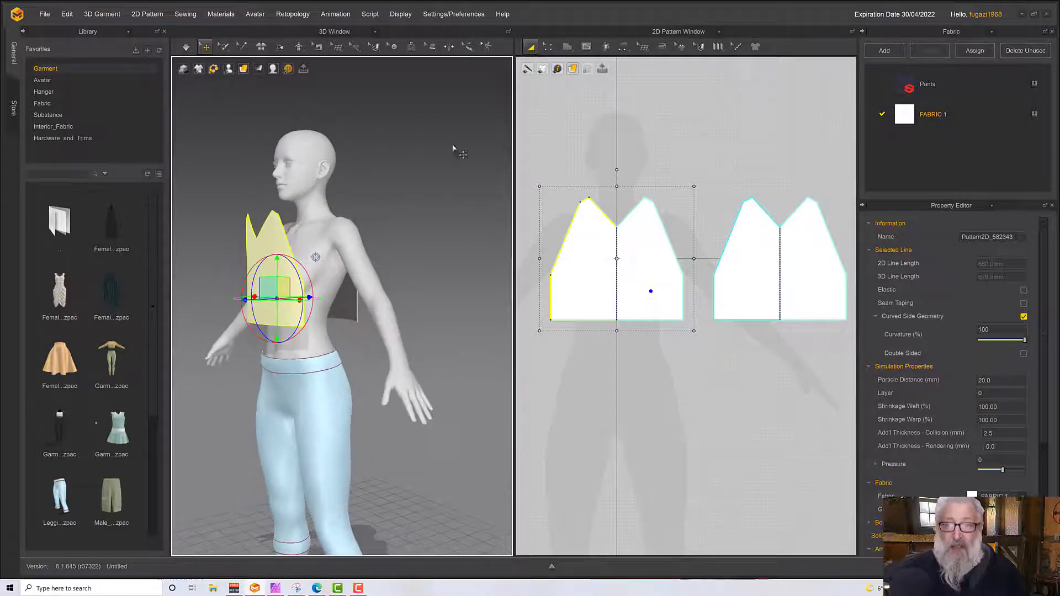
# Step: Join the vertical side edges of the front and back bodice pieces with Segment Sewing
pyautogui.click(626, 48)
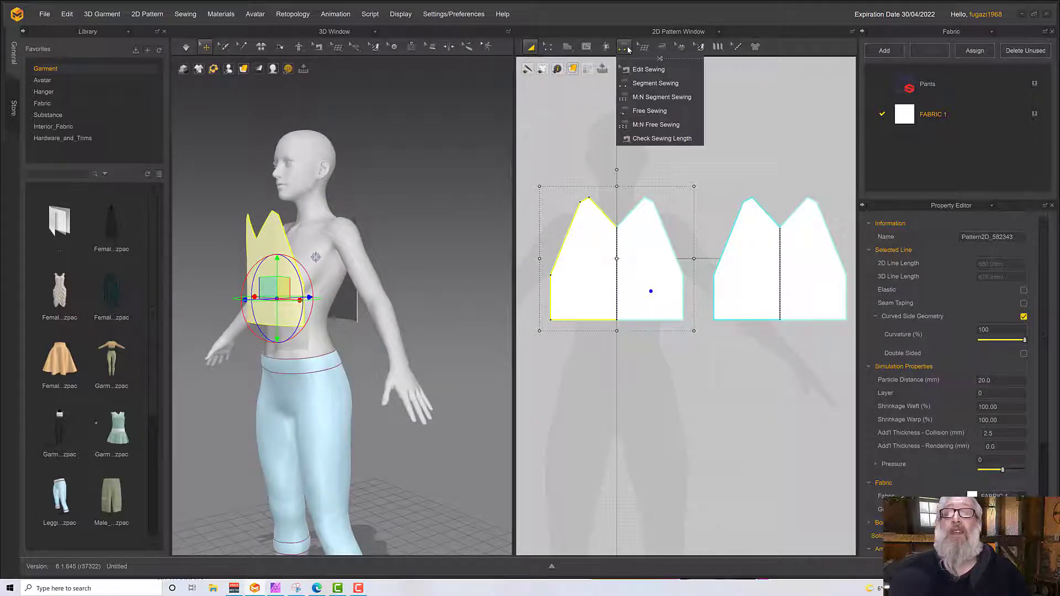
pyautogui.click(644, 83)
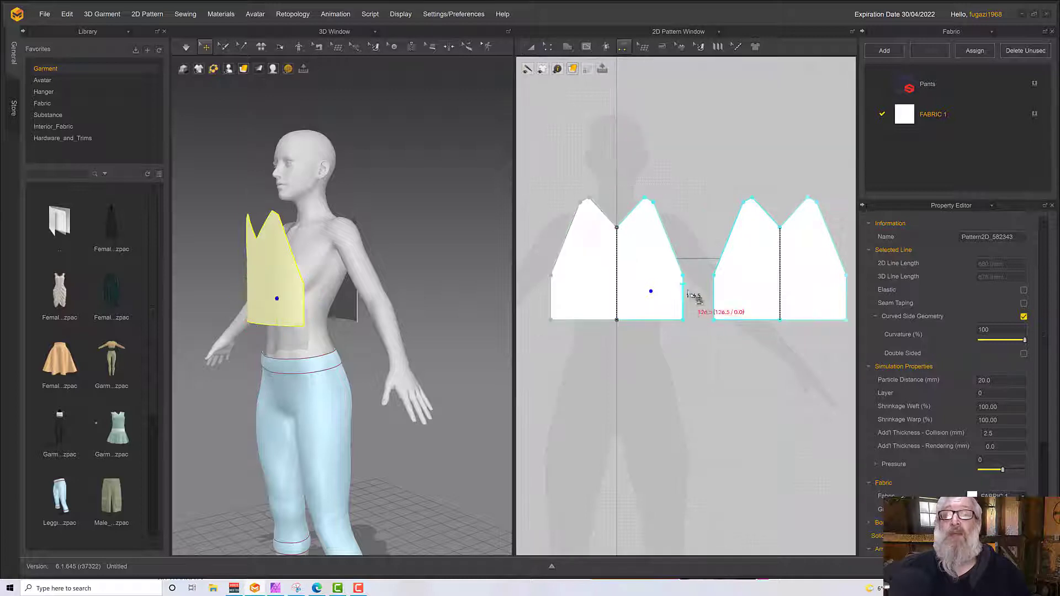
pyautogui.click(715, 292)
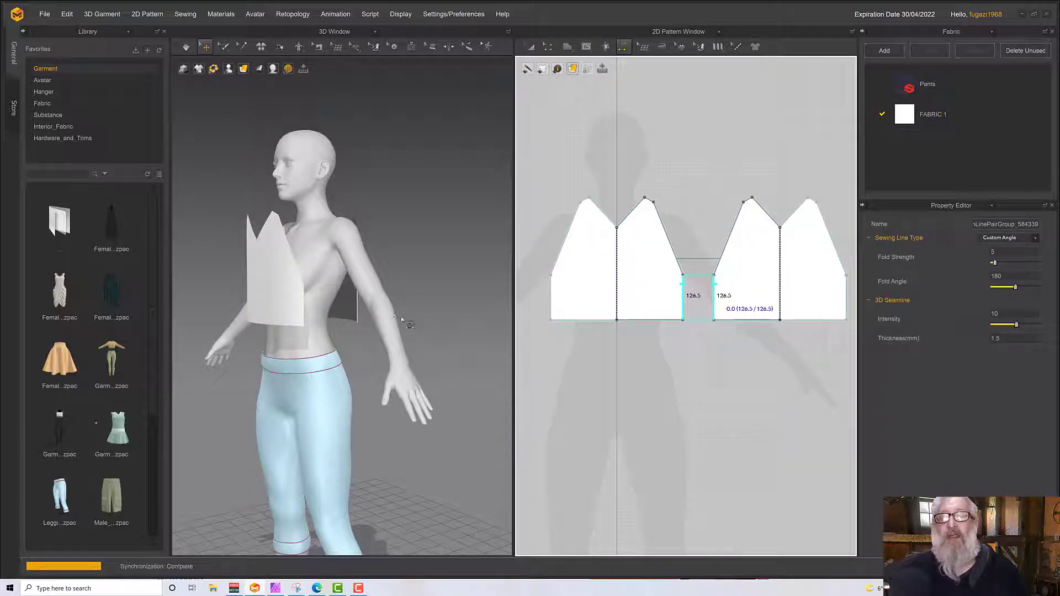
pyautogui.press('space')
pyautogui.moveTo(403, 306)
pyautogui.mouseDown(button='right')
pyautogui.moveTo(461, 305)
pyautogui.moveTo(394, 309)
pyautogui.mouseUp(button='right')
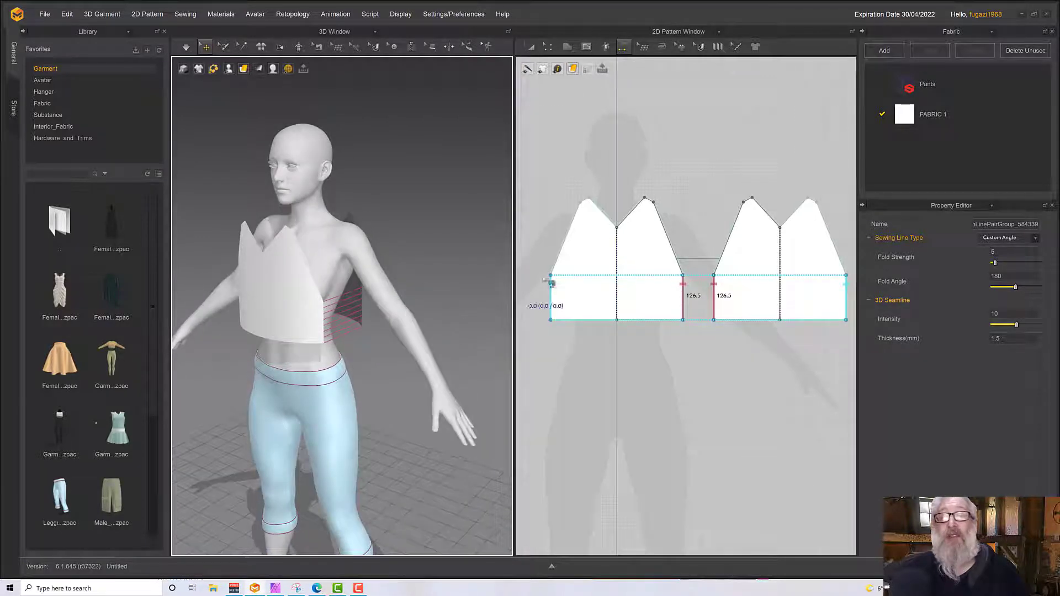
# Step: Sew the short shoulder edges of the front bodice piece to the matching shoulder edges of the back piece
pyautogui.click(650, 201)
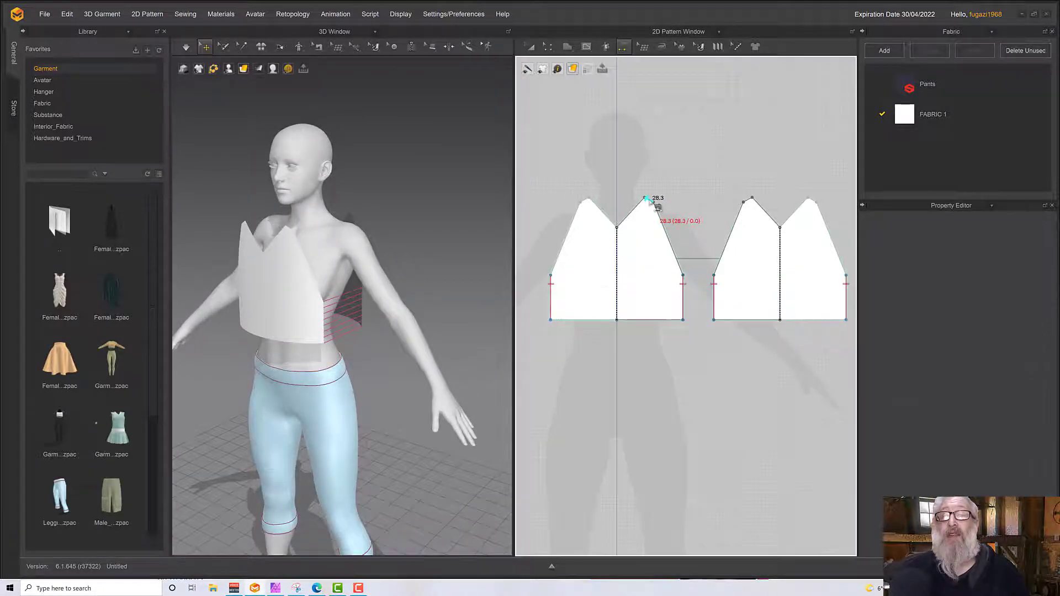
pyautogui.click(753, 202)
pyautogui.moveTo(436, 245); pyautogui.dragTo(213, 237, button='right')
pyautogui.moveTo(329, 287)
pyautogui.mouseDown(button='right')
pyautogui.moveTo(390, 267)
pyautogui.moveTo(330, 275)
pyautogui.mouseUp(button='right')
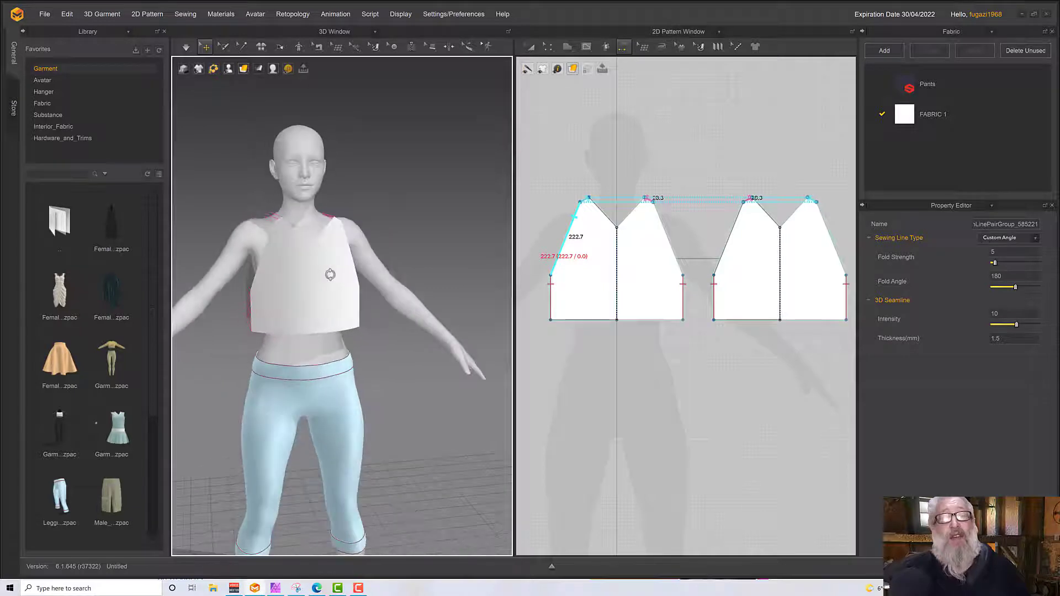
# Step: Simulate the sewn top on the avatar and inspect the shoulder straps from behind
pyautogui.press('space')
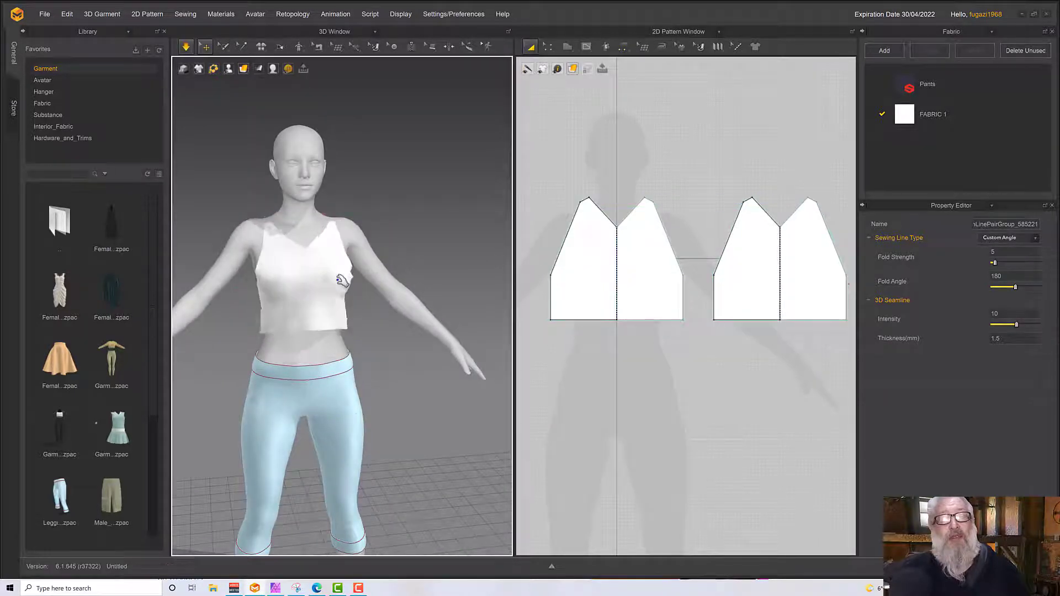
pyautogui.press('space')
pyautogui.moveTo(346, 277); pyautogui.dragTo(429, 287, button='right')
pyautogui.press('q')
pyautogui.scroll(5, 298, 263)
pyautogui.moveTo(349, 249); pyautogui.dragTo(239, 213, button='right')
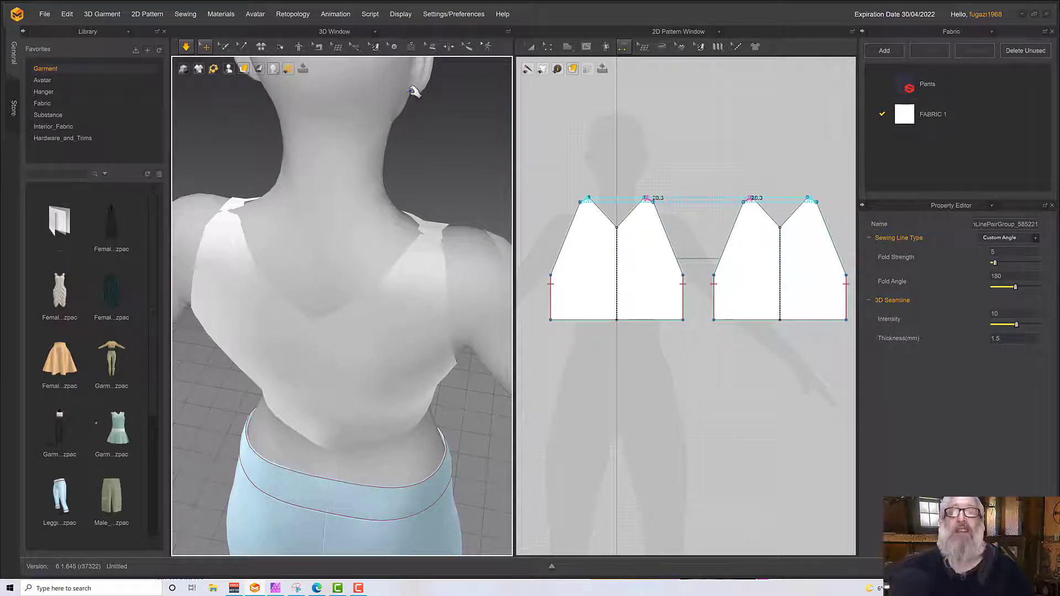
# Step: Widen the shoulder straps by moving the front piece's neck-side shoulder point slightly up and inward, and check the simulated drape
pyautogui.click(548, 46)
pyautogui.click(652, 171)
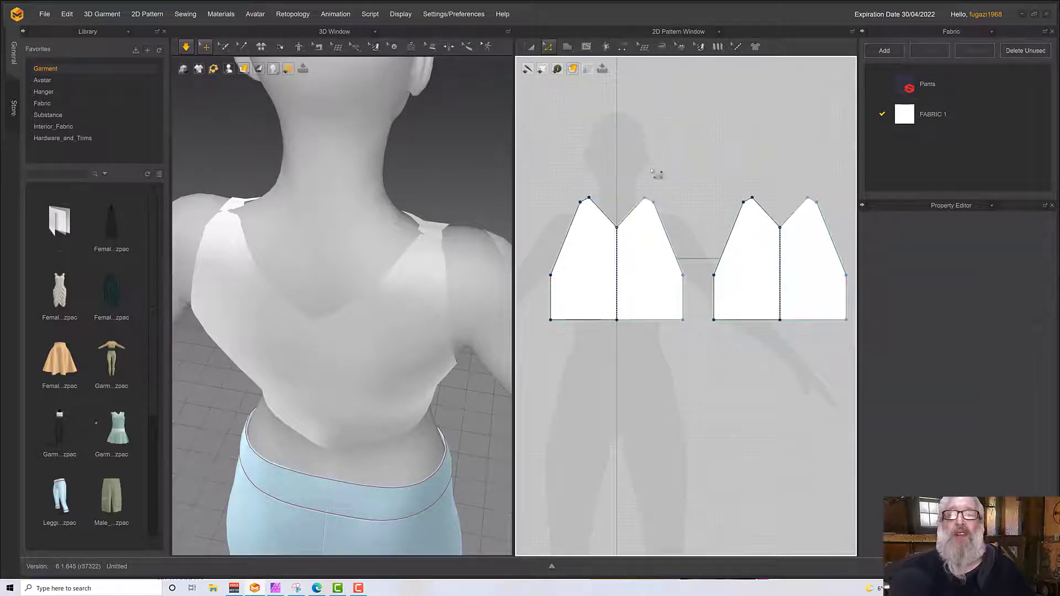
pyautogui.click(588, 202)
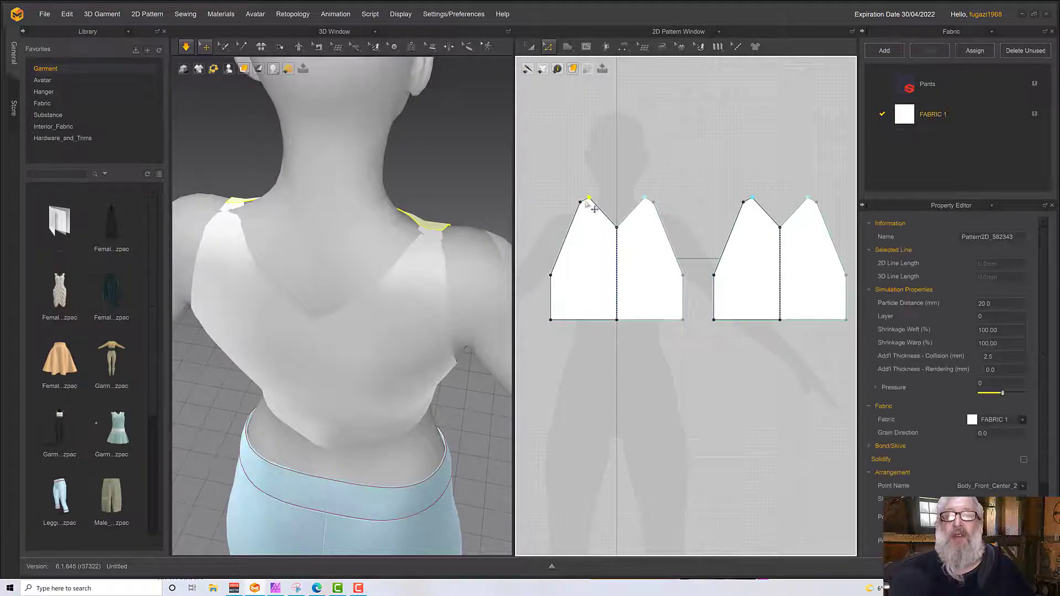
pyautogui.click(591, 208)
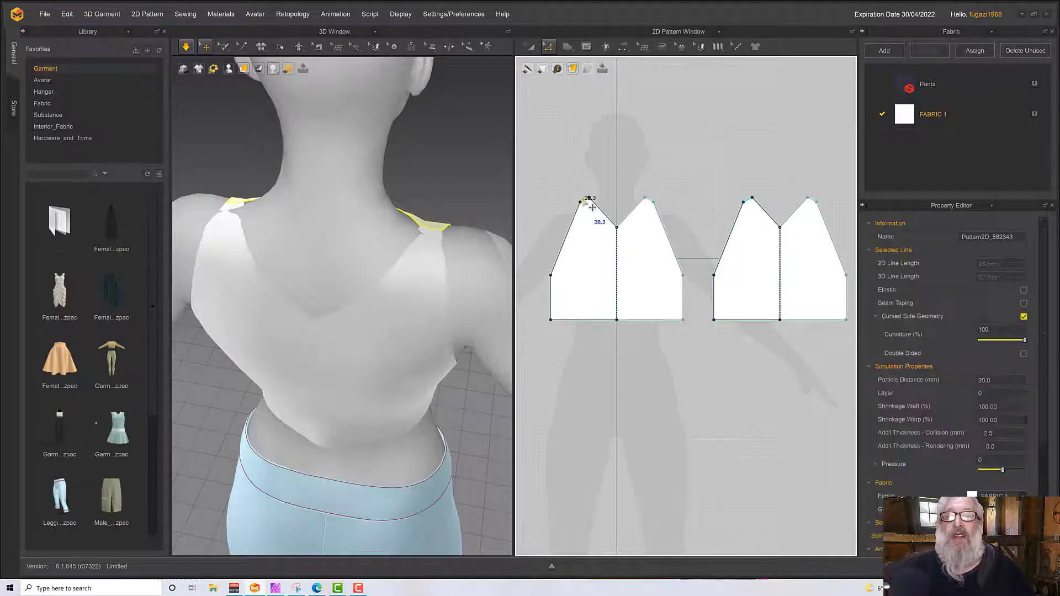
pyautogui.moveTo(584, 200); pyautogui.dragTo(590, 196)
pyautogui.click(601, 189)
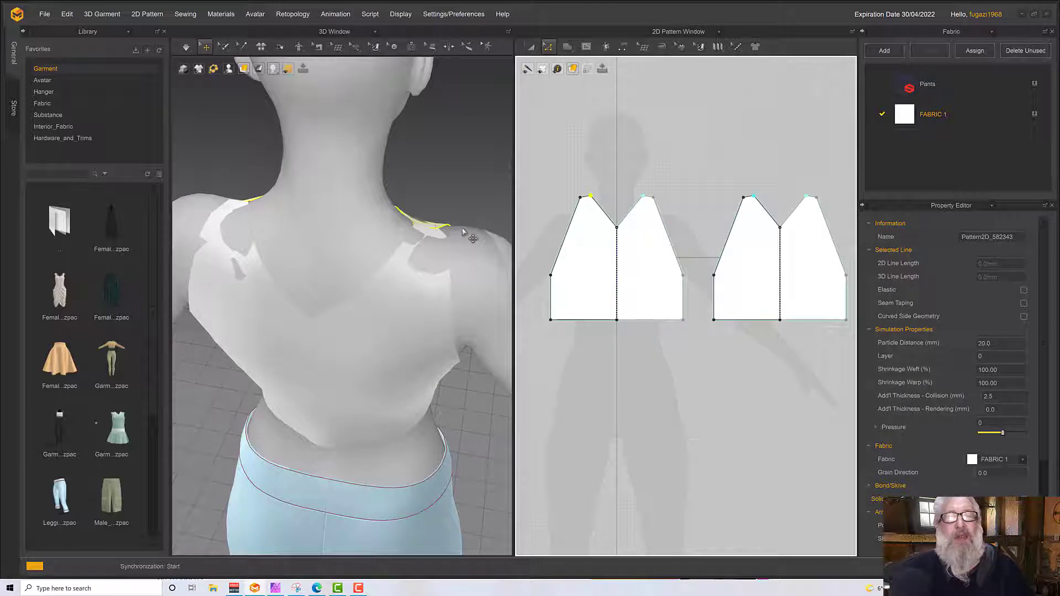
pyautogui.moveTo(462, 229); pyautogui.dragTo(452, 236, button='right')
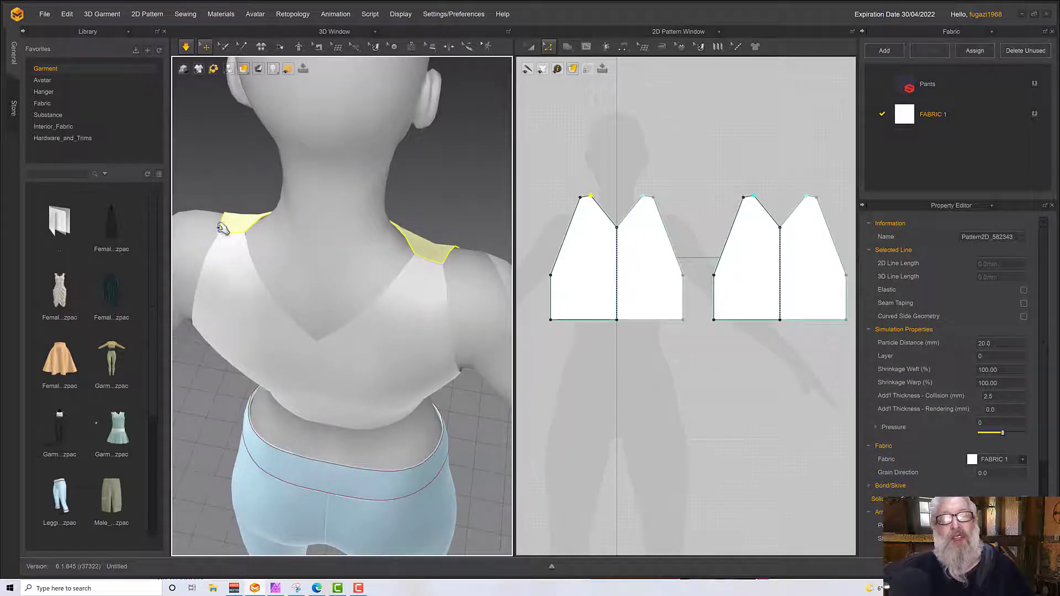
pyautogui.moveTo(223, 229); pyautogui.dragTo(407, 243, button='right')
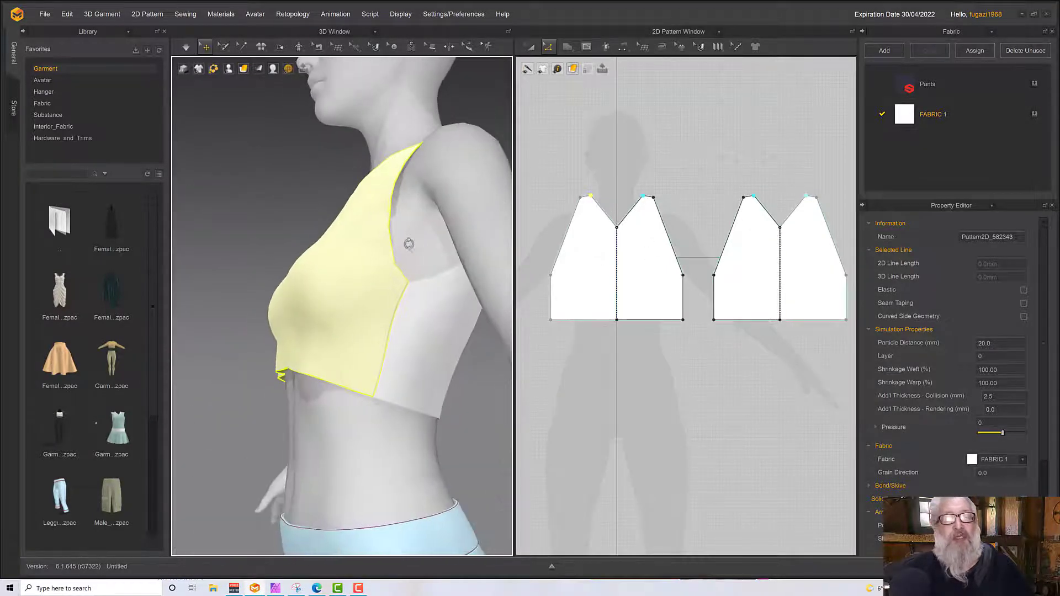
pyautogui.moveTo(447, 198); pyautogui.dragTo(466, 227, button='right')
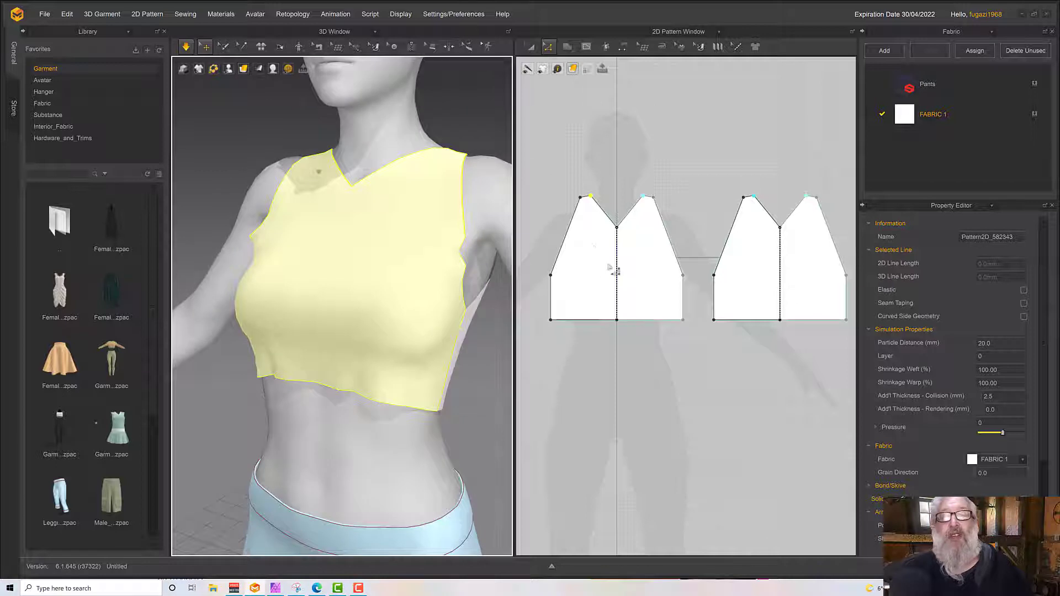
# Step: Curve the straight armhole edges inward on the bodice patterns with Edit Curvature and simulate the top
pyautogui.click(550, 48)
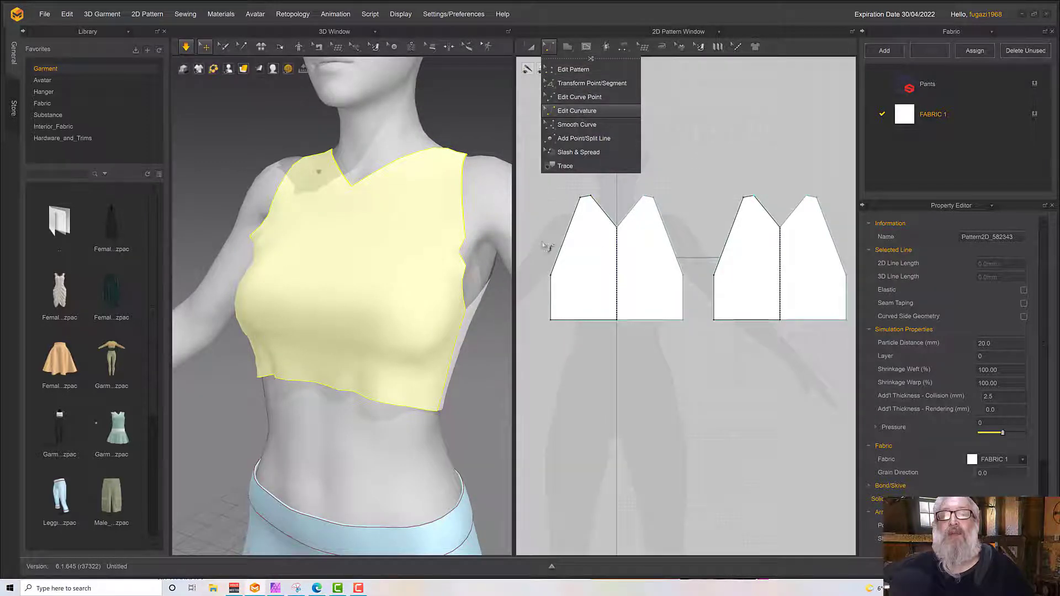
pyautogui.click(577, 111)
pyautogui.click(570, 248)
pyautogui.moveTo(569, 248); pyautogui.dragTo(577, 257)
pyautogui.moveTo(469, 254); pyautogui.dragTo(463, 341, button='right')
pyautogui.press('space')
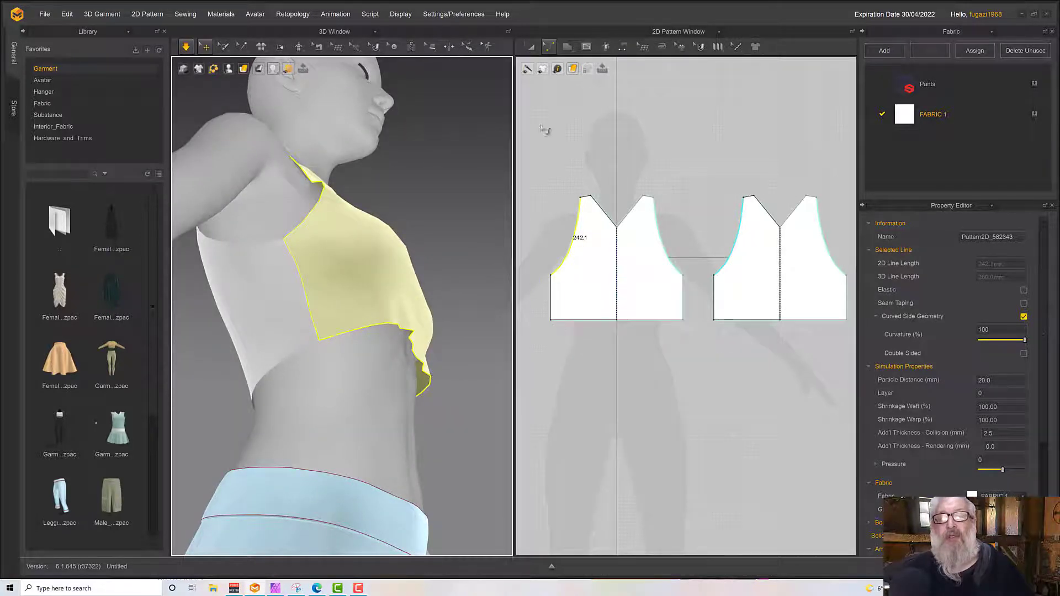
# Step: Taper the side seams by moving the front piece's lower outer corner slightly inward with Edit Pattern
pyautogui.click(550, 46)
pyautogui.click(569, 69)
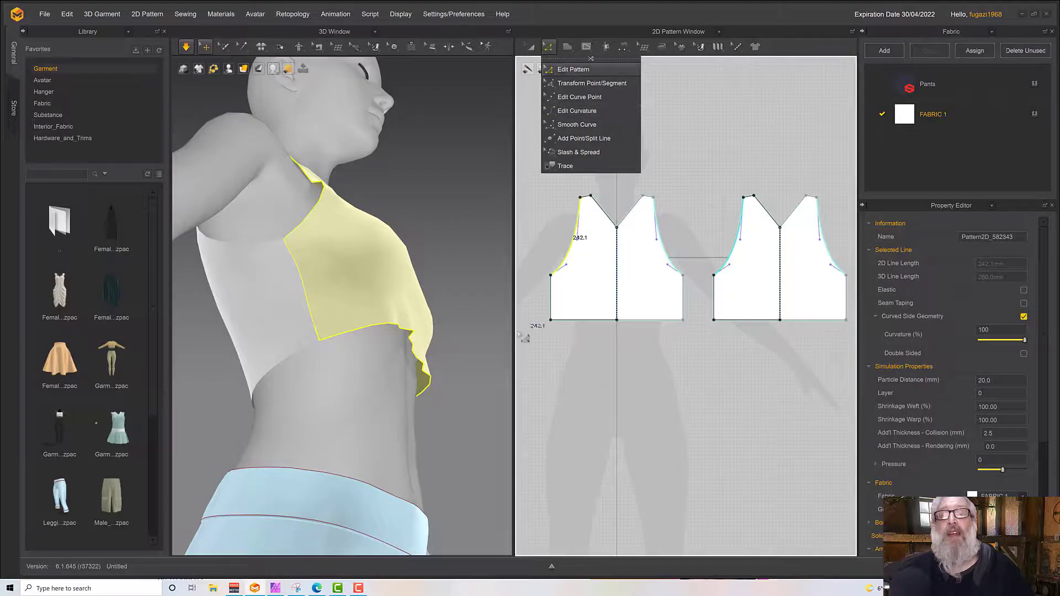
pyautogui.moveTo(552, 322); pyautogui.dragTo(558, 324)
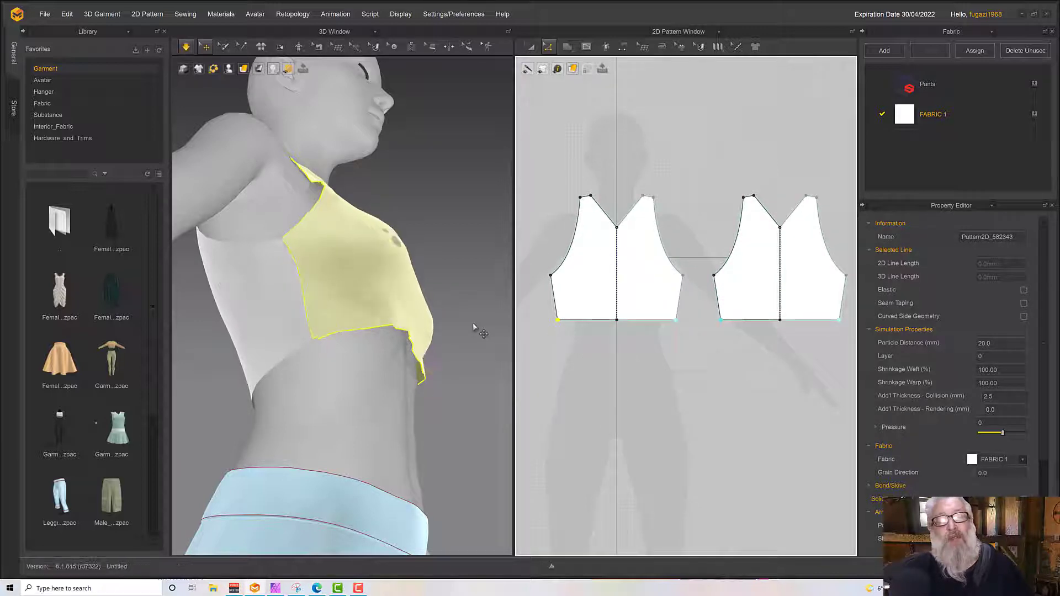
# Step: Pull the front fabric down near the hem during simulation to straighten out the bunched lower edge
pyautogui.moveTo(472, 327); pyautogui.dragTo(416, 370, button='right')
pyautogui.click(354, 408)
pyautogui.moveTo(363, 426); pyautogui.dragTo(367, 421)
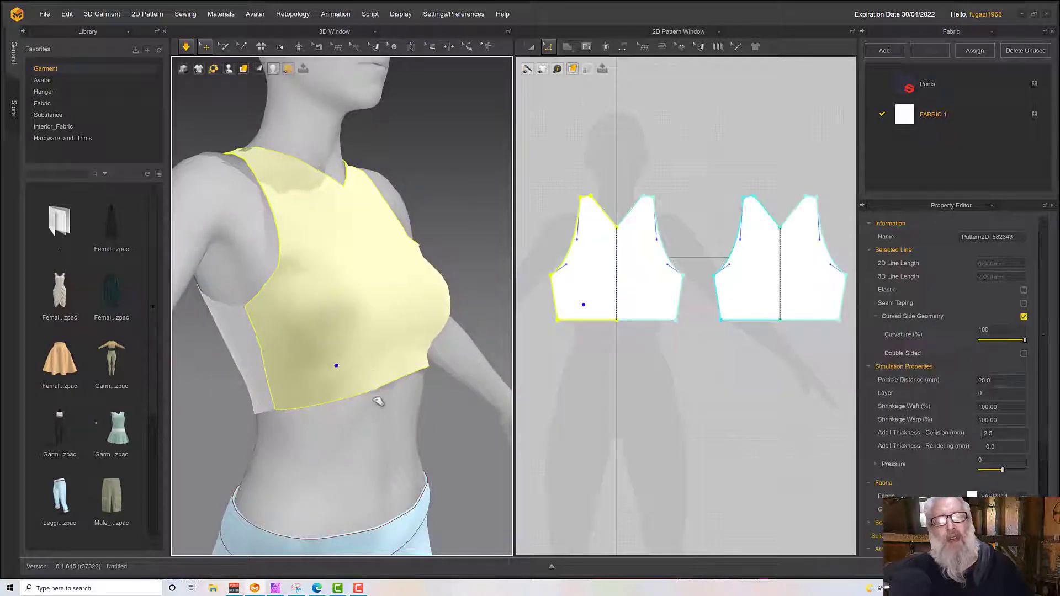
pyautogui.moveTo(372, 377); pyautogui.dragTo(381, 401)
pyautogui.press('space')
pyautogui.moveTo(395, 357); pyautogui.dragTo(419, 357, button='right')
pyautogui.moveTo(419, 358); pyautogui.dragTo(249, 281, button='middle')
pyautogui.press('space')
pyautogui.moveTo(287, 293); pyautogui.dragTo(303, 348)
pyautogui.moveTo(363, 360); pyautogui.dragTo(455, 274, button='right')
pyautogui.press('space')
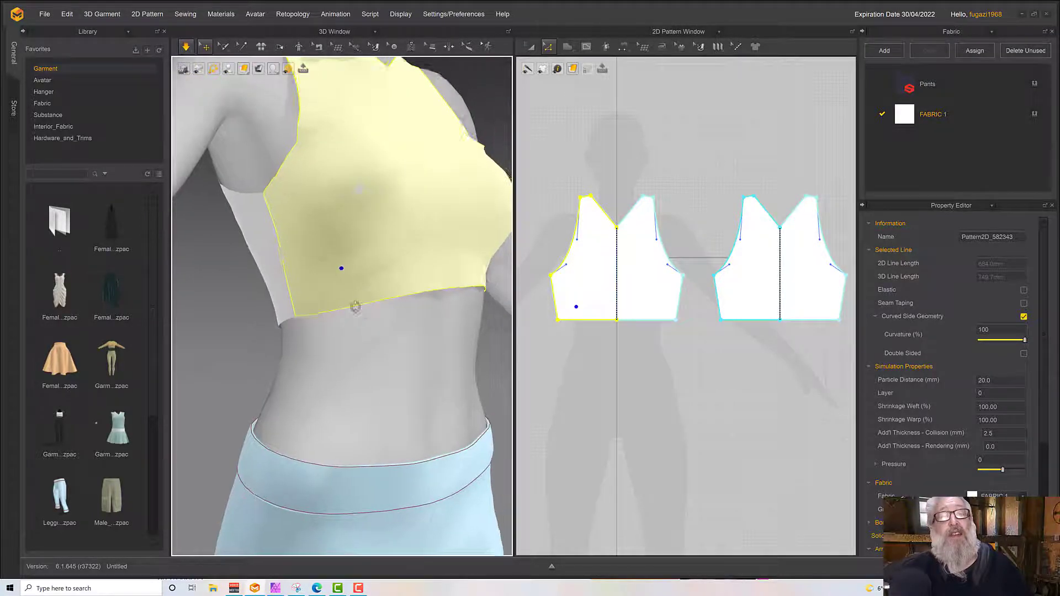
# Step: Simulate the top again and examine its fit around the chest, side seams and armholes
pyautogui.moveTo(343, 267); pyautogui.dragTo(348, 277, button='right')
pyautogui.scroll(5, 422, 310)
pyautogui.scroll(-3, 422, 309)
pyautogui.moveTo(425, 293)
pyautogui.mouseDown(button='right')
pyautogui.moveTo(310, 279)
pyautogui.moveTo(287, 293)
pyautogui.moveTo(495, 293)
pyautogui.moveTo(340, 299)
pyautogui.moveTo(427, 296)
pyautogui.mouseUp(button='right')
pyautogui.scroll(-5, 310, 280)
pyautogui.press('space')
pyautogui.click(309, 273)
pyautogui.press('space')
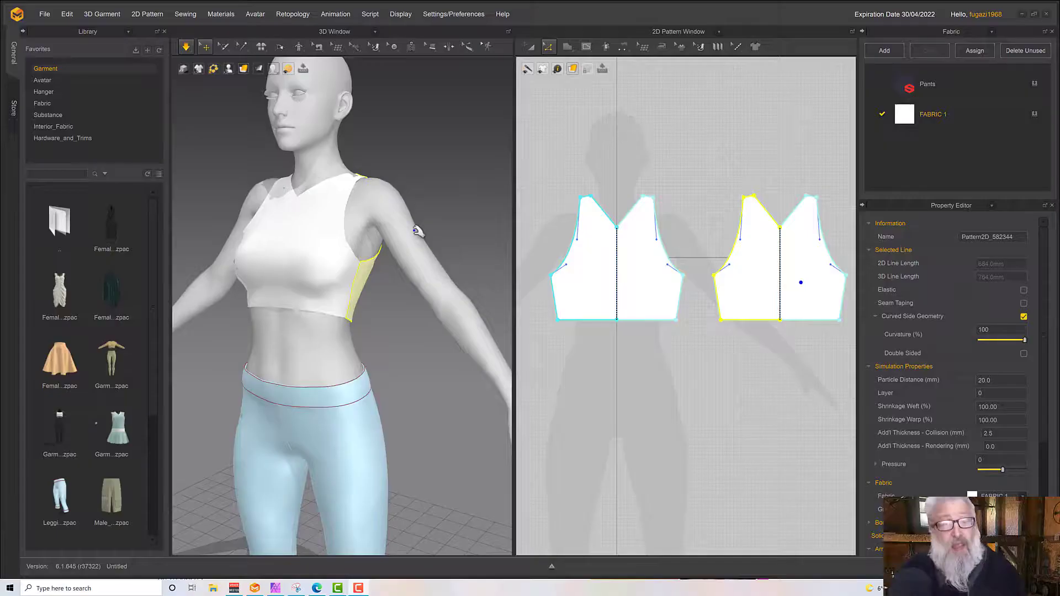
pyautogui.moveTo(420, 232); pyautogui.dragTo(349, 246, button='right')
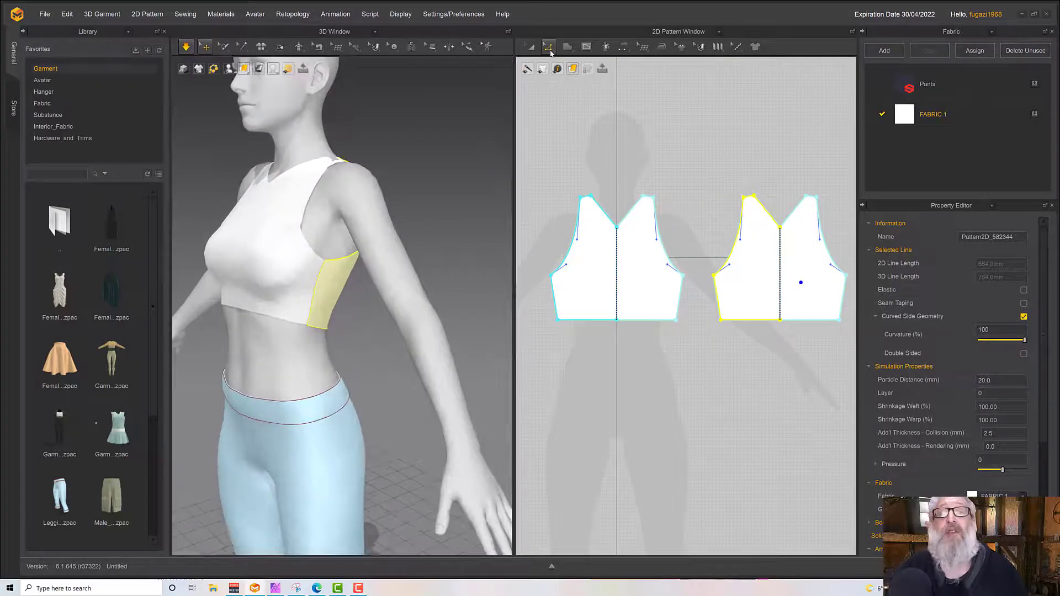
# Step: Select both halves of the back bodice piece and apply Remove Linked Editing to separate it from the front
pyautogui.click(548, 46)
pyautogui.click(710, 107)
pyautogui.click(531, 47)
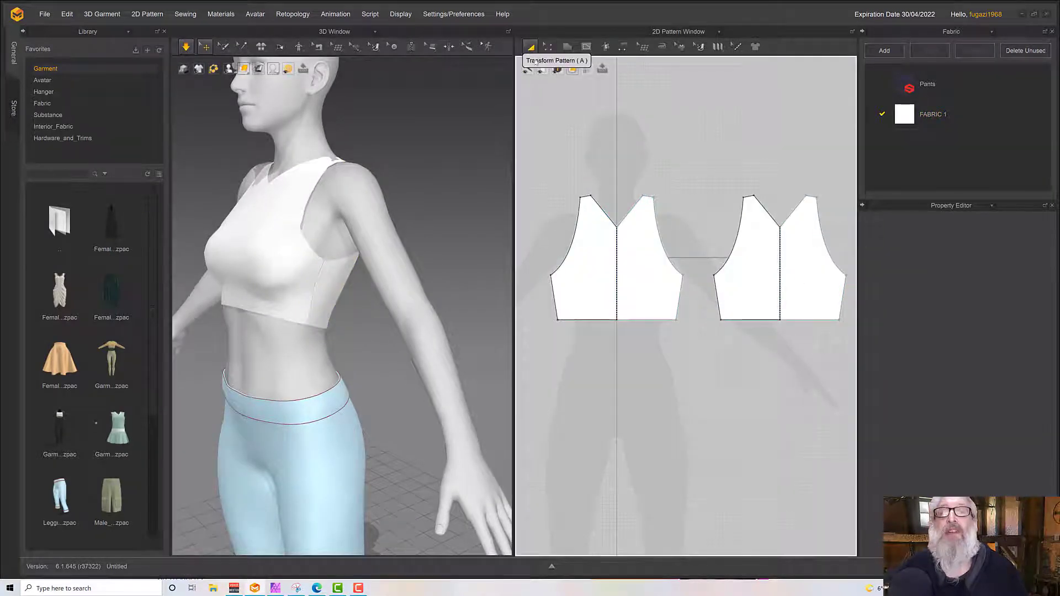
pyautogui.click(791, 246)
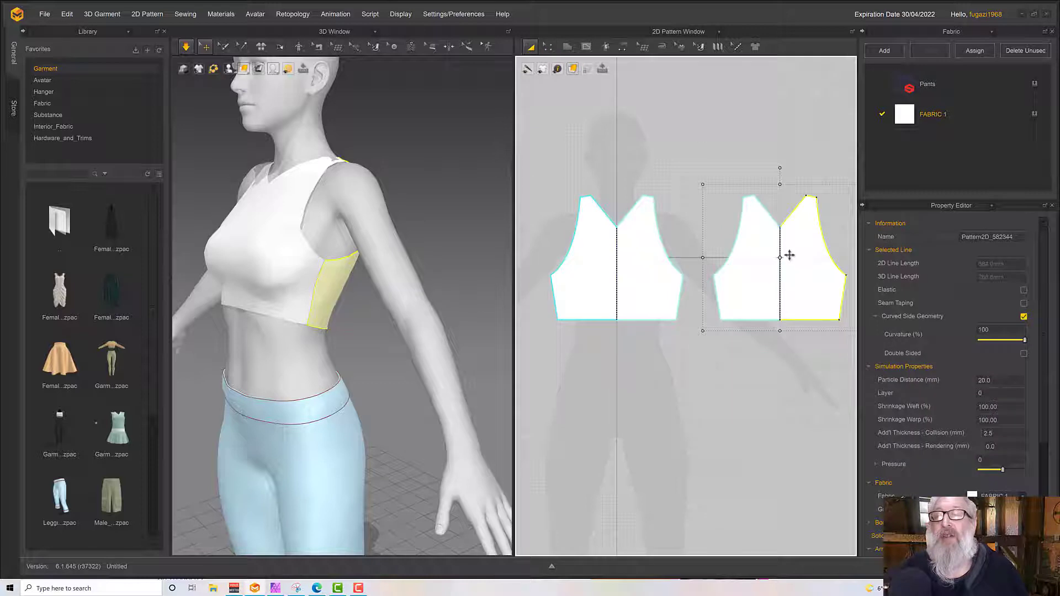
pyautogui.rightClick(758, 260)
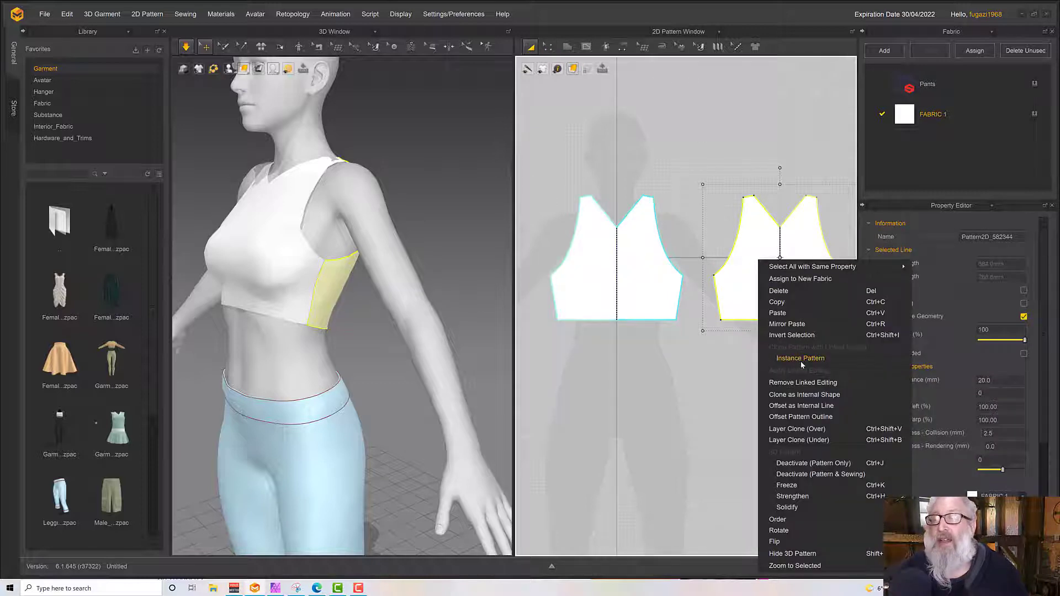
pyautogui.click(817, 384)
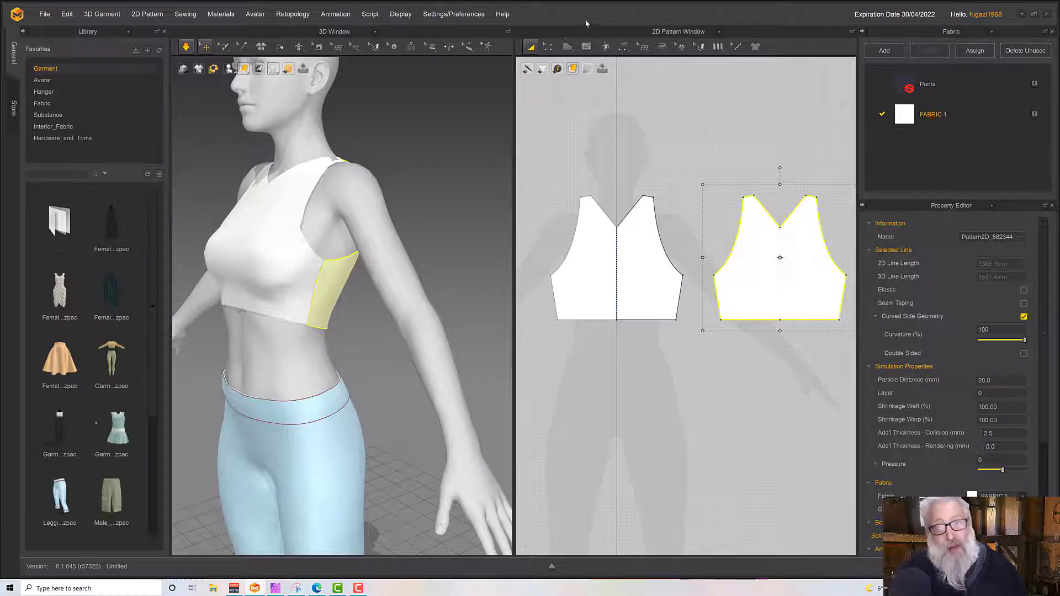
# Step: Raise the centre point of the back neckline to make the neck opening shallower, and view the back of the top
pyautogui.click(548, 47)
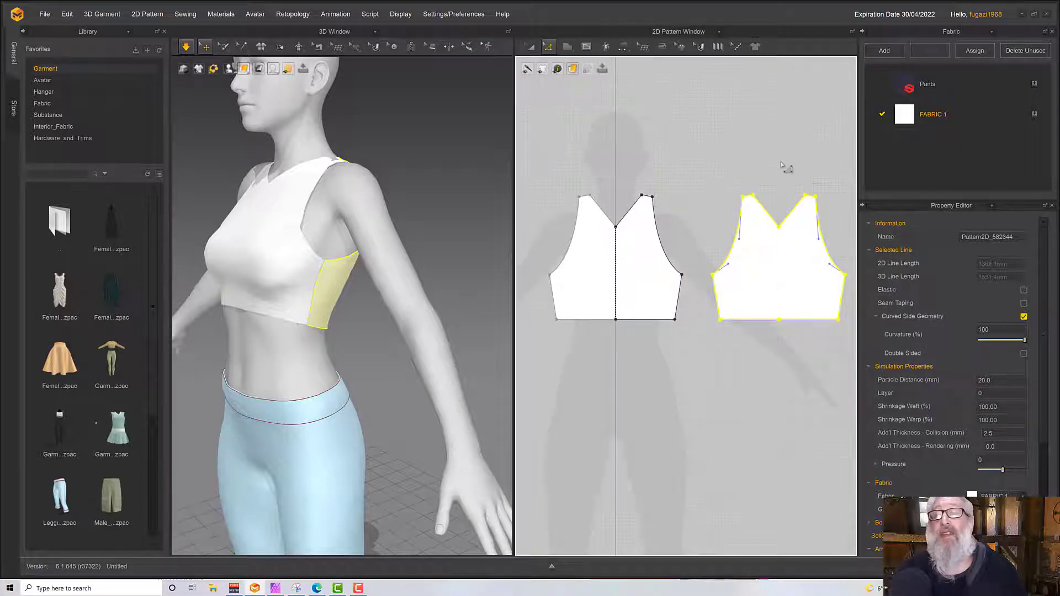
pyautogui.click(785, 202)
pyautogui.moveTo(778, 227); pyautogui.dragTo(779, 206)
pyautogui.moveTo(367, 224); pyautogui.dragTo(300, 239, button='right')
pyautogui.moveTo(267, 312); pyautogui.dragTo(446, 313, button='right')
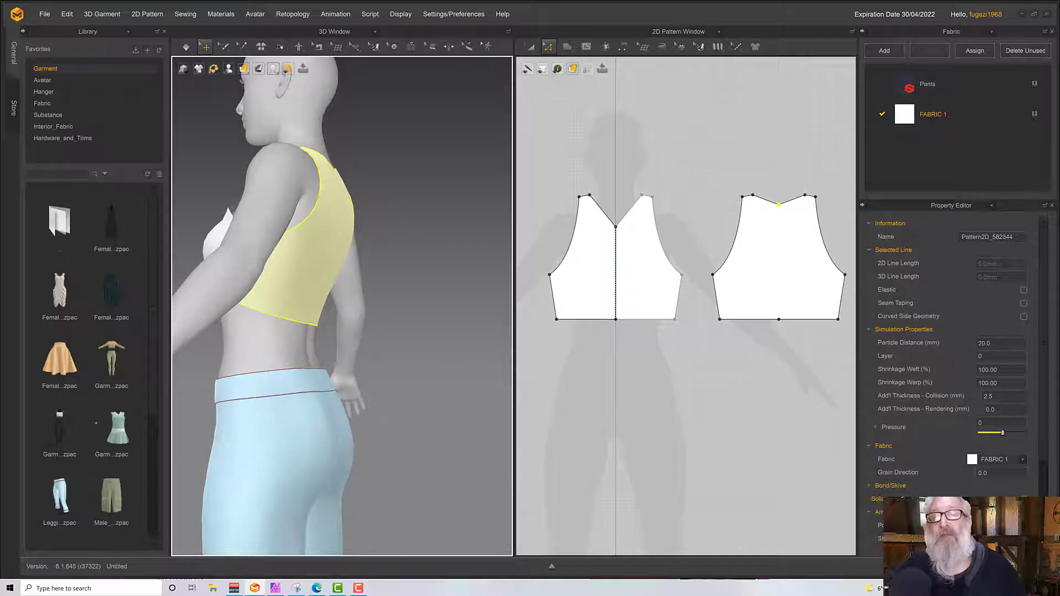
# Step: Raise the centre point of the back piece's hem into a shallow inverted V and simulate the result
pyautogui.click(781, 331)
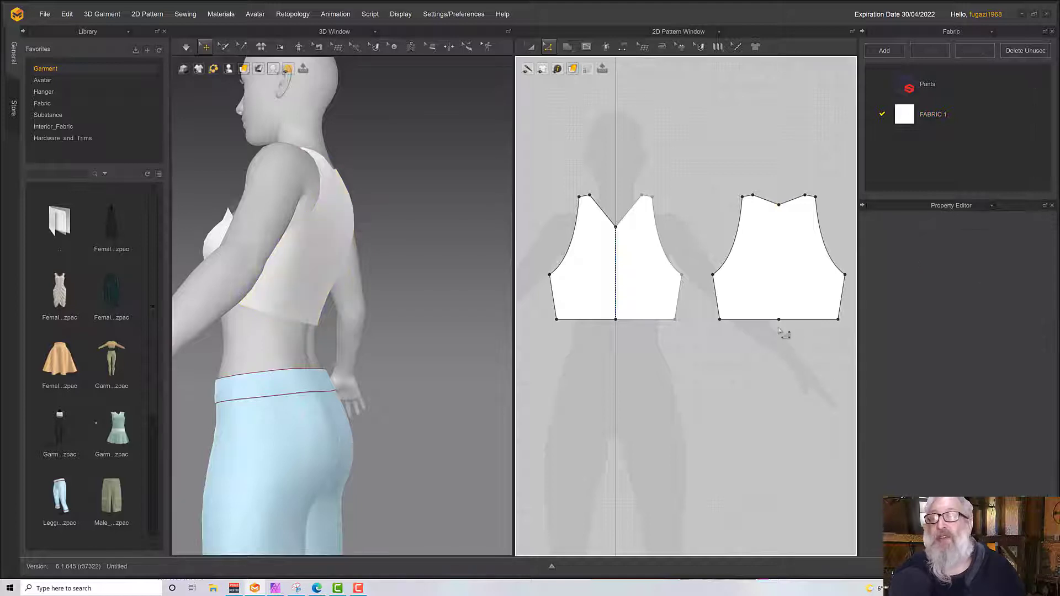
pyautogui.moveTo(781, 321); pyautogui.dragTo(779, 305)
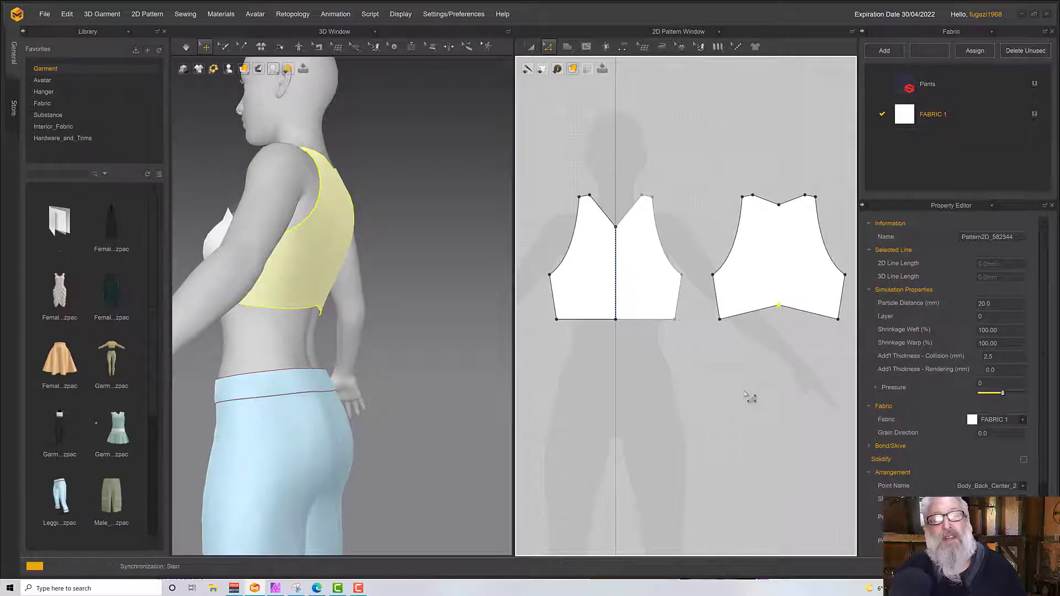
pyautogui.moveTo(396, 360); pyautogui.dragTo(332, 343, button='right')
pyautogui.press('space')
pyautogui.press('space')
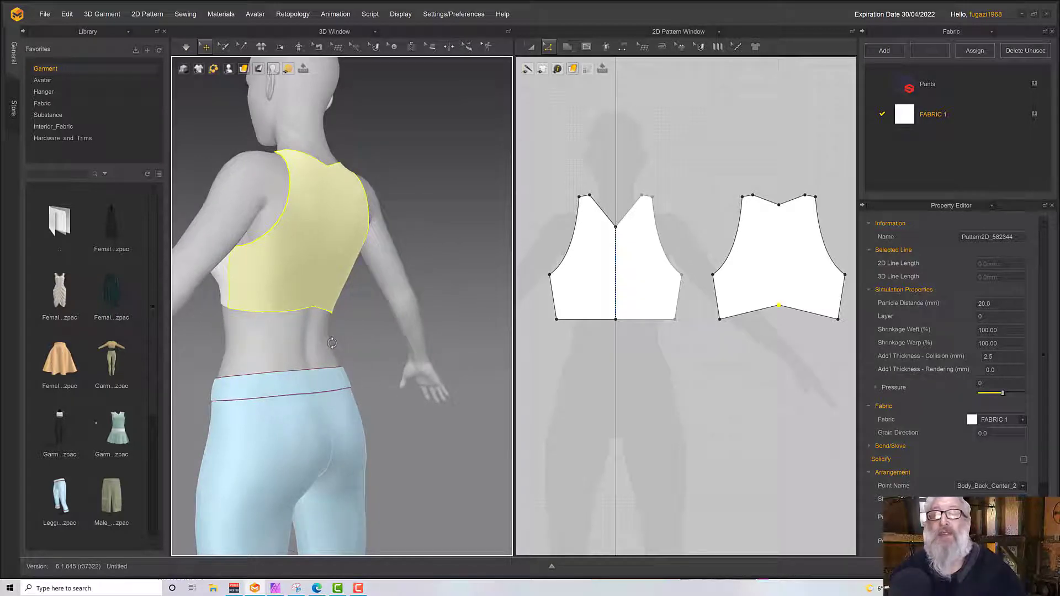
pyautogui.press('space')
pyautogui.press('space')
# Step: Tug the front of the top down during simulation to settle it, and check it from the side
pyautogui.moveTo(251, 319); pyautogui.dragTo(318, 329, button='right')
pyautogui.press('space')
pyautogui.moveTo(282, 301); pyautogui.dragTo(285, 334)
pyautogui.moveTo(287, 310); pyautogui.dragTo(247, 311, button='right')
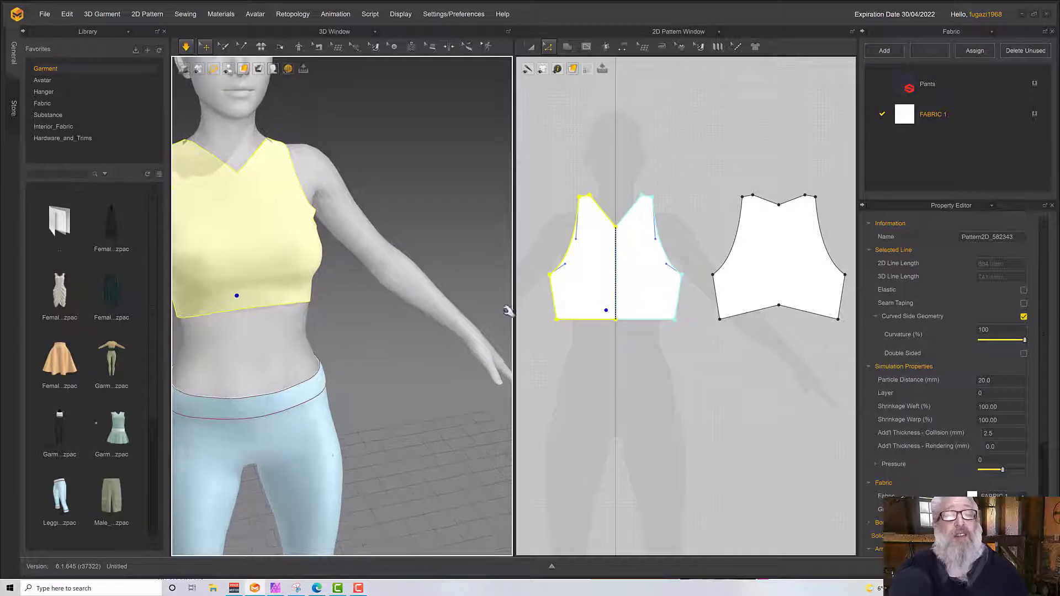
pyautogui.moveTo(629, 176); pyautogui.dragTo(705, 225, button='middle')
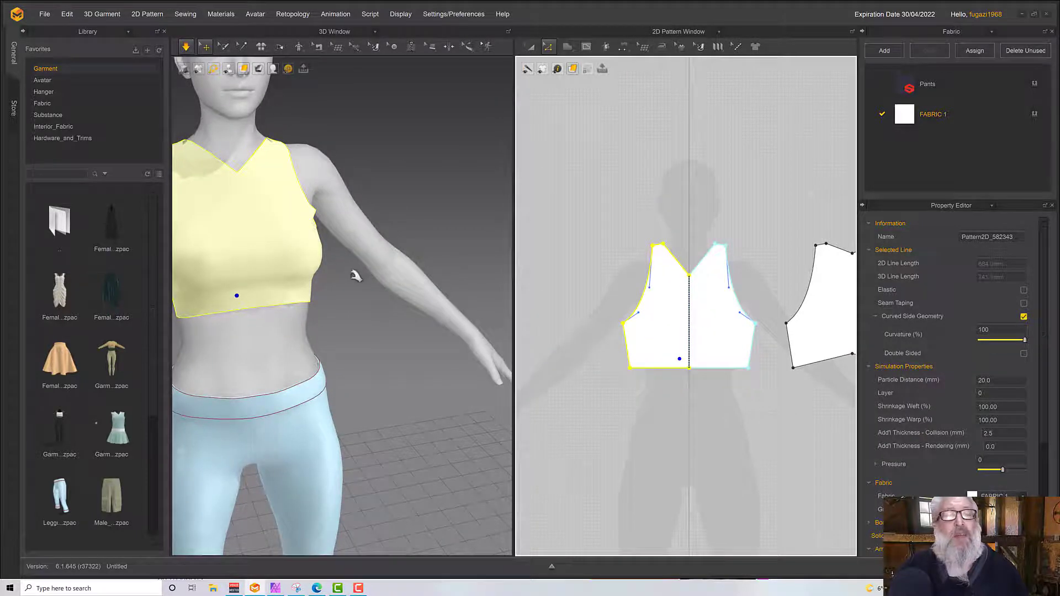
pyautogui.press('space')
pyautogui.moveTo(360, 282); pyautogui.dragTo(397, 354, button='middle')
pyautogui.moveTo(397, 354); pyautogui.dragTo(398, 331, button='right')
pyautogui.press('space')
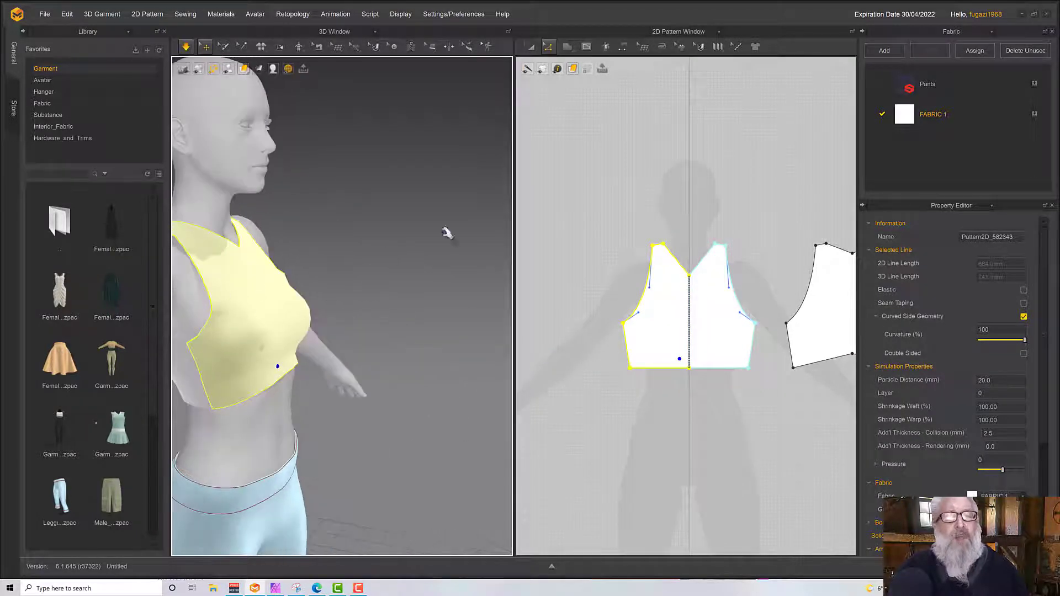
# Step: Select the front and back armhole curves and enable Elastic on them with a ratio of 100
pyautogui.click(757, 208)
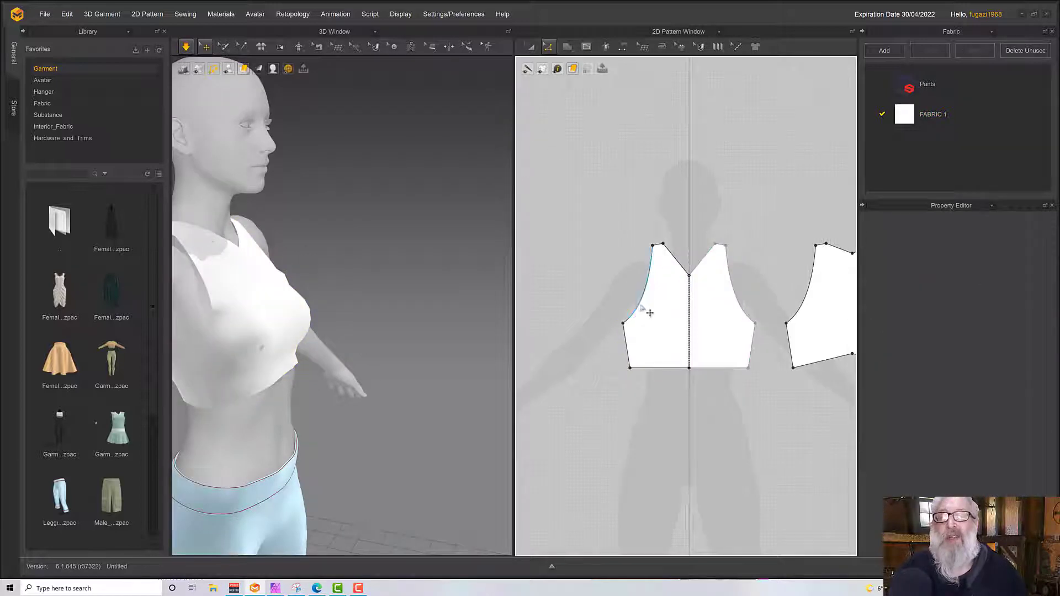
pyautogui.click(643, 308)
pyautogui.click(802, 283)
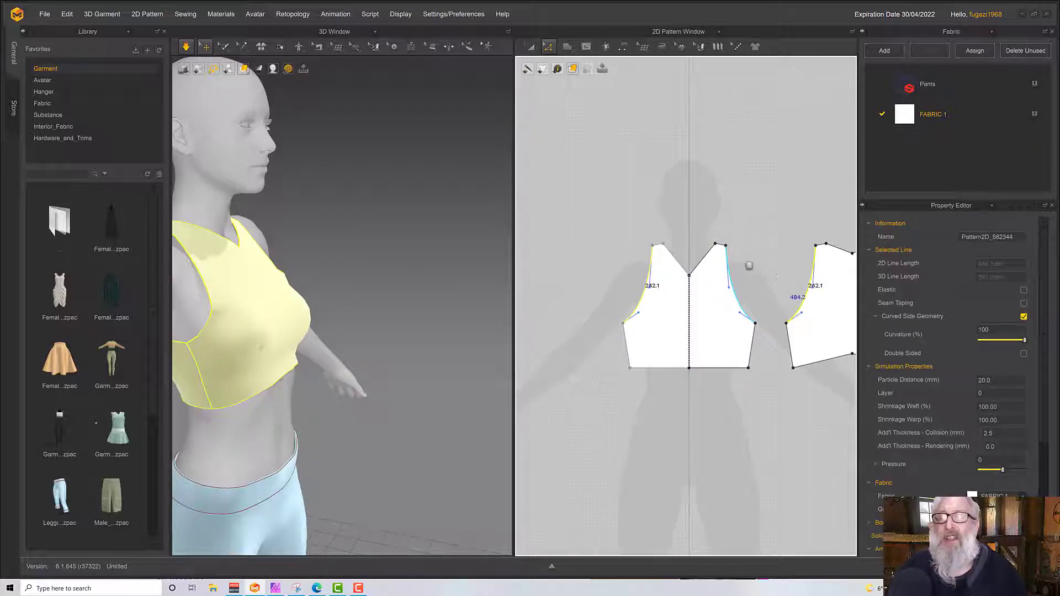
pyautogui.moveTo(802, 283); pyautogui.dragTo(642, 245, button='middle')
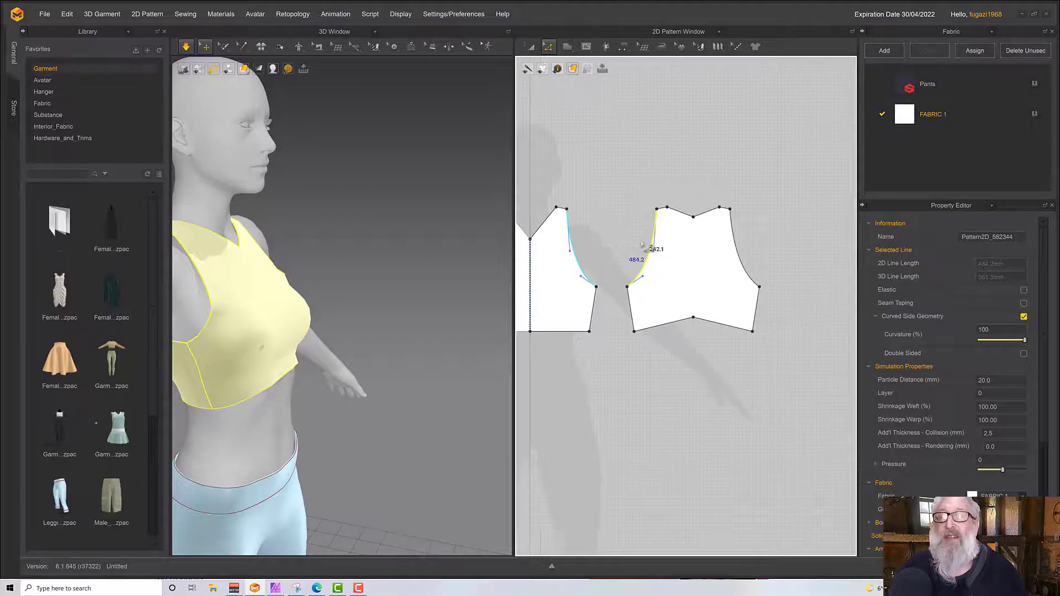
pyautogui.keyDown('shift'); pyautogui.click(747, 268); pyautogui.keyUp('shift')
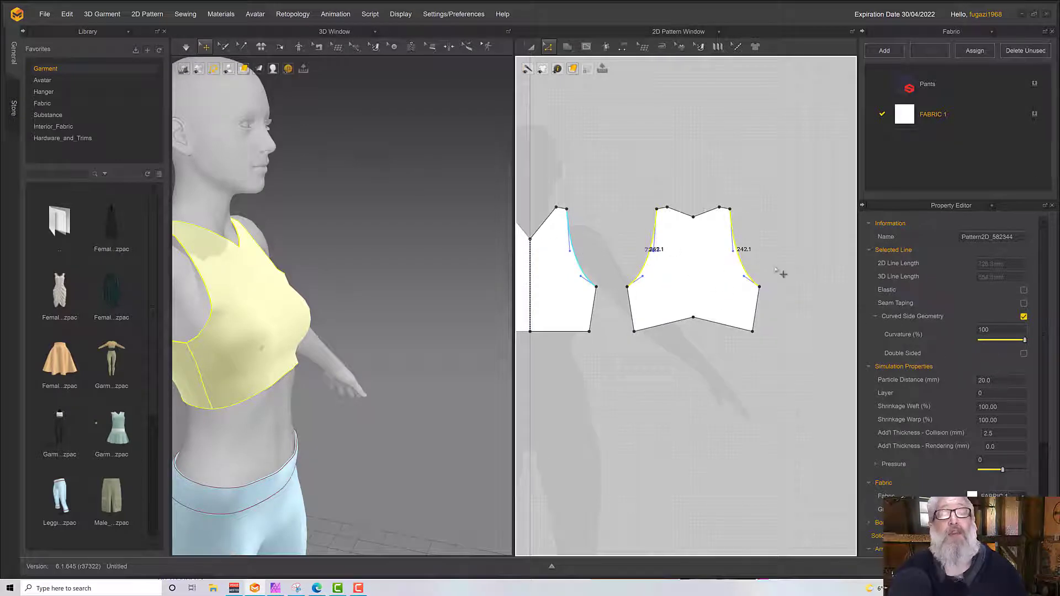
pyautogui.click(1025, 290)
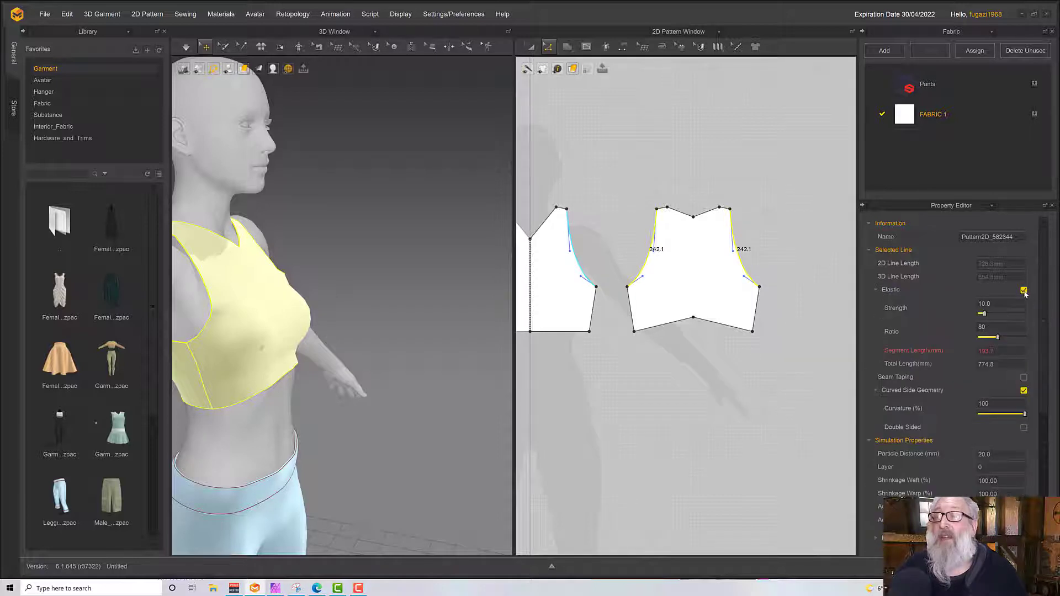
pyautogui.click(993, 326)
pyautogui.write('100')
pyautogui.press('Return')
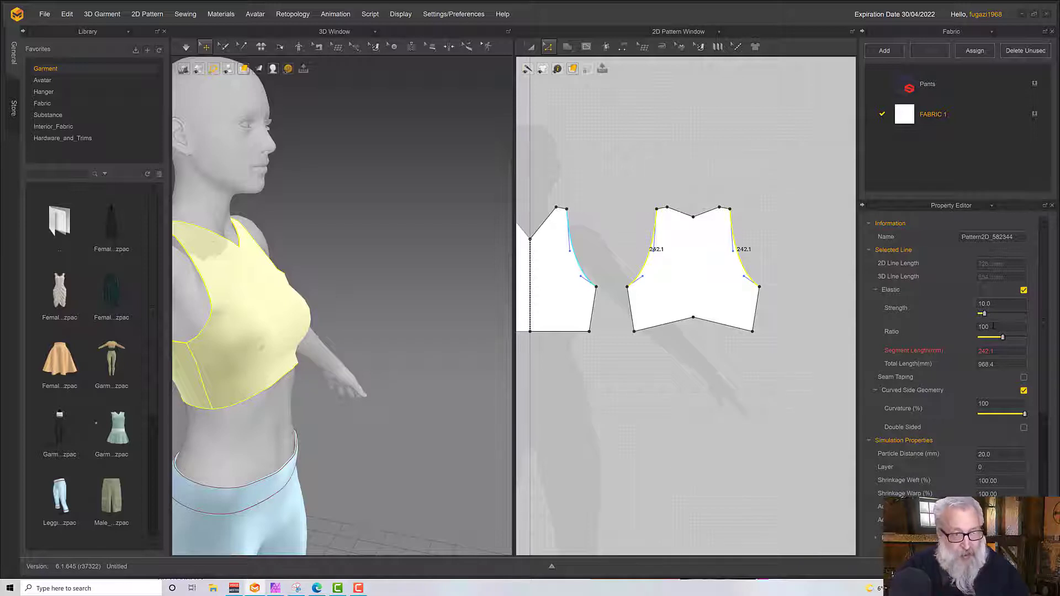
# Step: Simulate the top with the elasticated armholes and view it from the front
pyautogui.moveTo(387, 274); pyautogui.dragTo(325, 295, button='right')
pyautogui.scroll(6, 331, 312)
pyautogui.press('space')
pyautogui.moveTo(325, 295); pyautogui.dragTo(356, 309, button='middle')
pyautogui.moveTo(602, 139); pyautogui.dragTo(716, 138, button='middle')
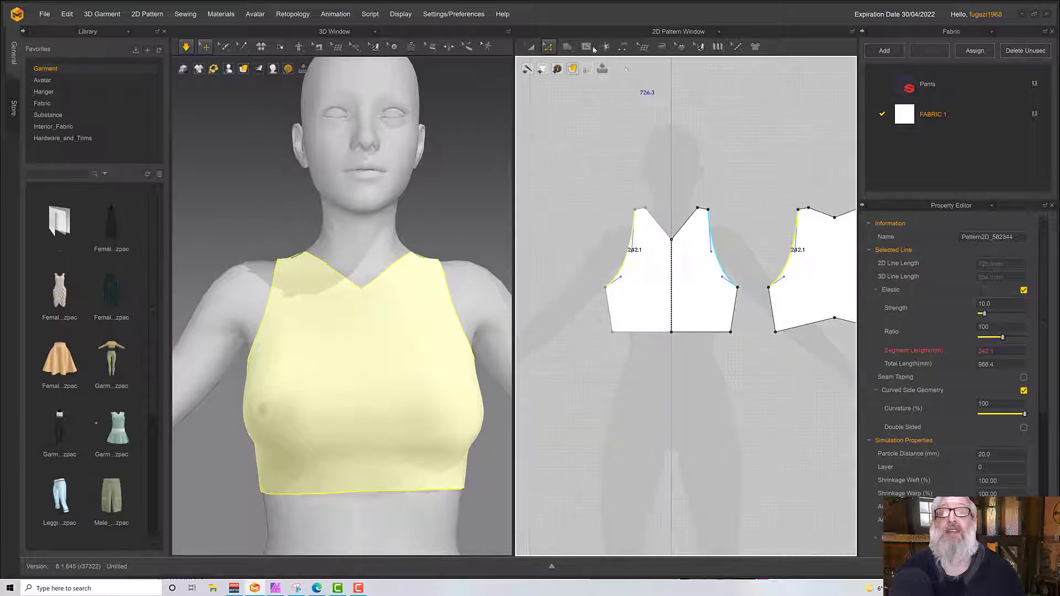
# Step: Lower the centre point of the front neckline to form a deeper V
pyautogui.click(549, 47)
pyautogui.click(674, 198)
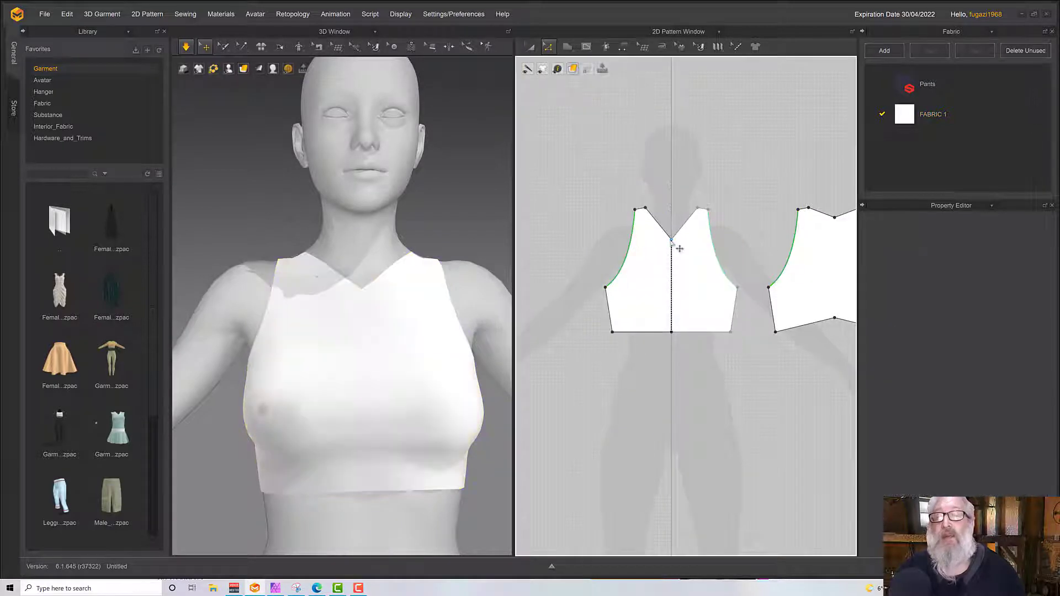
pyautogui.moveTo(680, 249); pyautogui.dragTo(672, 274)
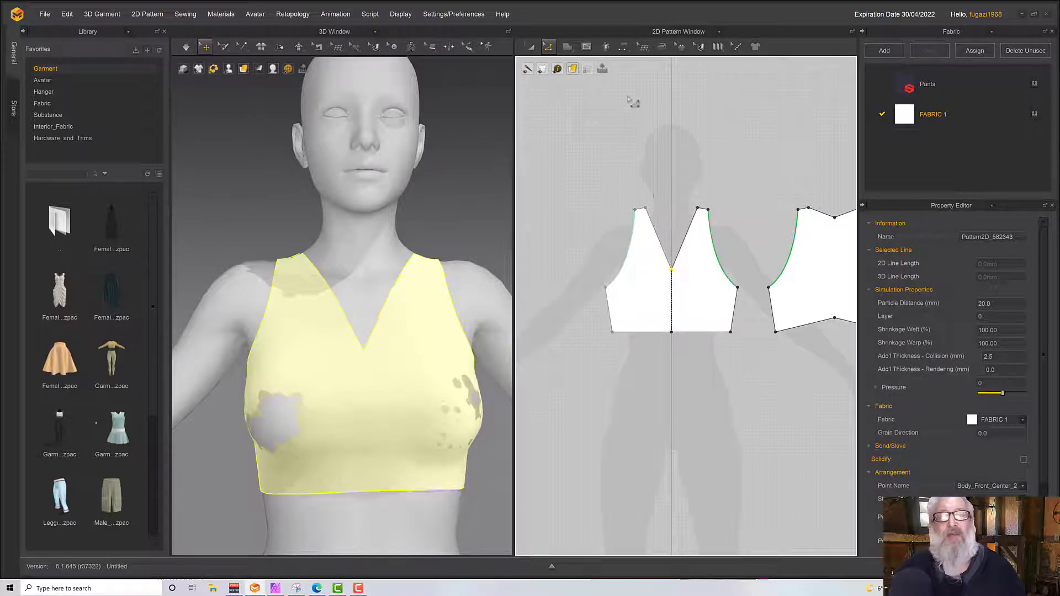
# Step: Bend the front neckline edge into a rounded scoop with Edit Curvature
pyautogui.click(548, 46)
pyautogui.click(567, 98)
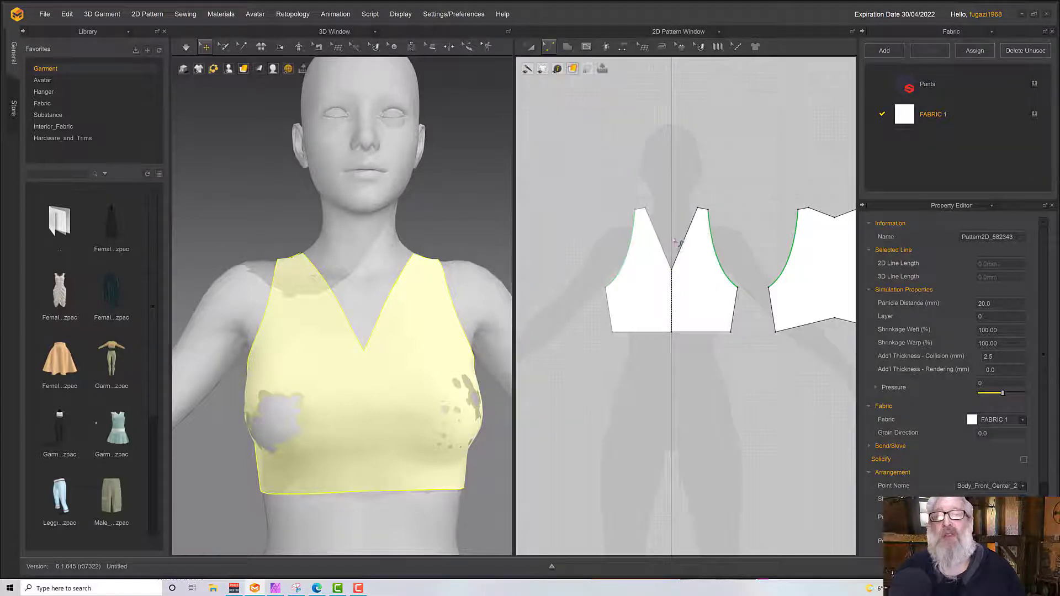
pyautogui.click(659, 259)
pyautogui.moveTo(657, 263); pyautogui.dragTo(665, 271)
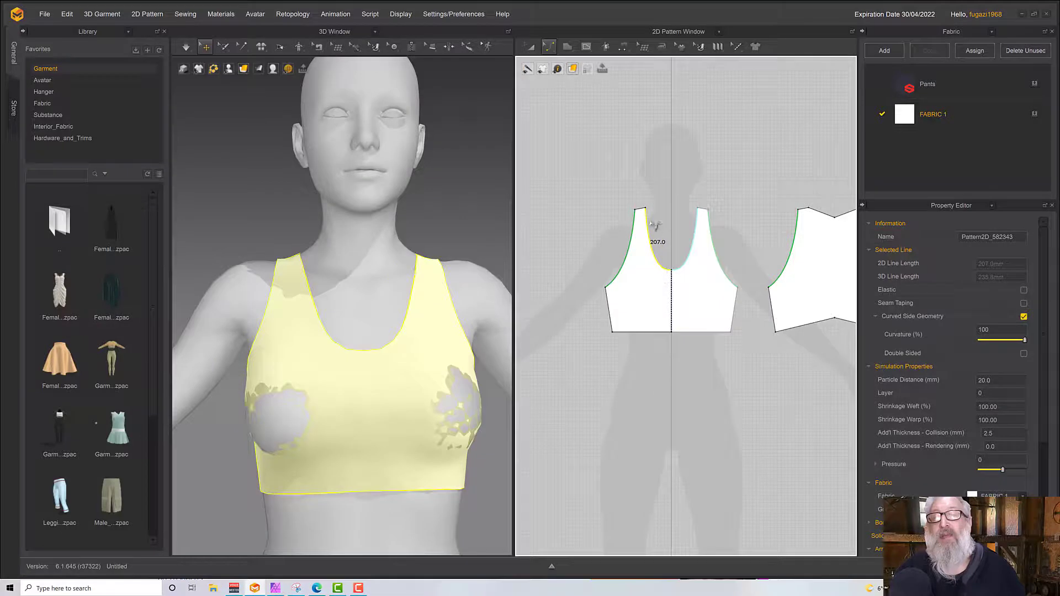
pyautogui.scroll(3, 656, 224)
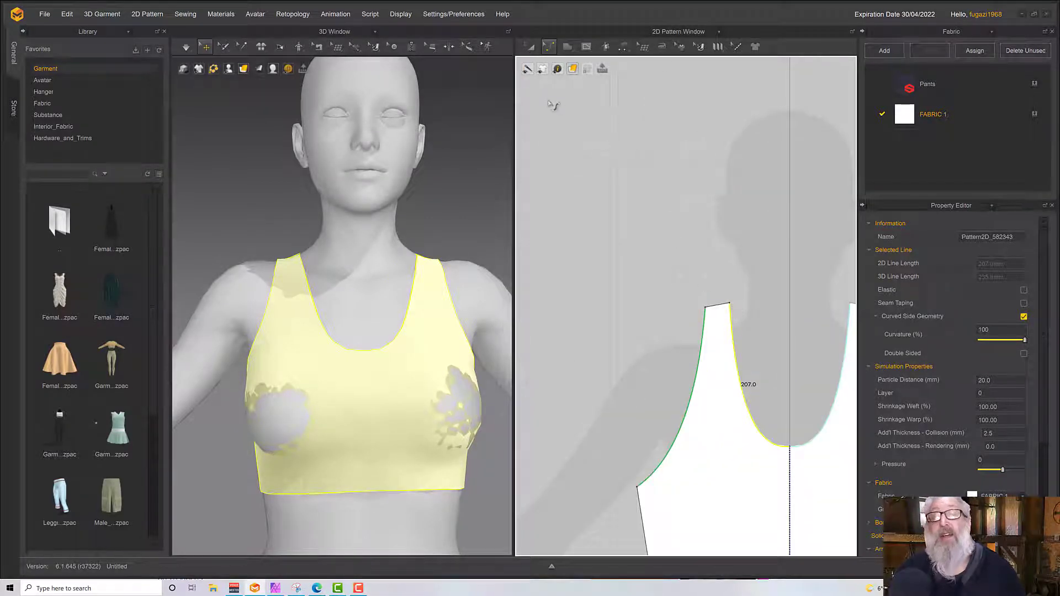
# Step: Move the neckline's upper curve handle inward to straighten the inner strap edge, then simulate and view the back
pyautogui.click(548, 46)
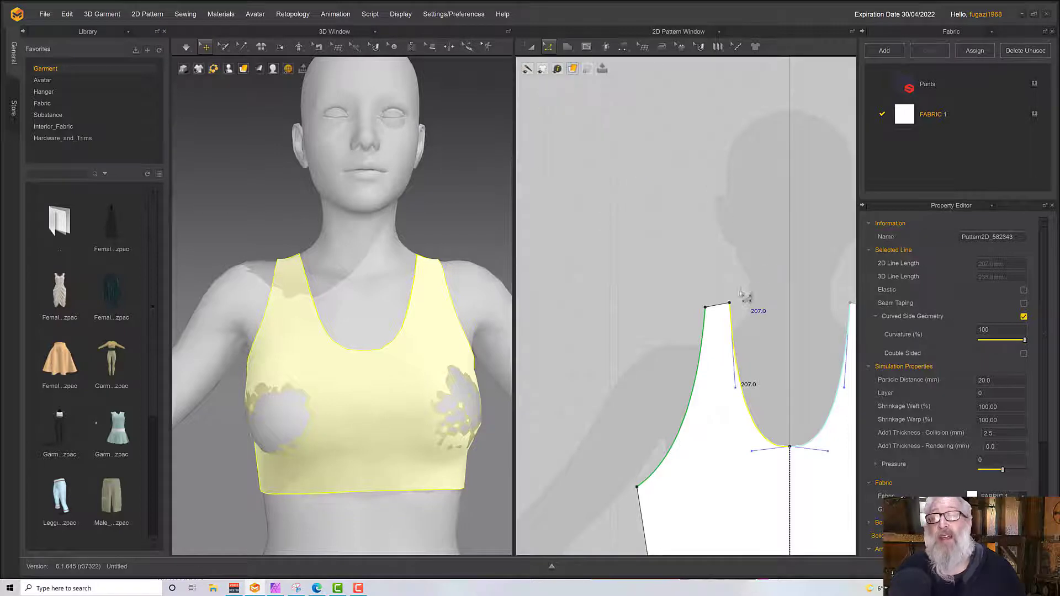
pyautogui.click(730, 303)
pyautogui.scroll(-4, 702, 317)
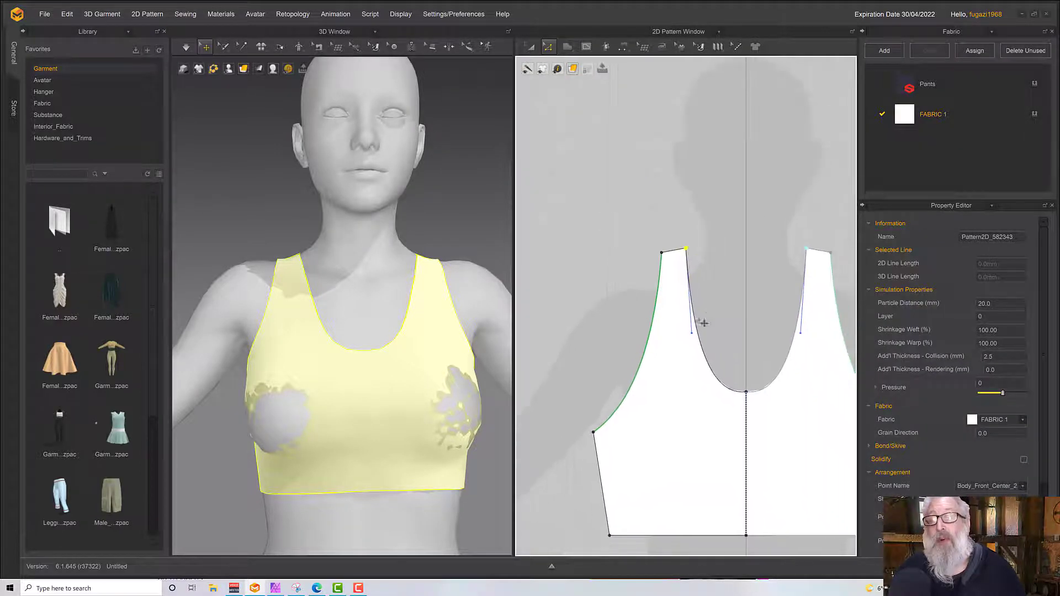
pyautogui.scroll(6, 712, 317)
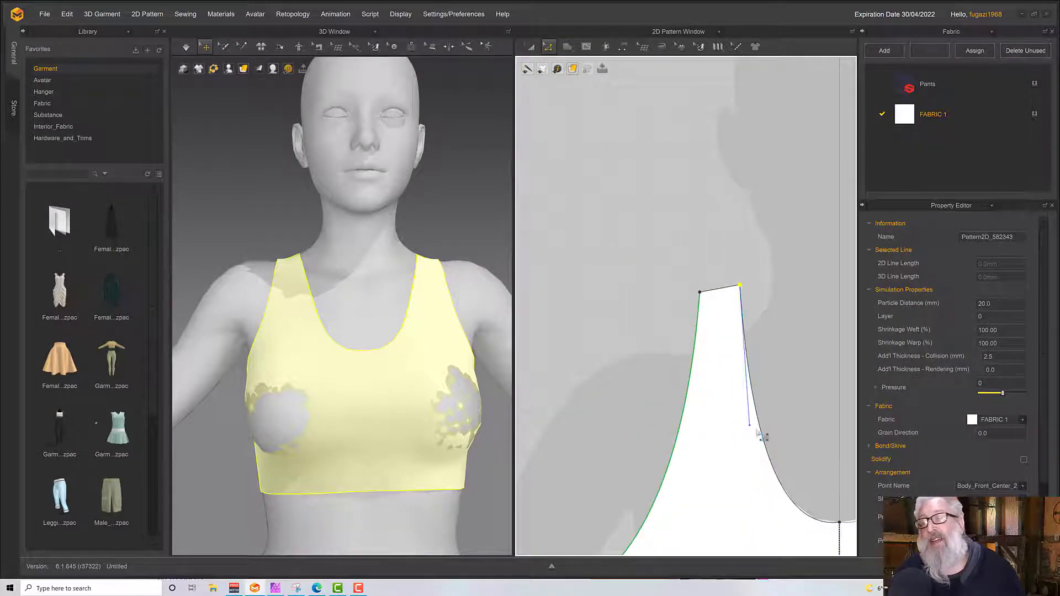
pyautogui.moveTo(760, 434); pyautogui.dragTo(772, 435)
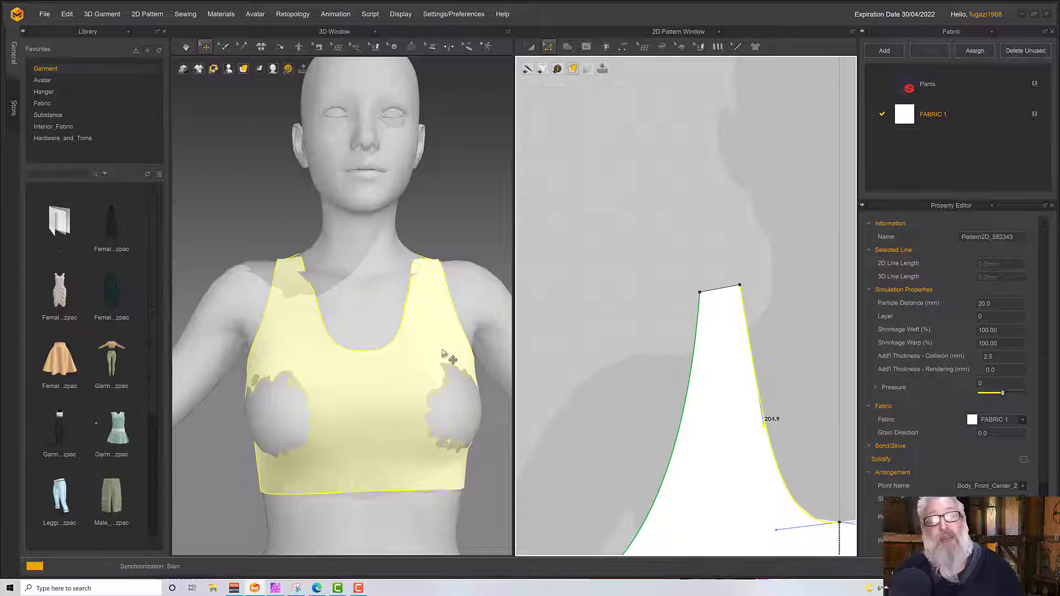
pyautogui.moveTo(435, 352); pyautogui.dragTo(305, 341, button='right')
pyautogui.press('space')
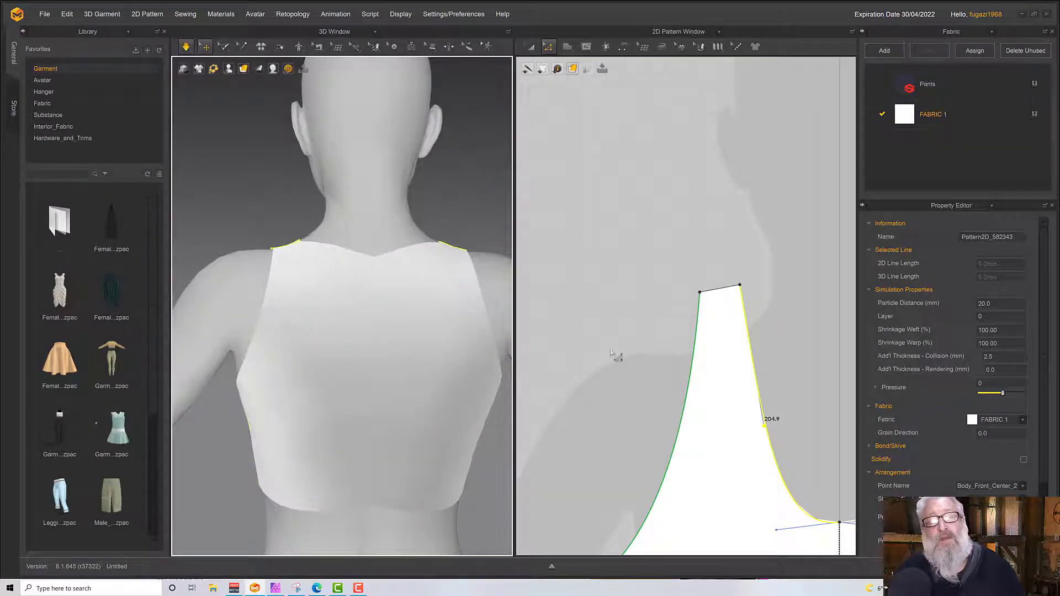
# Step: Curve both halves of the back neckline into a shallow scoop with Edit Curvature, and simulate the top
pyautogui.scroll(-4, 662, 332)
pyautogui.moveTo(437, 315); pyautogui.dragTo(364, 323, button='middle')
pyautogui.moveTo(552, 293); pyautogui.dragTo(299, 310, button='middle')
pyautogui.moveTo(687, 259); pyautogui.dragTo(683, 261)
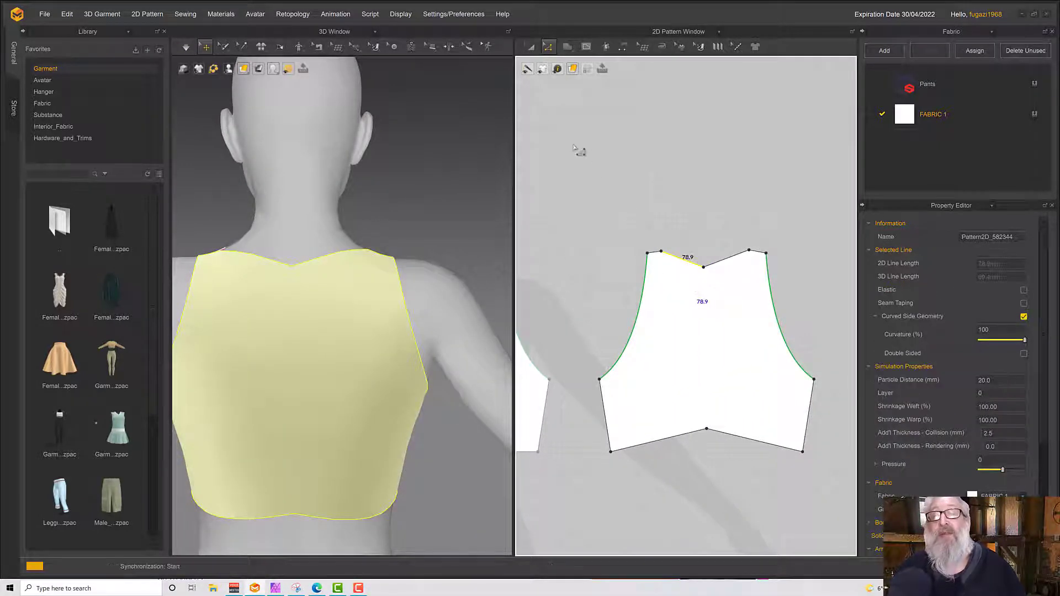
pyautogui.hotkey('ctrl', 'z')
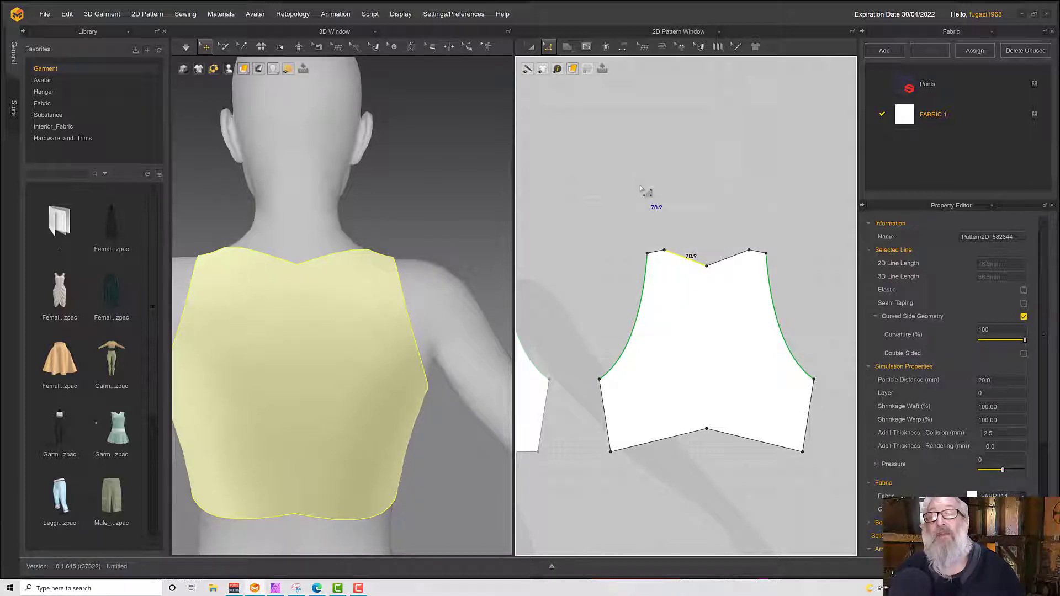
pyautogui.click(548, 46)
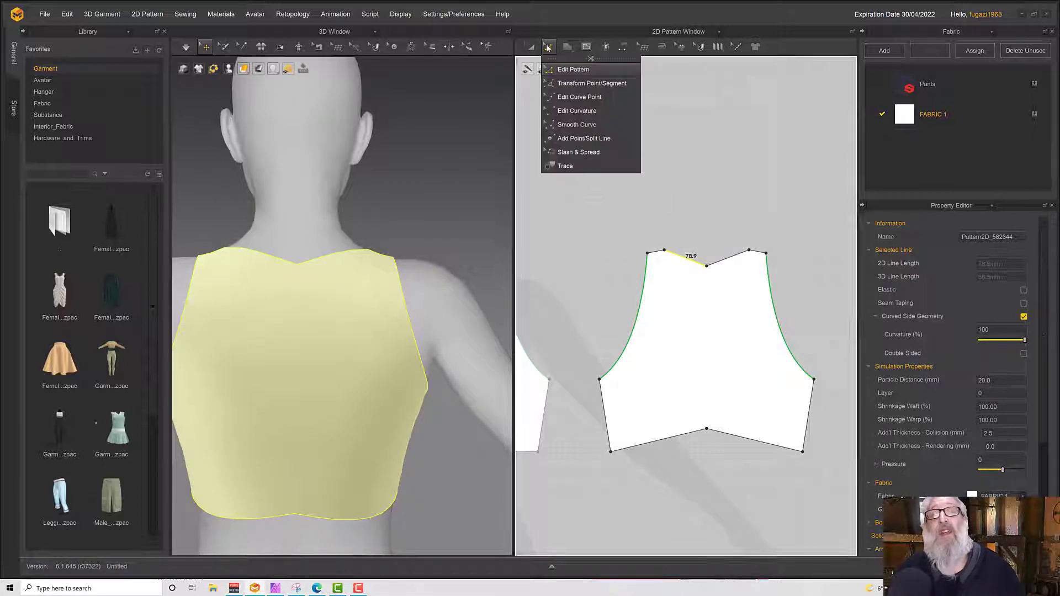
pyautogui.click(570, 111)
pyautogui.click(690, 263)
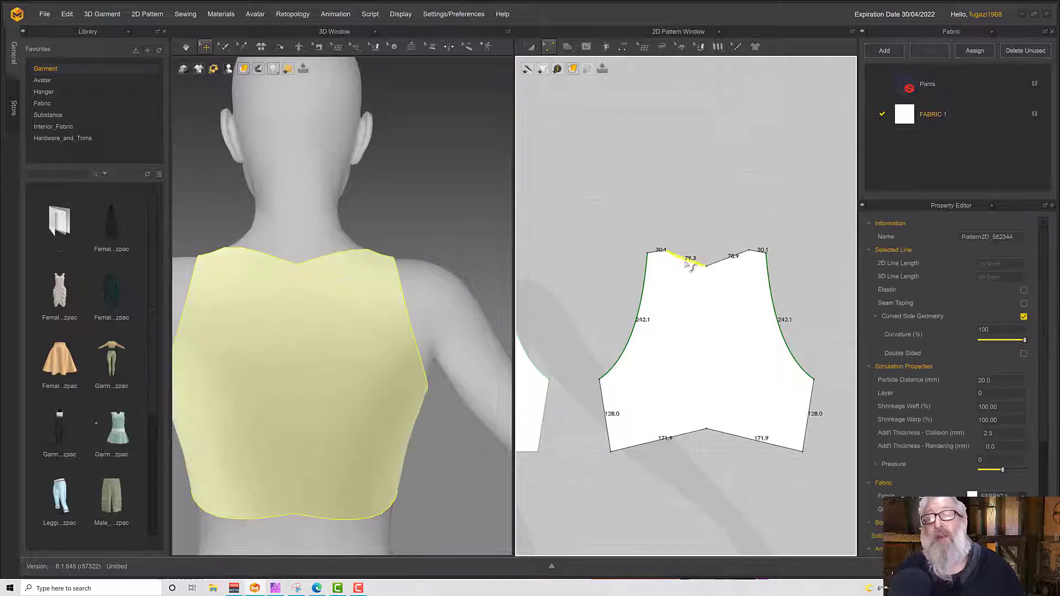
pyautogui.moveTo(687, 268); pyautogui.dragTo(676, 279)
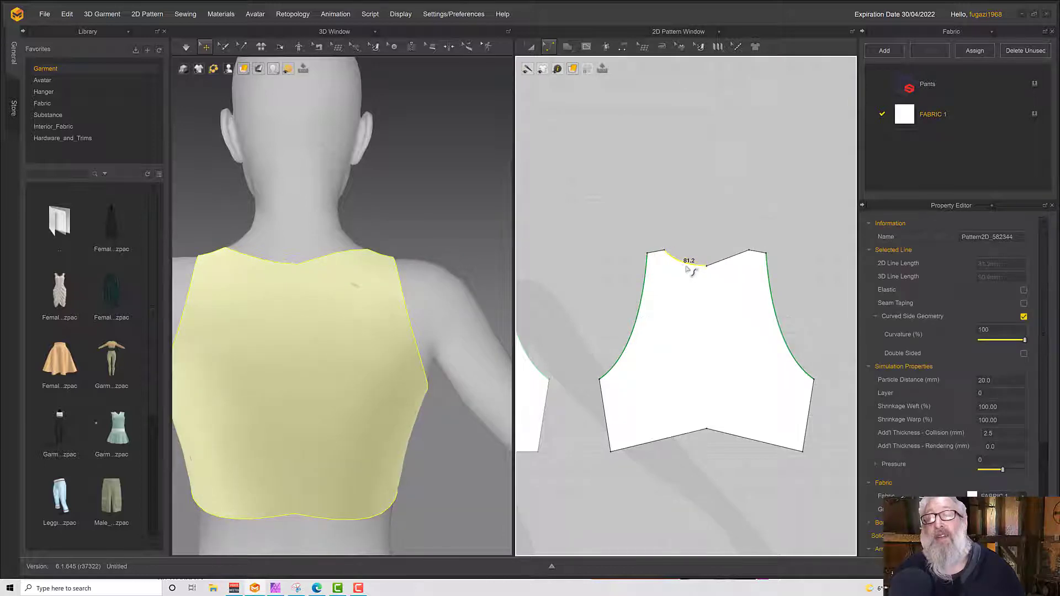
pyautogui.click(728, 264)
pyautogui.moveTo(732, 268); pyautogui.dragTo(728, 290)
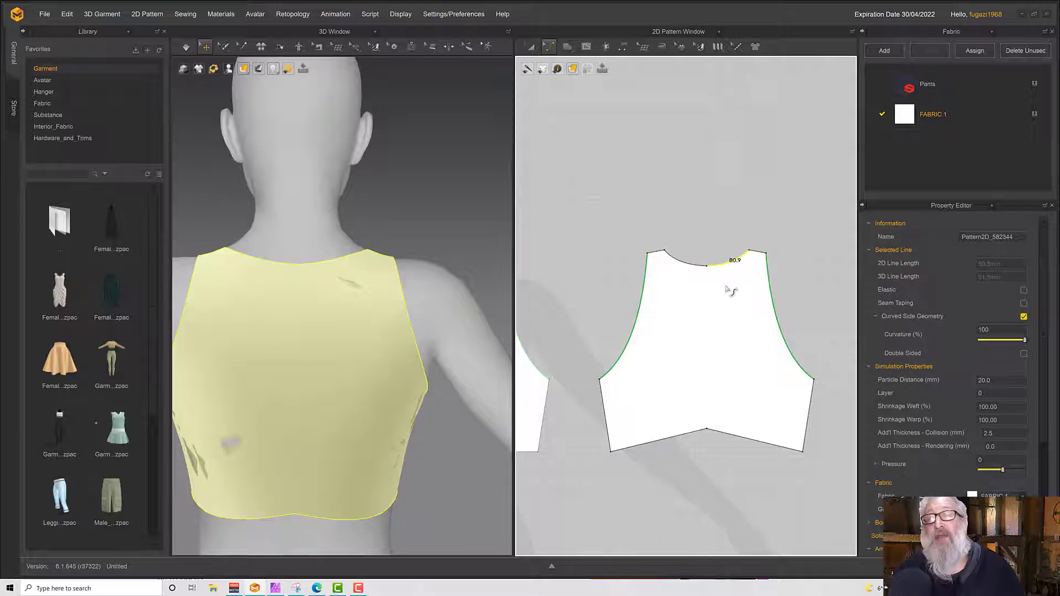
pyautogui.moveTo(712, 251); pyautogui.dragTo(712, 202, button='middle')
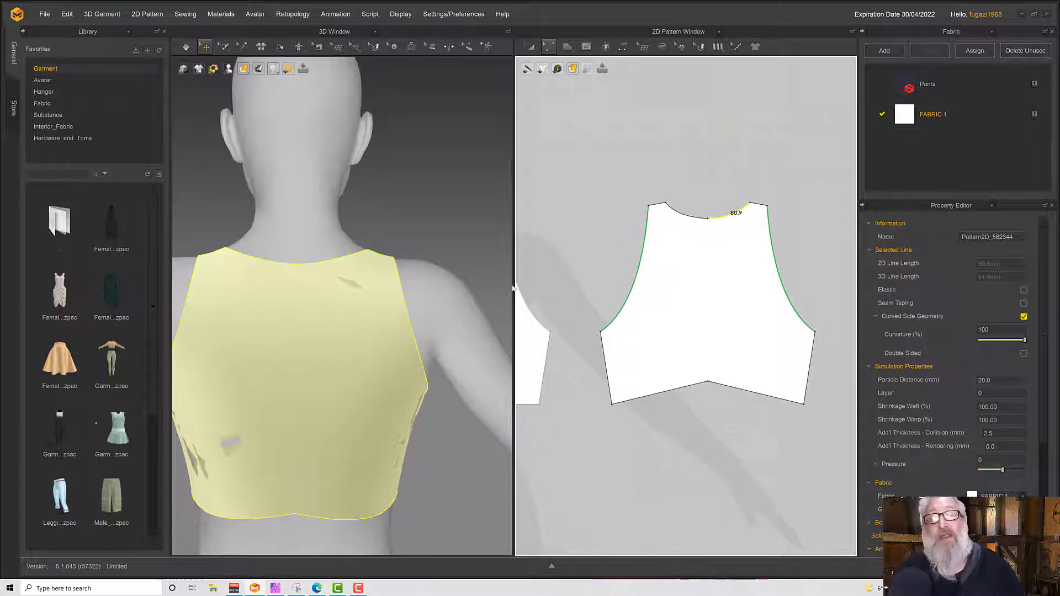
pyautogui.moveTo(427, 277); pyautogui.dragTo(496, 281, button='right')
pyautogui.press('space')
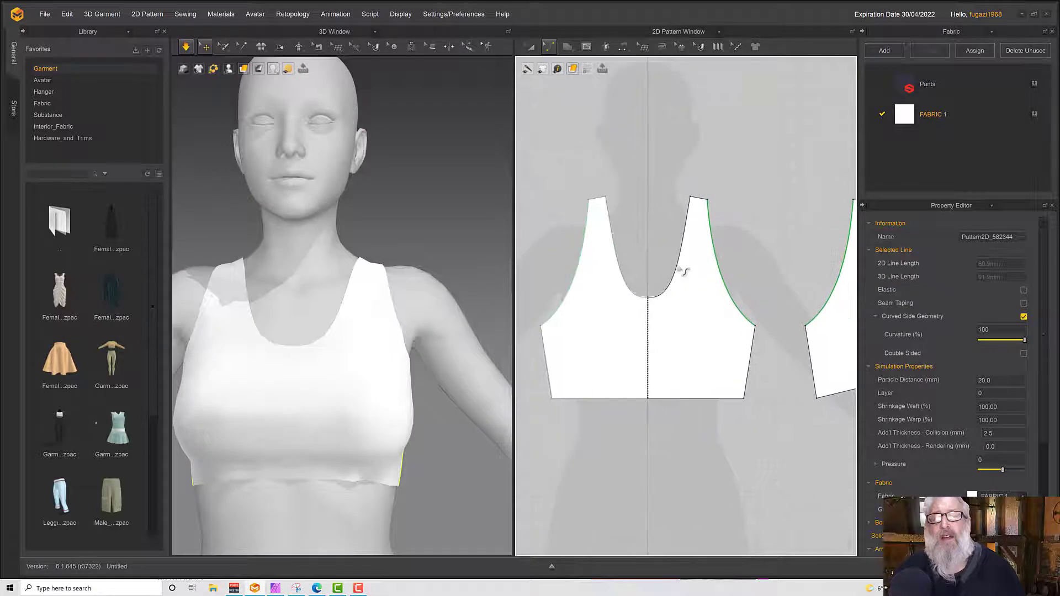
# Step: Level and lengthen the curve handle at the front neckline's centre point to widen the scoop, and simulate the result
pyautogui.click(631, 285)
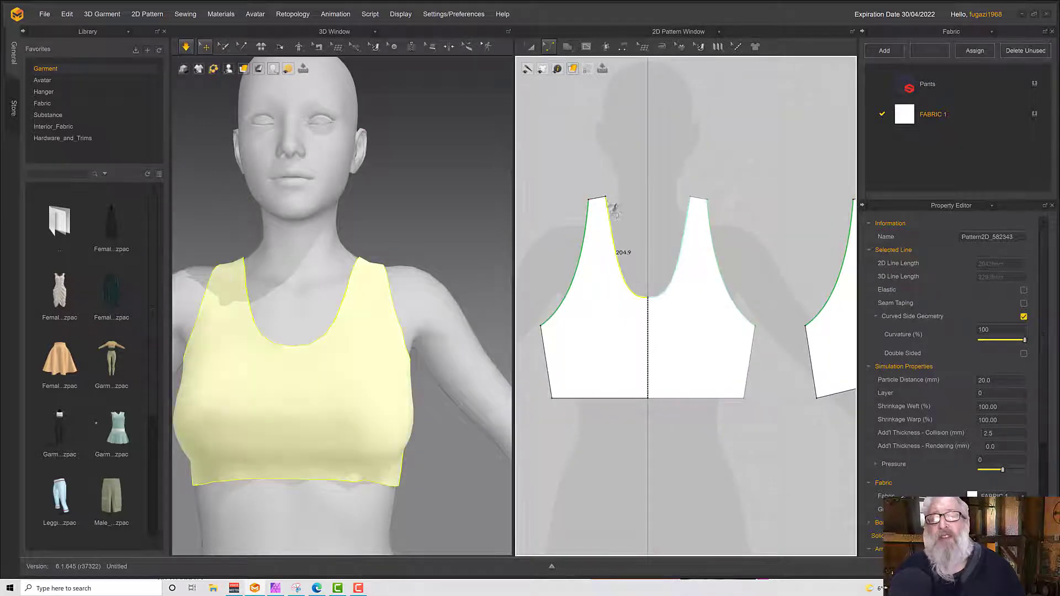
pyautogui.click(551, 49)
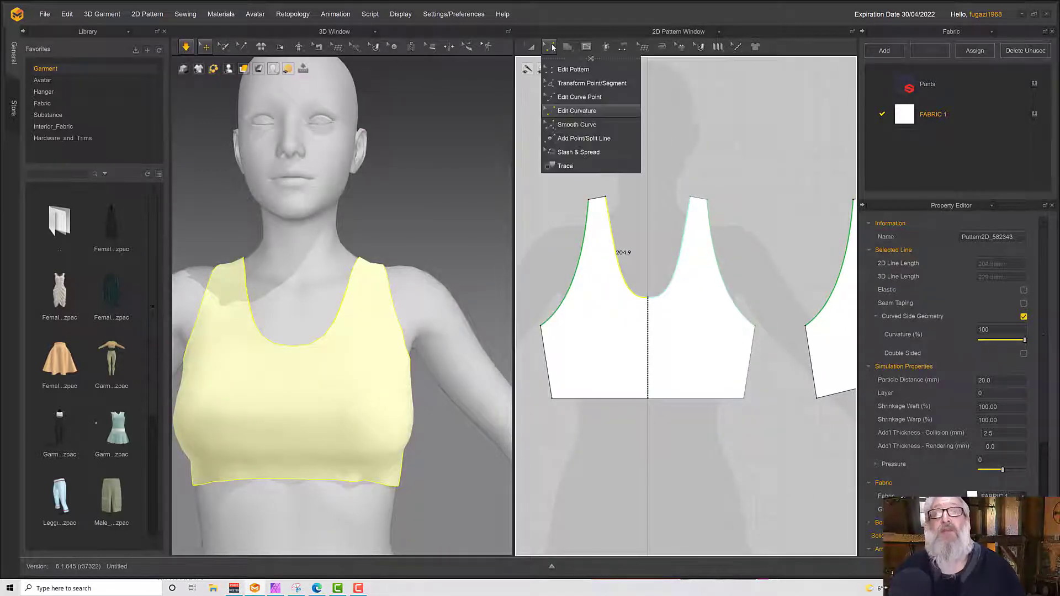
pyautogui.click(577, 110)
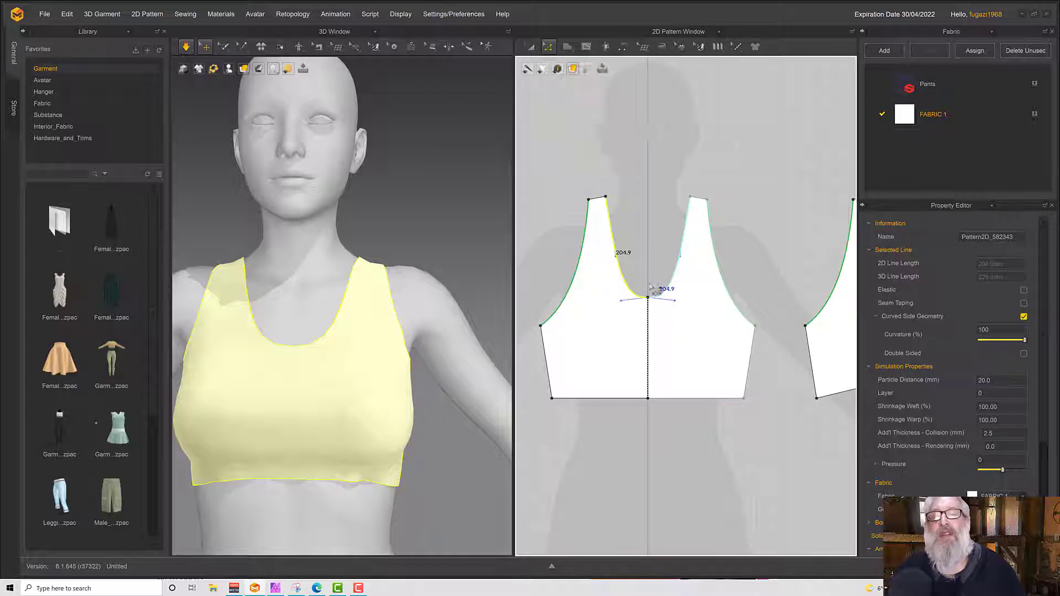
pyautogui.moveTo(627, 308); pyautogui.dragTo(602, 296)
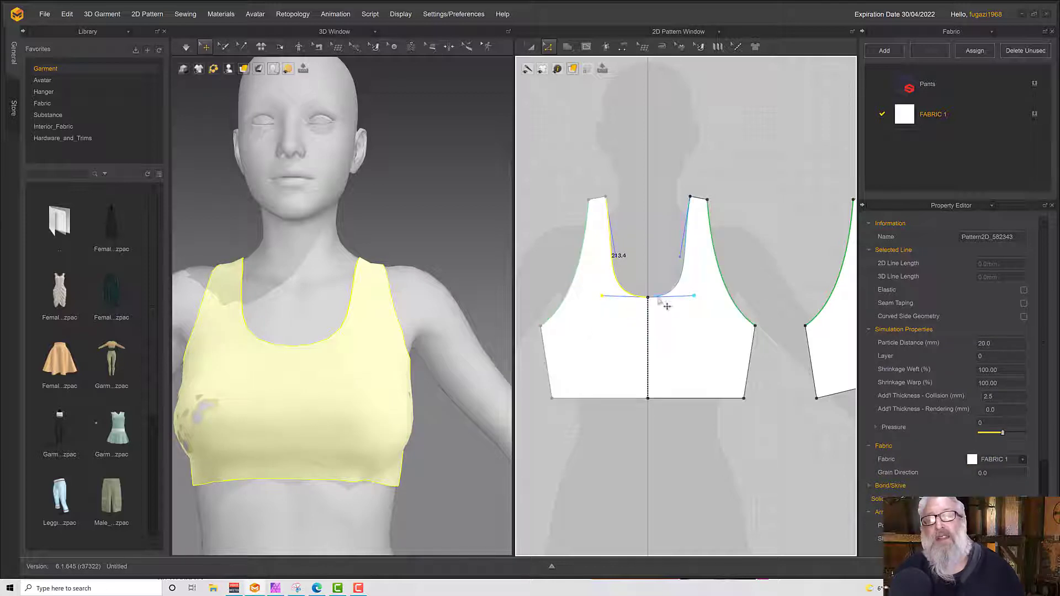
pyautogui.press('space')
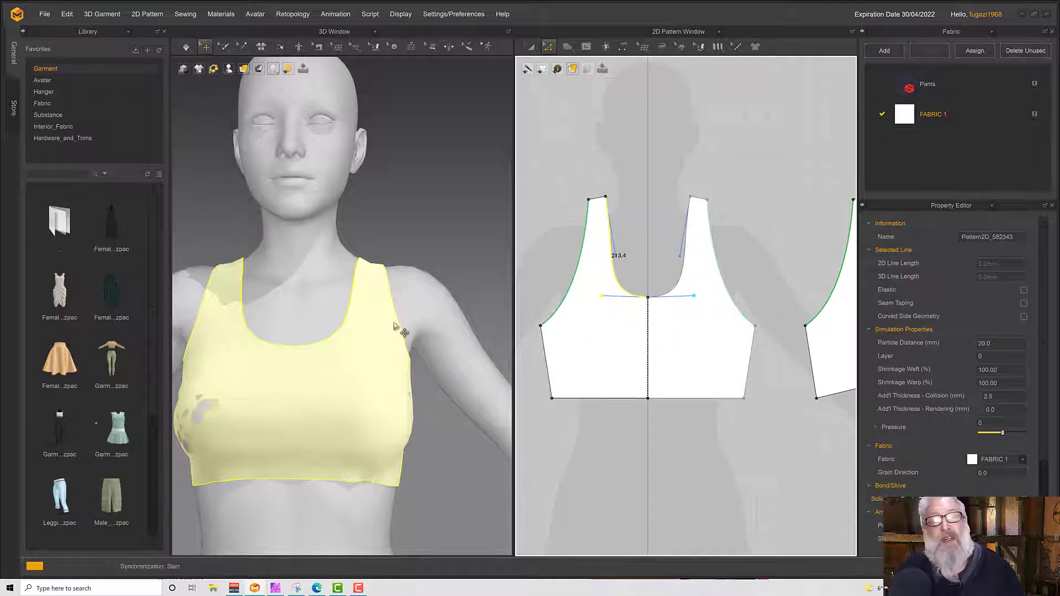
pyautogui.moveTo(403, 326); pyautogui.dragTo(420, 312, button='right')
pyautogui.press('space')
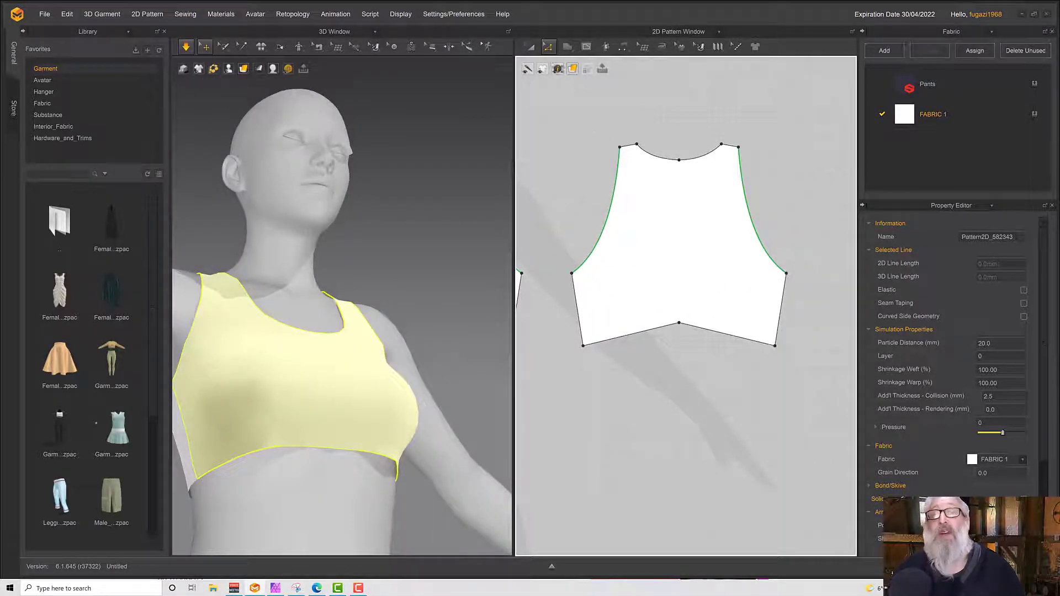
# Step: Round the pointed centre of the back piece's hem into a shallow arc with Smooth Curve
pyautogui.click(549, 48)
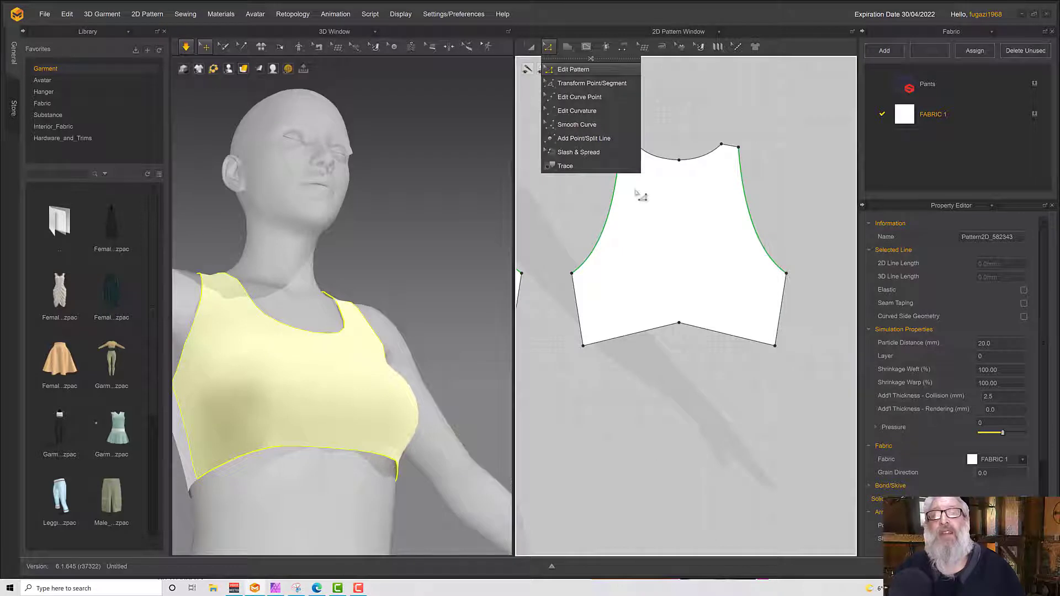
pyautogui.click(641, 196)
pyautogui.click(548, 47)
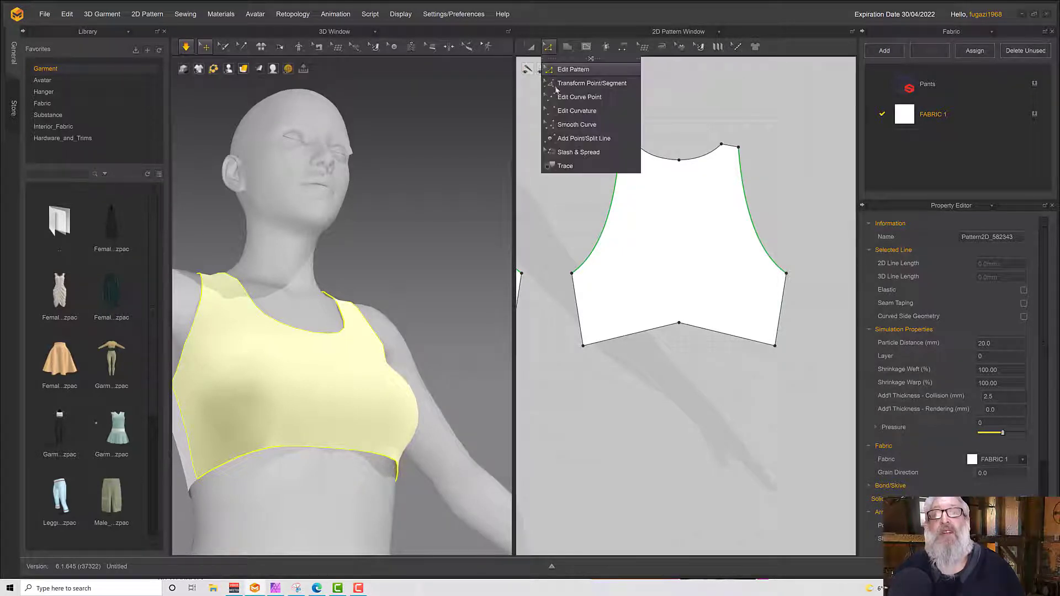
pyautogui.click(574, 124)
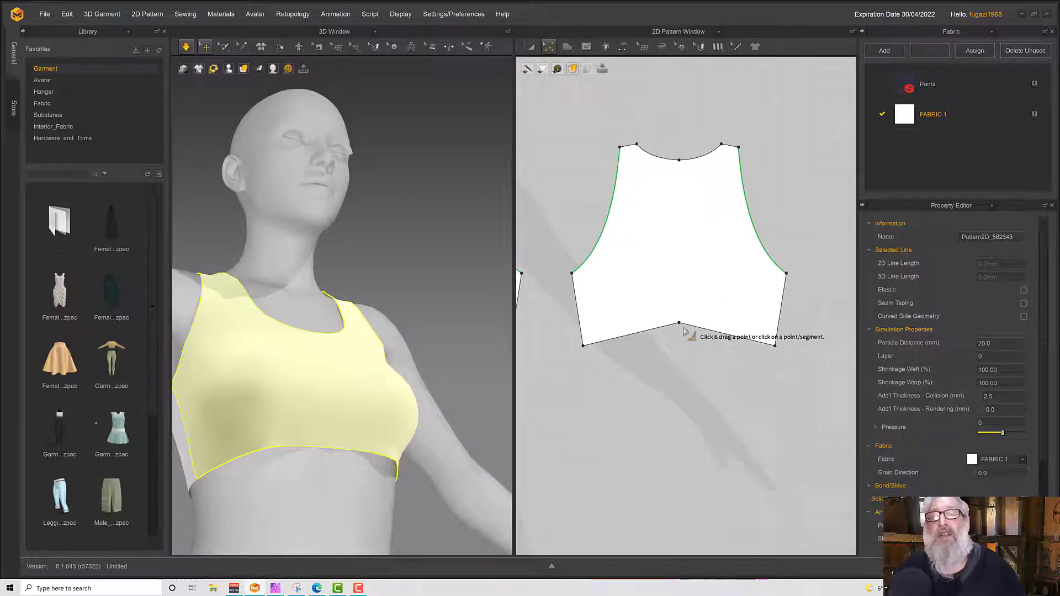
pyautogui.moveTo(678, 322); pyautogui.dragTo(720, 393)
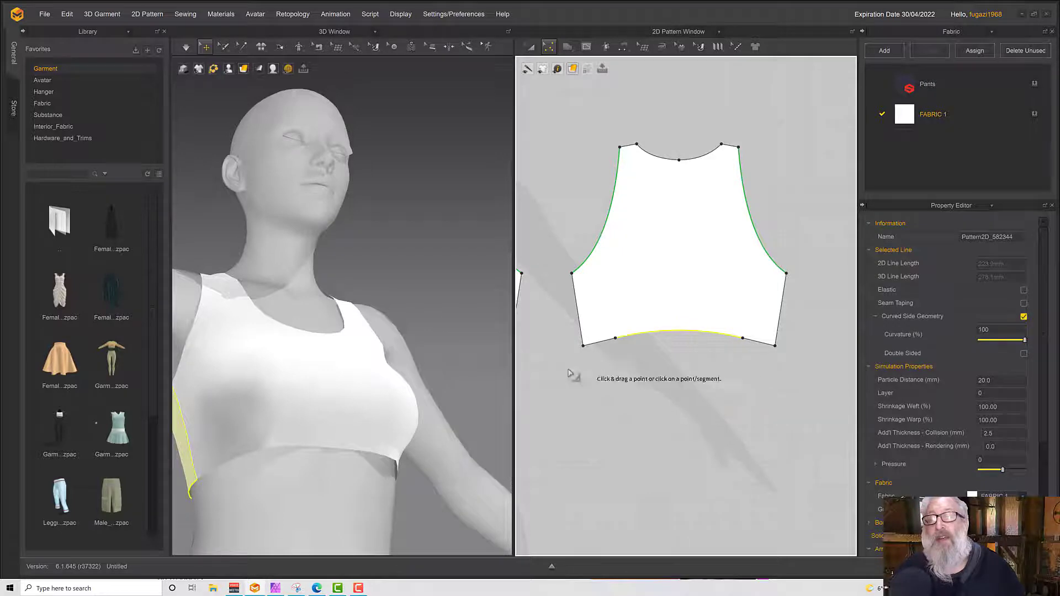
# Step: Simulate the top and view how the side and lower hem sit on the avatar
pyautogui.scroll(-3, 407, 369)
pyautogui.moveTo(407, 369); pyautogui.dragTo(497, 363, button='right')
pyautogui.scroll(3, 475, 362)
pyautogui.press('space')
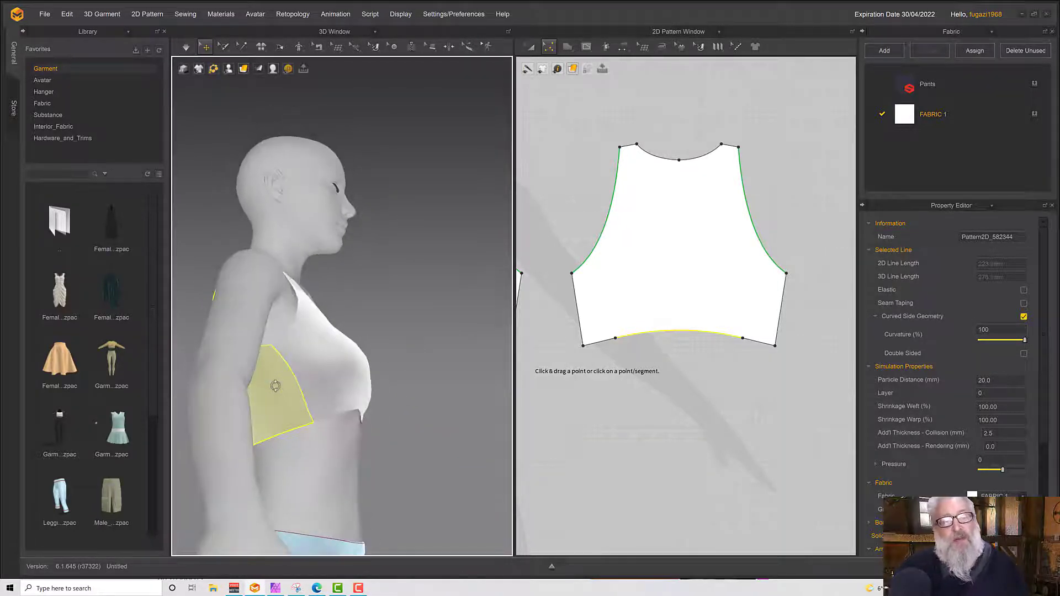
pyautogui.moveTo(605, 369); pyautogui.dragTo(706, 372, button='right')
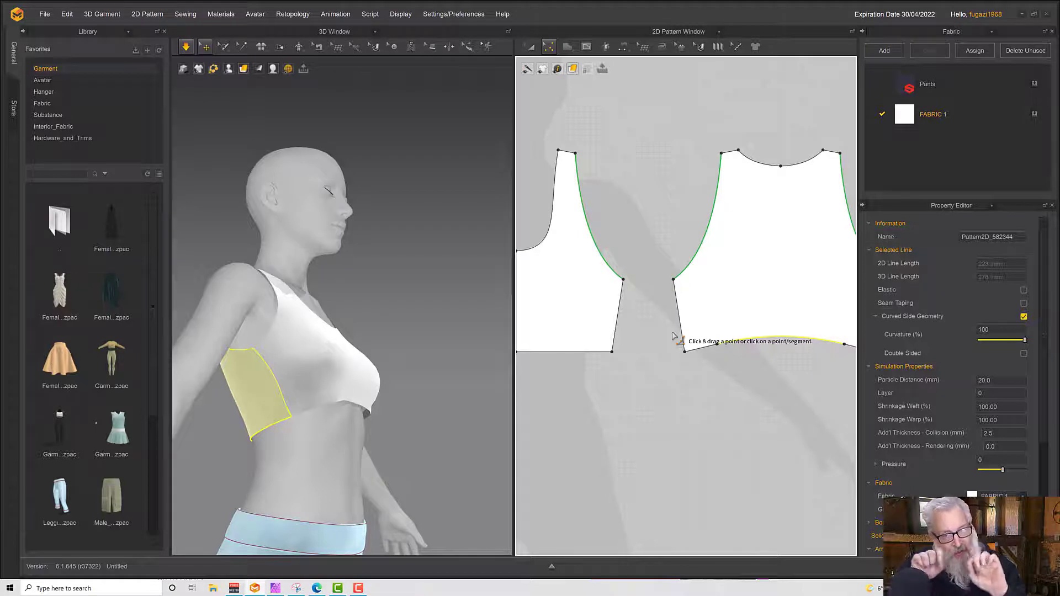
# Step: Select the adjoining side seams of the front and back pieces and locate where they meet on the 3D garment
pyautogui.click(256, 352)
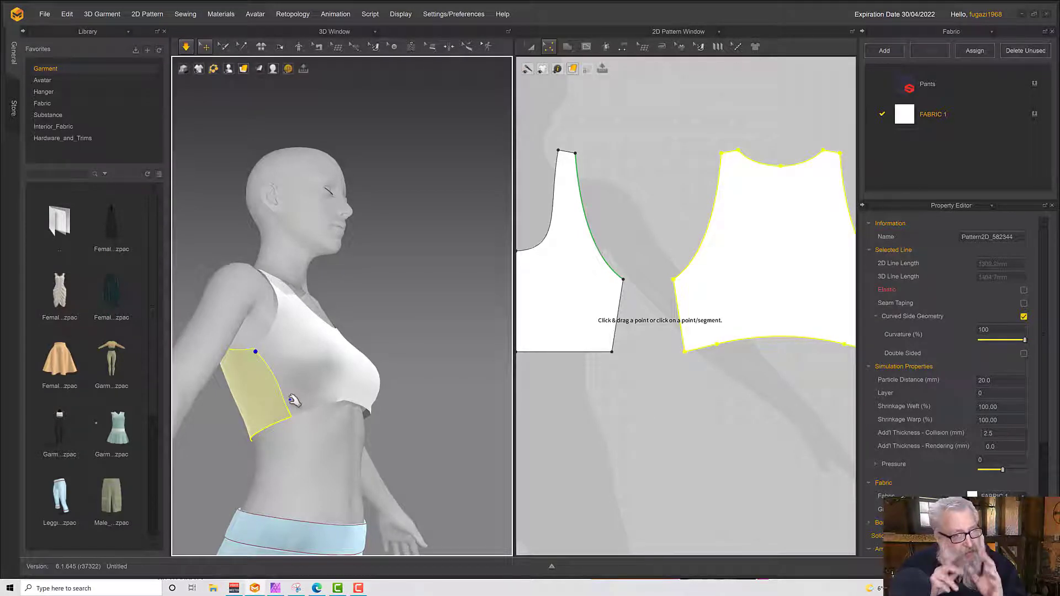
pyautogui.click(548, 47)
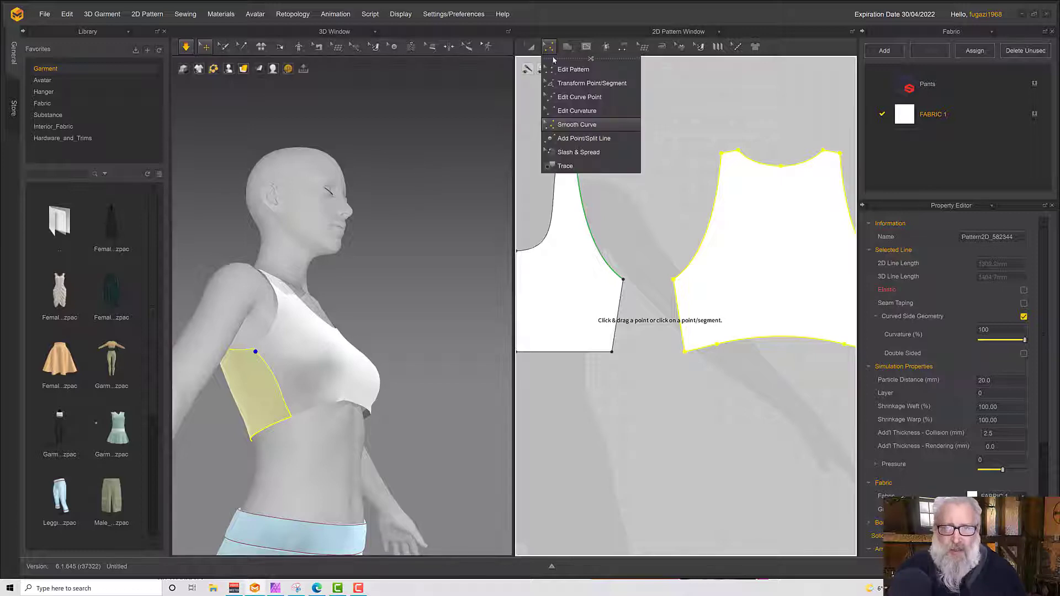
pyautogui.click(569, 125)
pyautogui.moveTo(748, 137); pyautogui.dragTo(799, 130, button='middle')
pyautogui.moveTo(736, 258); pyautogui.dragTo(611, 245, button='middle')
pyautogui.click(643, 257)
pyautogui.click(638, 260)
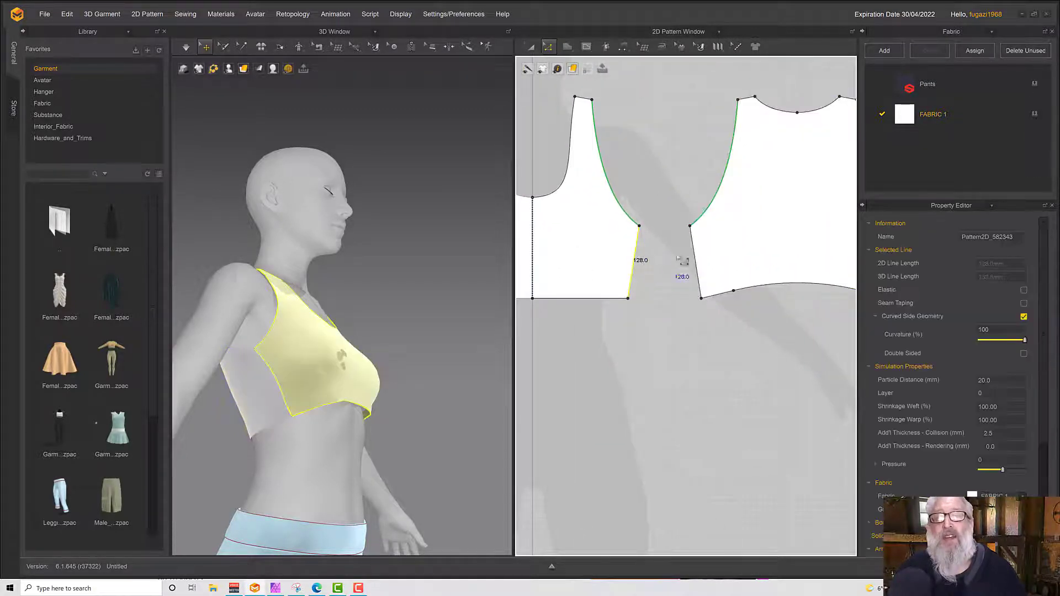
pyautogui.keyDown('shift'); pyautogui.click(693, 259); pyautogui.keyUp('shift')
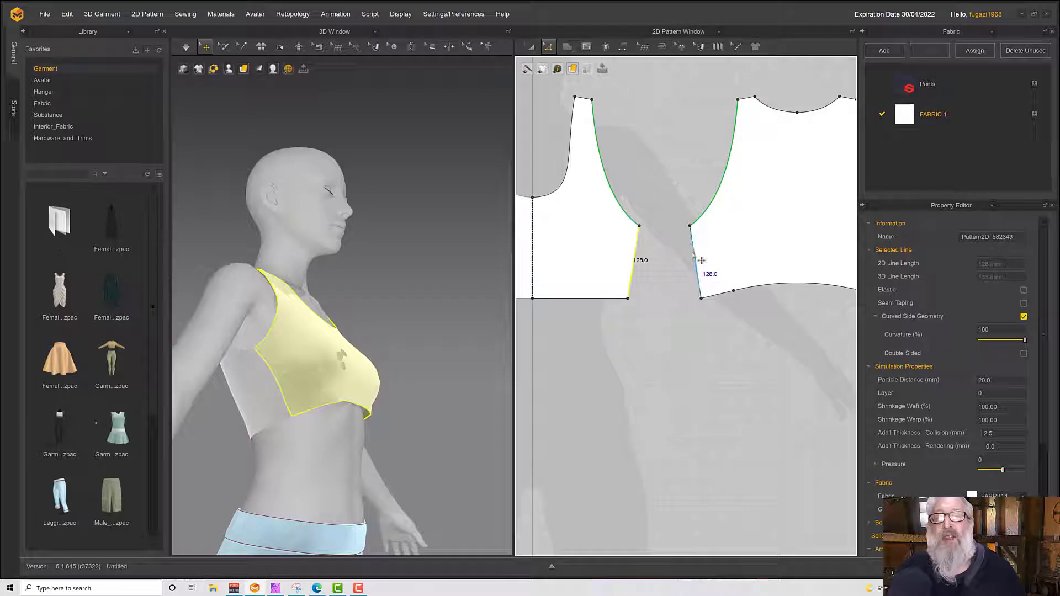
pyautogui.click(282, 370)
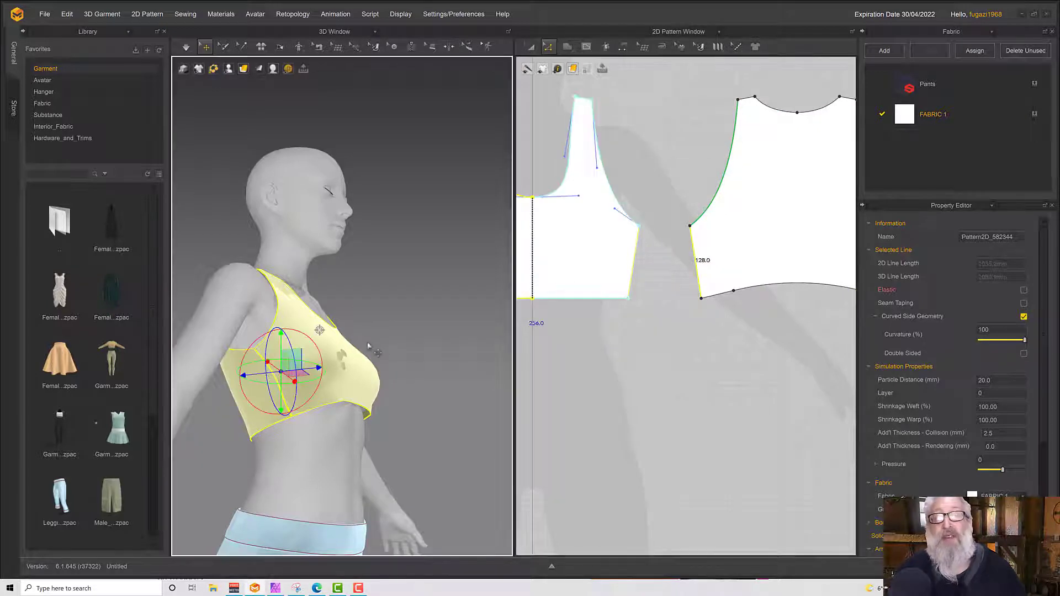
pyautogui.click(390, 328)
pyautogui.click(279, 372)
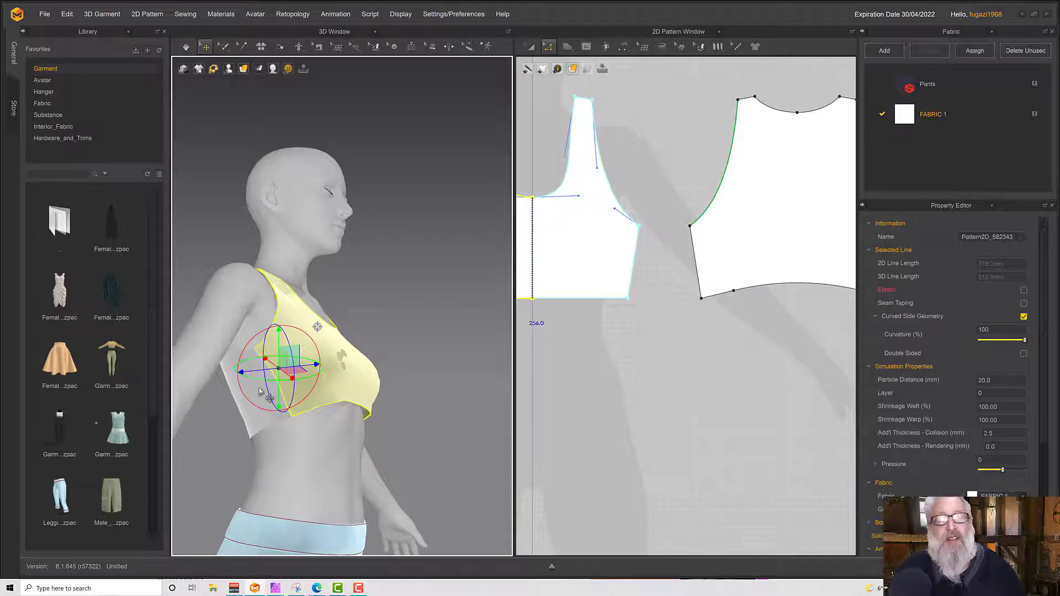
pyautogui.click(266, 395)
# Step: Select the adjoining side seams of the front and back pieces and match them up To Center
pyautogui.moveTo(616, 271); pyautogui.dragTo(747, 262, button='middle')
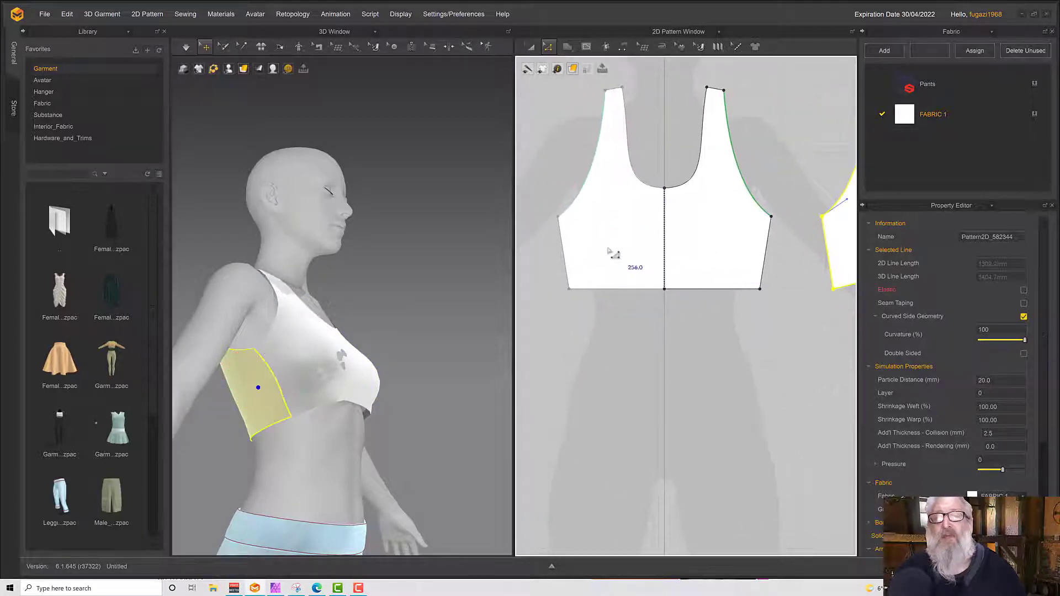
pyautogui.click(781, 246)
pyautogui.click(767, 250)
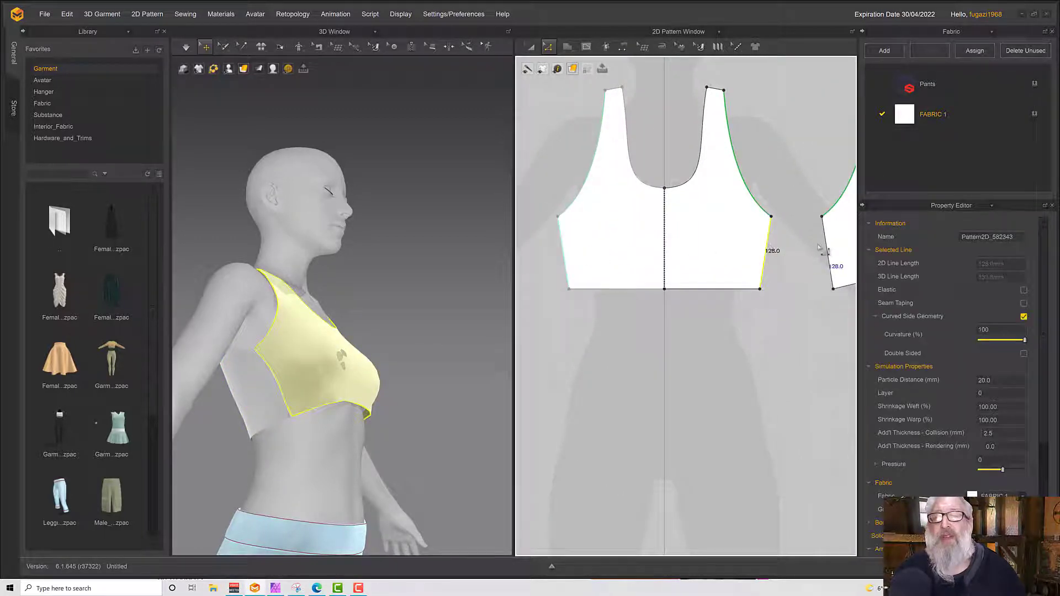
pyautogui.keyDown('shift'); pyautogui.click(827, 252); pyautogui.keyUp('shift')
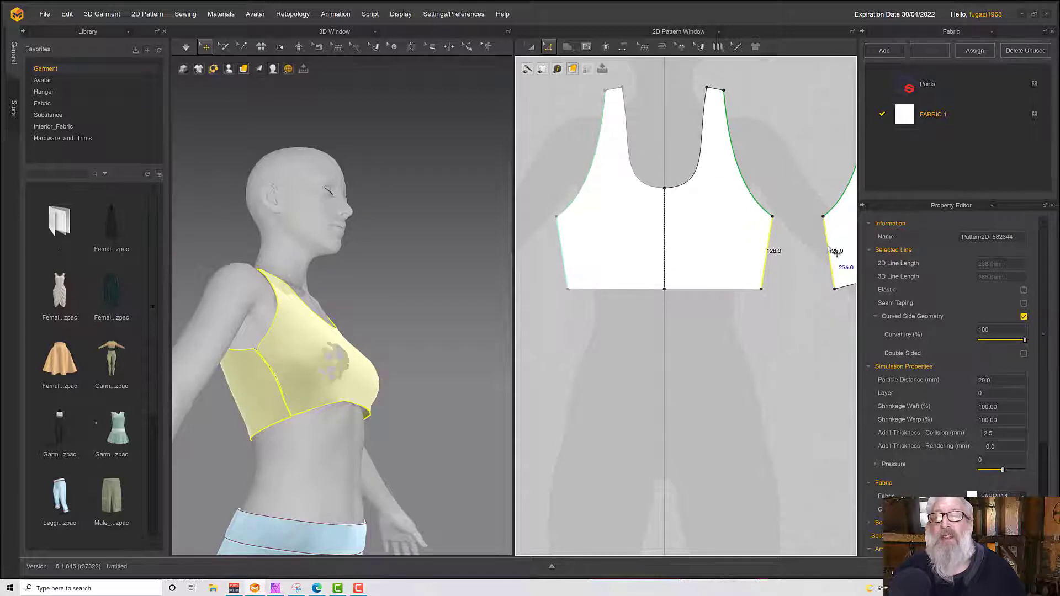
pyautogui.moveTo(838, 252); pyautogui.dragTo(823, 251)
pyautogui.rightClick(825, 240)
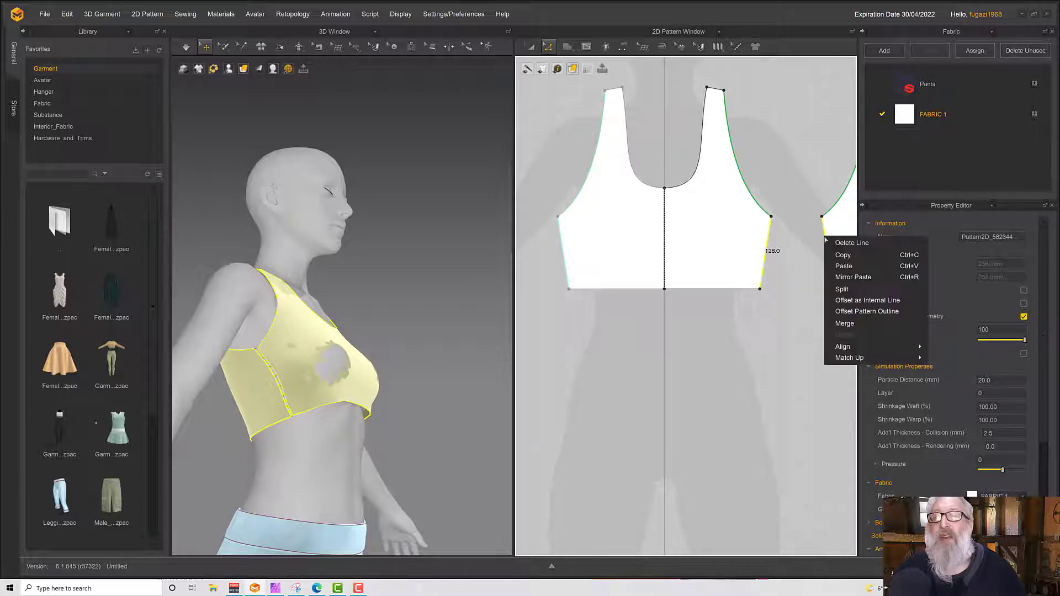
pyautogui.moveTo(860, 360)
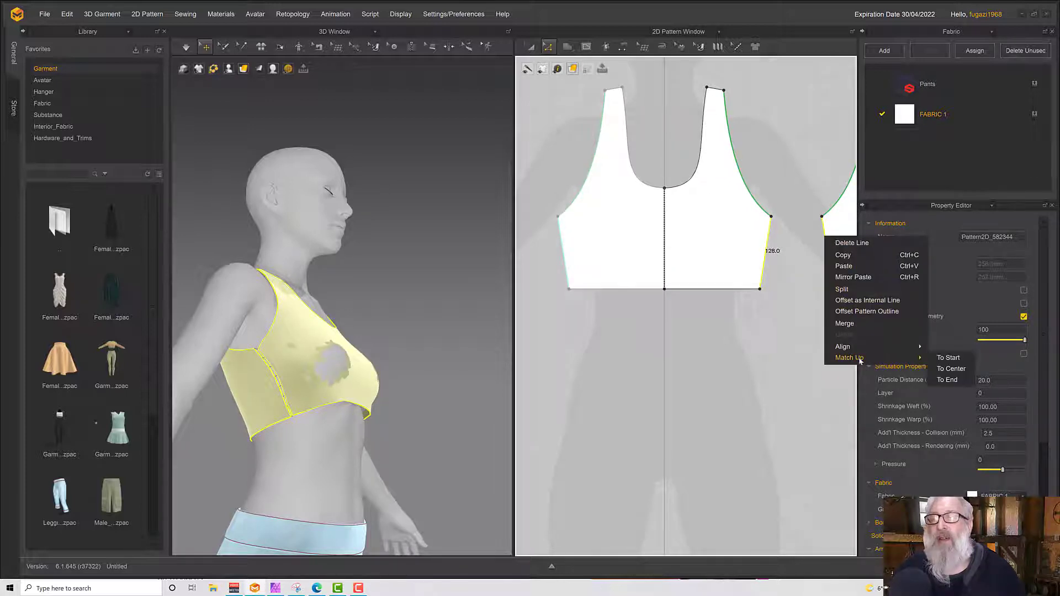
pyautogui.click(950, 369)
# Step: Lengthen and flatten the curve handle at the back piece's underarm point to round the lower armhole
pyautogui.scroll(3, 611, 284)
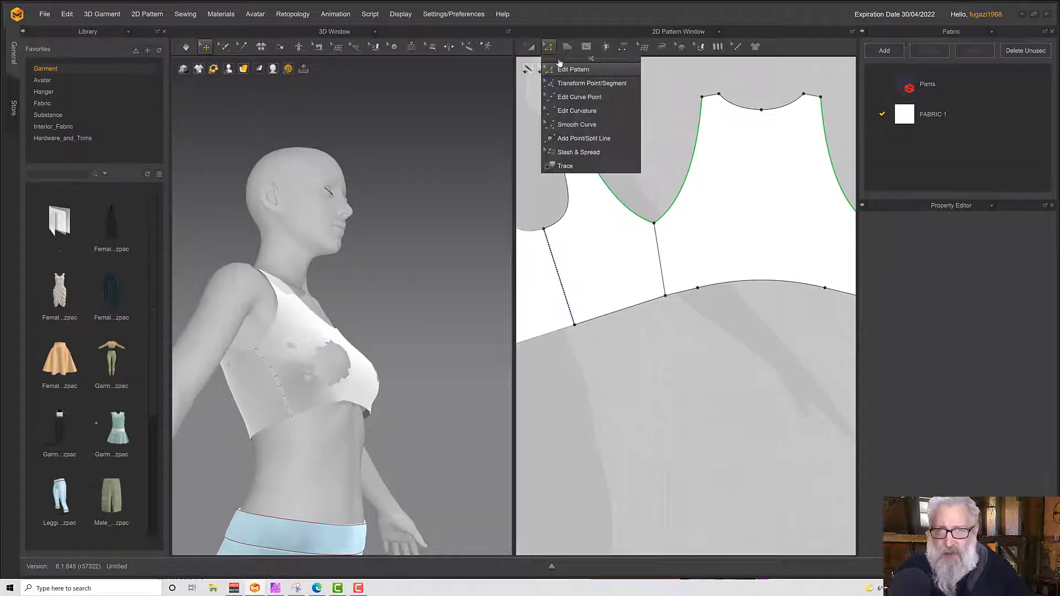
pyautogui.click(659, 231)
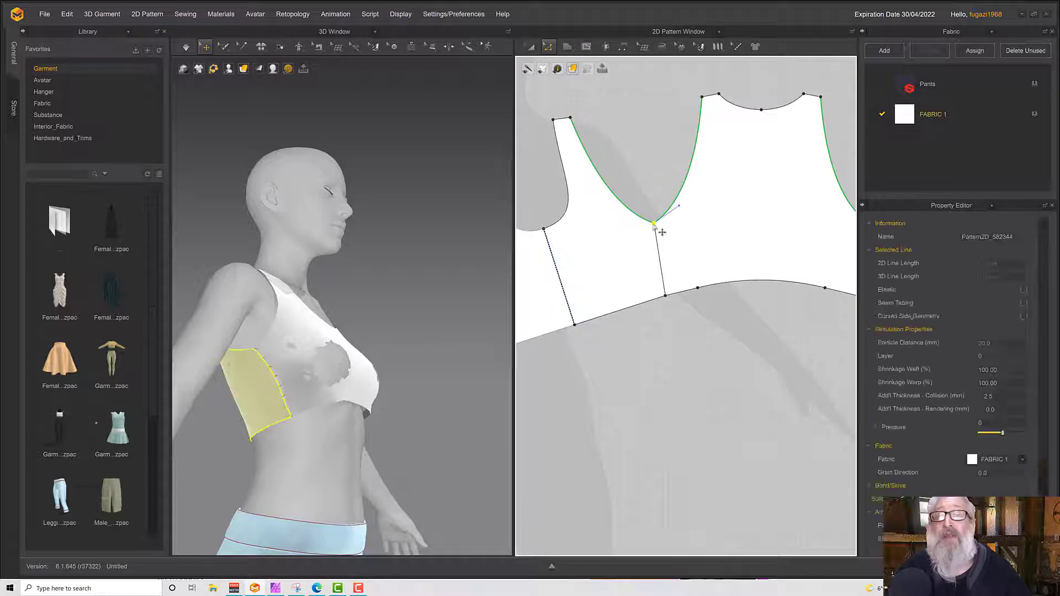
pyautogui.scroll(-3, 662, 231)
pyautogui.scroll(6, 662, 229)
pyautogui.moveTo(657, 218); pyautogui.dragTo(587, 164, button='middle')
pyautogui.scroll(-2, 587, 163)
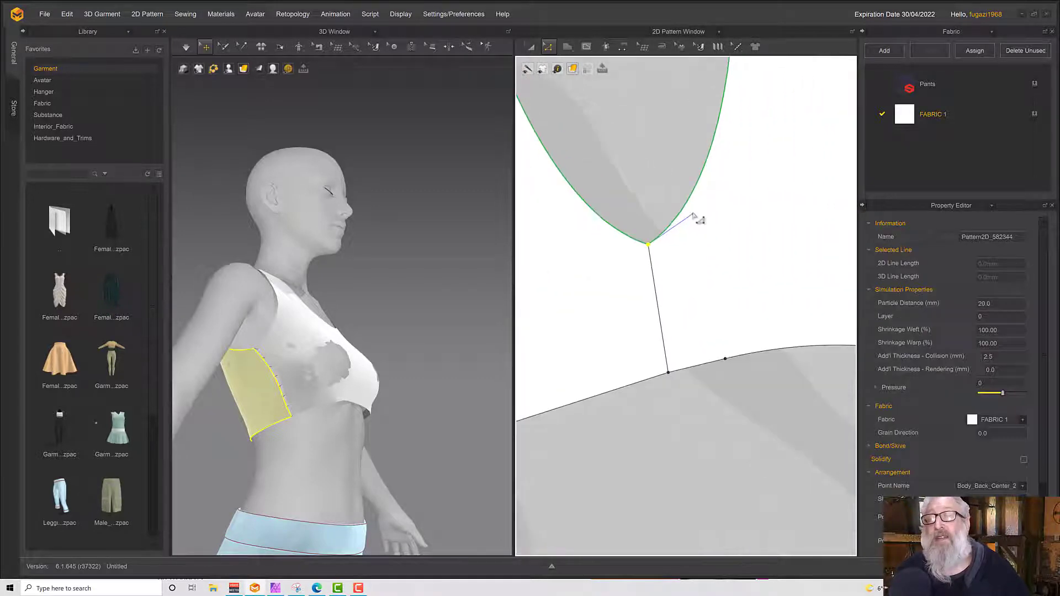
pyautogui.moveTo(694, 215); pyautogui.dragTo(729, 221)
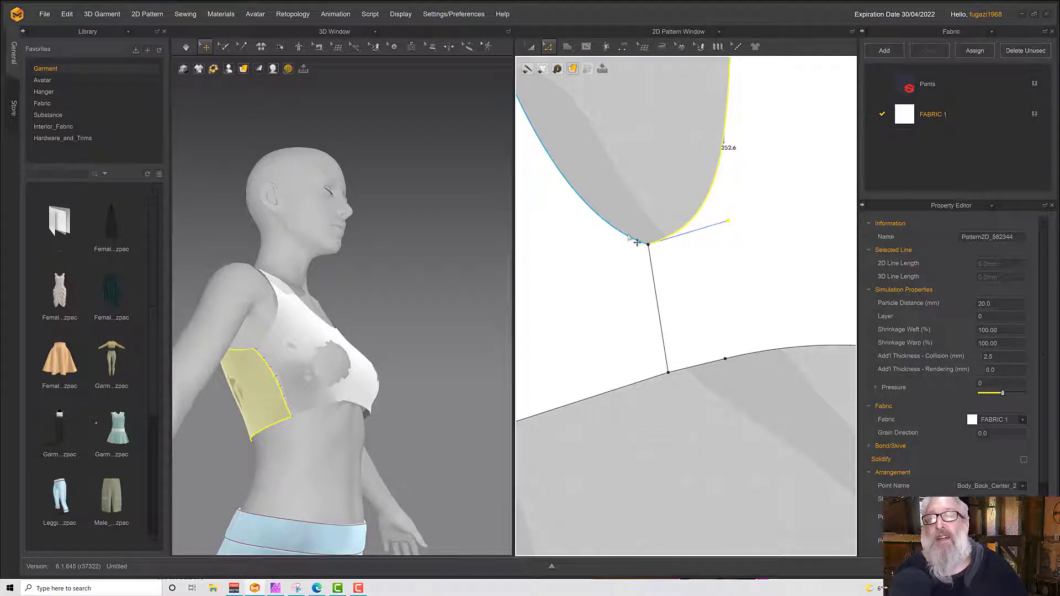
# Step: Shift the back piece slightly away from the front piece so their overlapping underarm points can be selected separately
pyautogui.click(649, 244)
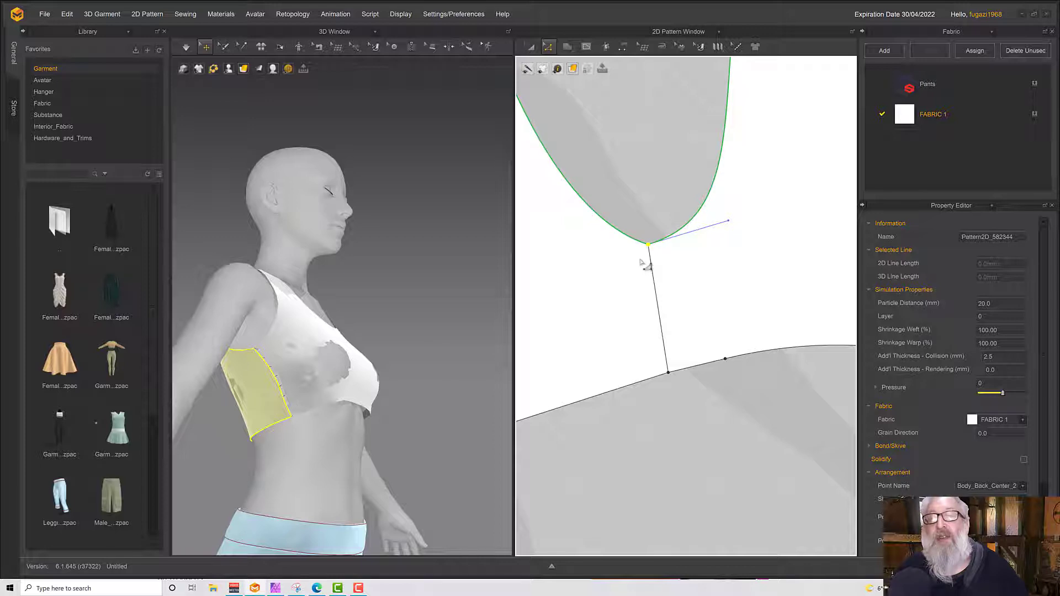
pyautogui.click(640, 263)
pyautogui.click(532, 47)
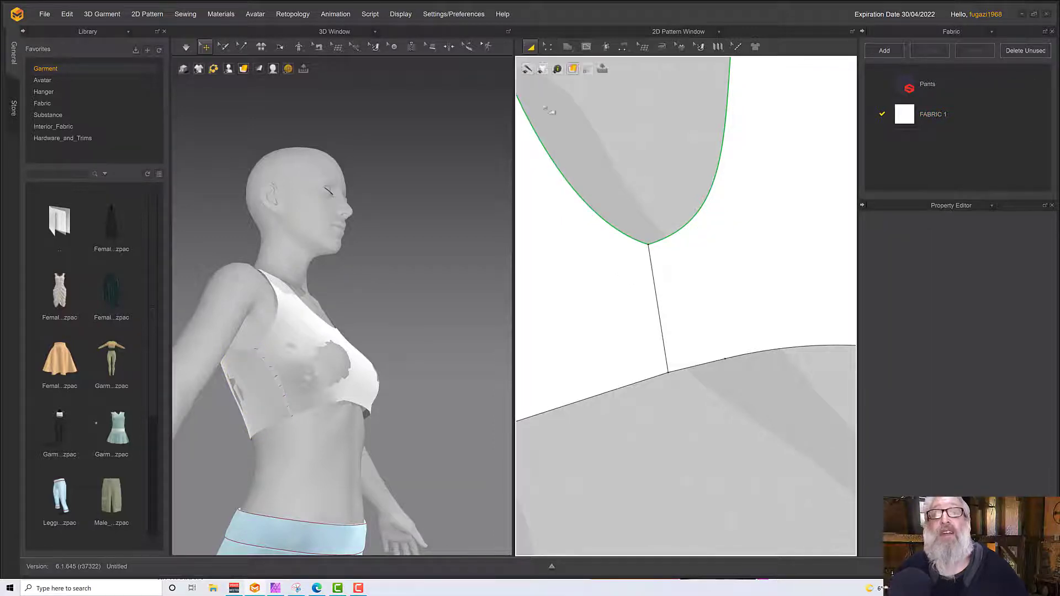
pyautogui.click(667, 234)
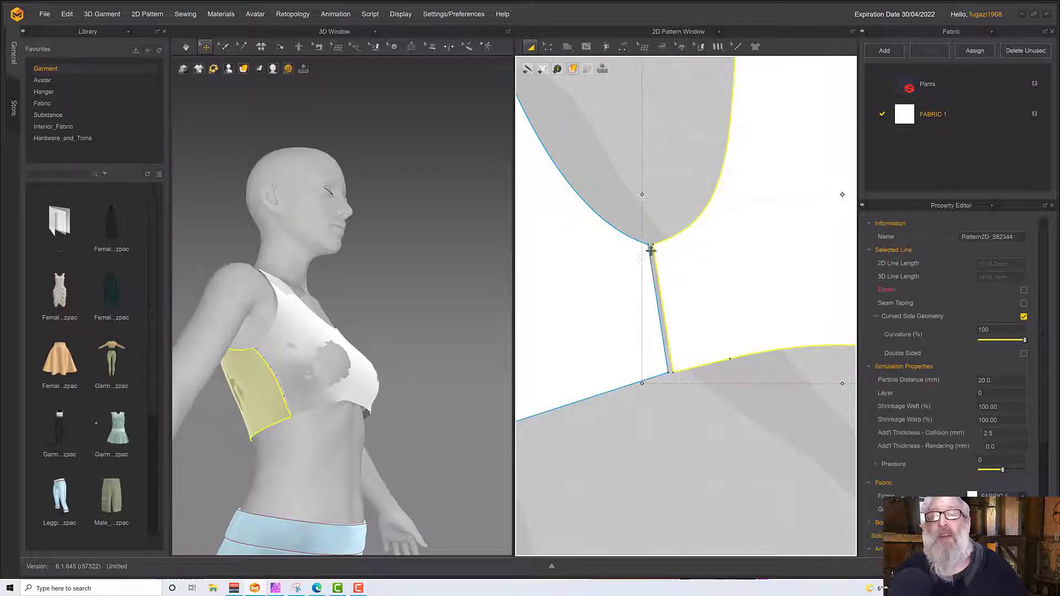
pyautogui.click(622, 260)
# Step: Pull the curve handle at the front piece's underarm point outward and level to round the armhole into the back piece's curve
pyautogui.click(548, 48)
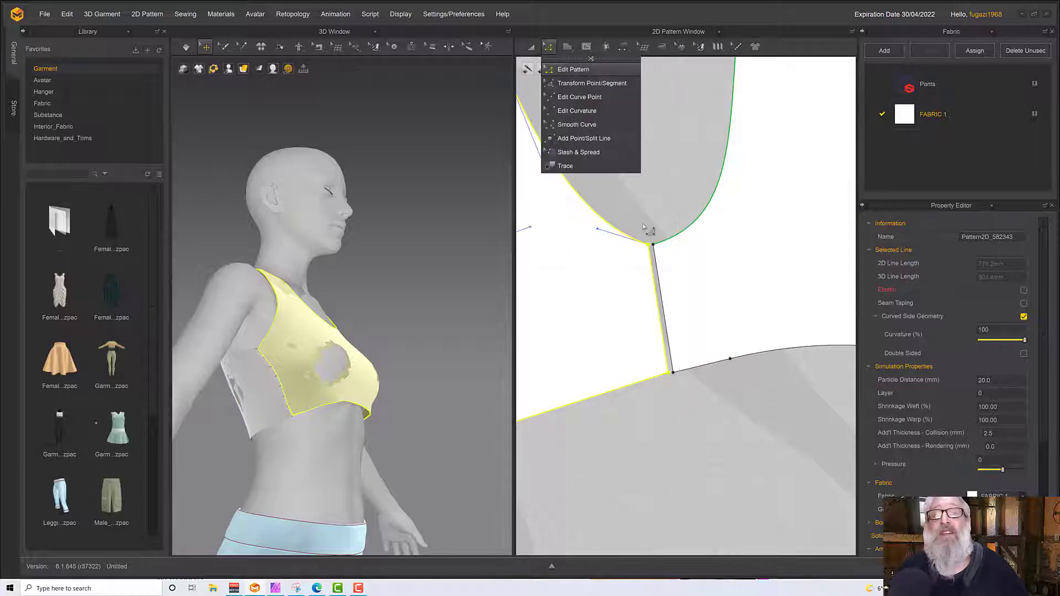
pyautogui.click(613, 247)
pyautogui.click(650, 246)
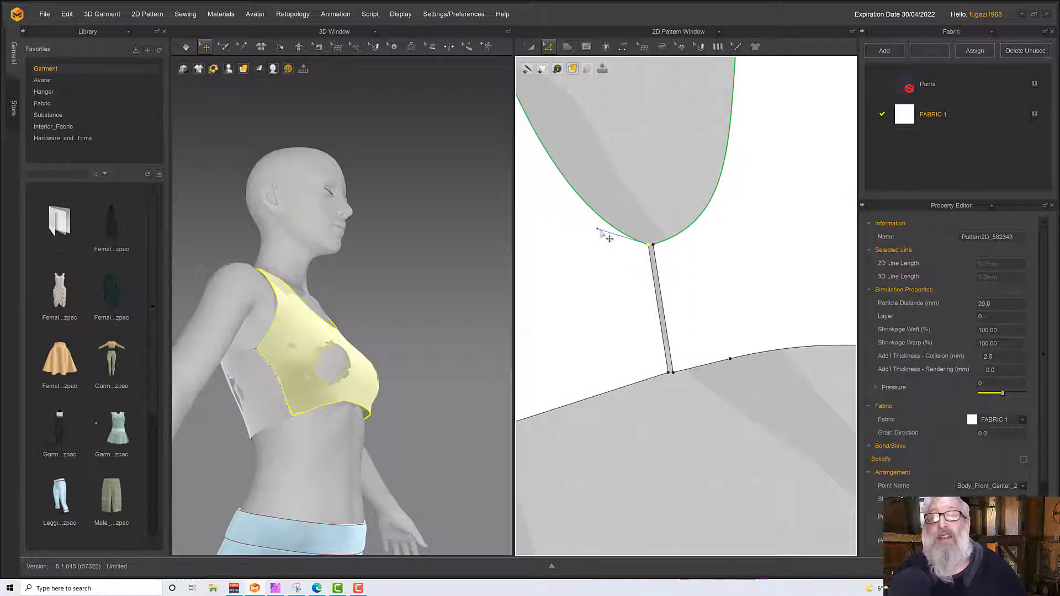
pyautogui.moveTo(600, 232); pyautogui.dragTo(569, 250)
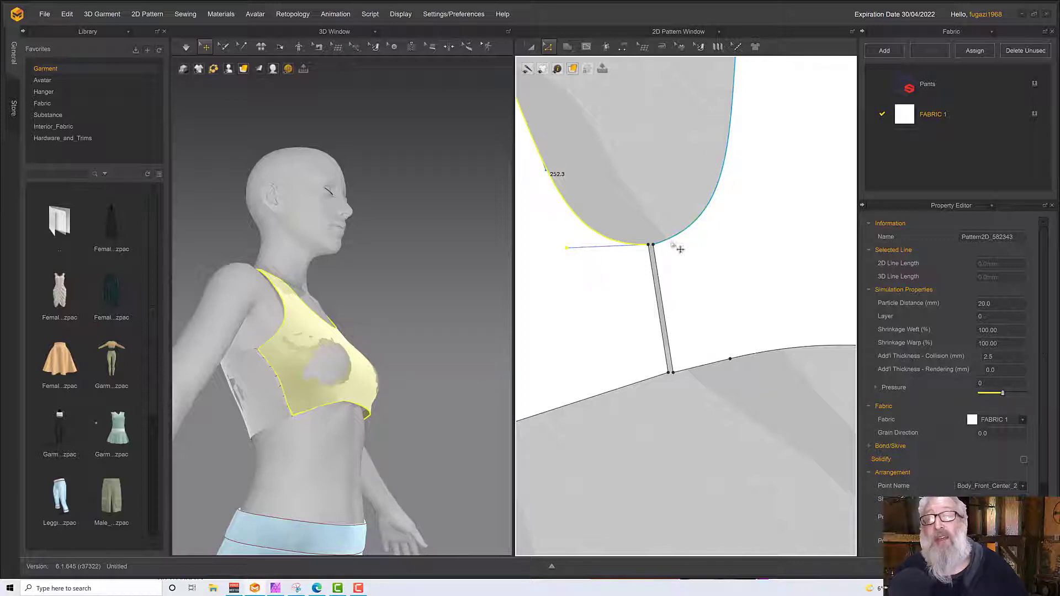
# Step: Simulate the top and inspect the reshaped armholes and the hem from the back, side and front
pyautogui.press('space')
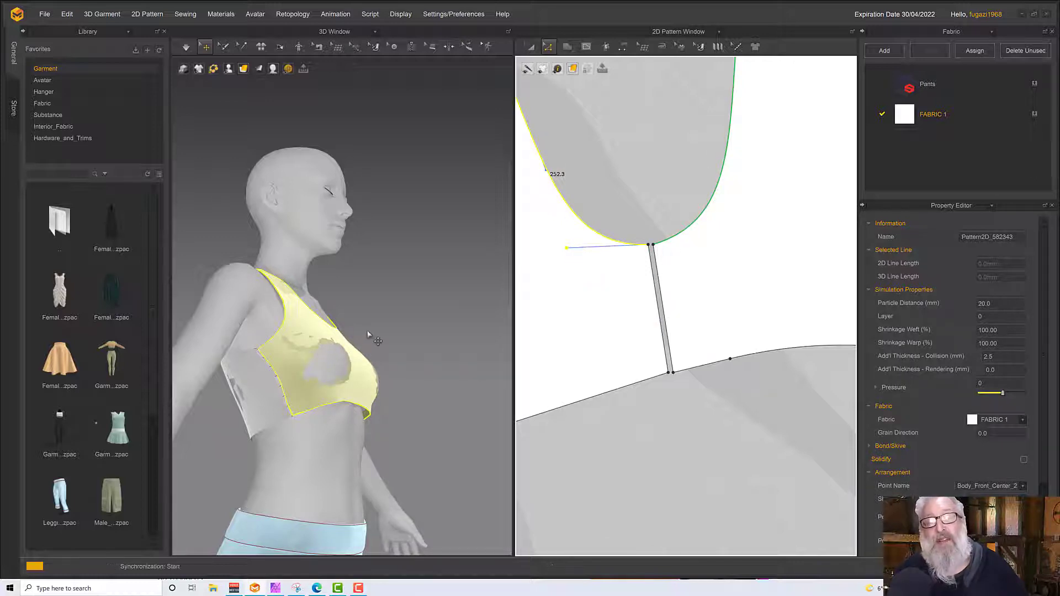
pyautogui.press('space')
pyautogui.moveTo(377, 329); pyautogui.dragTo(250, 360, button='right')
pyautogui.press('space')
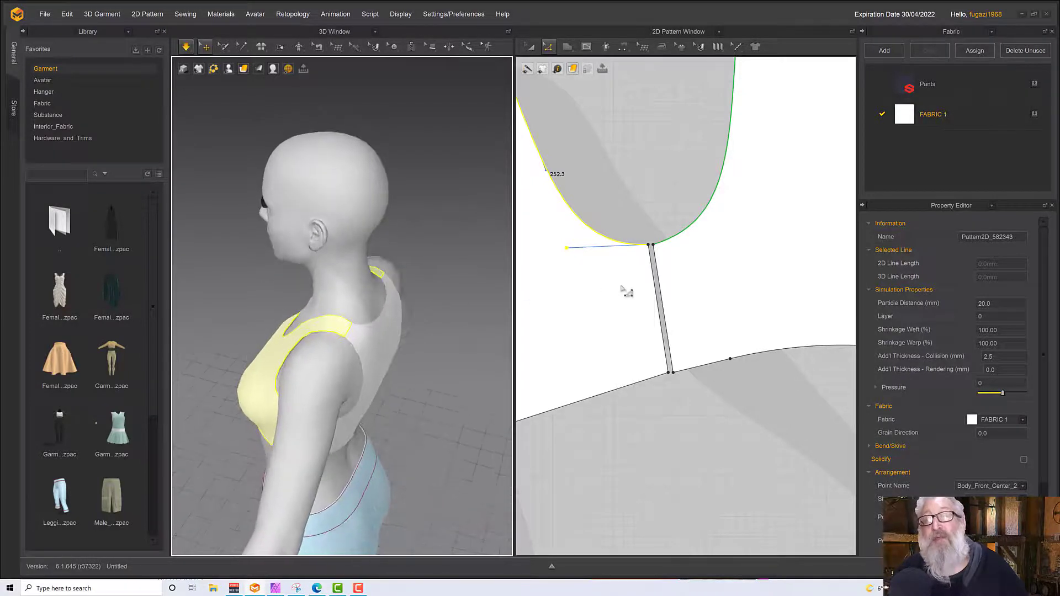
pyautogui.scroll(-5, 628, 287)
pyautogui.moveTo(627, 279); pyautogui.dragTo(716, 289, button='right')
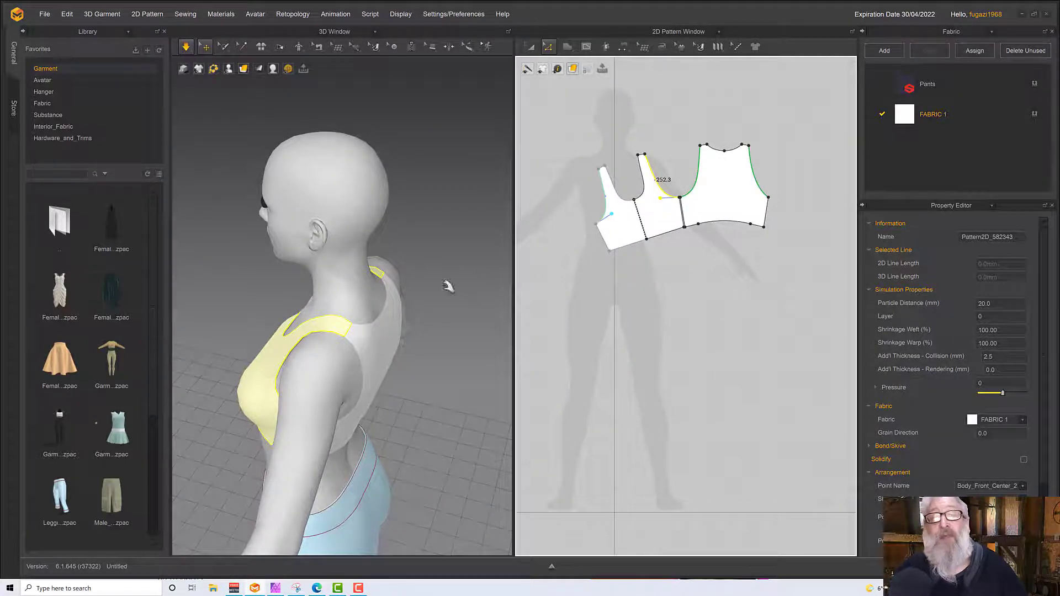
pyautogui.moveTo(447, 286); pyautogui.dragTo(407, 310, button='right')
pyautogui.press('space')
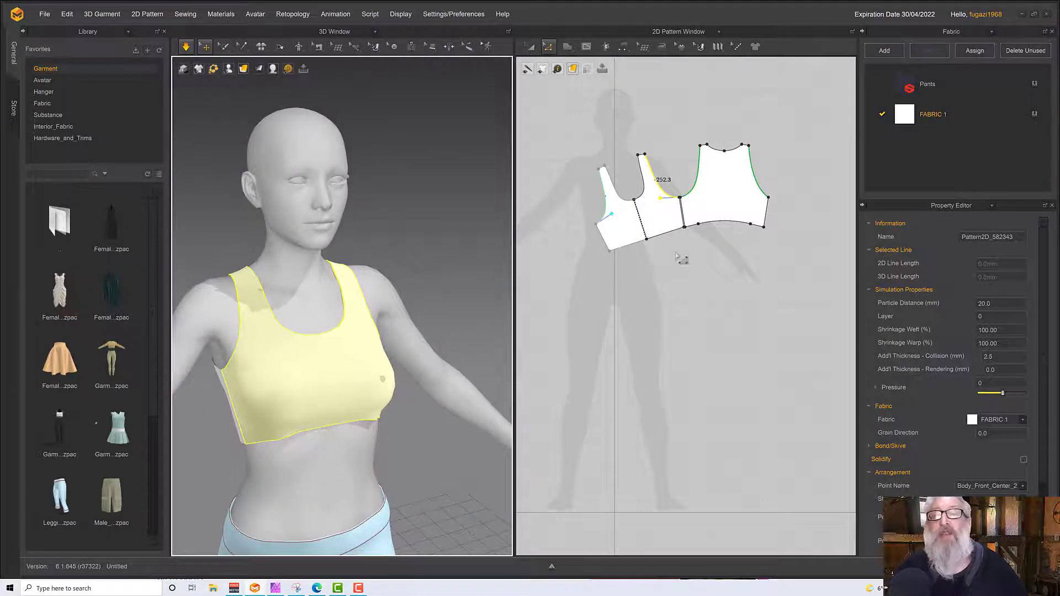
pyautogui.scroll(-1, 712, 269)
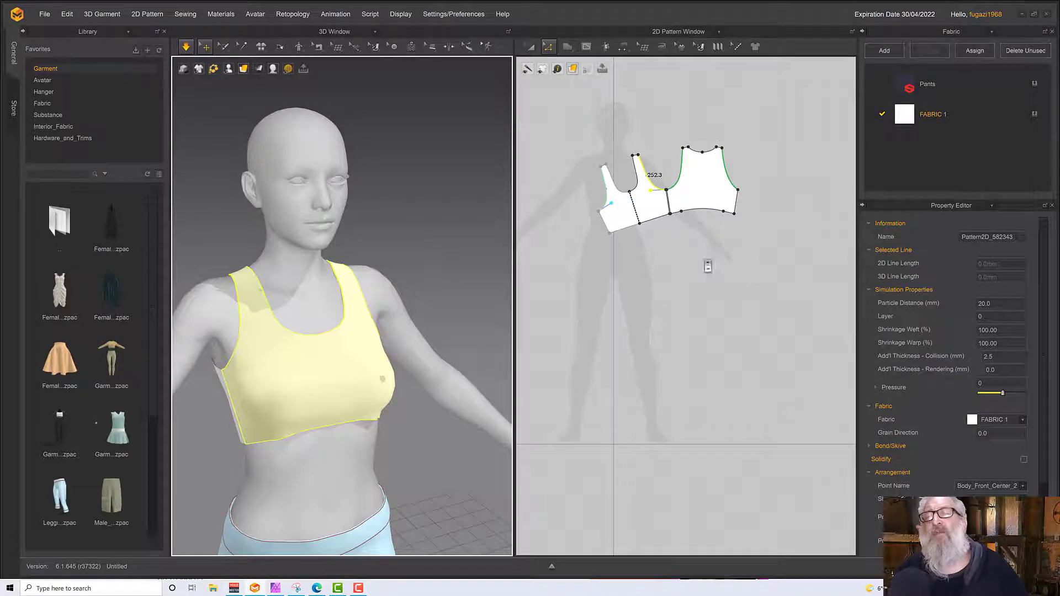
pyautogui.scroll(2, 708, 267)
pyautogui.click(531, 47)
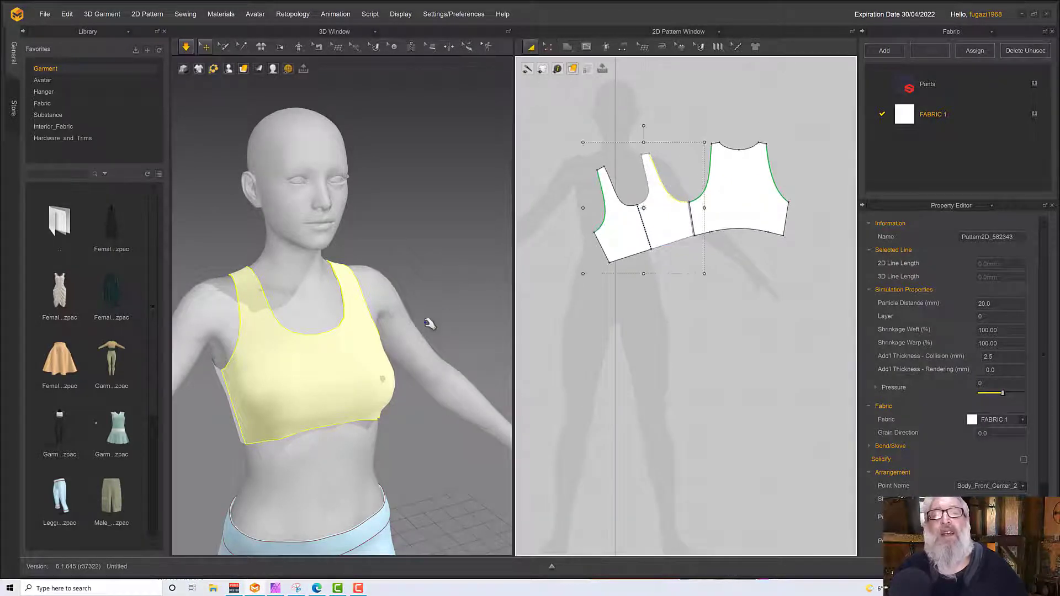
pyautogui.moveTo(429, 323); pyautogui.dragTo(403, 326, button='right')
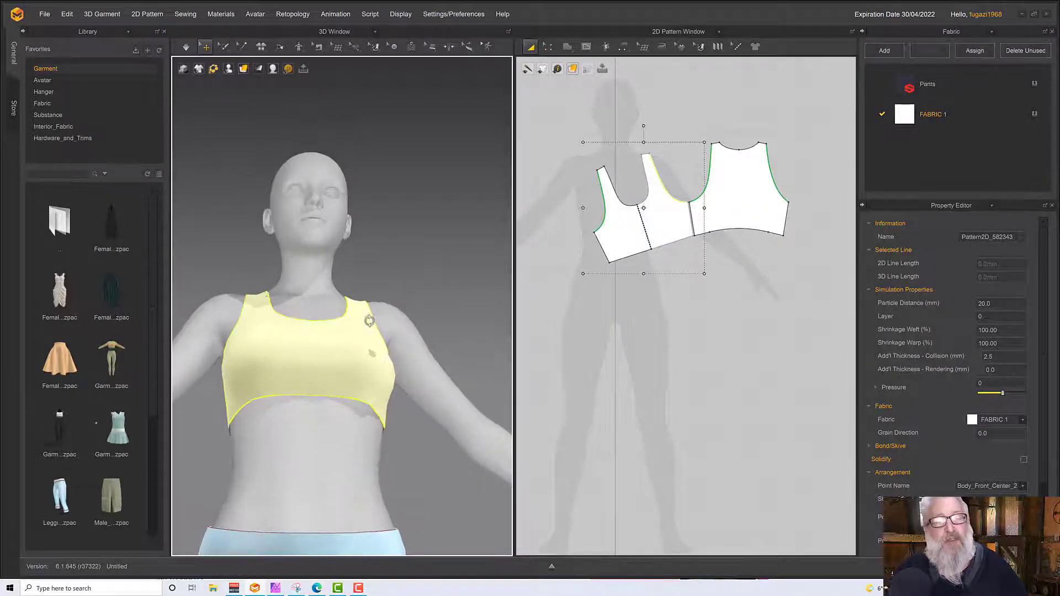
# Step: Select the front hem and all back hem segments, and make them elastic with a ratio of 100
pyautogui.click(548, 47)
pyautogui.click(558, 71)
pyautogui.click(632, 256)
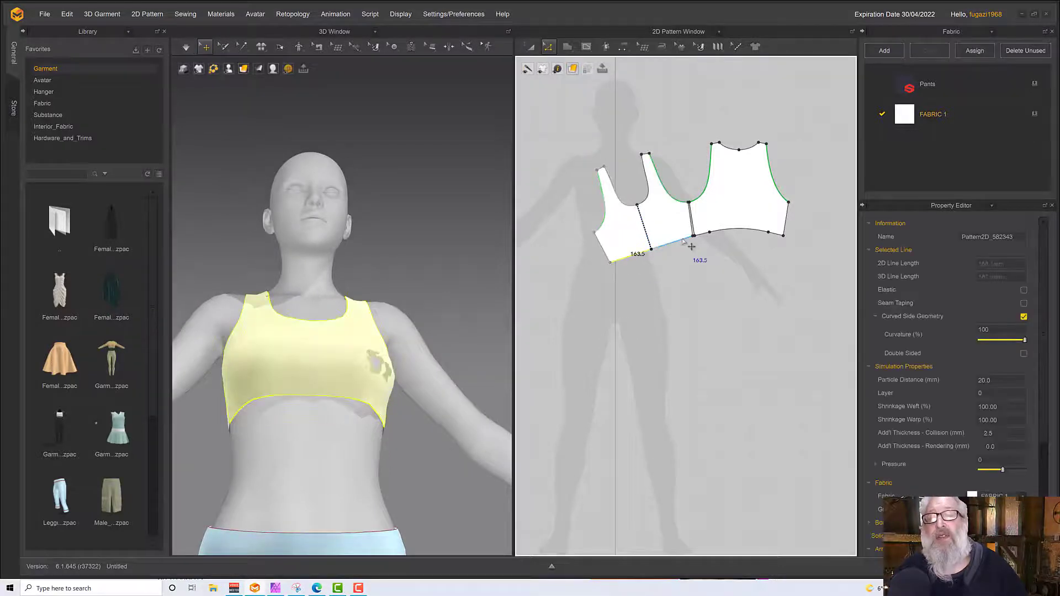
pyautogui.keyDown('shift'); pyautogui.click(726, 232); pyautogui.keyUp('shift')
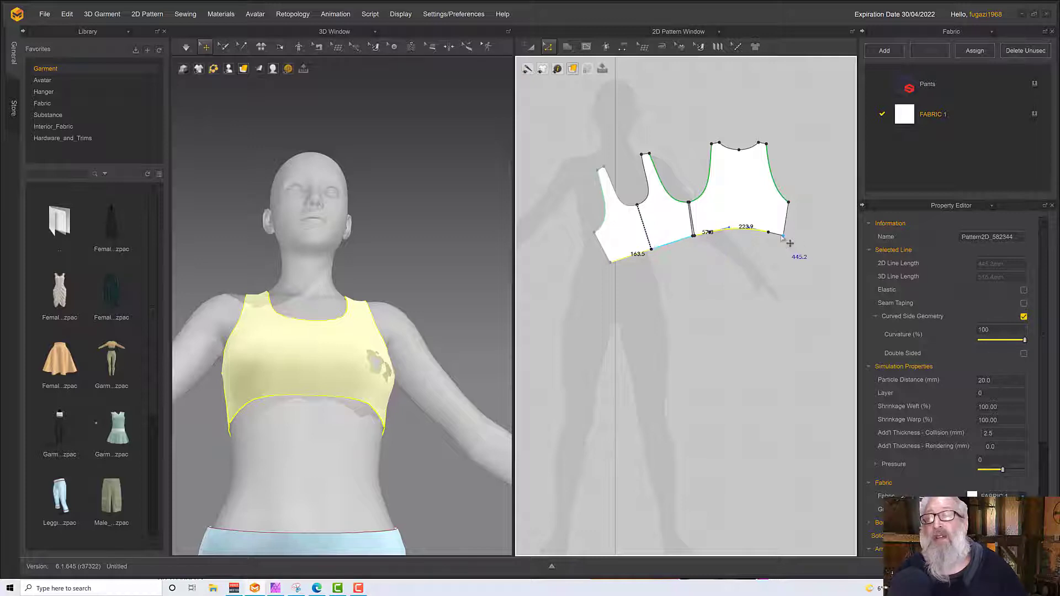
pyautogui.keyDown('shift'); pyautogui.click(778, 236); pyautogui.keyUp('shift')
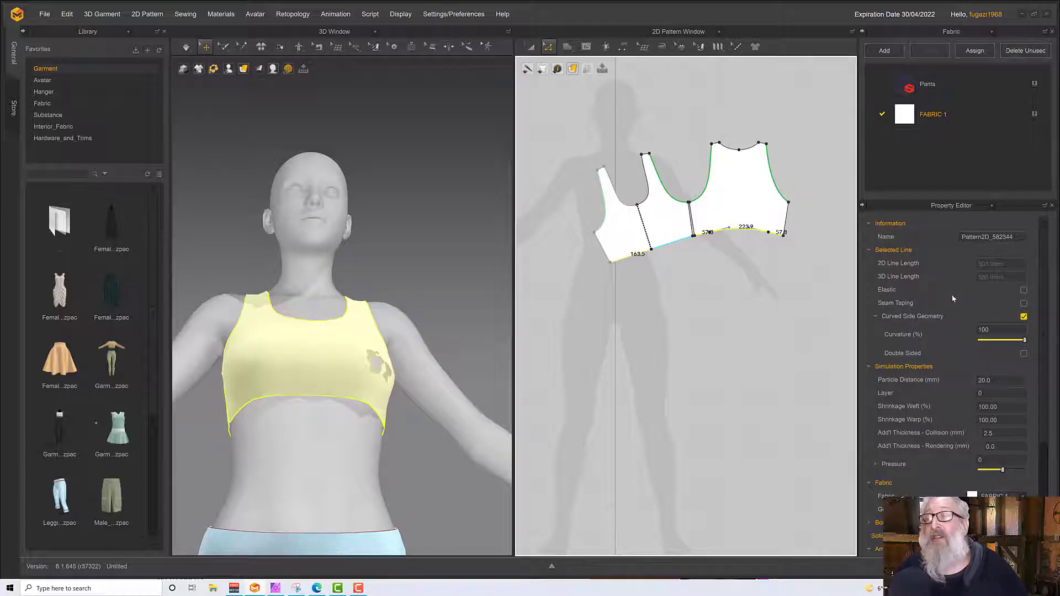
pyautogui.click(1024, 291)
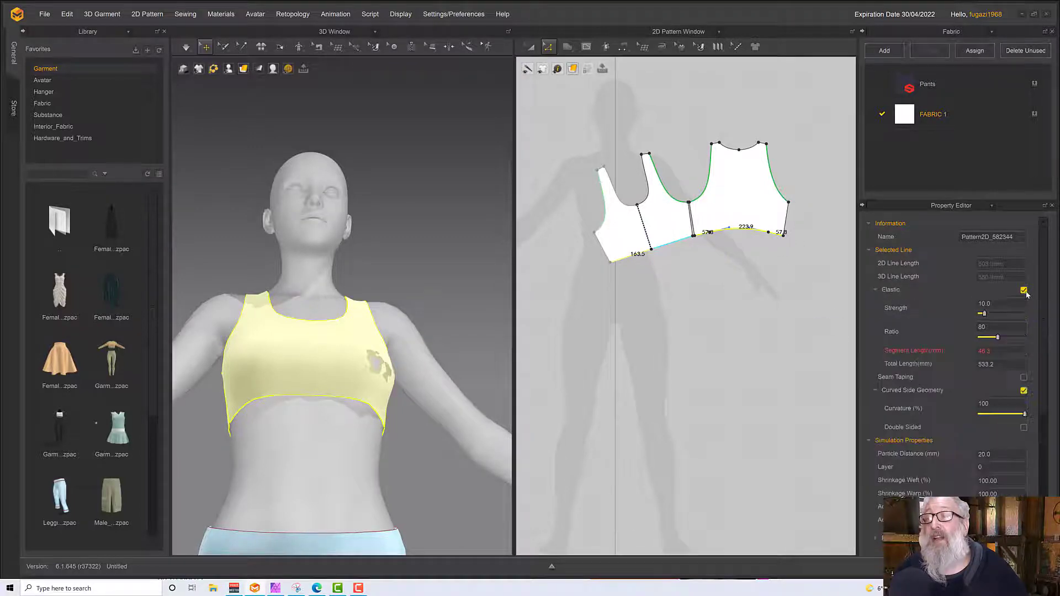
pyautogui.click(995, 328)
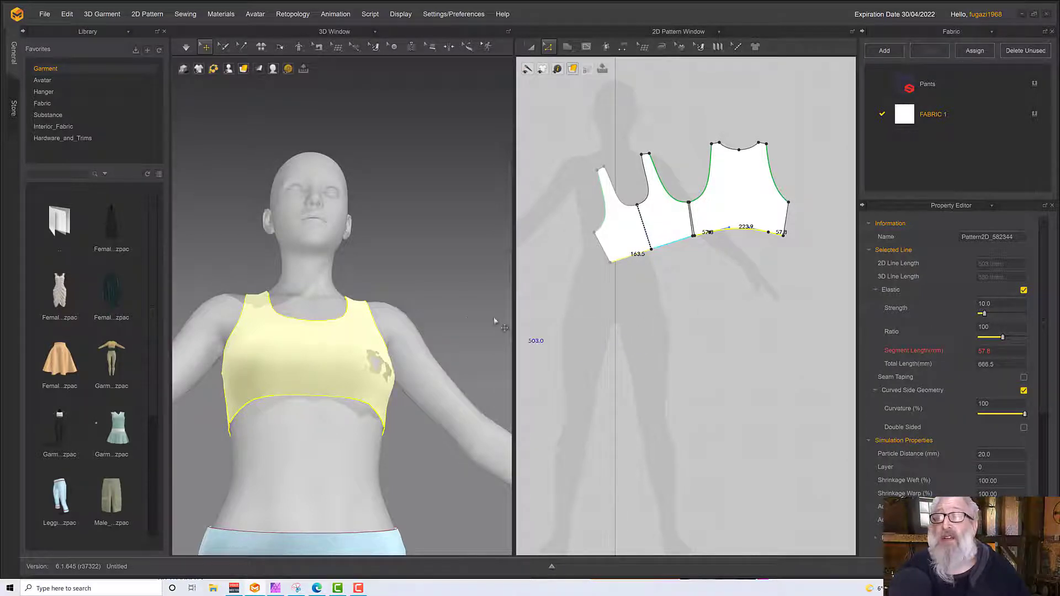
# Step: Simulate the top with its elastic hem and inspect the fit from the front and side
pyautogui.click(469, 320)
pyautogui.press('space')
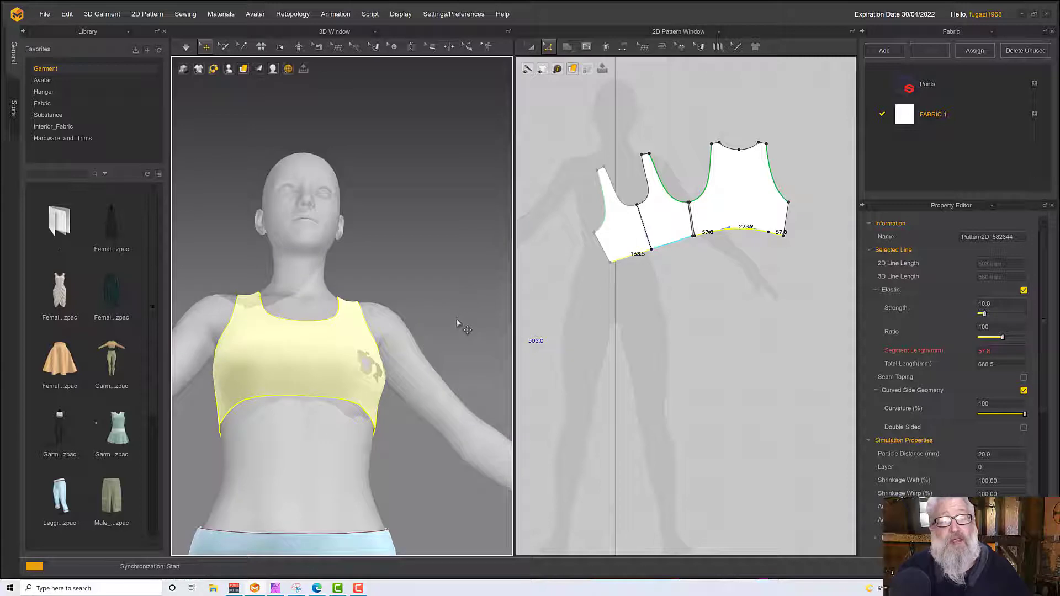
pyautogui.moveTo(454, 318); pyautogui.dragTo(331, 348, button='right')
pyautogui.scroll(-5, 387, 351)
pyautogui.scroll(8, 388, 359)
pyautogui.scroll(2, 338, 360)
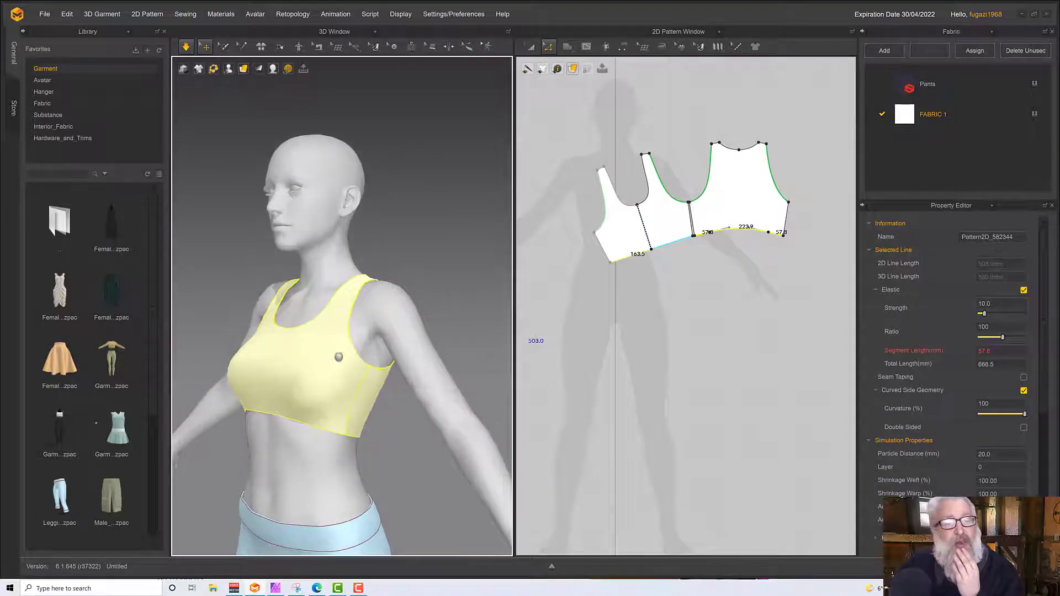
pyautogui.moveTo(342, 360); pyautogui.dragTo(372, 326, button='middle')
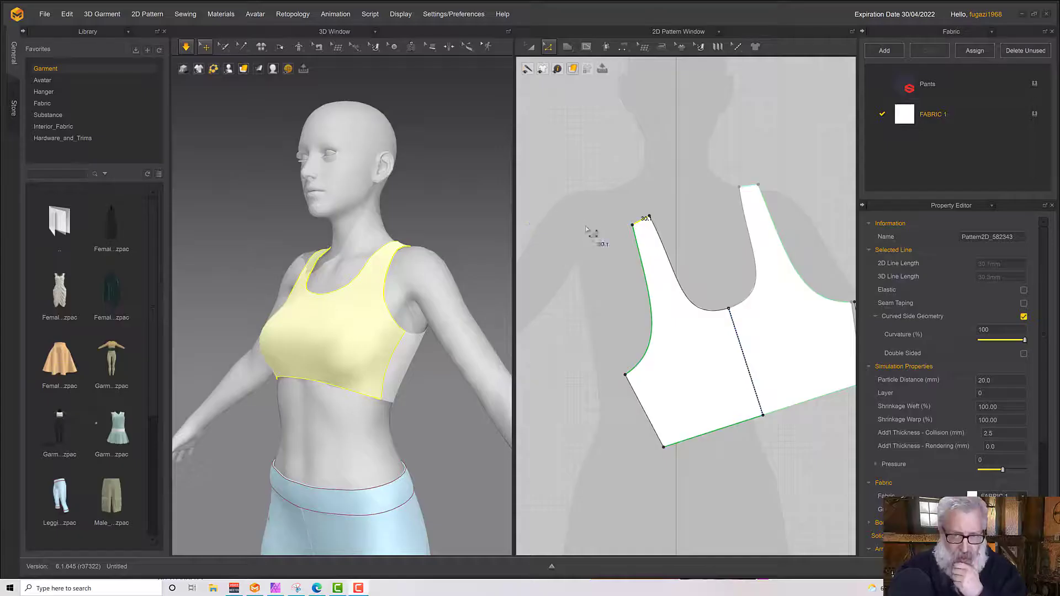
# Step: Split the central hem segment of the back piece uniformly into two segments
pyautogui.scroll(-2, 594, 268)
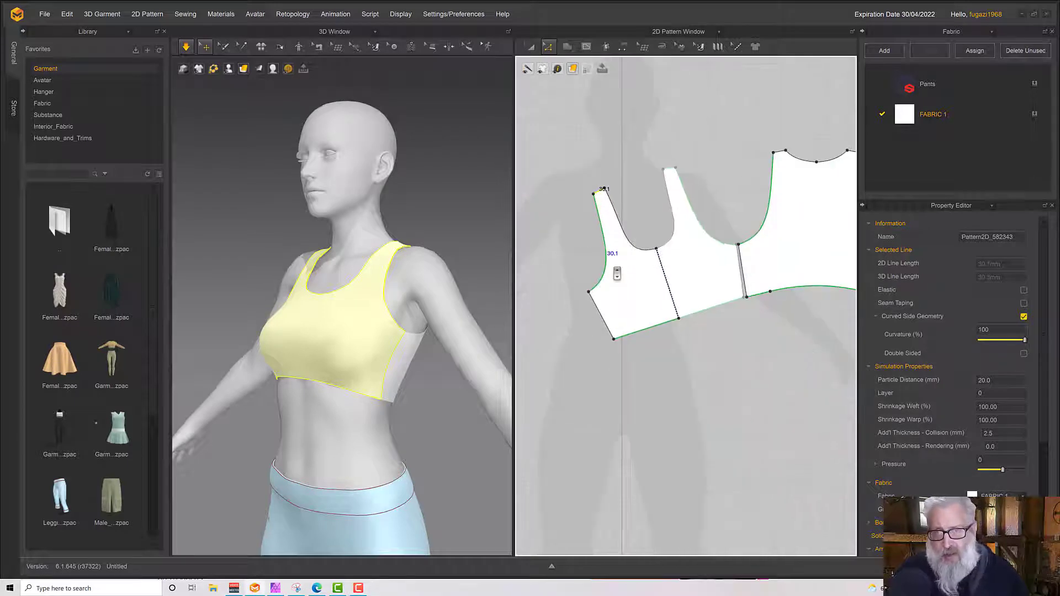
pyautogui.scroll(-2, 608, 270)
pyautogui.moveTo(648, 254); pyautogui.dragTo(608, 258, button='middle')
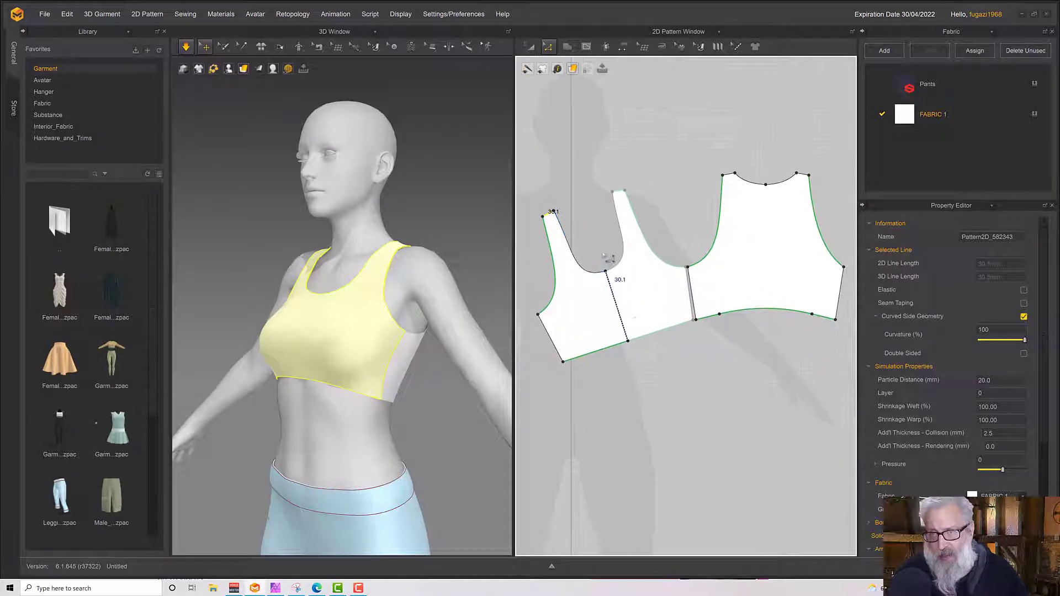
pyautogui.click(549, 48)
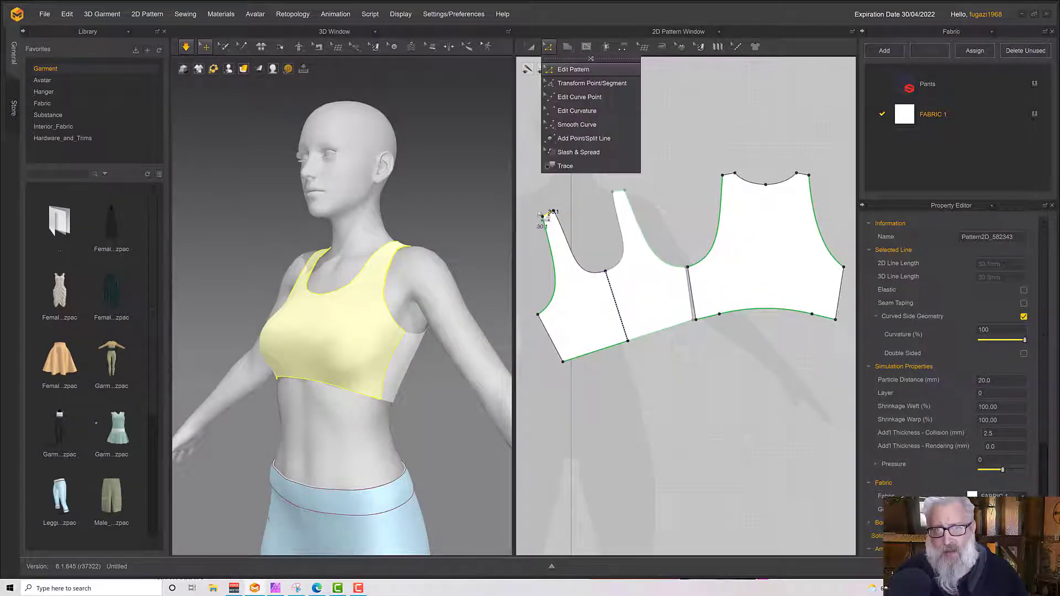
pyautogui.click(545, 217)
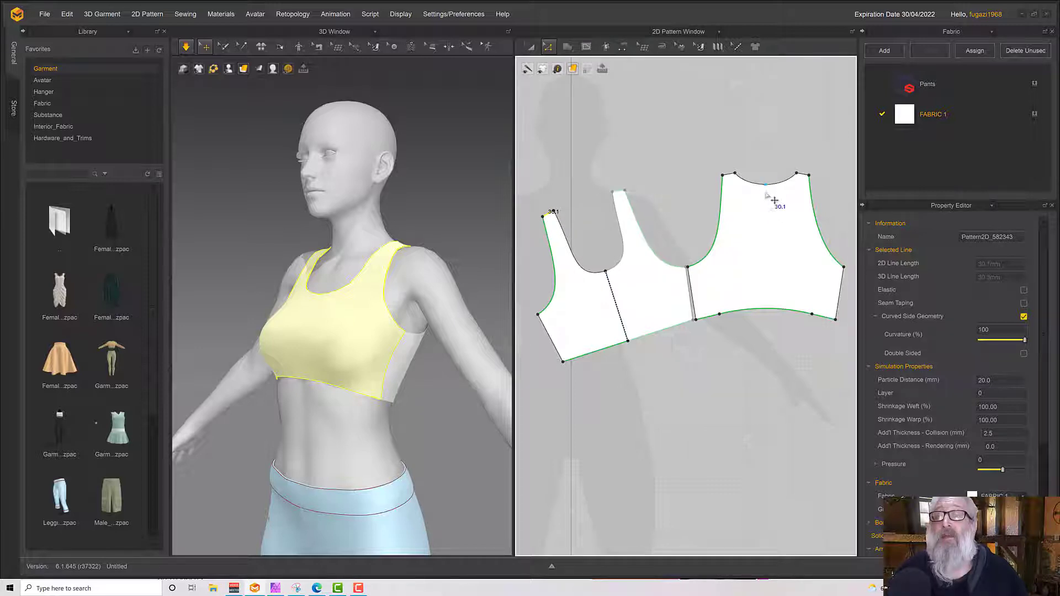
pyautogui.click(769, 312)
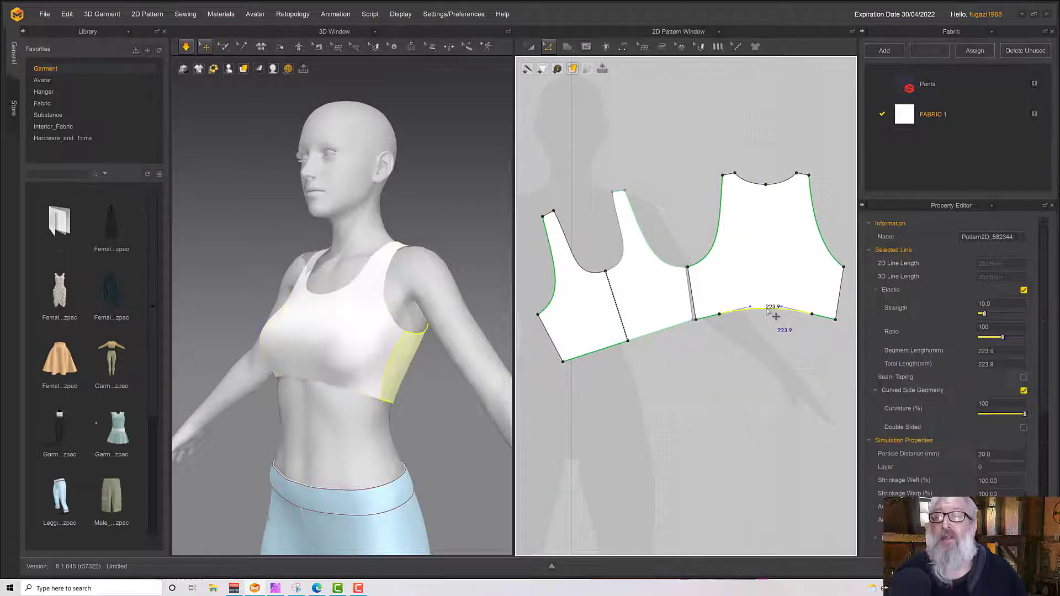
pyautogui.rightClick(768, 310)
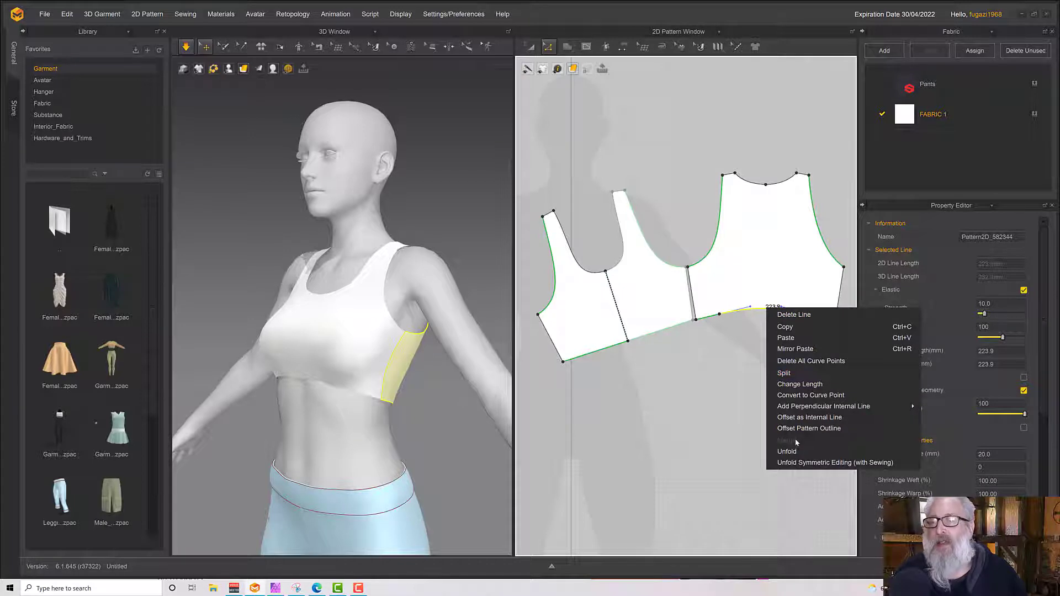
pyautogui.click(802, 376)
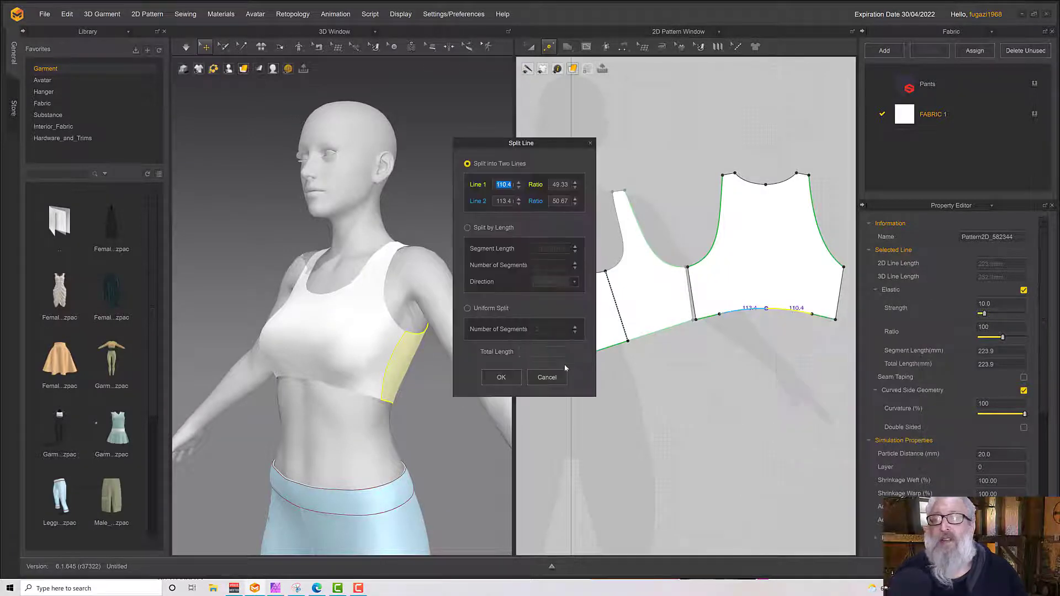
pyautogui.click(467, 309)
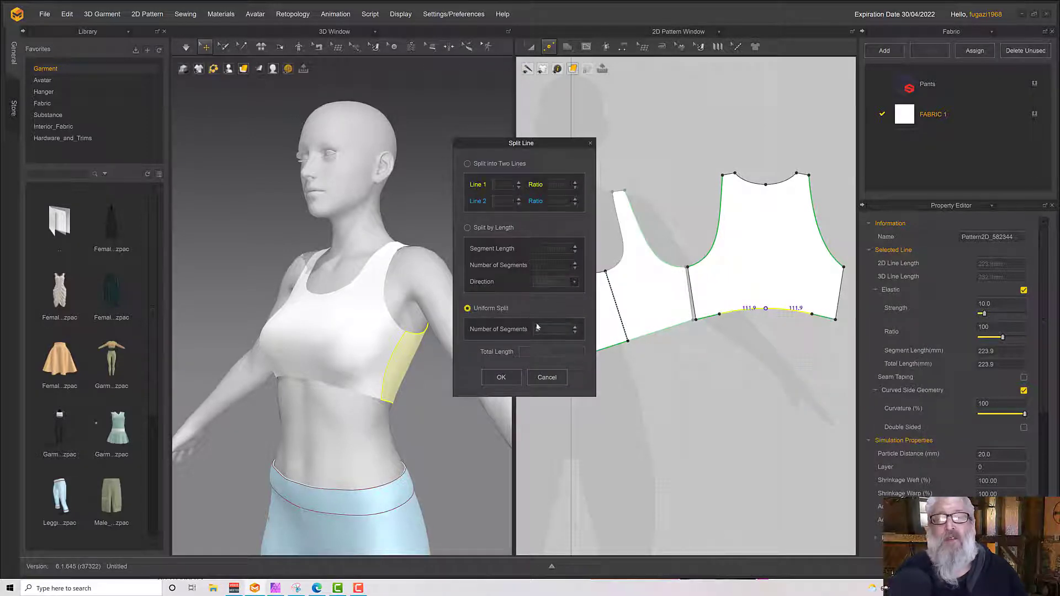
pyautogui.click(501, 377)
pyautogui.click(771, 355)
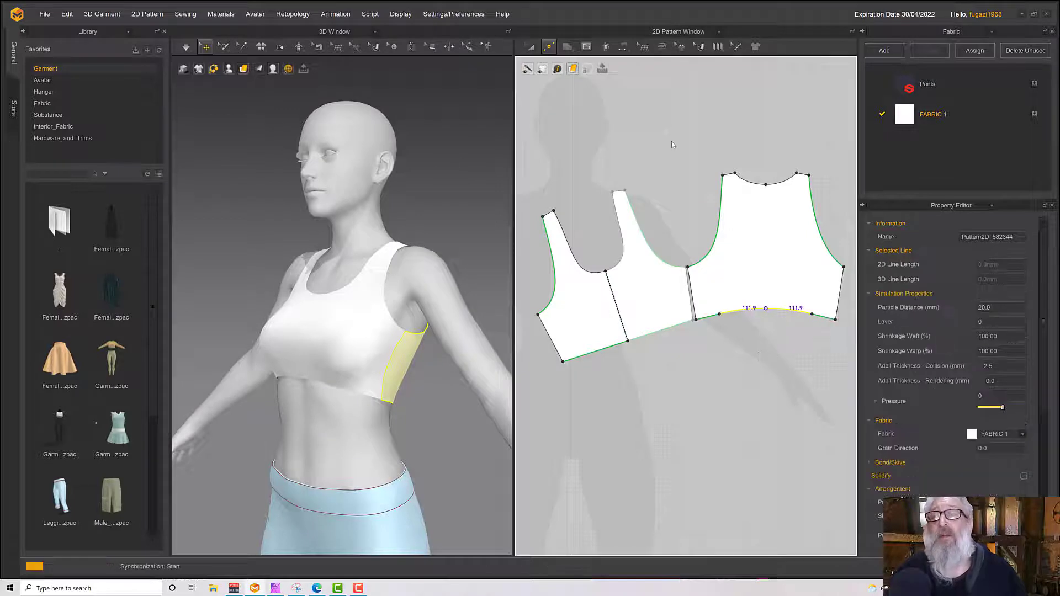
# Step: Draw a vertical internal line from the back neckline's centre point to the hem's midpoint and cut the back piece along it
pyautogui.click(587, 46)
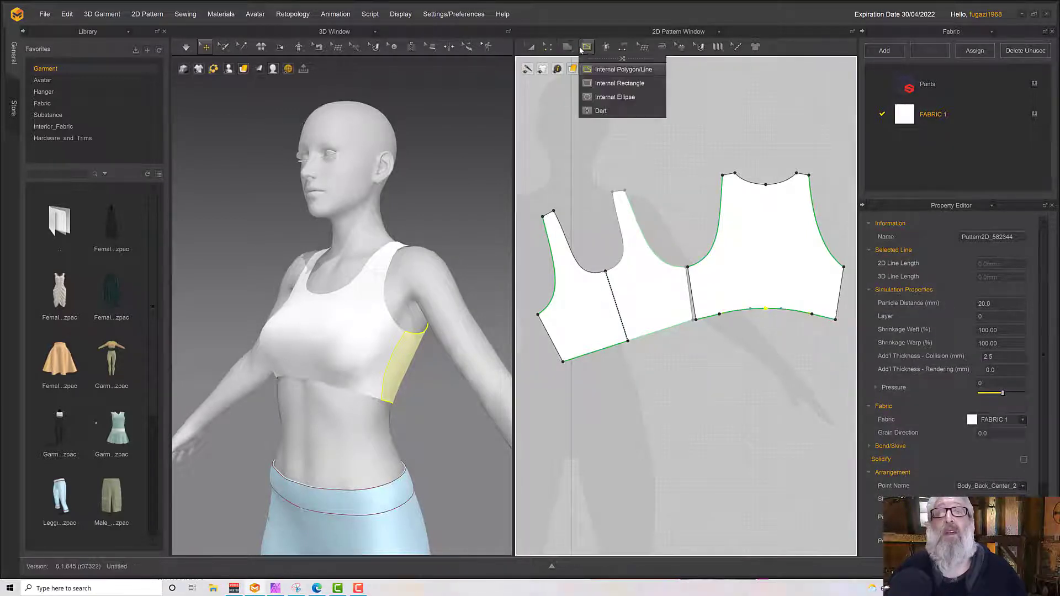
pyautogui.click(766, 184)
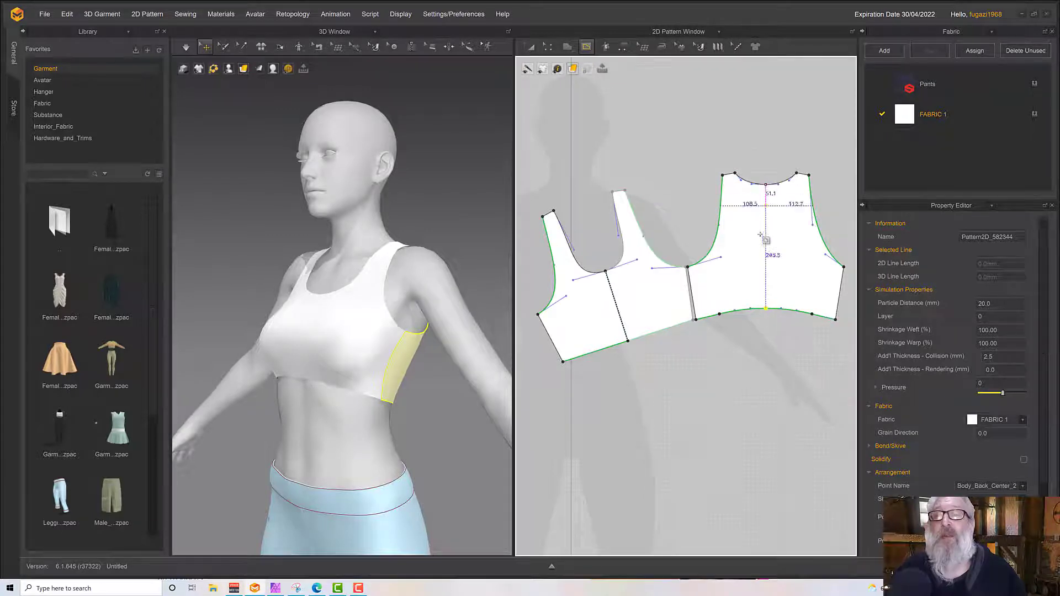
pyautogui.click(766, 309)
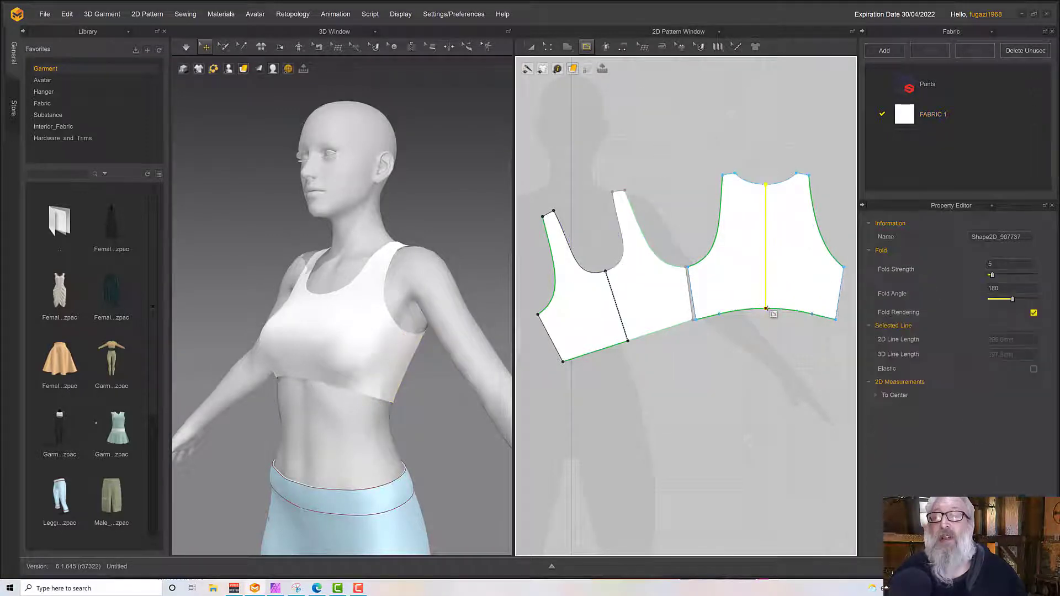
pyautogui.click(547, 46)
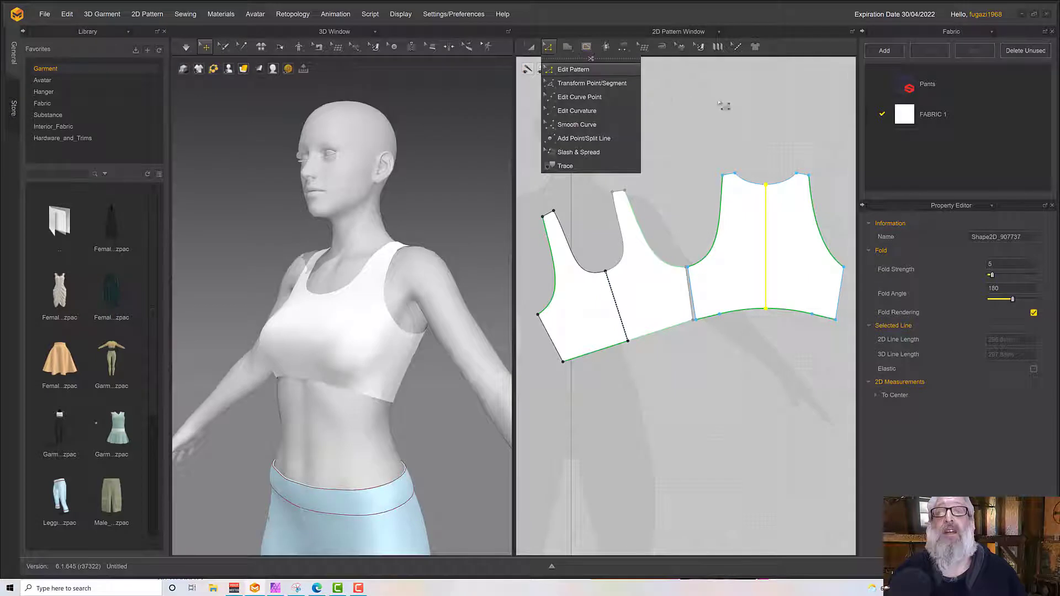
pyautogui.click(817, 168)
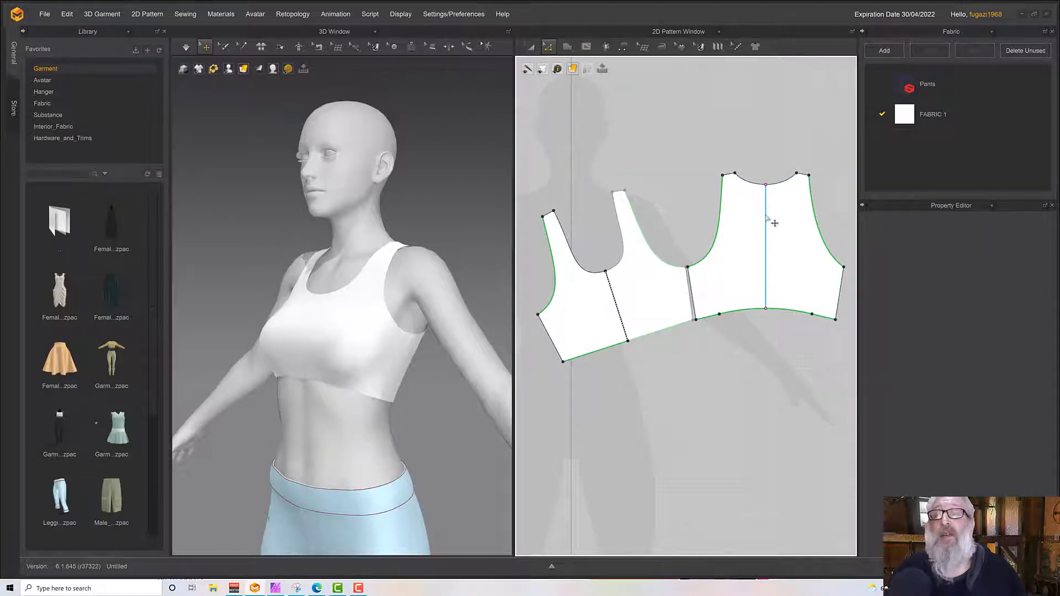
pyautogui.click(767, 223)
pyautogui.rightClick(767, 220)
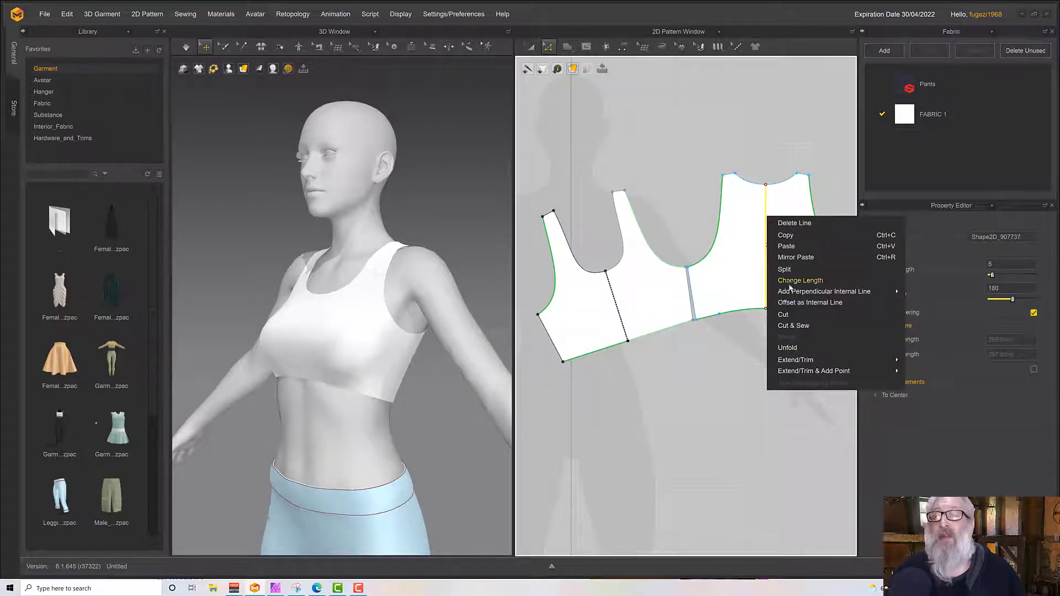
pyautogui.click(795, 313)
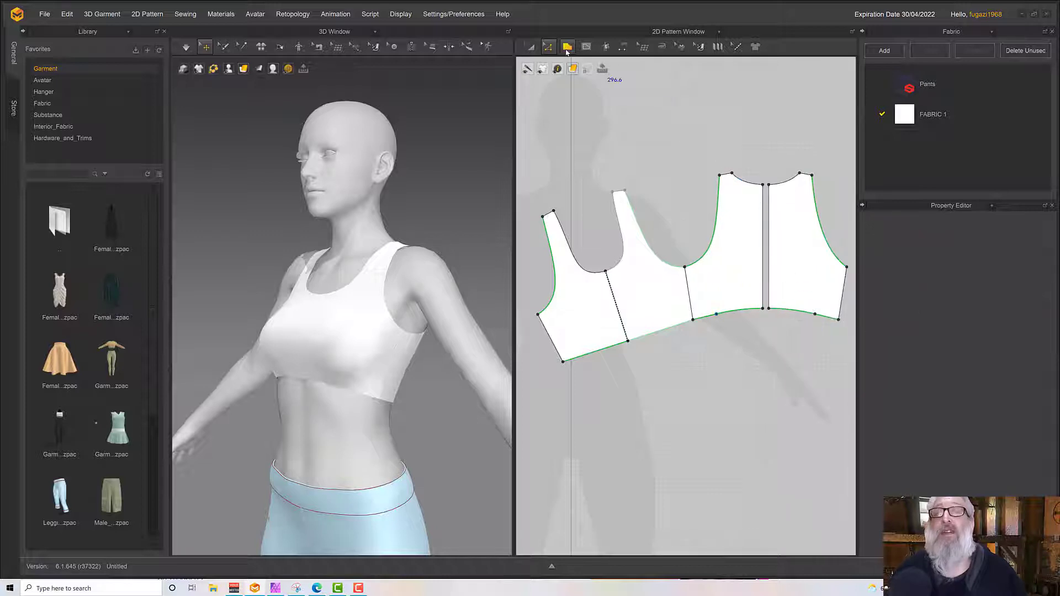
# Step: Delete the outer half of the cut back piece, keeping the half next to the front piece
pyautogui.click(550, 48)
pyautogui.moveTo(532, 49)
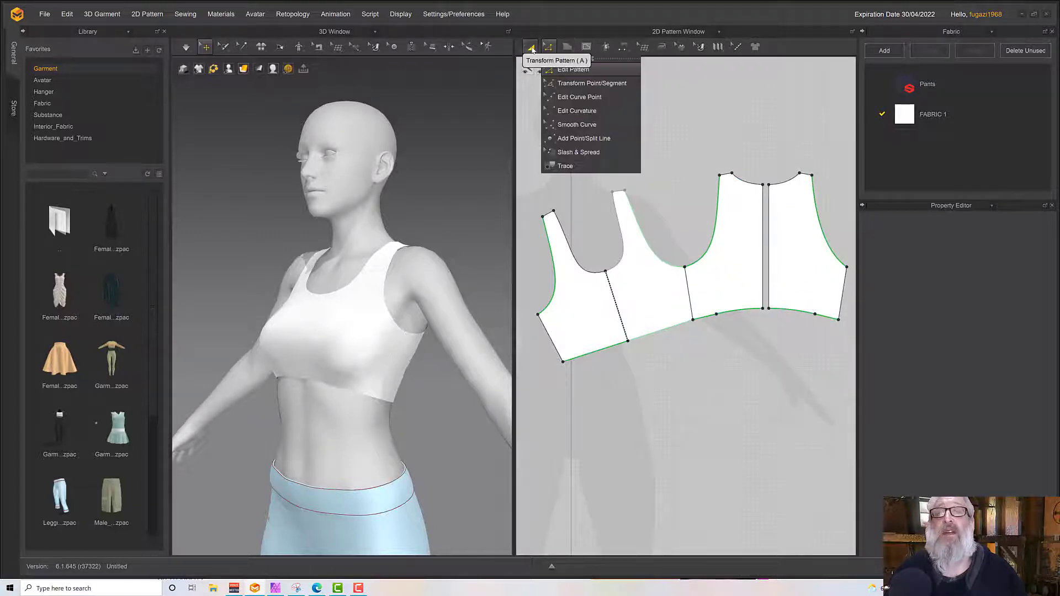
pyautogui.click(786, 208)
pyautogui.press('Delete')
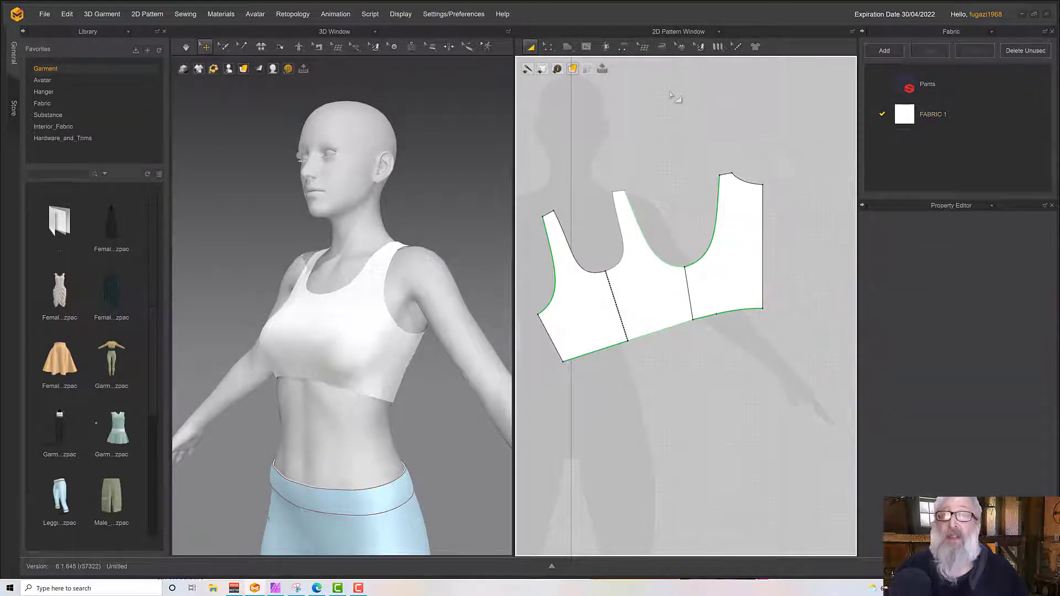
# Step: Unfold the remaining back half about its centre edge with symmetric editing and sewing
pyautogui.click(548, 47)
pyautogui.click(561, 69)
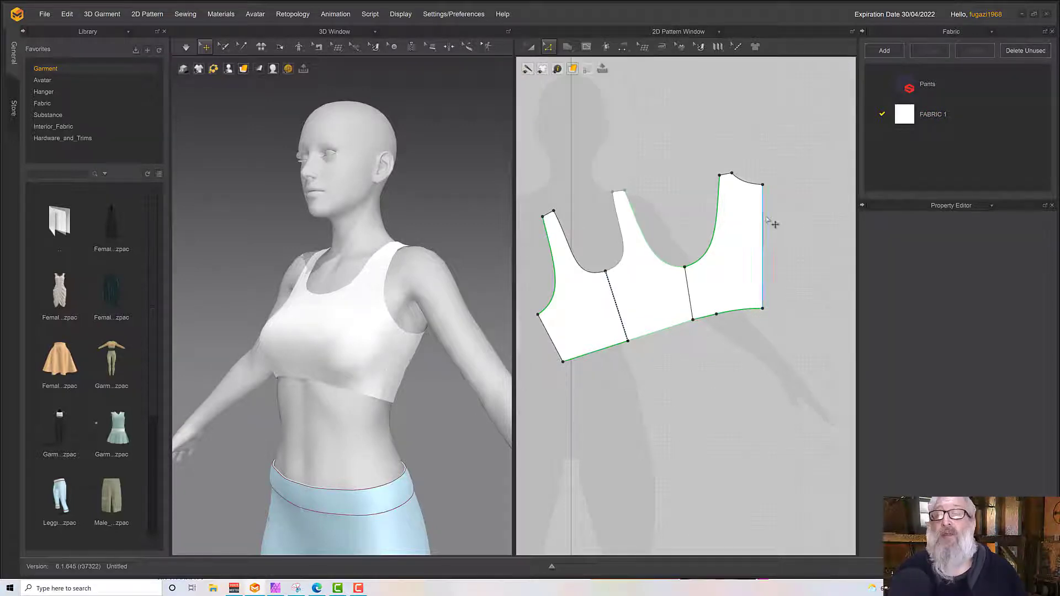
pyautogui.click(765, 220)
pyautogui.rightClick(767, 220)
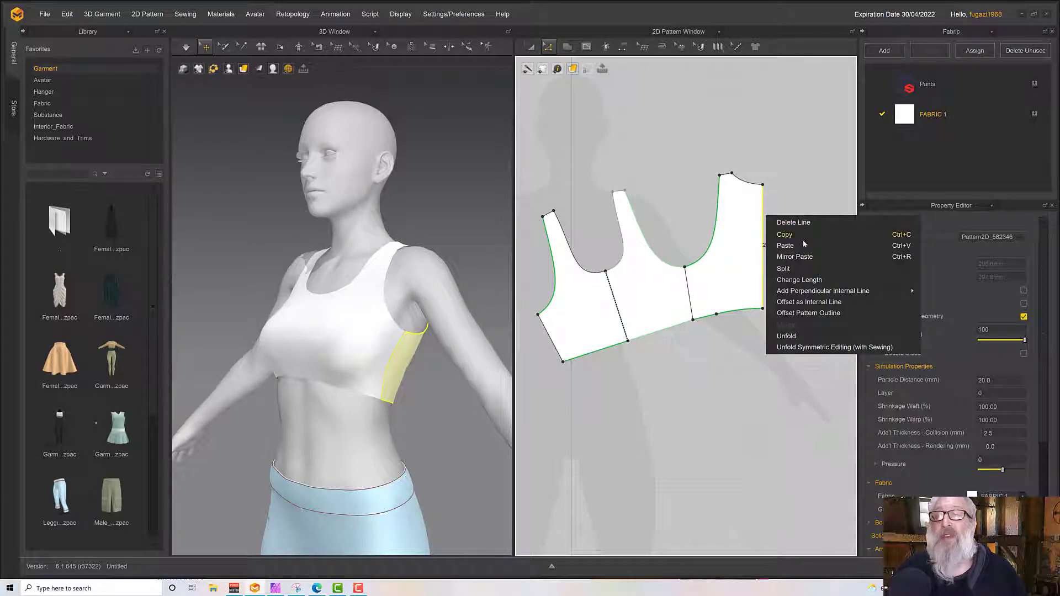
pyautogui.click(814, 337)
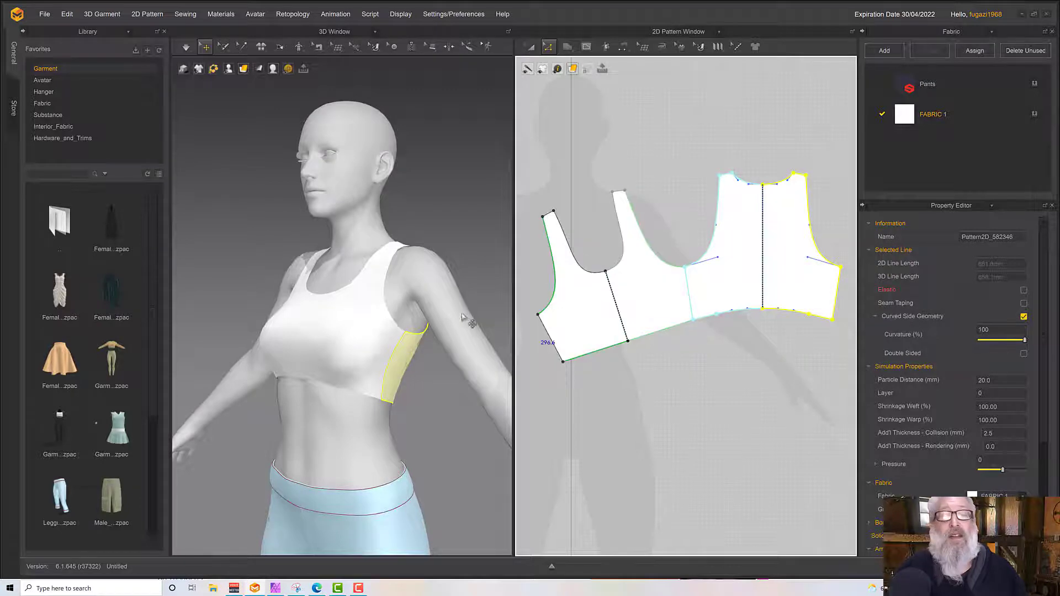
# Step: Simulate the top with the unfolded back piece, view it from the side, and clear the pattern selection
pyautogui.moveTo(442, 309); pyautogui.dragTo(337, 301, button='right')
pyautogui.press('space')
pyautogui.click(531, 46)
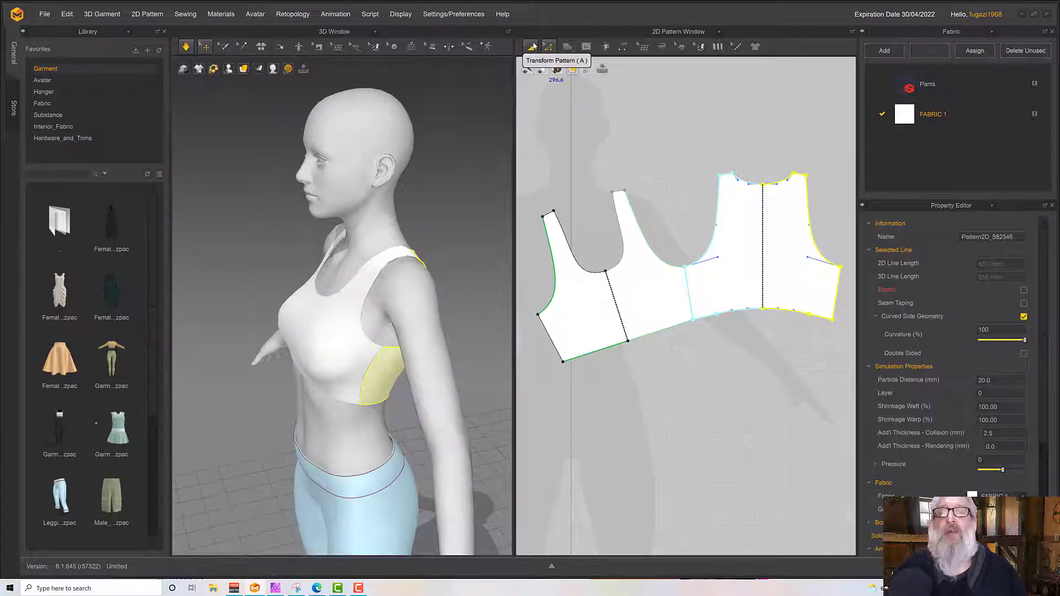
pyautogui.moveTo(624, 159); pyautogui.dragTo(619, 148, button='right')
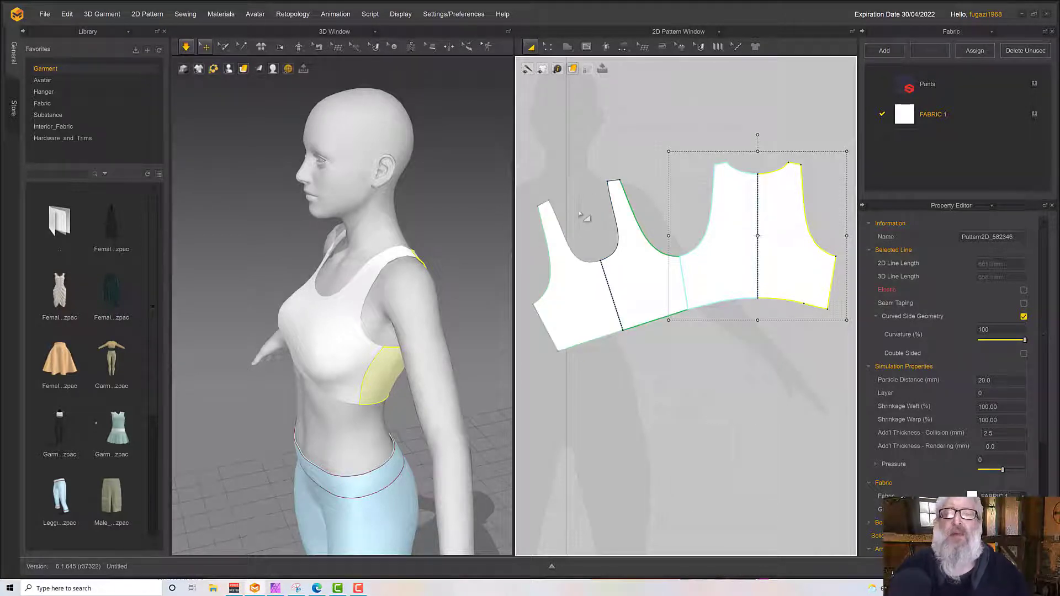
pyautogui.click(622, 140)
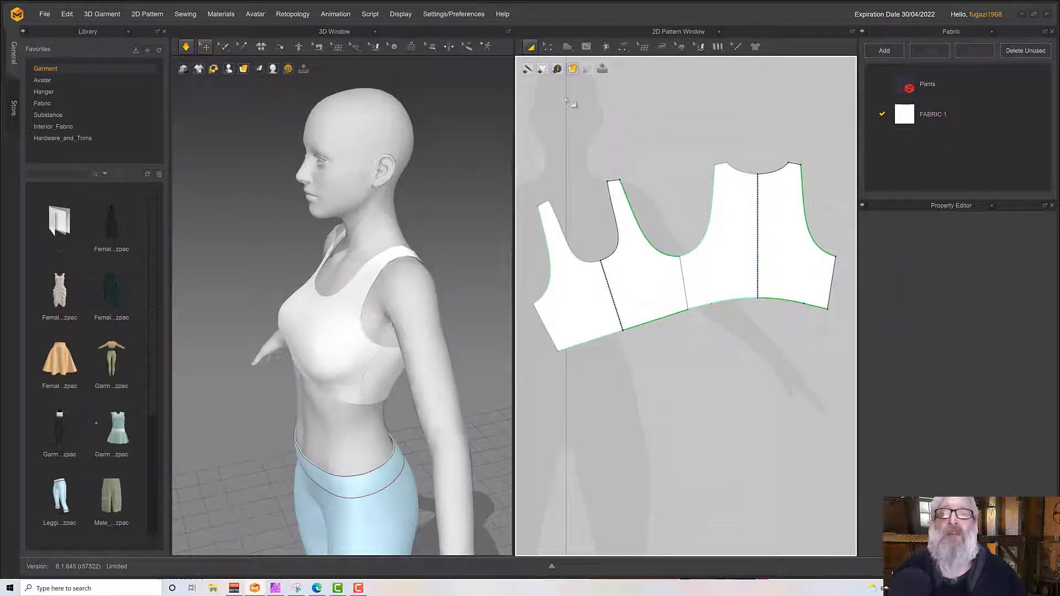
# Step: Match up the back piece's shoulder segment with the front strap's shoulder segment so the two patterns align there
pyautogui.click(548, 47)
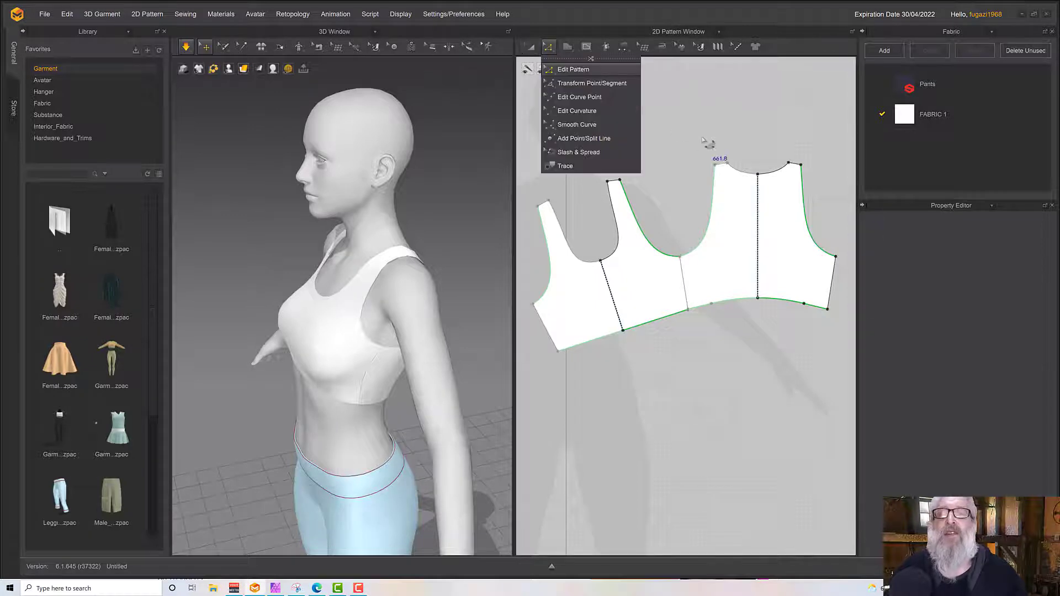
pyautogui.moveTo(698, 143); pyautogui.dragTo(677, 189, button='middle')
pyautogui.click(699, 197)
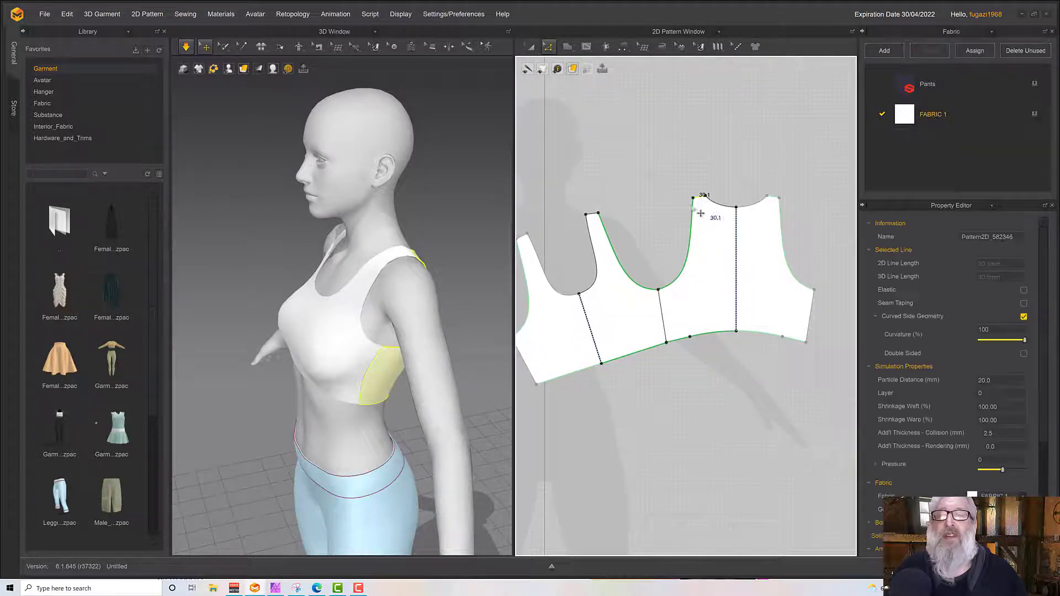
pyautogui.keyDown('shift'); pyautogui.click(593, 215); pyautogui.keyUp('shift')
pyautogui.rightClick(591, 215)
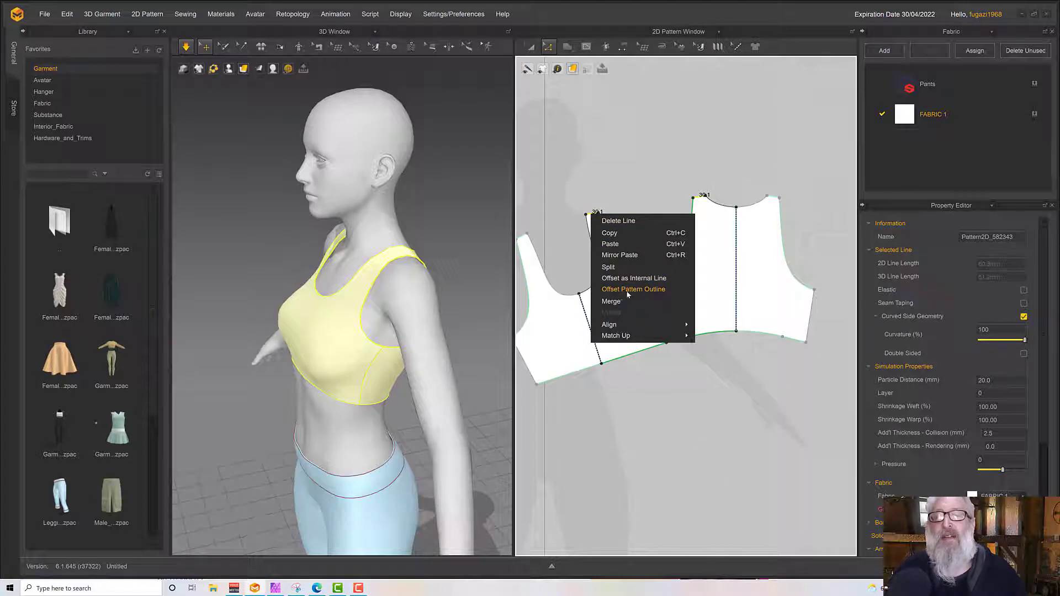
pyautogui.moveTo(637, 338)
pyautogui.click(712, 346)
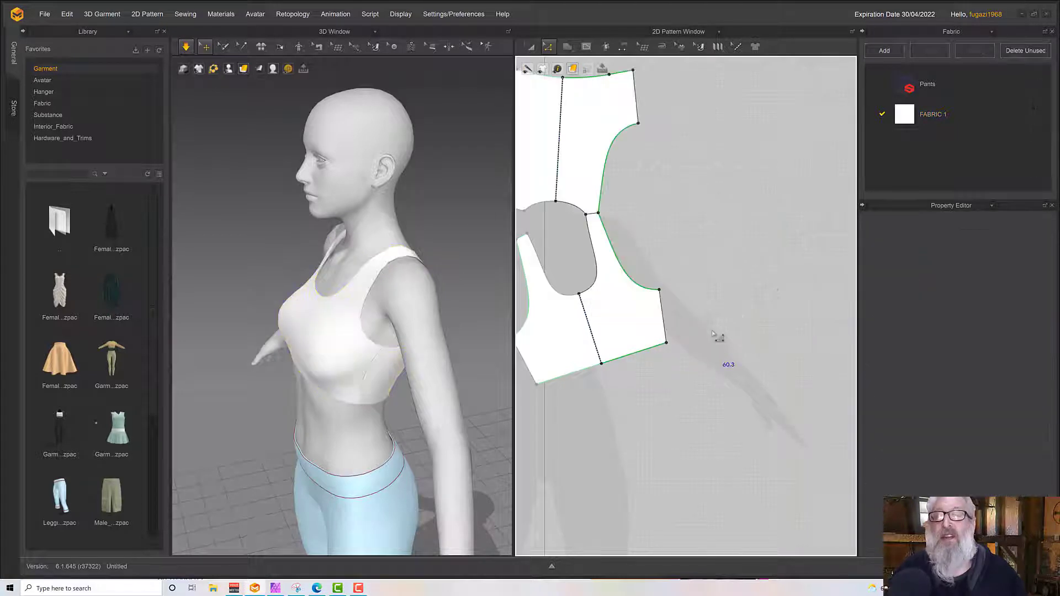
# Step: Offset the back piece's neckline edge as an internal line at a distance of 5 mm
pyautogui.scroll(-3, 593, 224)
pyautogui.scroll(8, 593, 231)
pyautogui.scroll(-3, 602, 226)
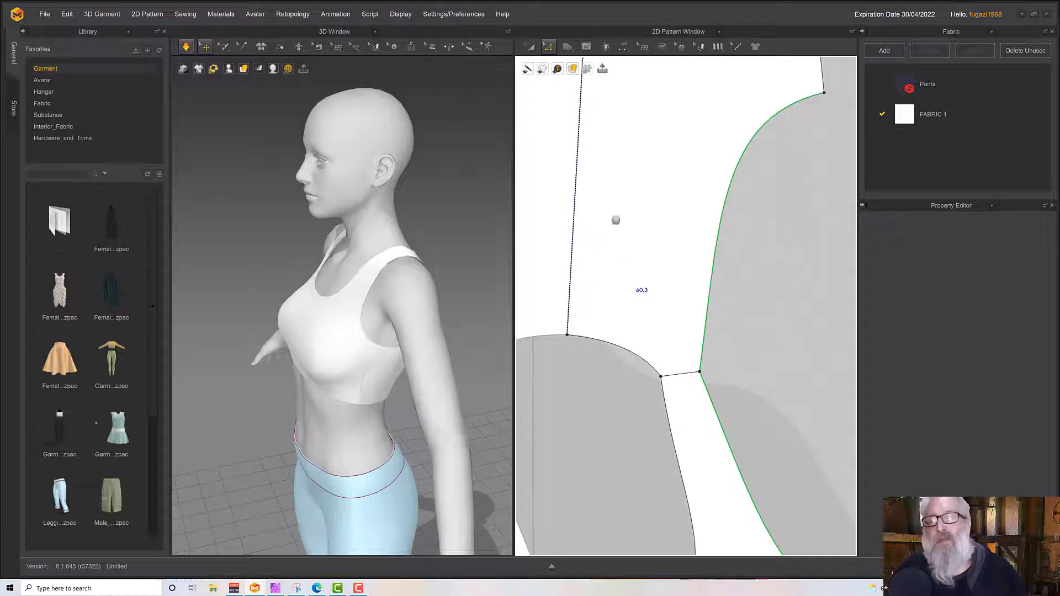
pyautogui.rightClick(614, 272)
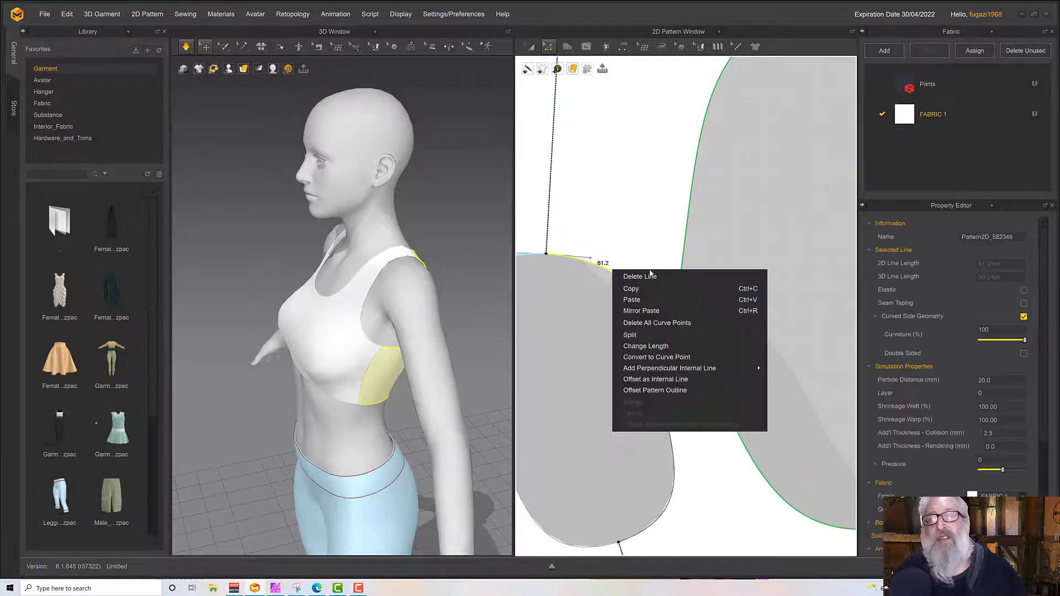
pyautogui.click(671, 391)
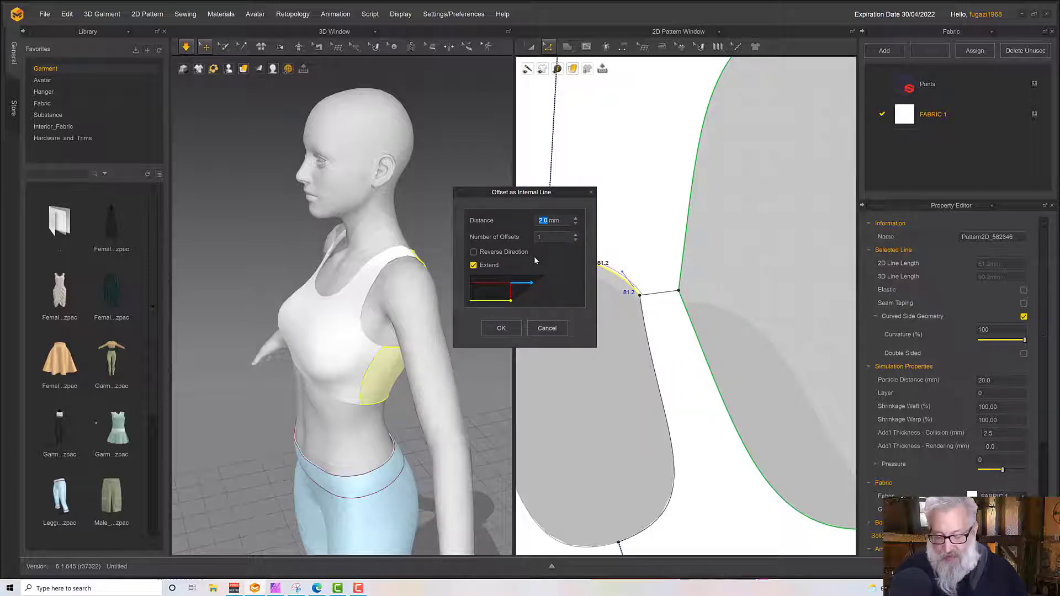
pyautogui.write('5')
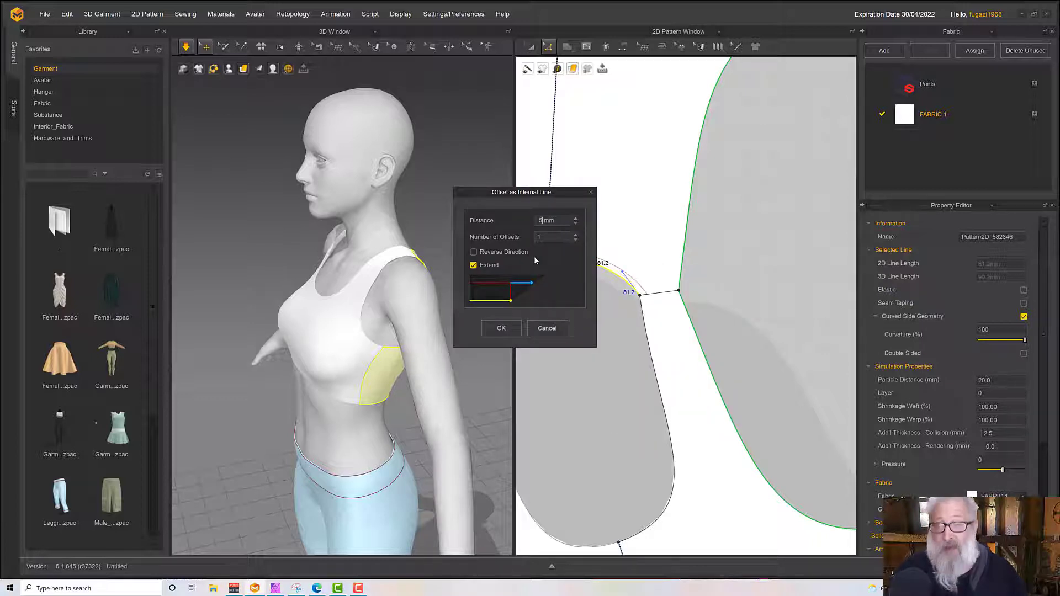
pyautogui.click(509, 329)
# Step: Offset the front piece's neckline edge as an internal line at a distance of 5 mm
pyautogui.click(647, 325)
pyautogui.rightClick(646, 324)
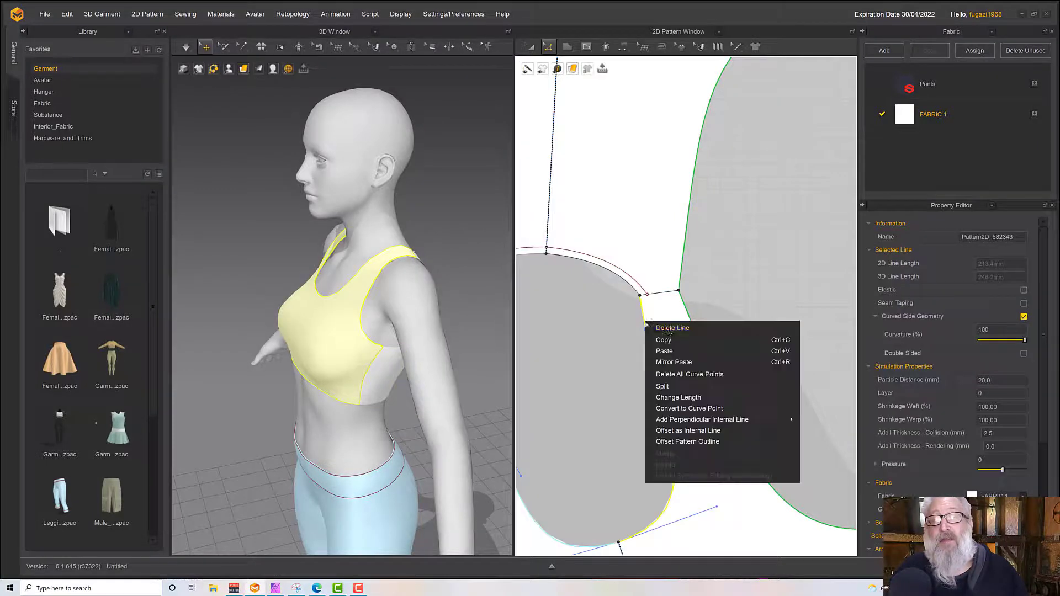
pyautogui.click(688, 431)
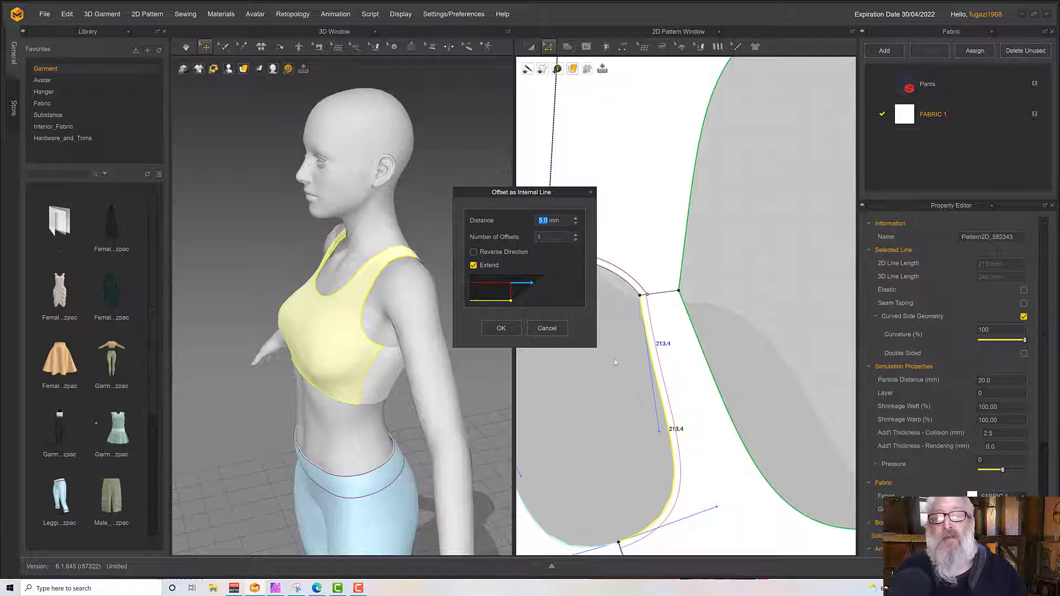
pyautogui.click(501, 328)
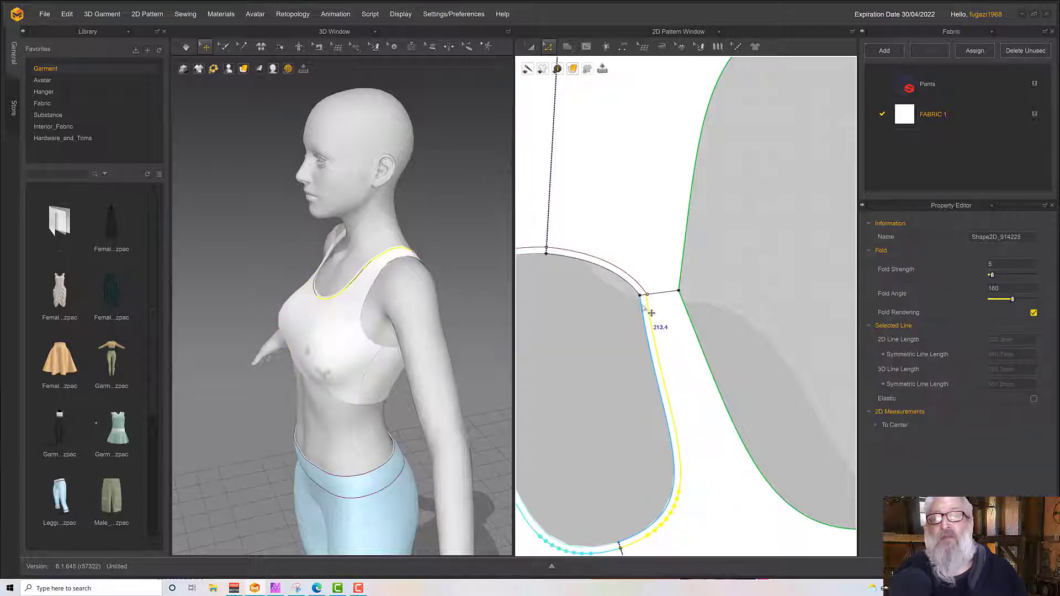
# Step: Examine how the front and back neckline internal lines meet at the shoulder seam and follow the neckline
pyautogui.scroll(-4, 648, 311)
pyautogui.scroll(8, 648, 310)
pyautogui.moveTo(684, 338); pyautogui.dragTo(651, 290, button='middle')
pyautogui.scroll(-1, 680, 336)
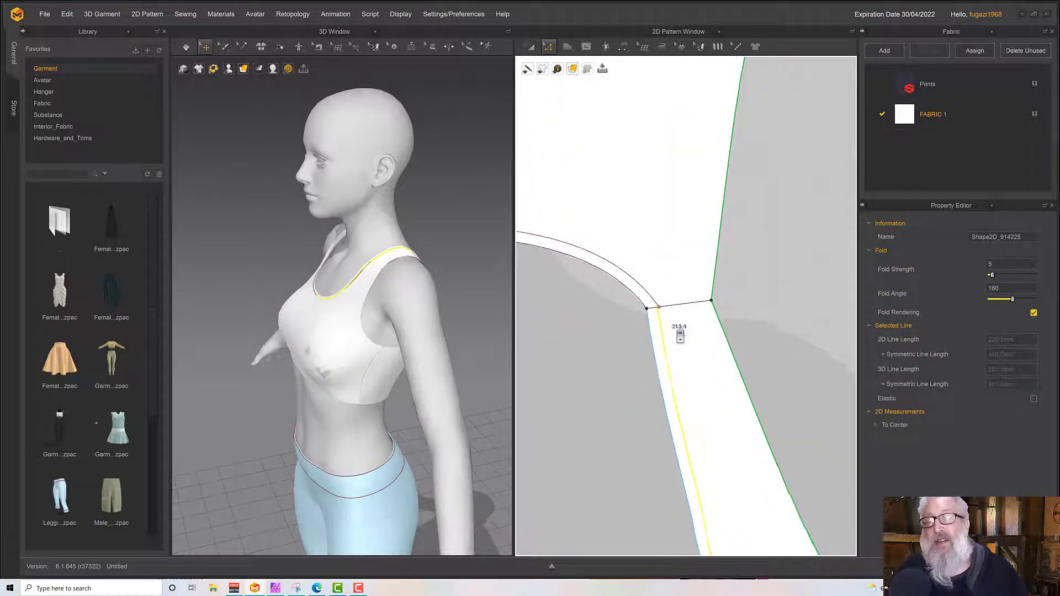
pyautogui.scroll(6, 680, 336)
pyautogui.moveTo(695, 350); pyautogui.dragTo(617, 194, button='middle')
pyautogui.scroll(-2, 676, 344)
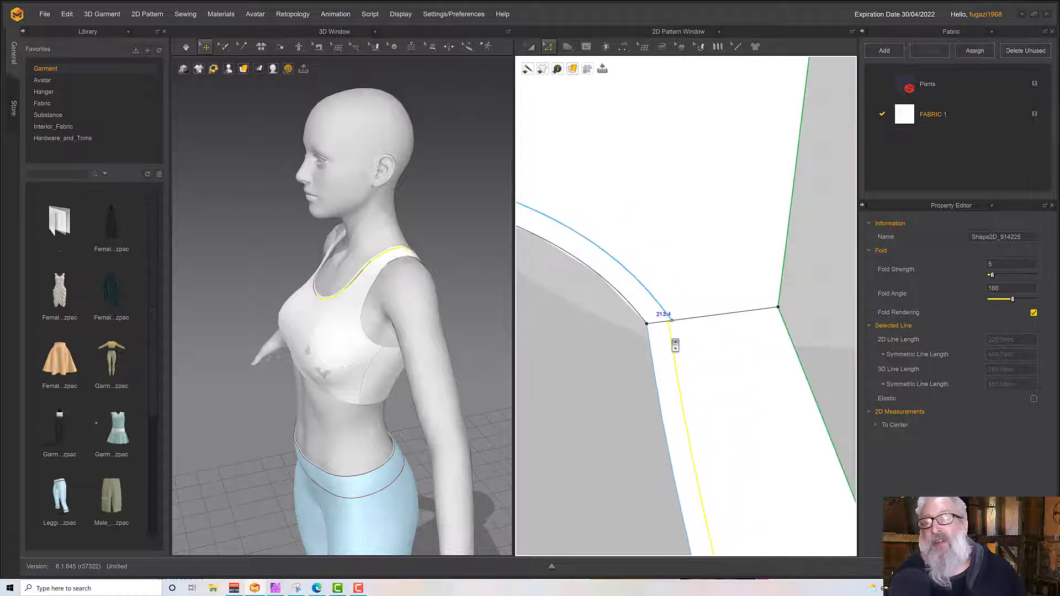
pyautogui.moveTo(691, 346); pyautogui.dragTo(663, 97, button='middle')
pyautogui.scroll(5, 739, 216)
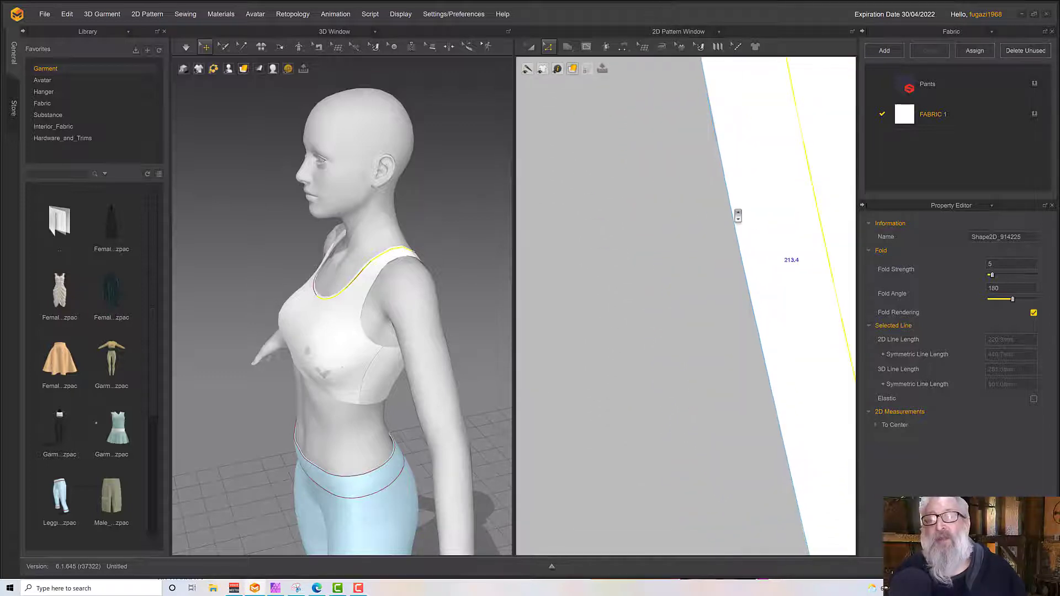
pyautogui.scroll(-4, 739, 216)
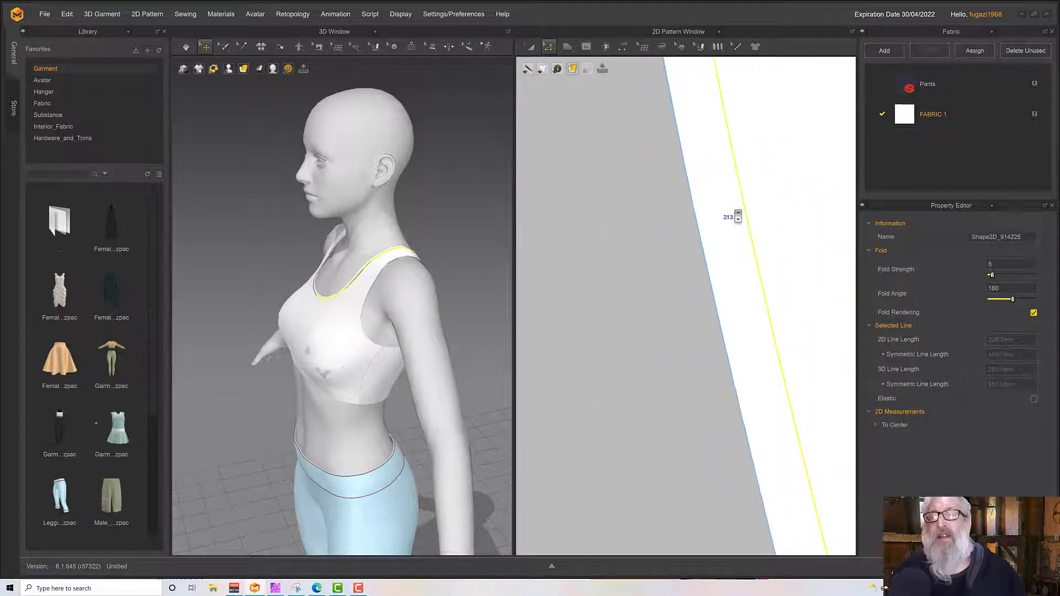
pyautogui.scroll(-6, 739, 216)
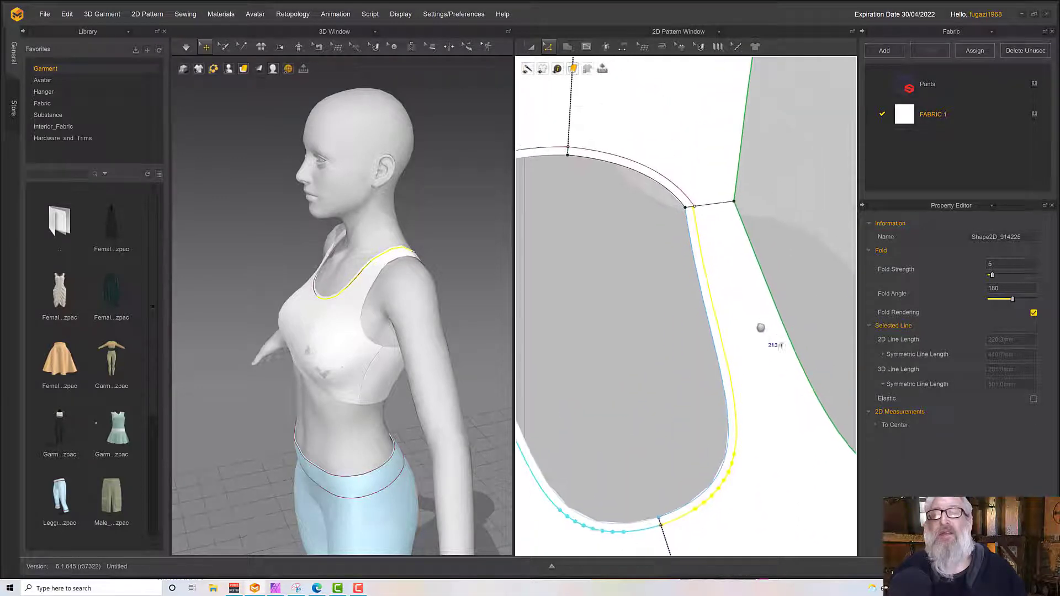
pyautogui.scroll(5, 721, 225)
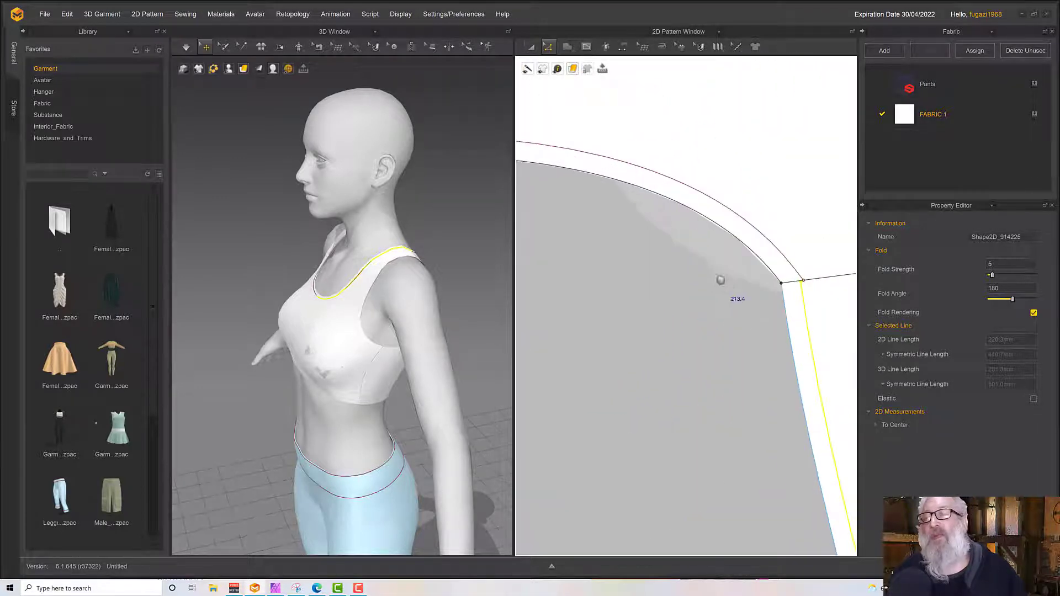
pyautogui.scroll(5, 686, 251)
pyautogui.moveTo(708, 290); pyautogui.dragTo(588, 197, button='middle')
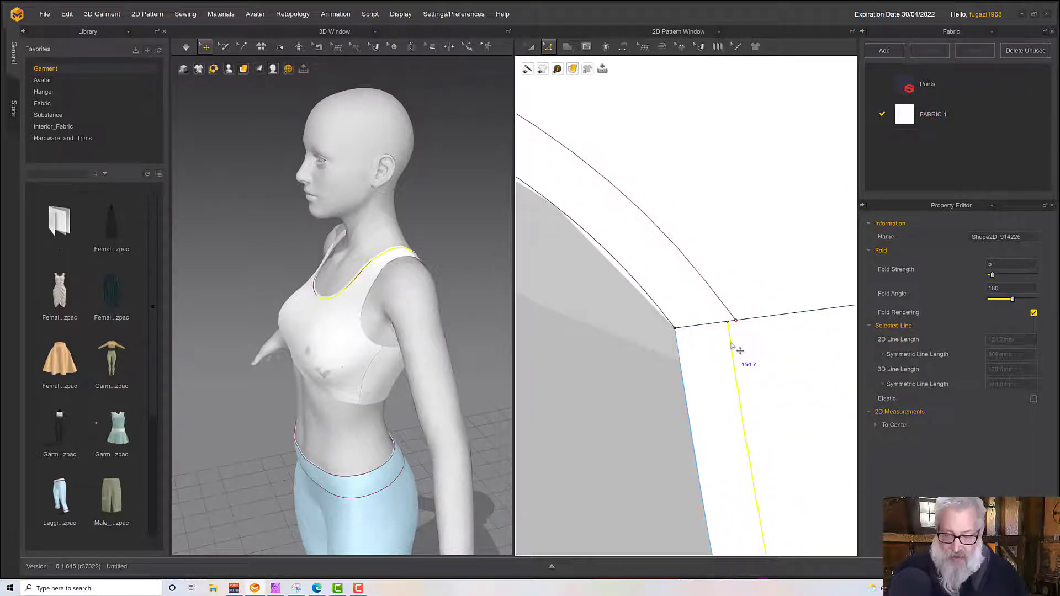
# Step: Replace the front neckline's internal line with one offset 5.8 mm so it meets the back line at the shoulder
pyautogui.press('Delete')
pyautogui.rightClick(684, 362)
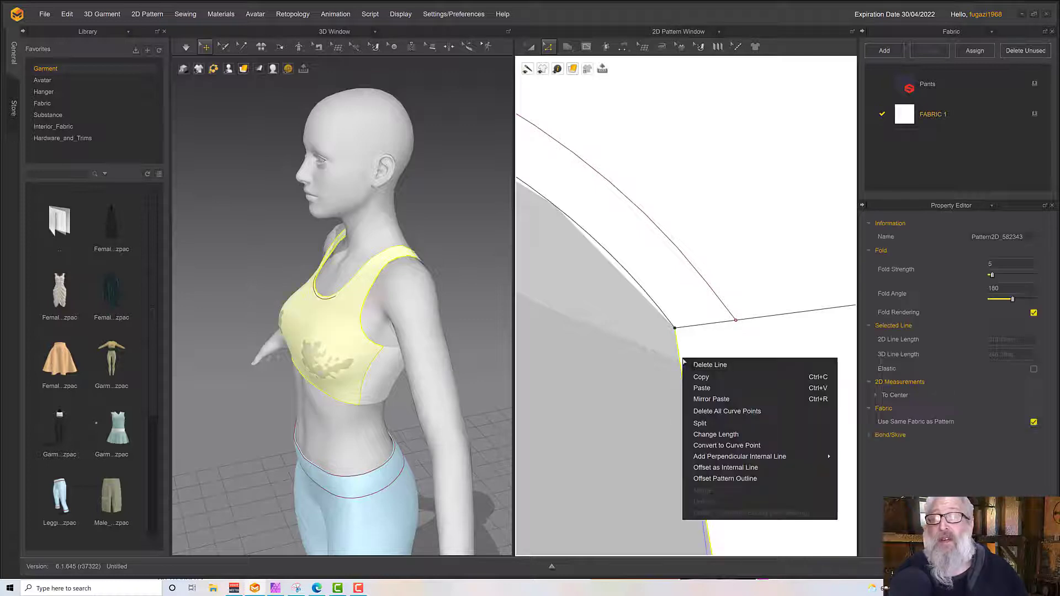
pyautogui.click(743, 468)
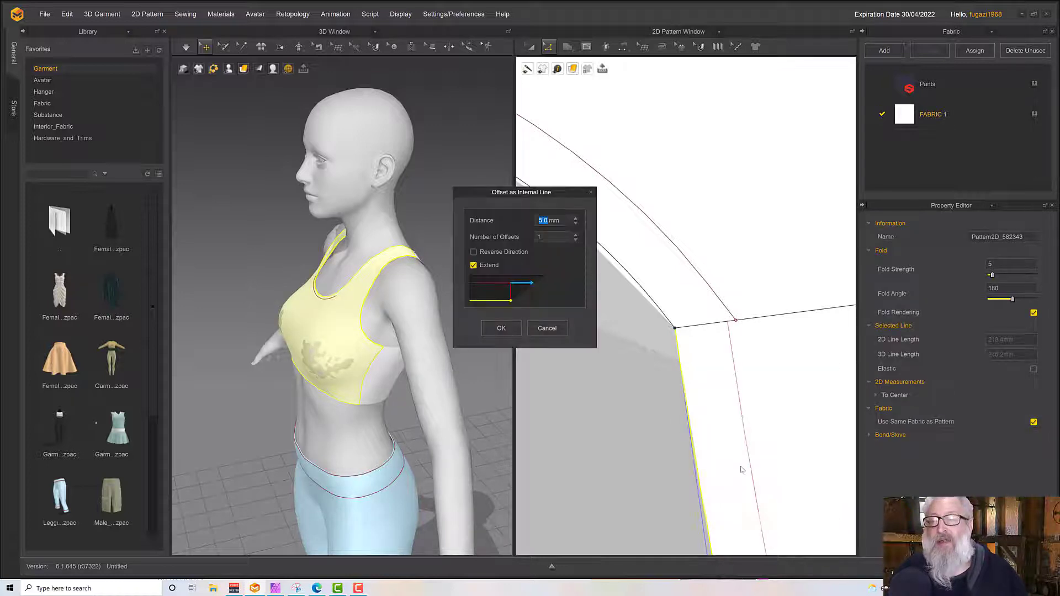
pyautogui.write('6')
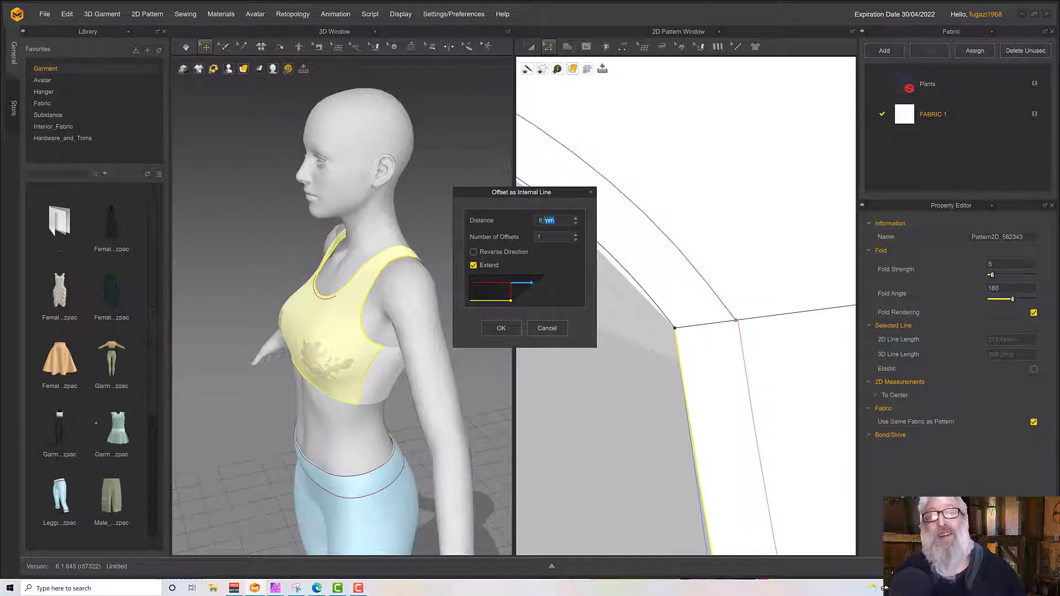
pyautogui.write('5.5')
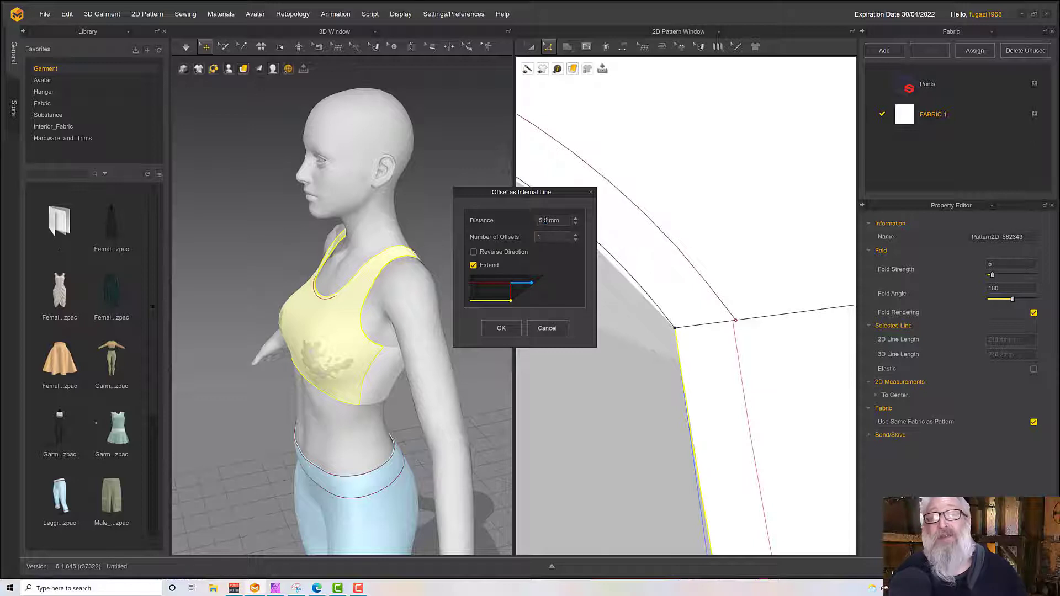
pyautogui.write('7')
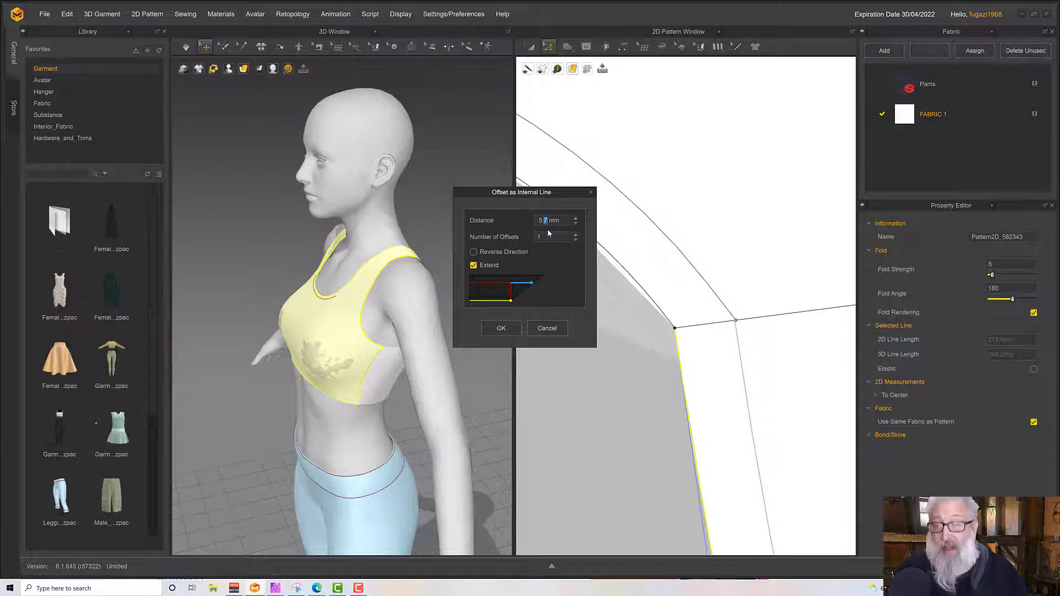
pyautogui.write('8')
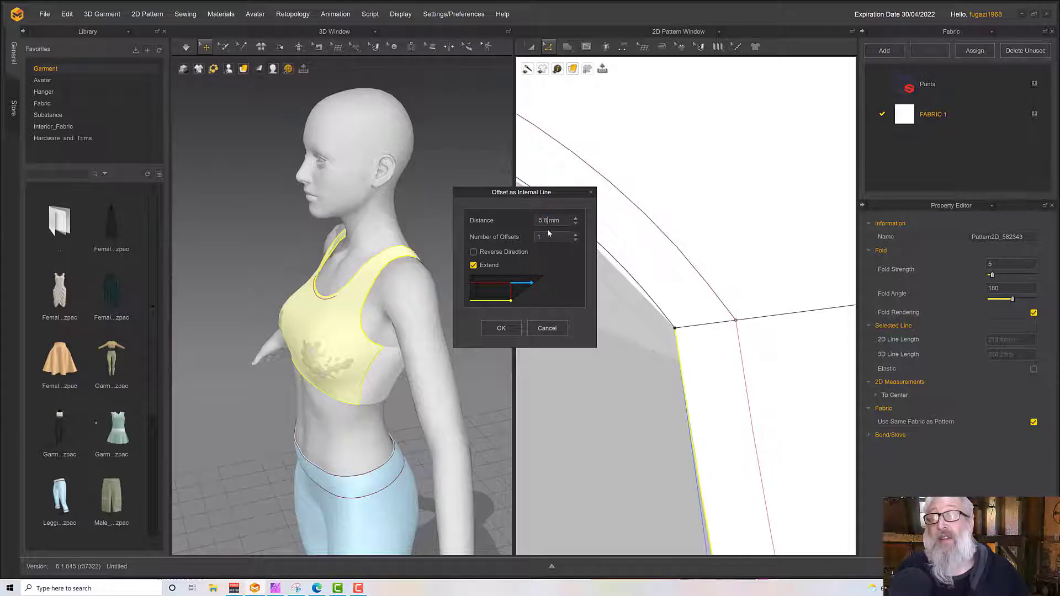
pyautogui.click(500, 328)
# Step: Move the back piece slightly away from the front strap, leaving a narrow gap between their shoulder edges
pyautogui.moveTo(642, 373); pyautogui.dragTo(573, 237, button='right')
pyautogui.click(649, 193)
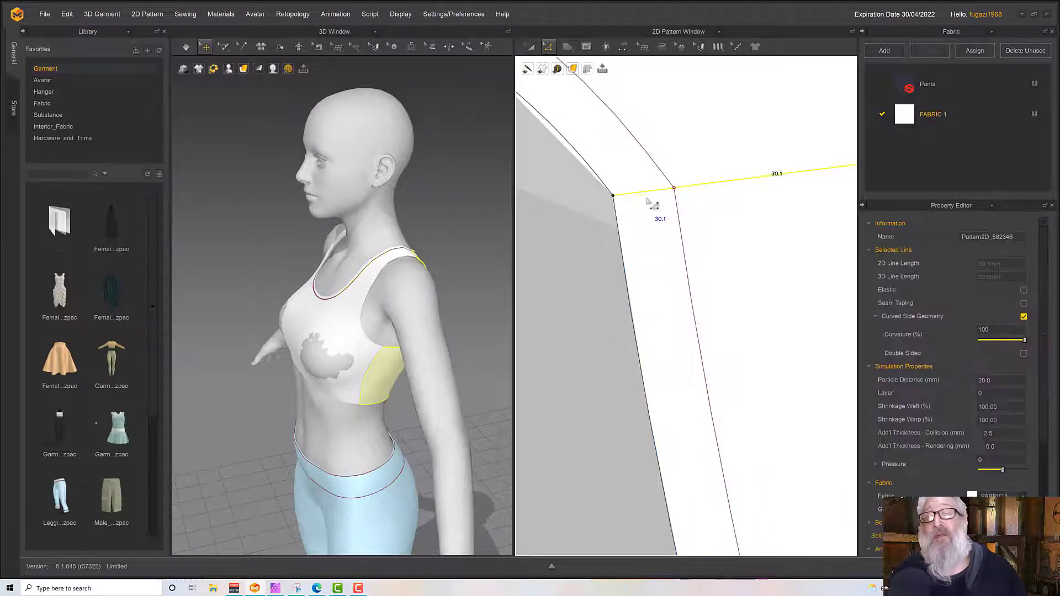
pyautogui.scroll(-5, 665, 231)
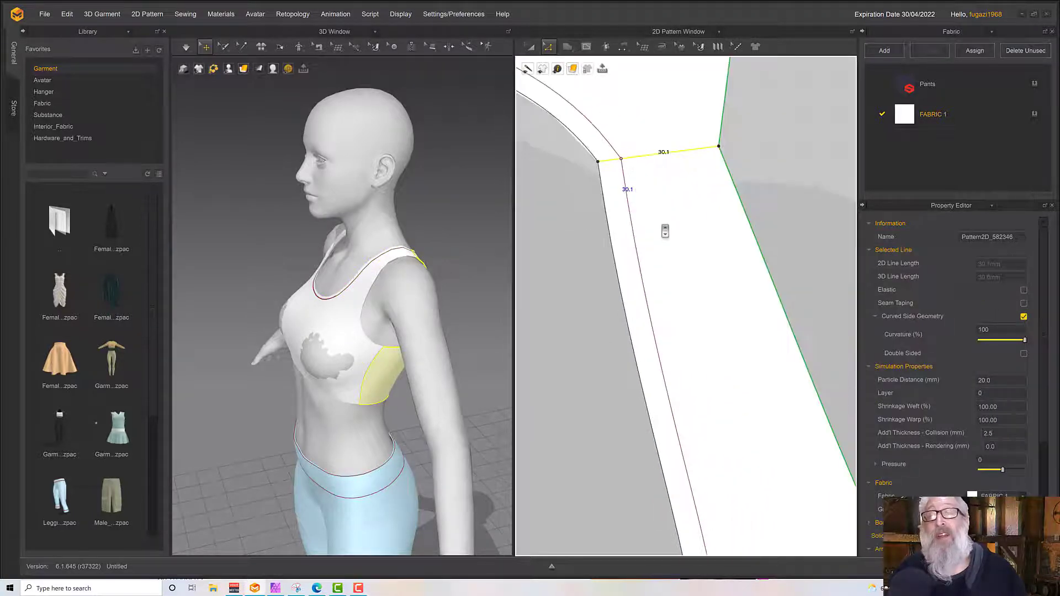
pyautogui.moveTo(665, 231); pyautogui.dragTo(731, 308, button='right')
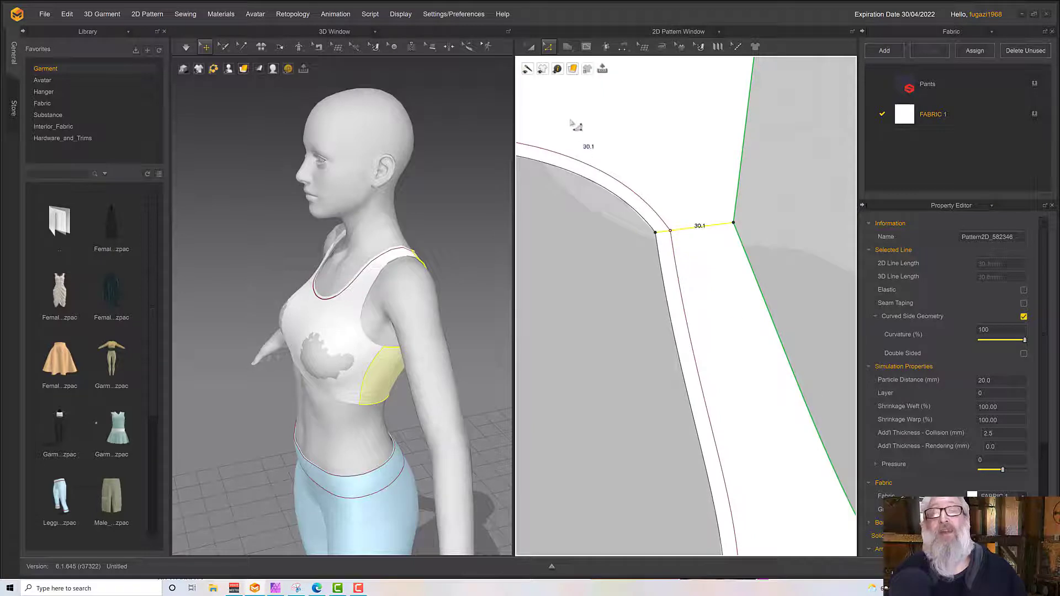
pyautogui.click(533, 50)
pyautogui.moveTo(648, 136); pyautogui.dragTo(646, 126)
# Step: Cut and sew the back and front pieces along their neckline internal lines in one operation
pyautogui.click(548, 47)
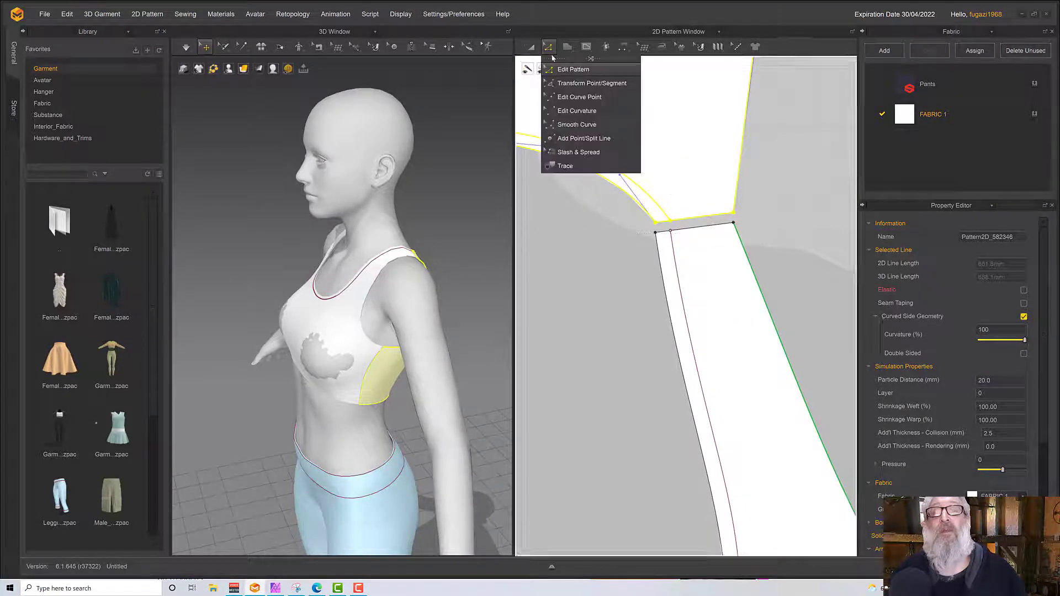
pyautogui.click(703, 188)
pyautogui.click(664, 217)
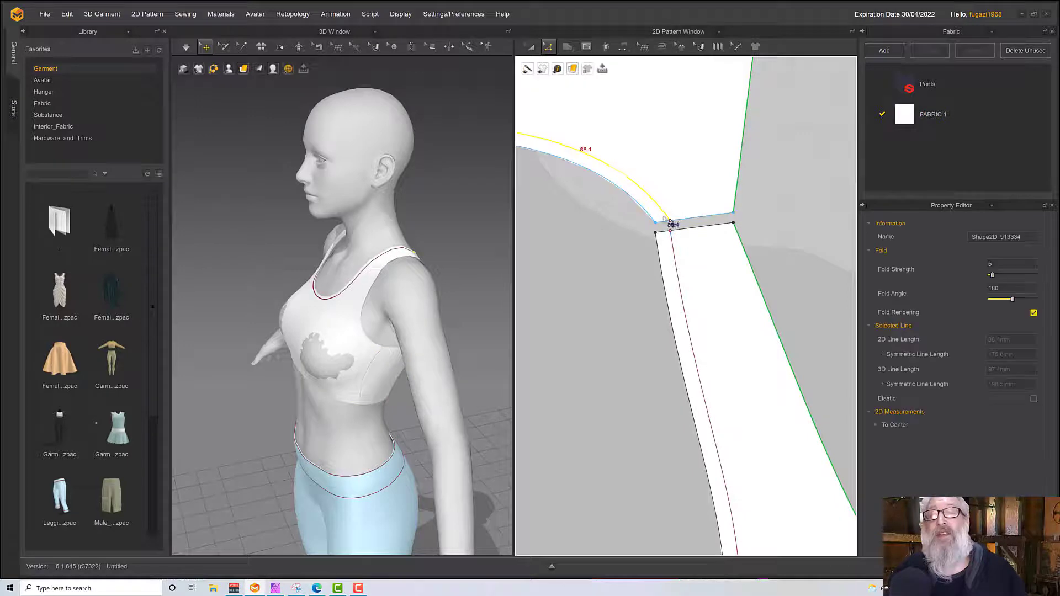
pyautogui.keyDown('shift'); pyautogui.click(674, 249); pyautogui.keyUp('shift')
pyautogui.rightClick(675, 249)
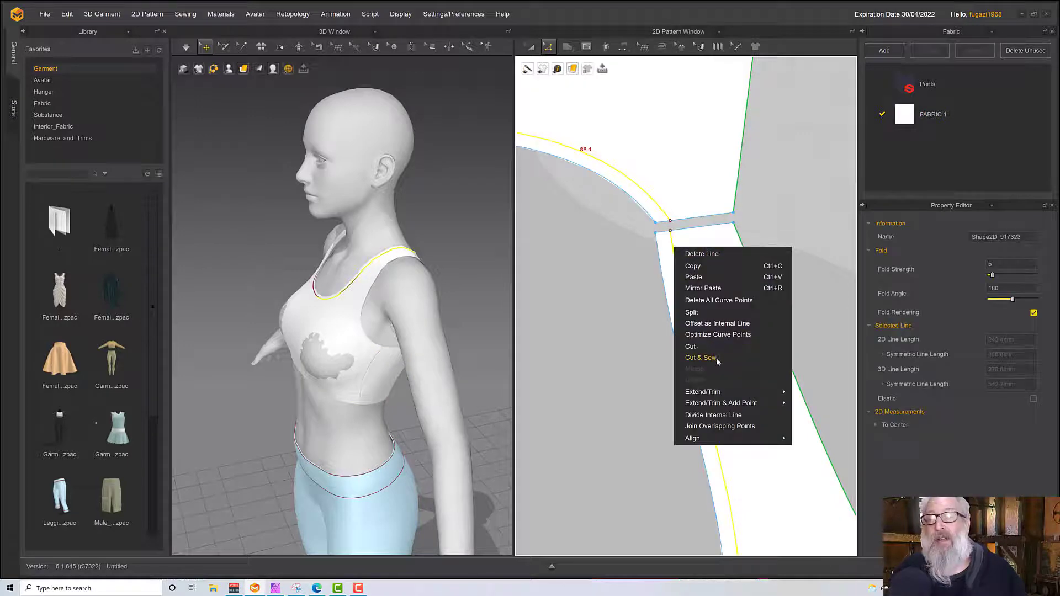
pyautogui.click(701, 358)
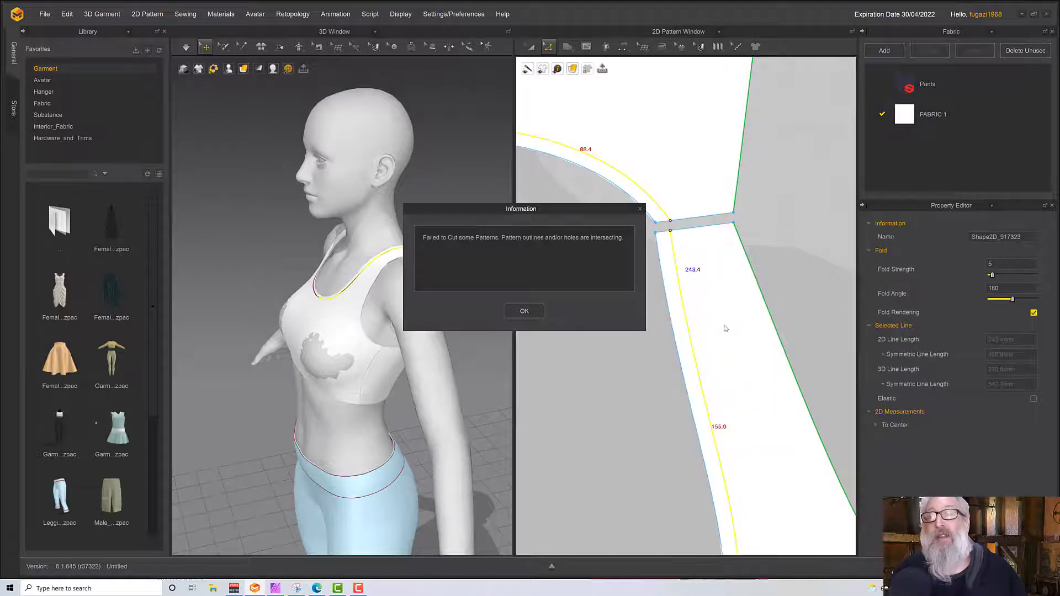
pyautogui.click(525, 312)
# Step: Try to cut and sew the front piece along its entire neckline internal line
pyautogui.scroll(3, 591, 308)
pyautogui.scroll(-4, 591, 308)
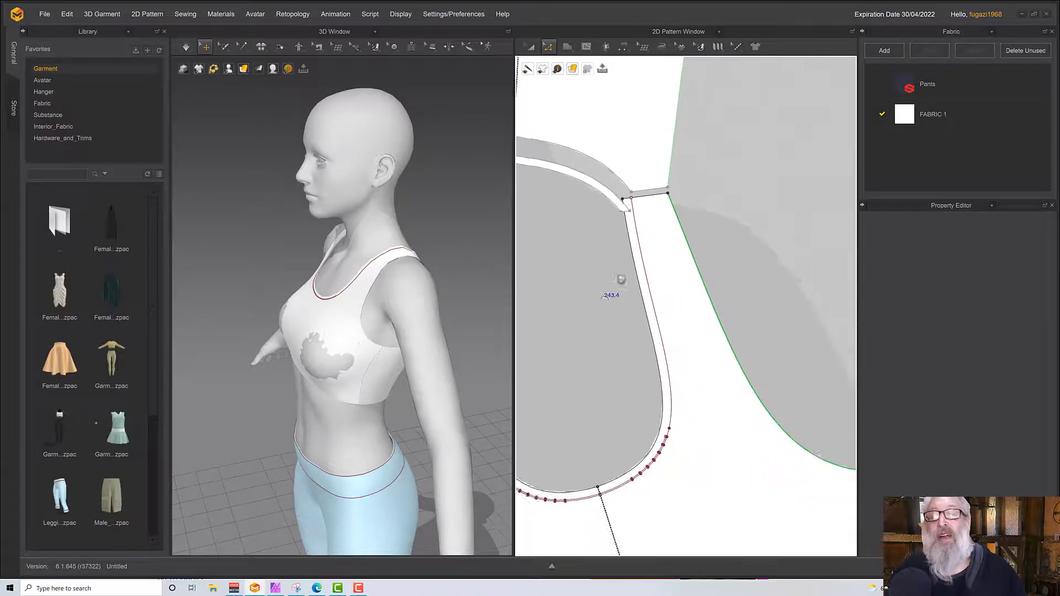
pyautogui.scroll(-3, 621, 279)
pyautogui.scroll(3, 663, 362)
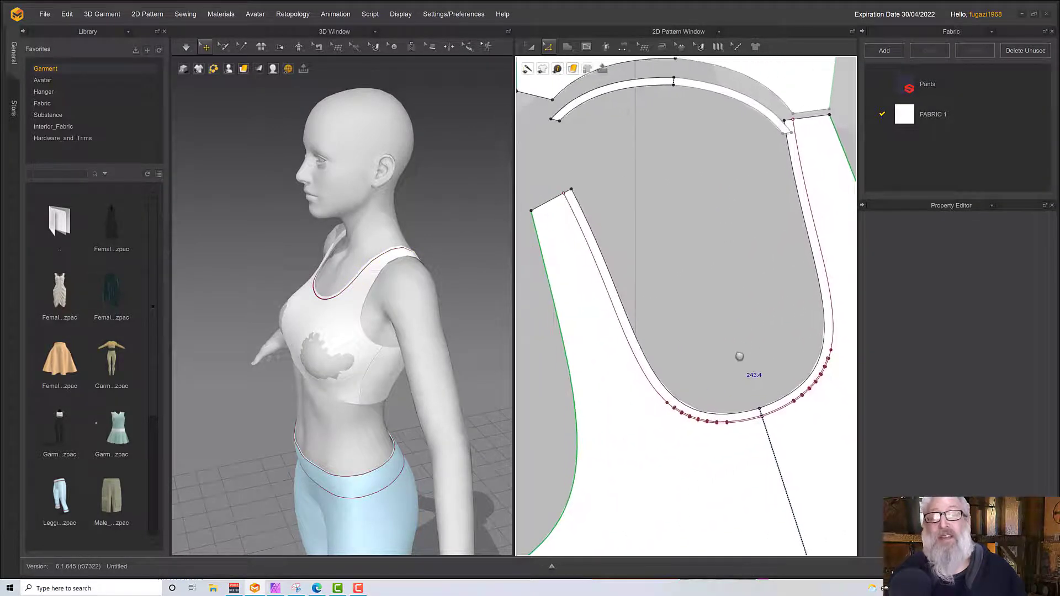
pyautogui.moveTo(740, 357); pyautogui.dragTo(685, 368, button='middle')
pyautogui.doubleClick(769, 275)
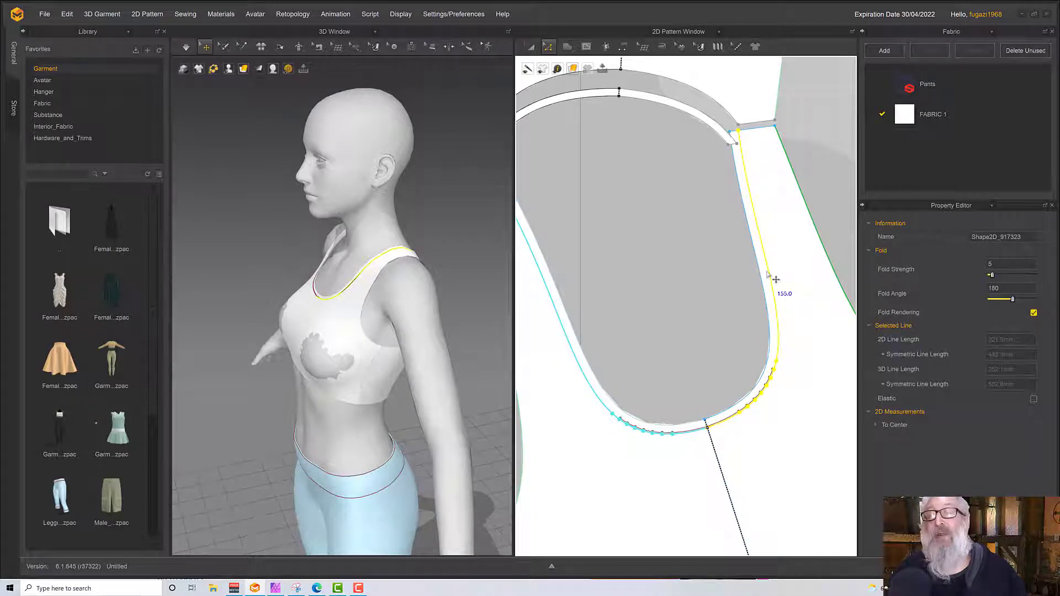
pyautogui.click(776, 279)
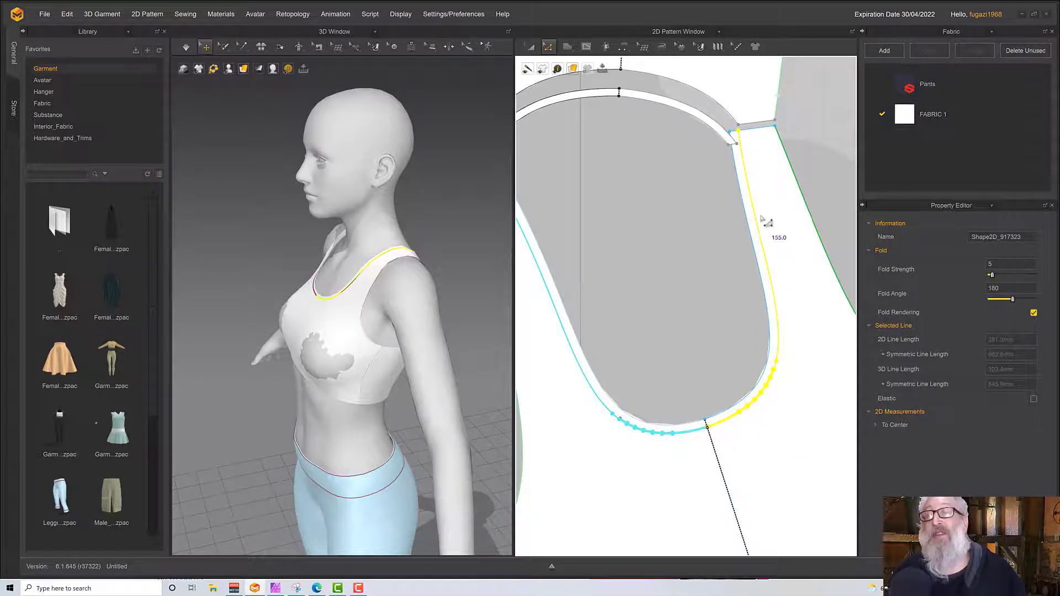
pyautogui.rightClick(755, 212)
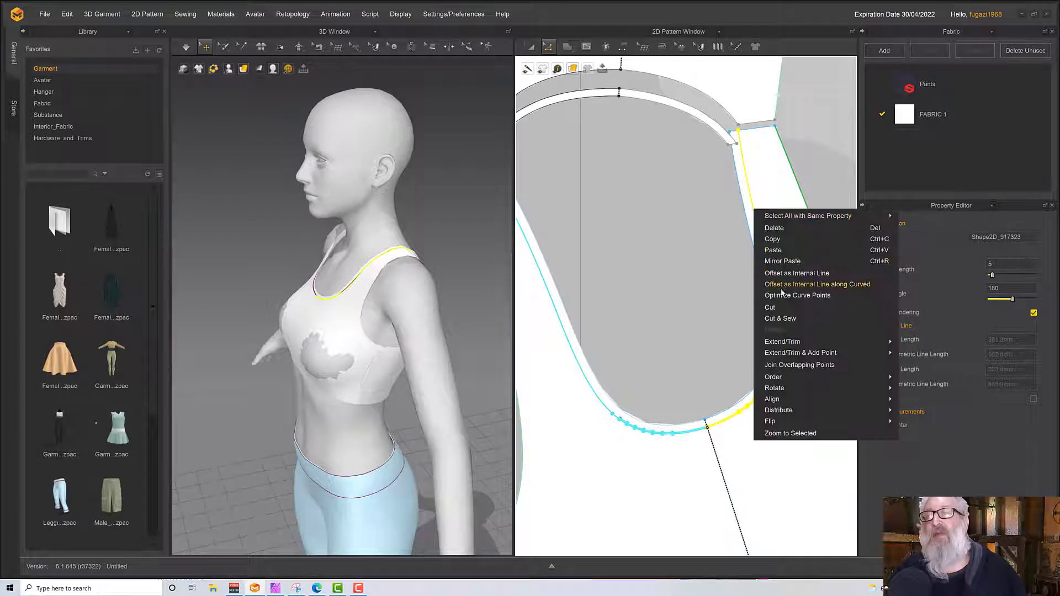
pyautogui.click(788, 319)
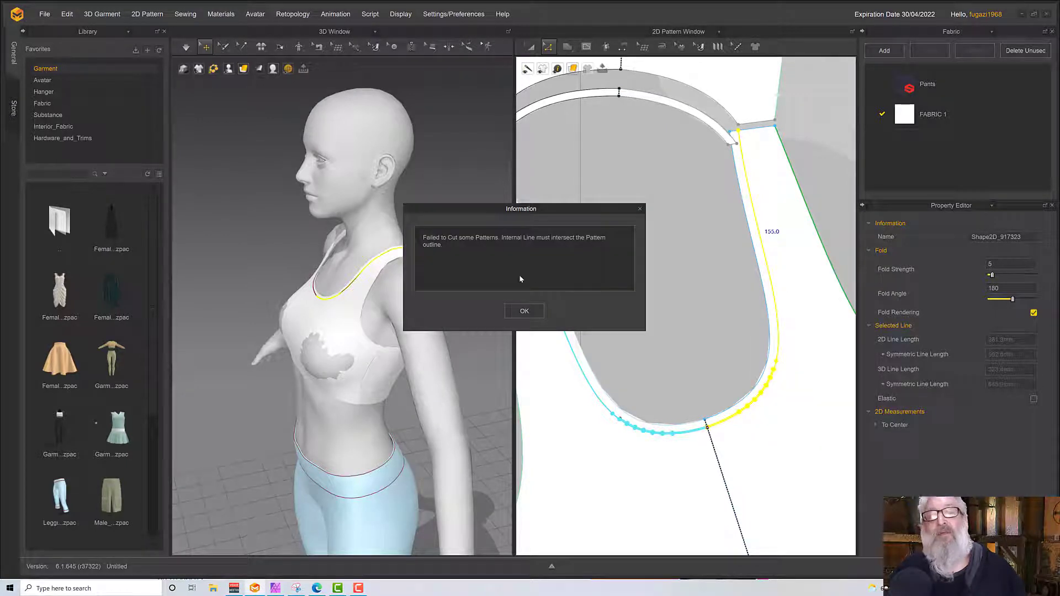
pyautogui.click(525, 312)
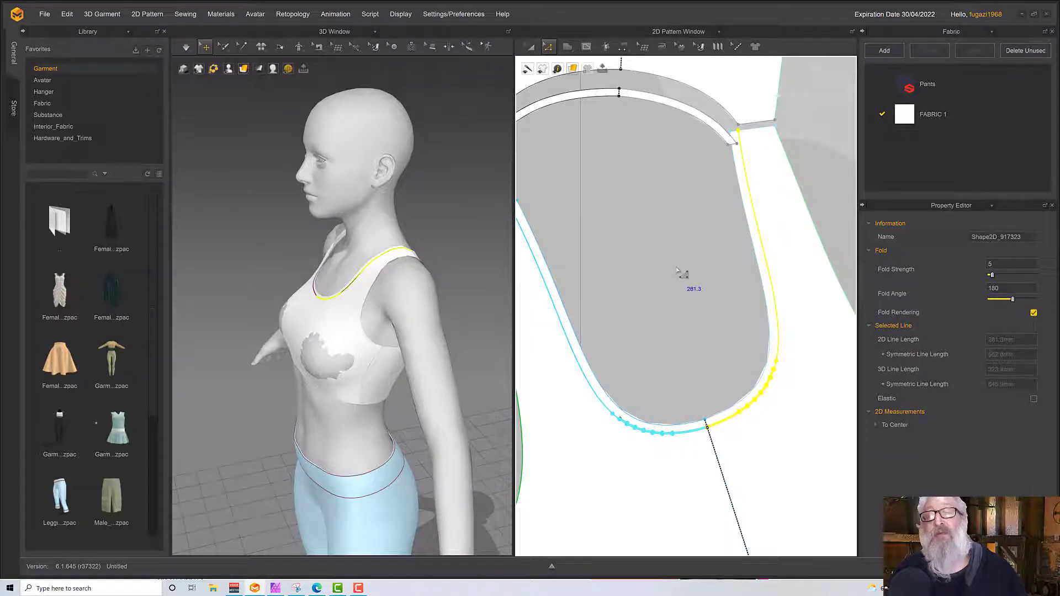
pyautogui.scroll(5, 641, 301)
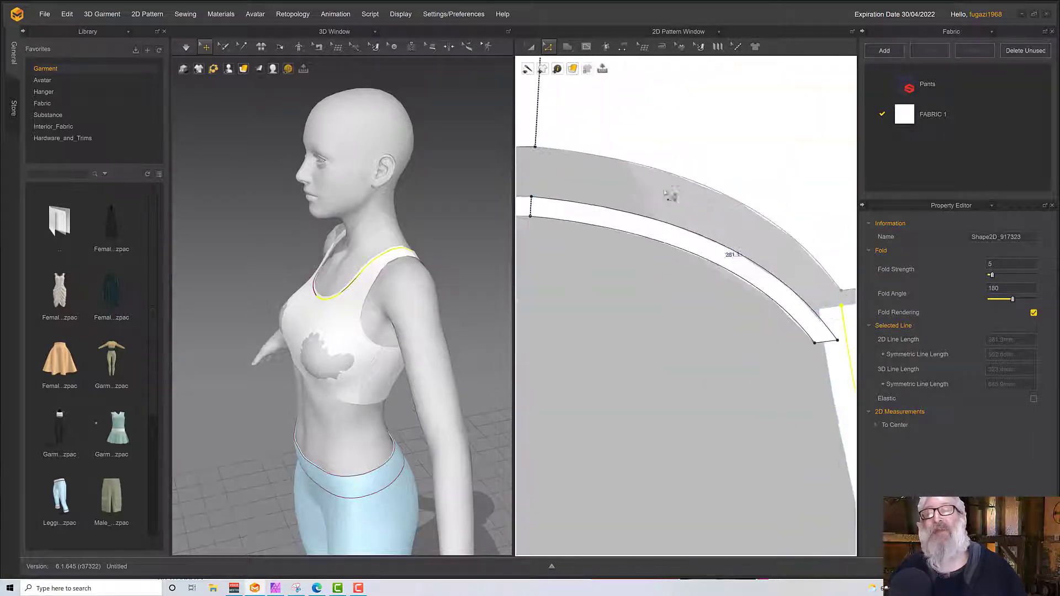
# Step: Examine the neckline internal line on both halves of the front piece, from the shoulder end to the centre front
pyautogui.scroll(6, 629, 223)
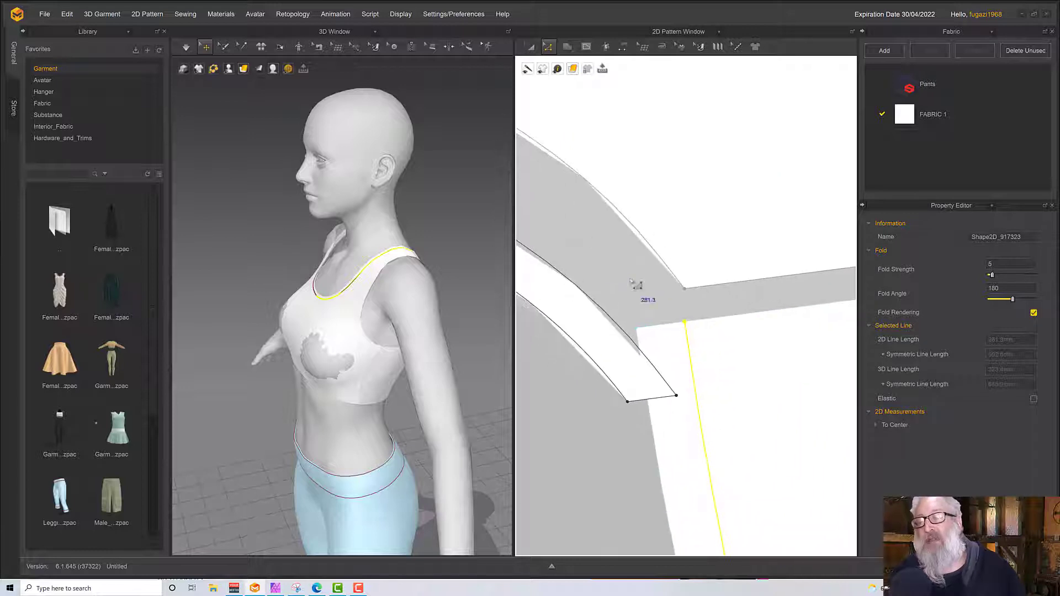
pyautogui.press('Escape')
pyautogui.click(688, 341)
pyautogui.scroll(5, 693, 332)
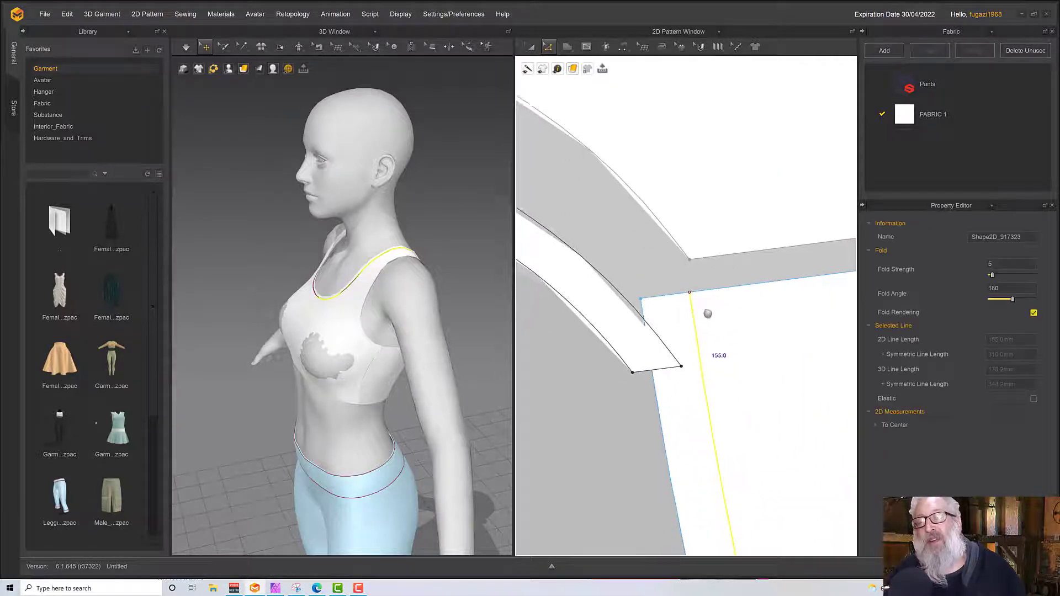
pyautogui.scroll(-6, 757, 227)
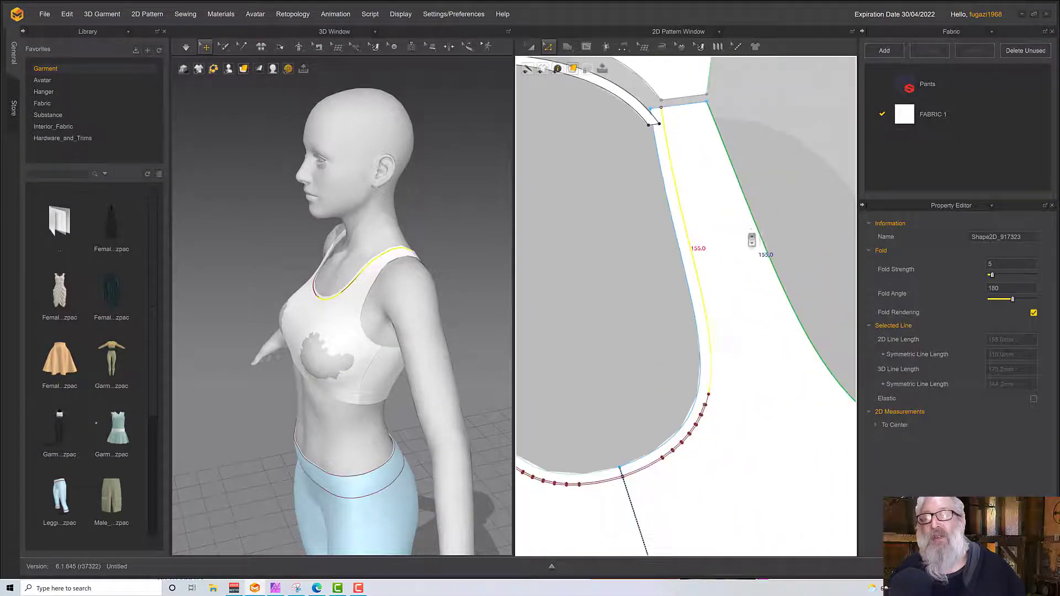
pyautogui.moveTo(723, 265); pyautogui.dragTo(778, 224, button='middle')
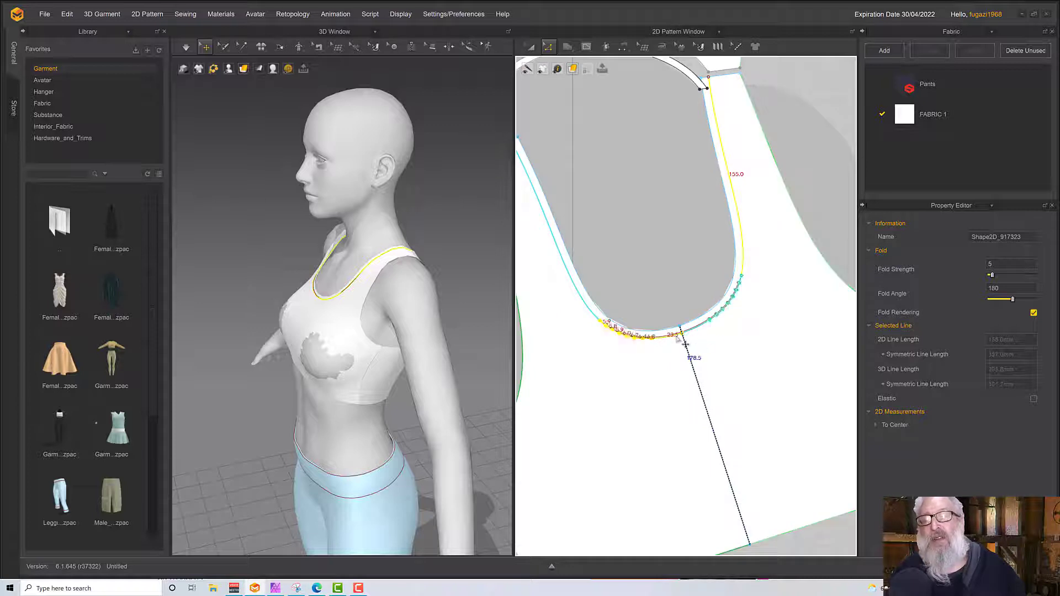
pyautogui.click(704, 336)
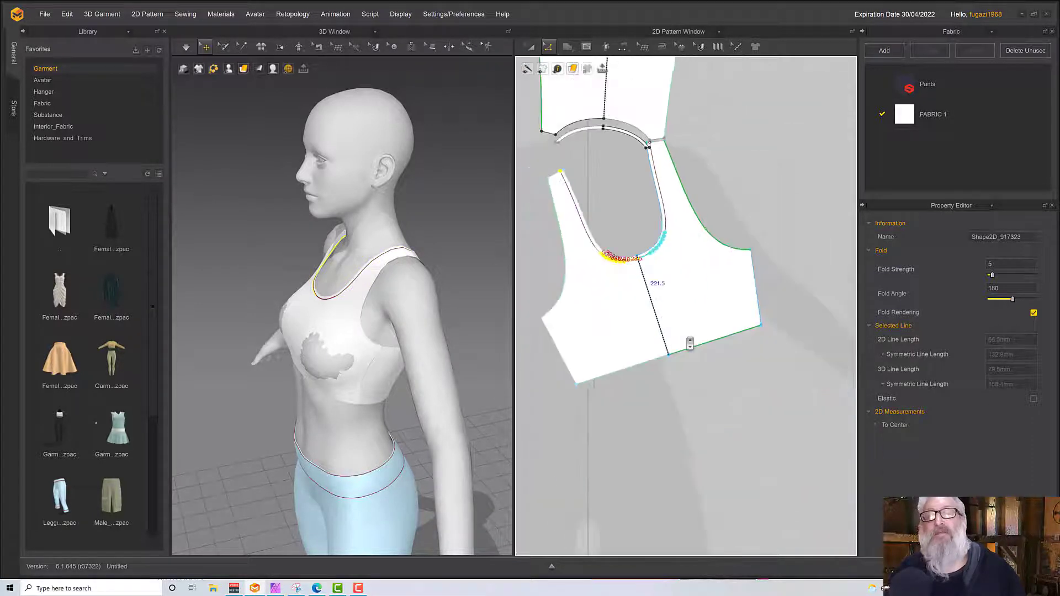
pyautogui.scroll(-3, 697, 356)
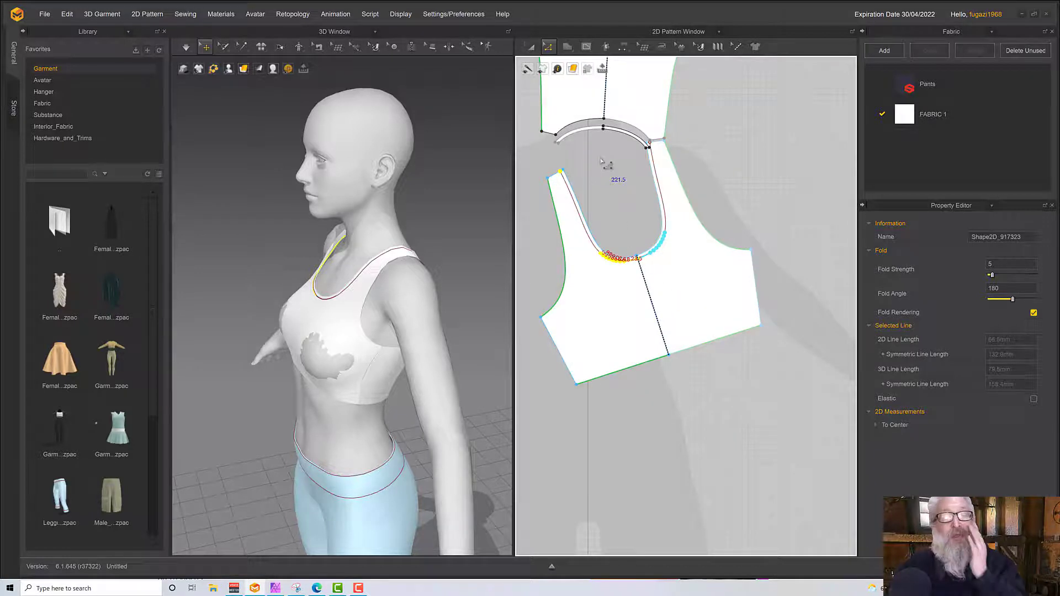
pyautogui.moveTo(420, 245); pyautogui.dragTo(459, 237, button='right')
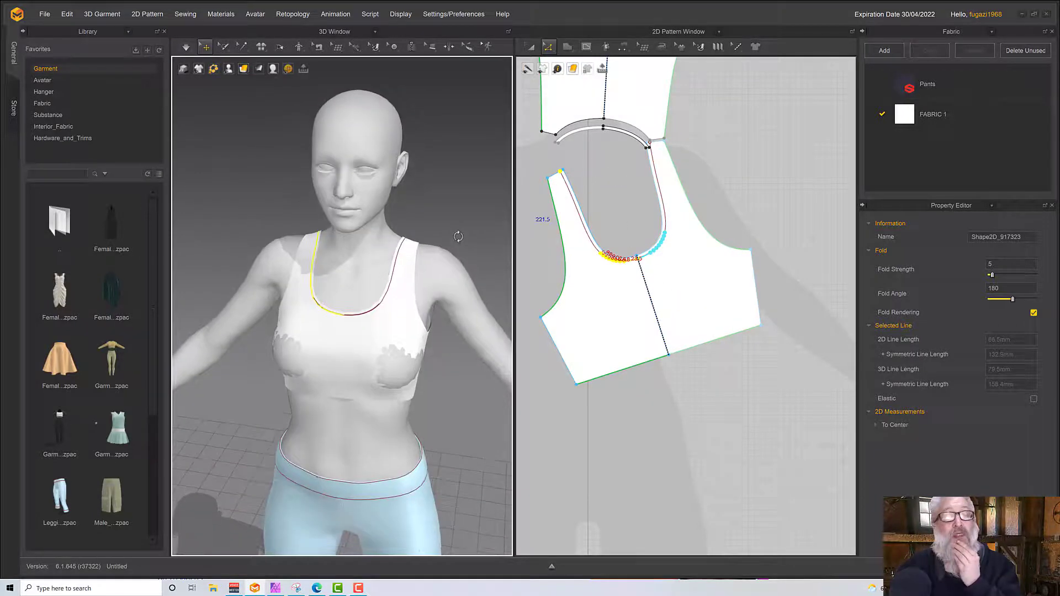
# Step: Remove linked editing from the front bodice piece
pyautogui.click(533, 48)
pyautogui.click(535, 50)
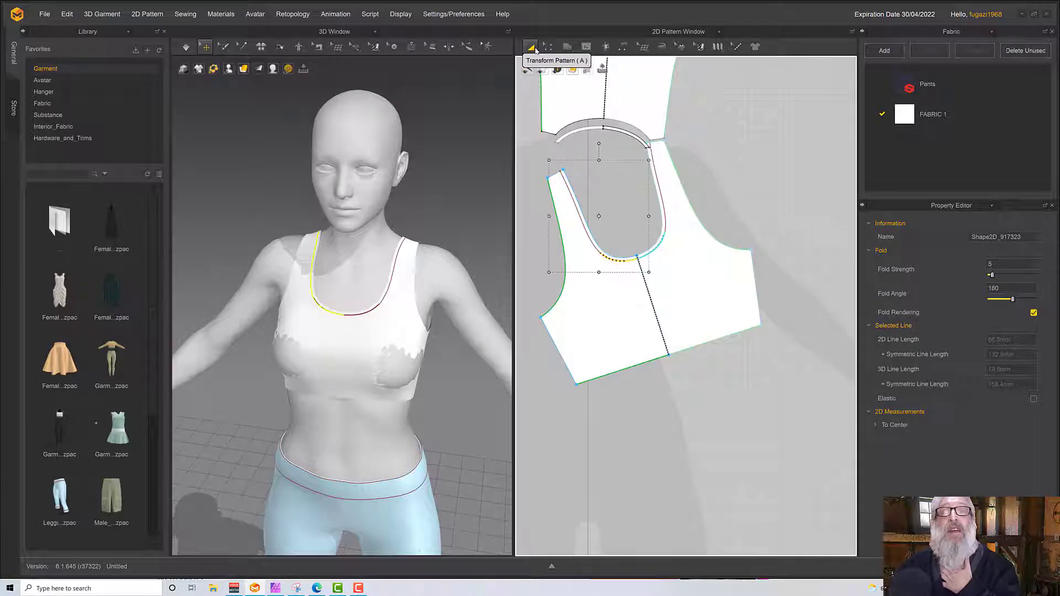
pyautogui.click(635, 286)
pyautogui.rightClick(636, 287)
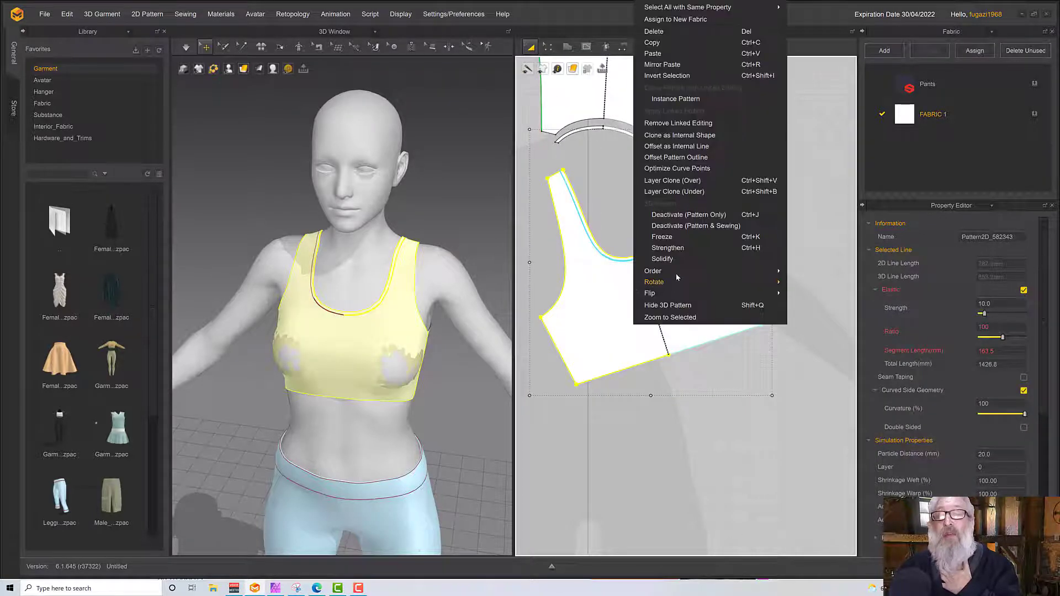
pyautogui.click(678, 123)
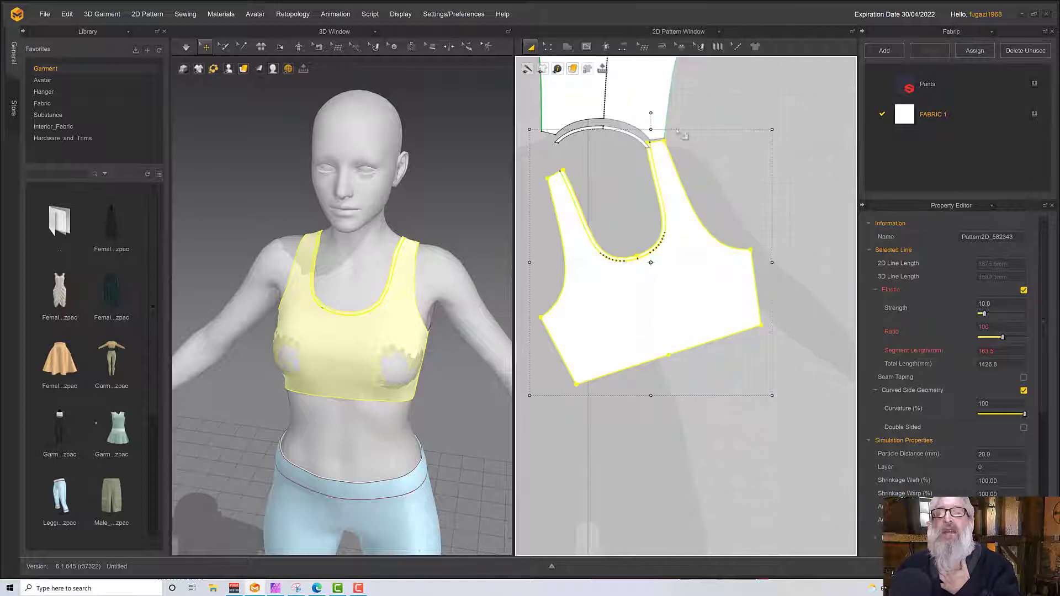
# Step: Delete the duplicate neckline internal line on both halves of the front piece, keeping the other line
pyautogui.moveTo(548, 46); pyautogui.dragTo(566, 74)
pyautogui.click(664, 200)
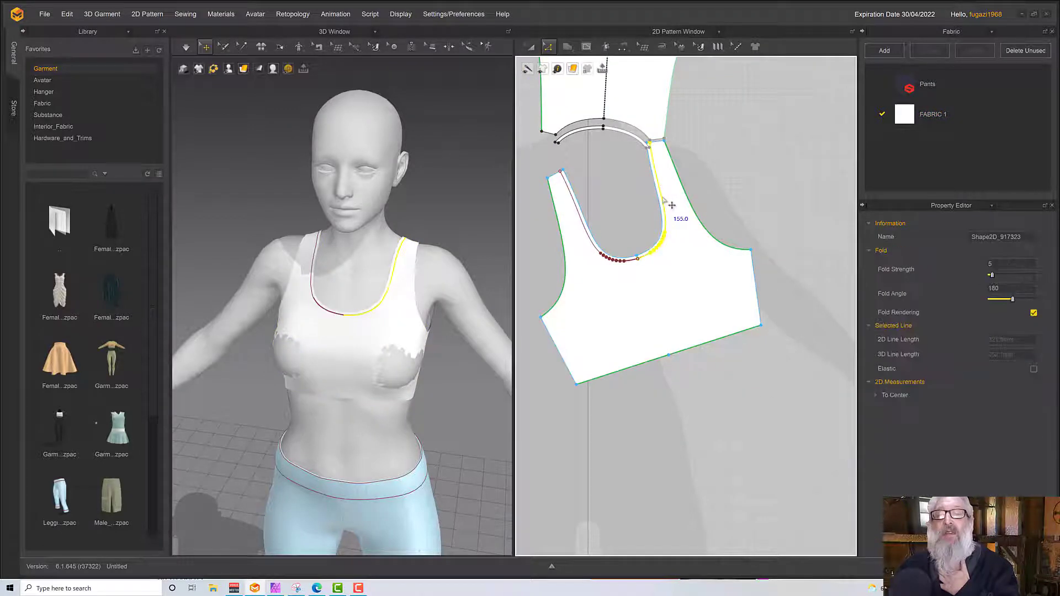
pyautogui.scroll(-3, 634, 289)
pyautogui.scroll(8, 644, 301)
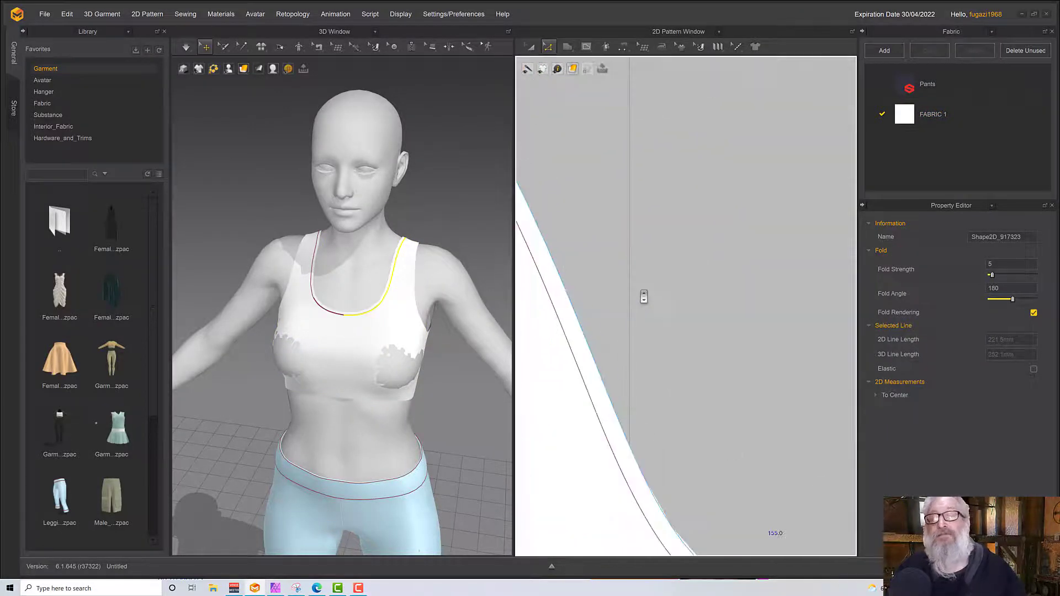
pyautogui.scroll(-4, 579, 201)
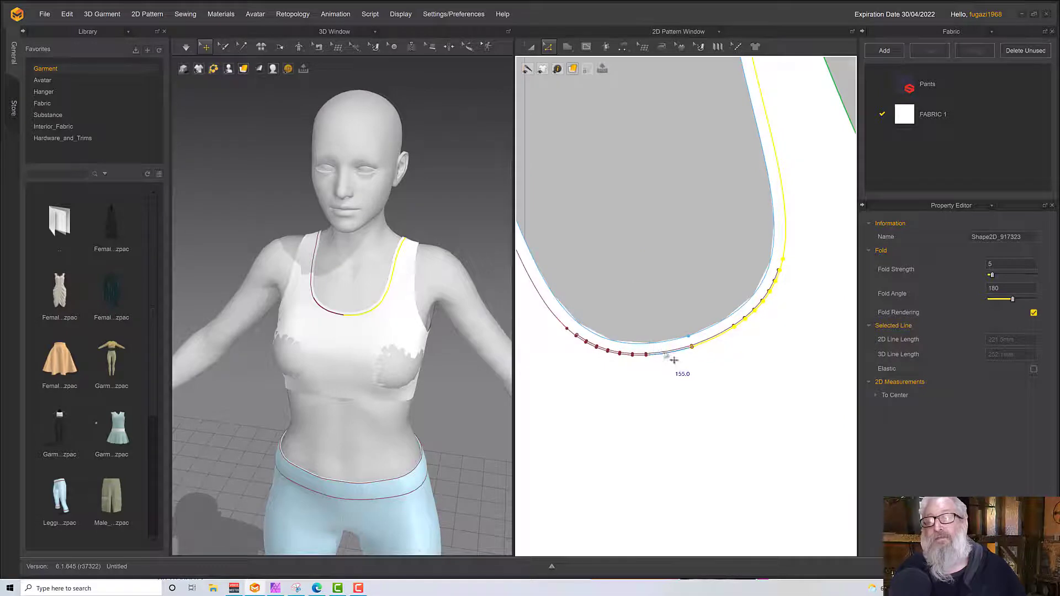
pyautogui.scroll(-4, 668, 357)
pyautogui.scroll(9, 670, 359)
pyautogui.moveTo(667, 347); pyautogui.dragTo(530, 111, button='middle')
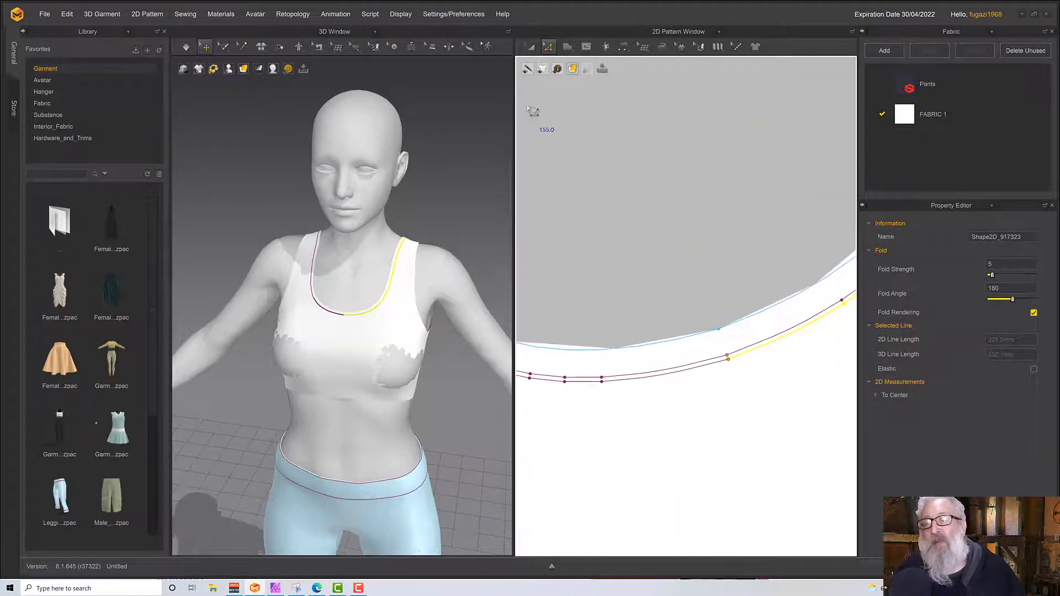
pyautogui.click(693, 368)
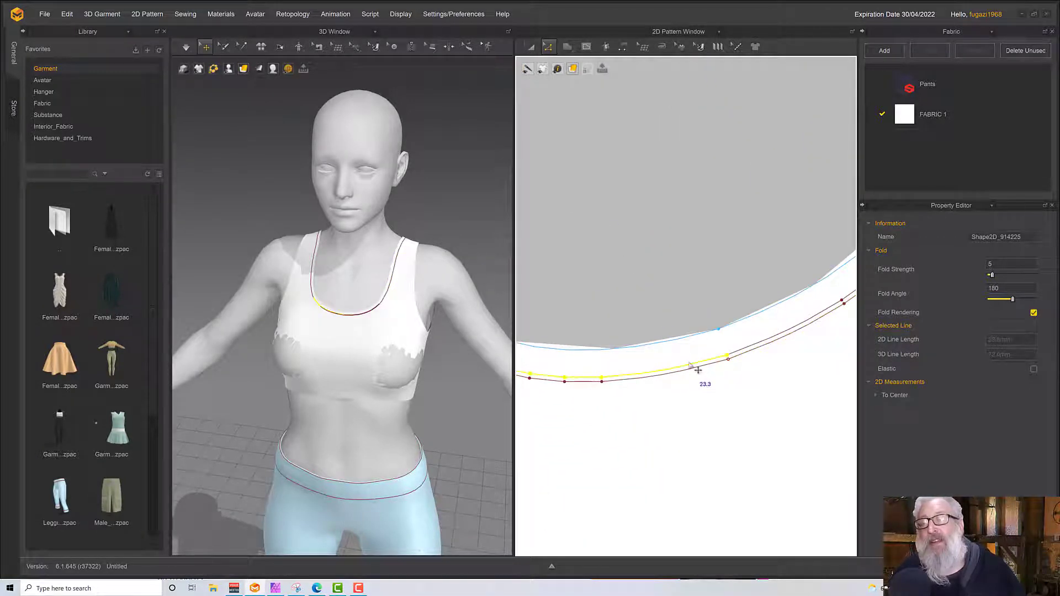
pyautogui.scroll(-1, 698, 370)
pyautogui.keyDown('shift'); pyautogui.click(721, 324); pyautogui.keyUp('shift')
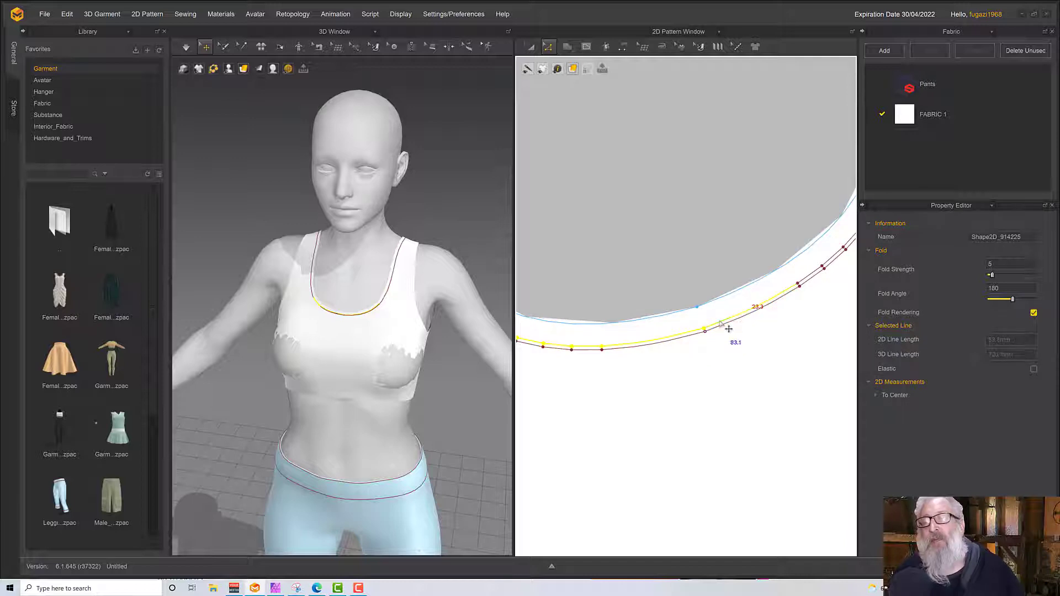
pyautogui.scroll(-2, 722, 326)
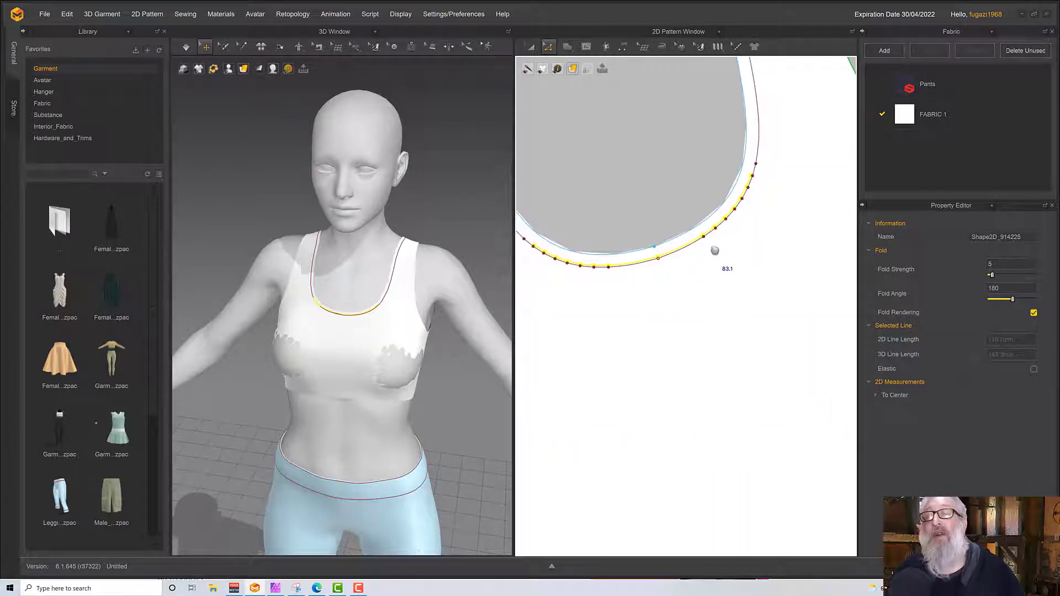
pyautogui.click(709, 268)
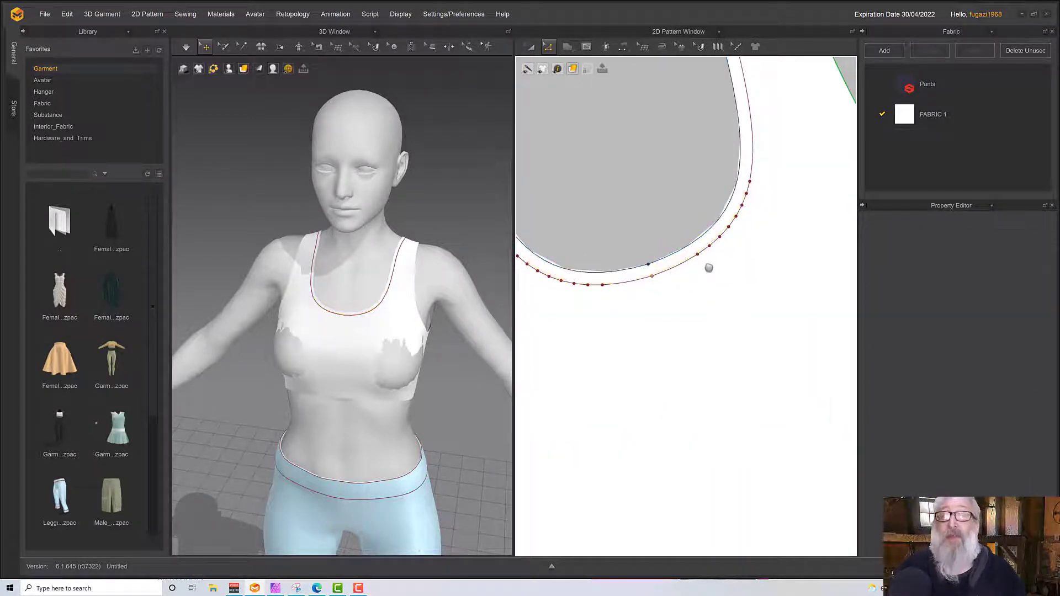
# Step: Cut and sew the front piece along both halves of its remaining neckline internal line
pyautogui.click(671, 269)
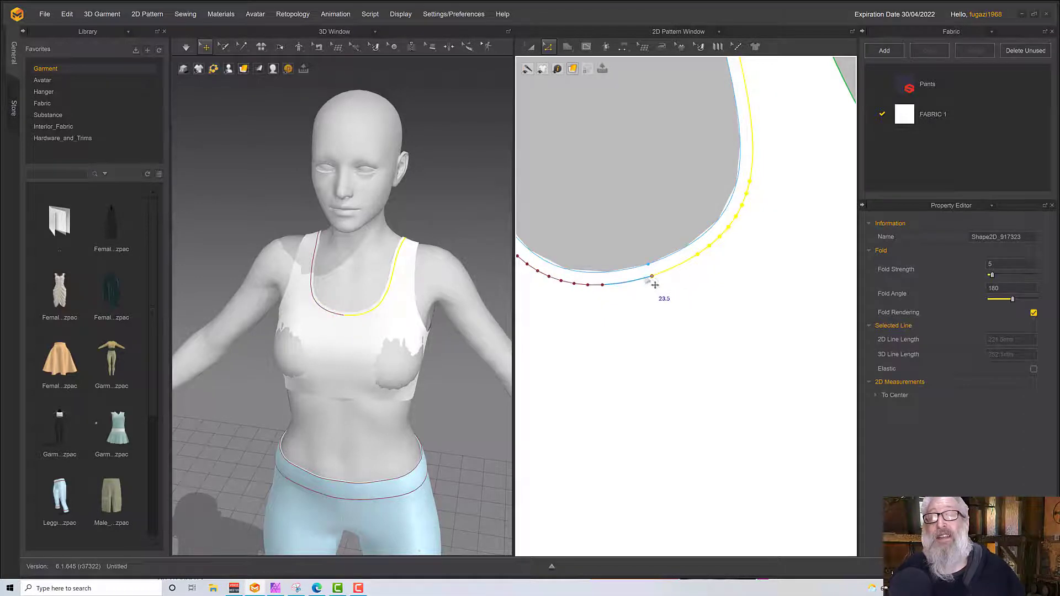
pyautogui.keyDown('shift'); pyautogui.click(645, 278); pyautogui.keyUp('shift')
pyautogui.rightClick(645, 279)
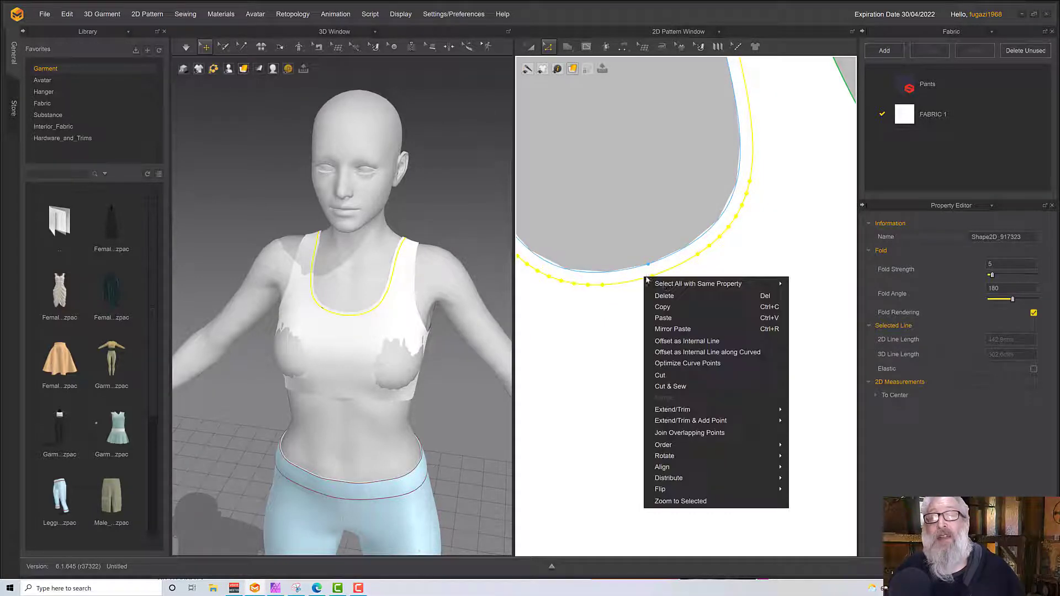
pyautogui.click(685, 386)
pyautogui.scroll(-5, 671, 327)
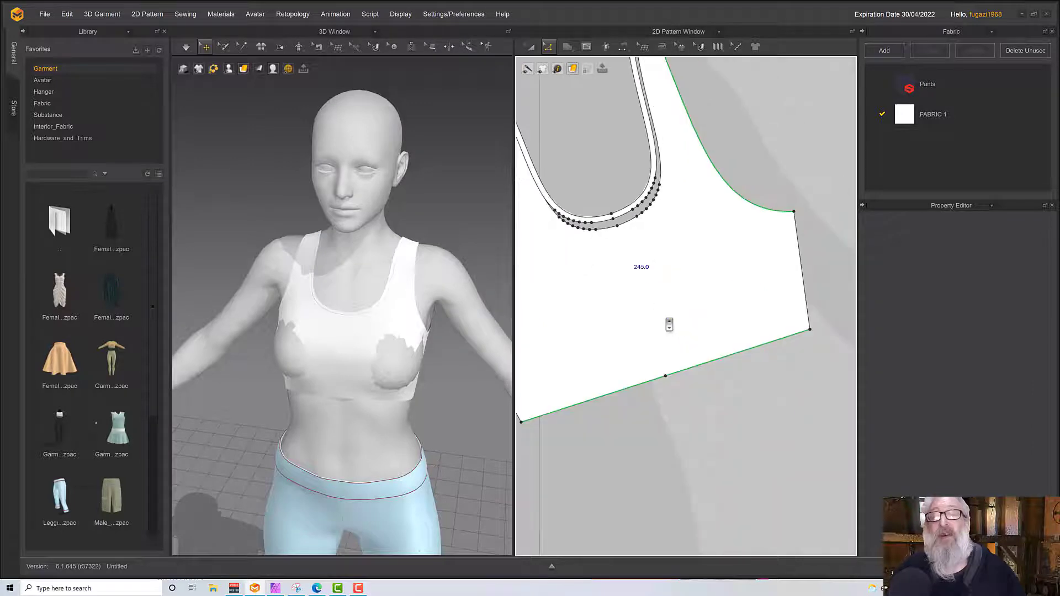
pyautogui.moveTo(676, 304); pyautogui.dragTo(689, 317, button='middle')
# Step: Simulate the garment with its new front neckline band and inspect the neckline and shoulder on the avatar
pyautogui.moveTo(411, 280); pyautogui.dragTo(429, 303, button='right')
pyautogui.press('space')
pyautogui.scroll(-4, 441, 382)
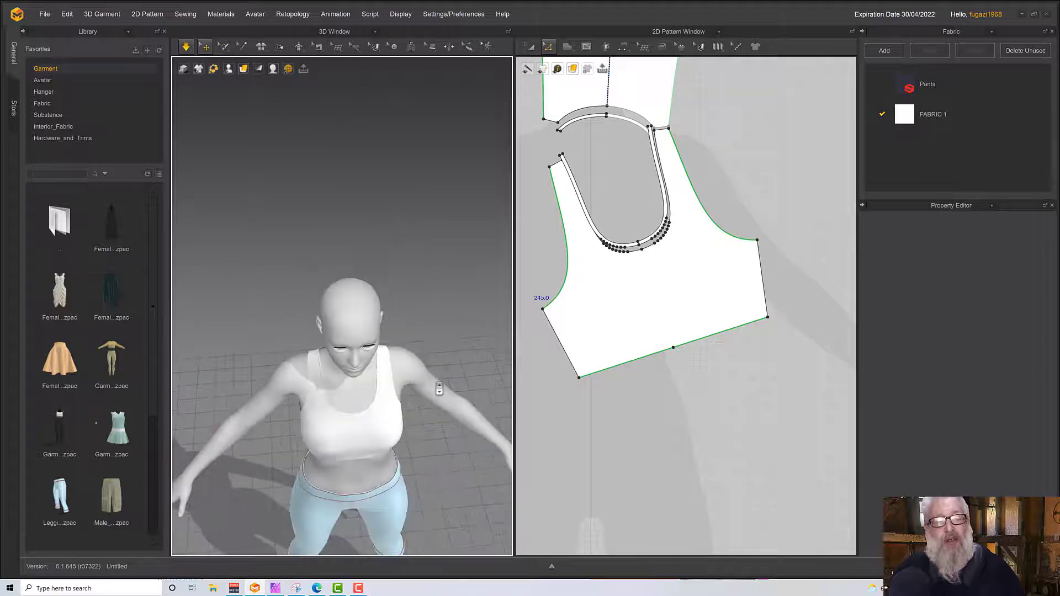
pyautogui.scroll(6, 439, 391)
pyautogui.scroll(-3, 439, 391)
pyautogui.moveTo(439, 391); pyautogui.dragTo(491, 377, button='right')
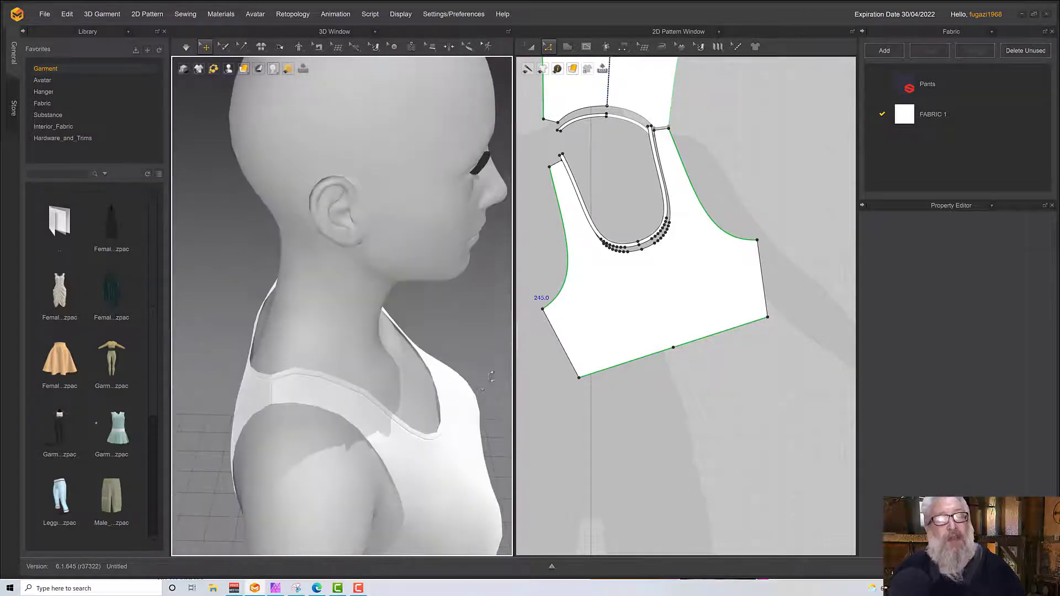
# Step: Simulate again while adjusting the back neckline band near the shoulder on the avatar, and inspect the back neckline
pyautogui.moveTo(313, 395); pyautogui.dragTo(329, 392, button='right')
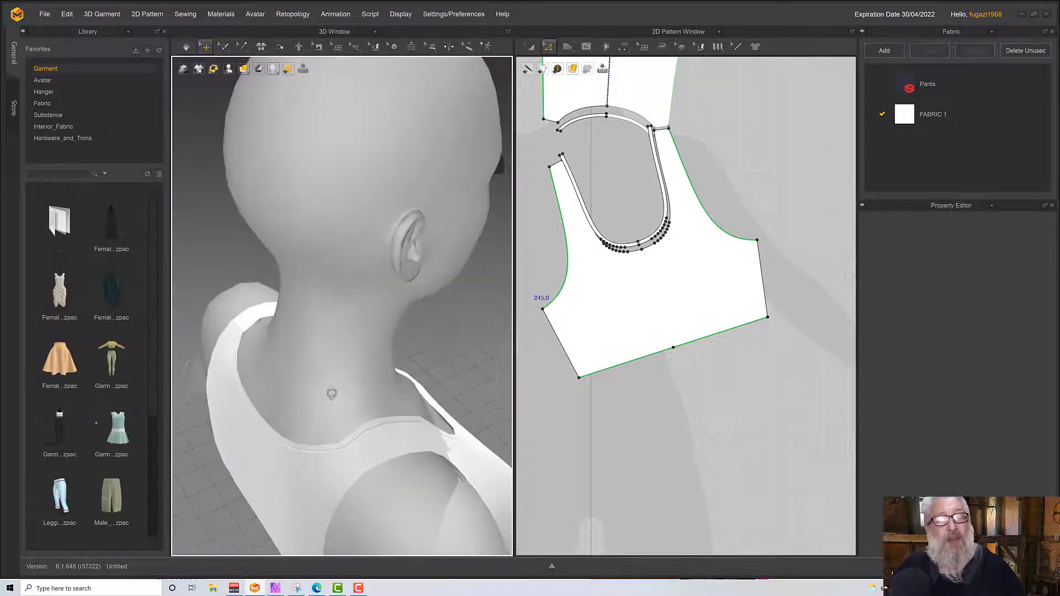
pyautogui.click(337, 449)
pyautogui.click(329, 442)
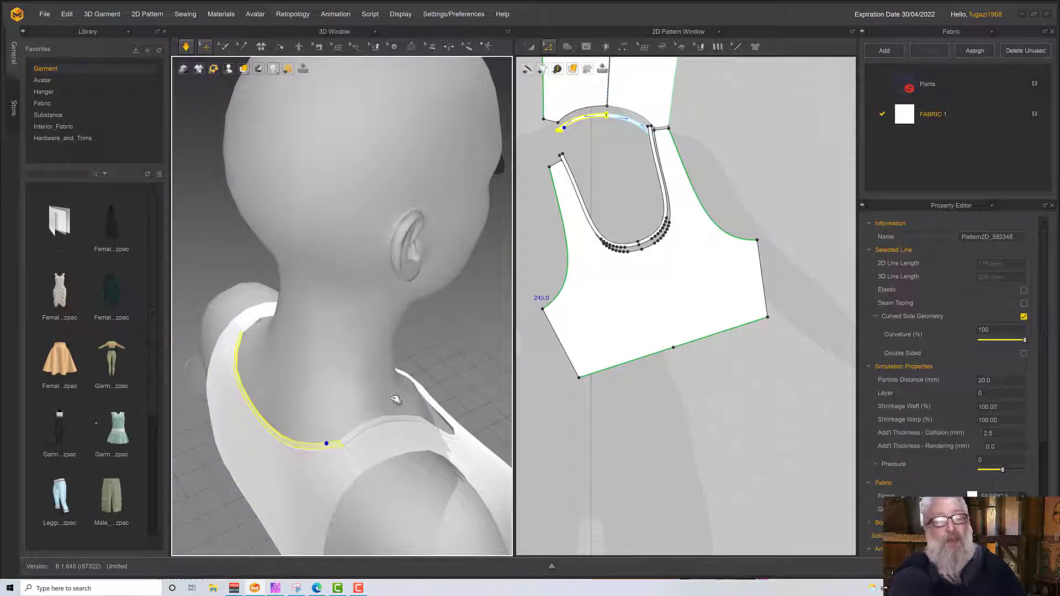
pyautogui.click(351, 431)
pyautogui.moveTo(349, 429); pyautogui.dragTo(326, 388, button='right')
pyautogui.moveTo(360, 370); pyautogui.dragTo(430, 368, button='right')
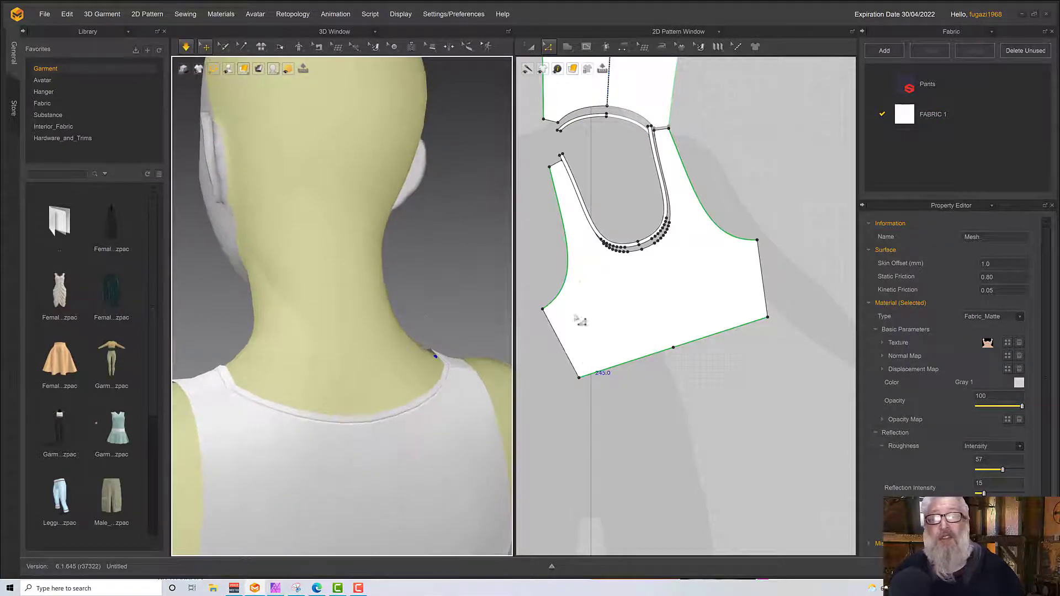
# Step: Match up the front strap's shoulder edge with the back piece's shoulder edge, using the To Center option
pyautogui.click(569, 232)
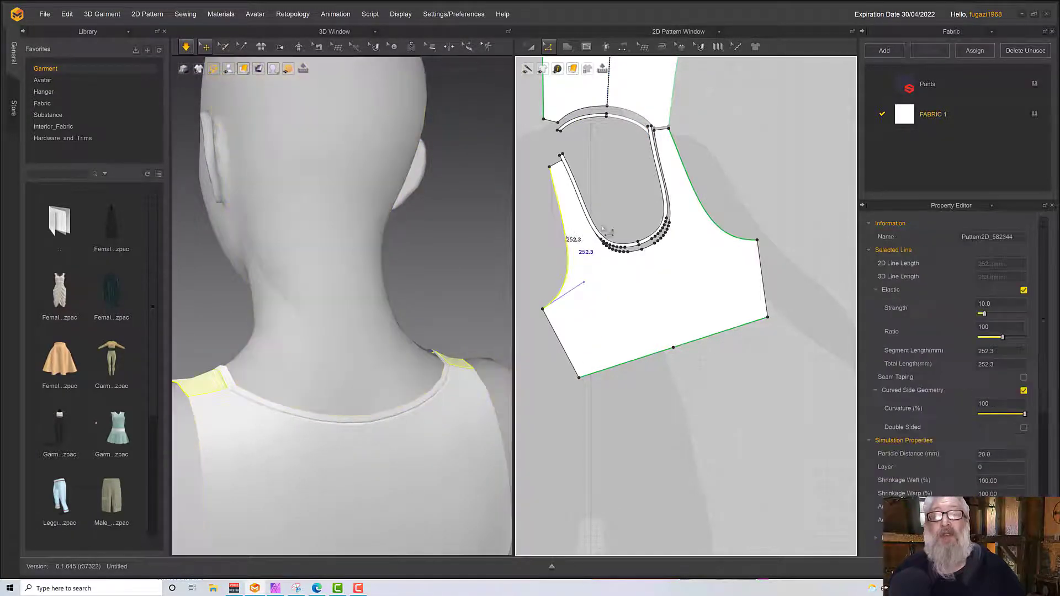
pyautogui.click(665, 129)
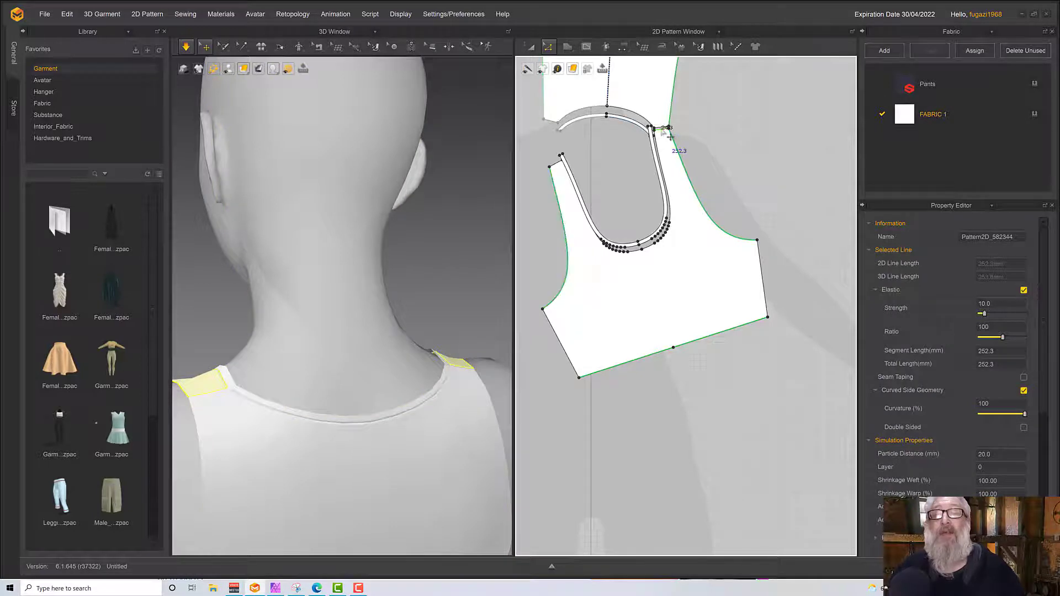
pyautogui.scroll(6, 665, 128)
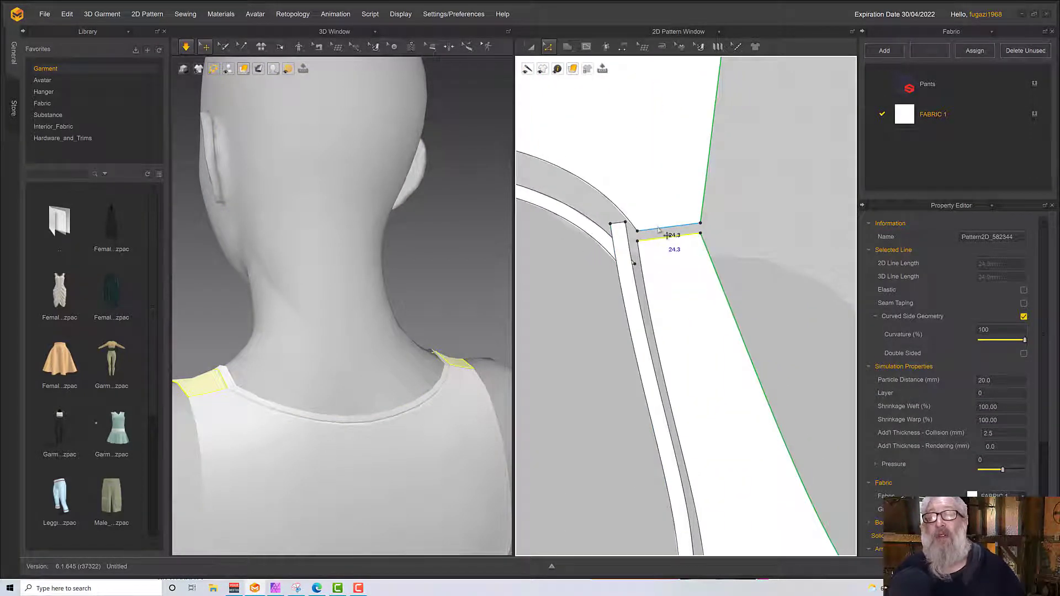
pyautogui.click(660, 227)
pyautogui.rightClick(658, 227)
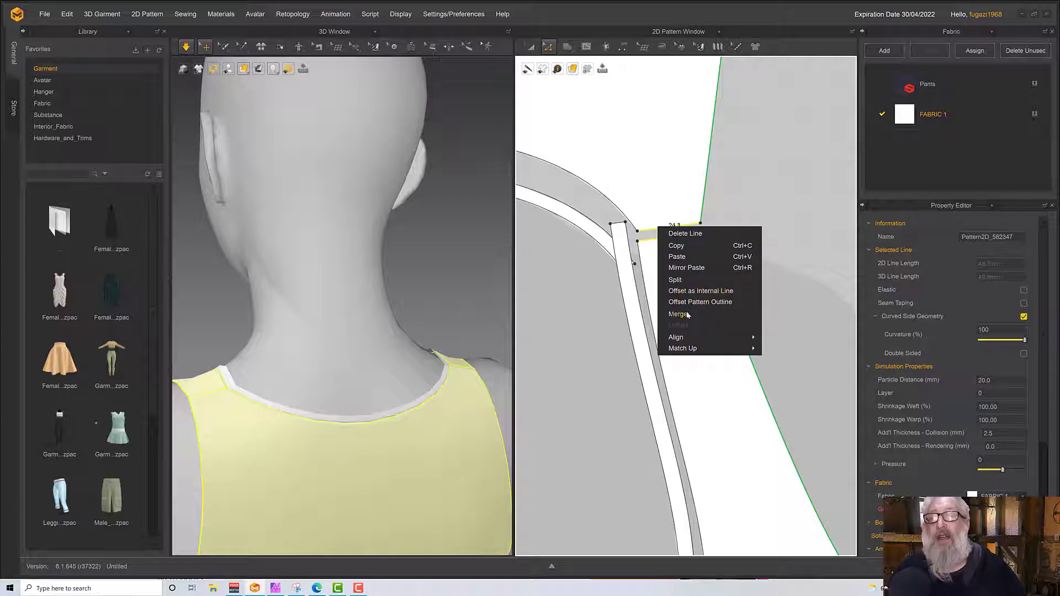
pyautogui.moveTo(690, 348)
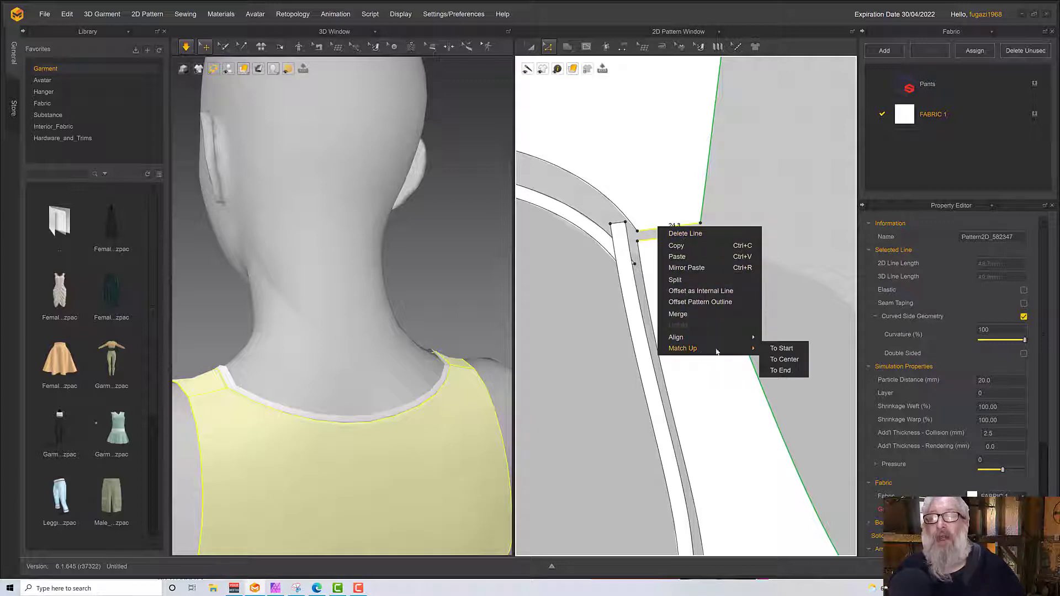
pyautogui.click(779, 362)
pyautogui.moveTo(724, 260); pyautogui.dragTo(664, 247, button='middle')
pyautogui.scroll(9, 665, 247)
pyautogui.scroll(-11, 664, 247)
pyautogui.scroll(-3, 668, 246)
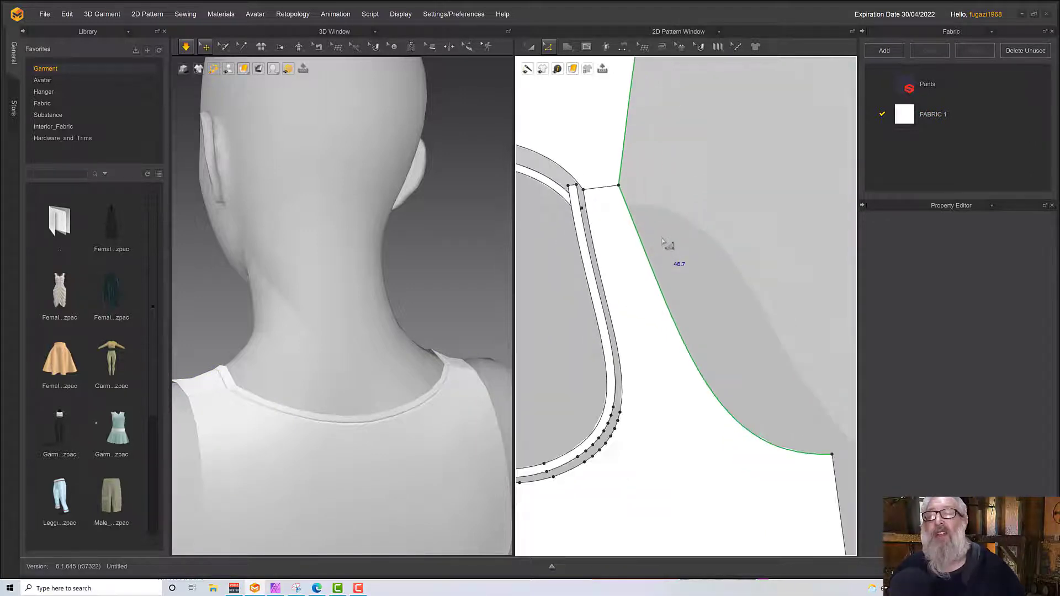
# Step: Reshape the back piece's armhole by pulling its curve inward, smoothing the transition into the front armhole at the shoulder
pyautogui.click(642, 213)
pyautogui.moveTo(673, 235); pyautogui.dragTo(678, 247, button='middle')
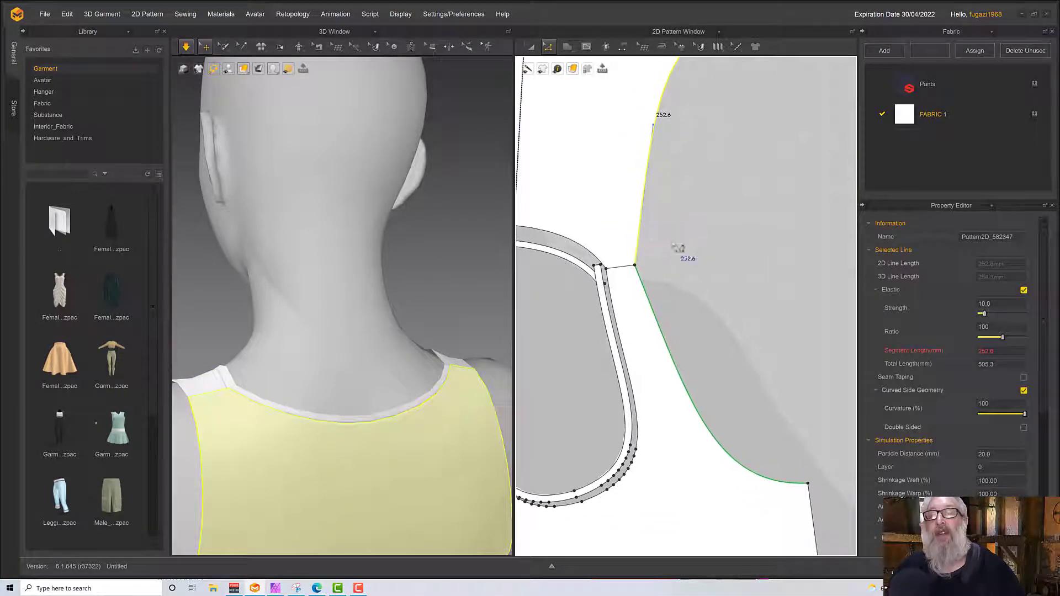
pyautogui.moveTo(703, 168); pyautogui.dragTo(688, 234, button='middle')
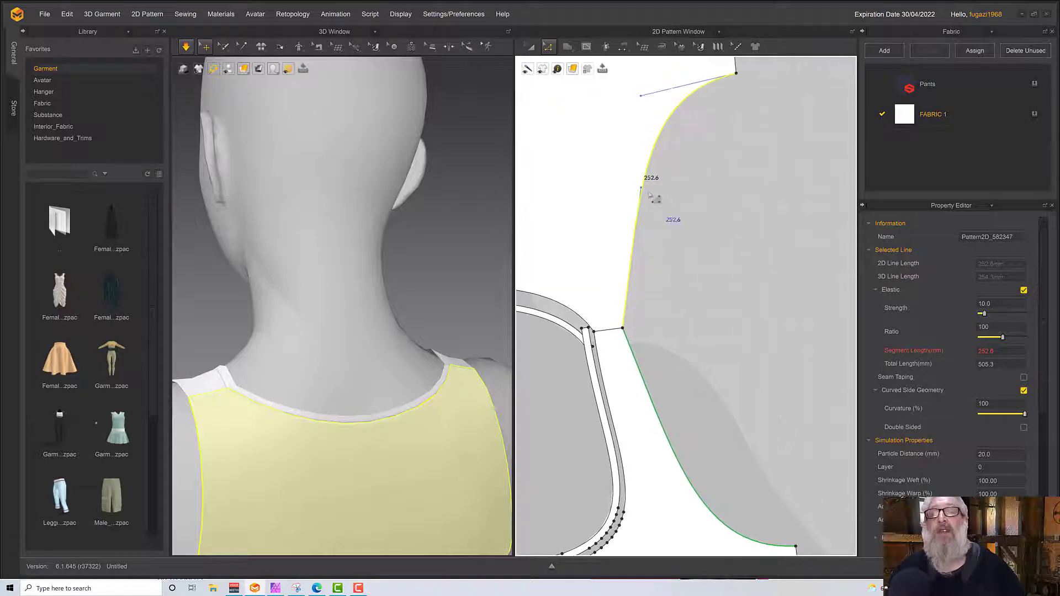
pyautogui.moveTo(642, 188); pyautogui.dragTo(616, 191)
pyautogui.press('Escape')
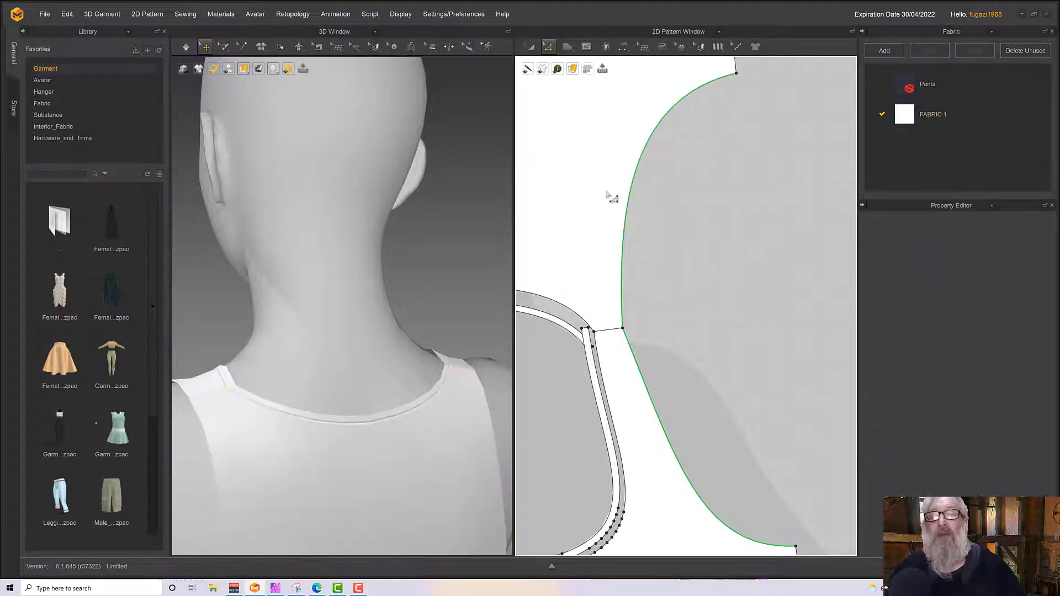
# Step: Pull the back armhole's curve handle nearest the shoulder further inward to deepen the curve
pyautogui.click(627, 208)
pyautogui.moveTo(620, 192); pyautogui.dragTo(597, 189)
pyautogui.press('Escape')
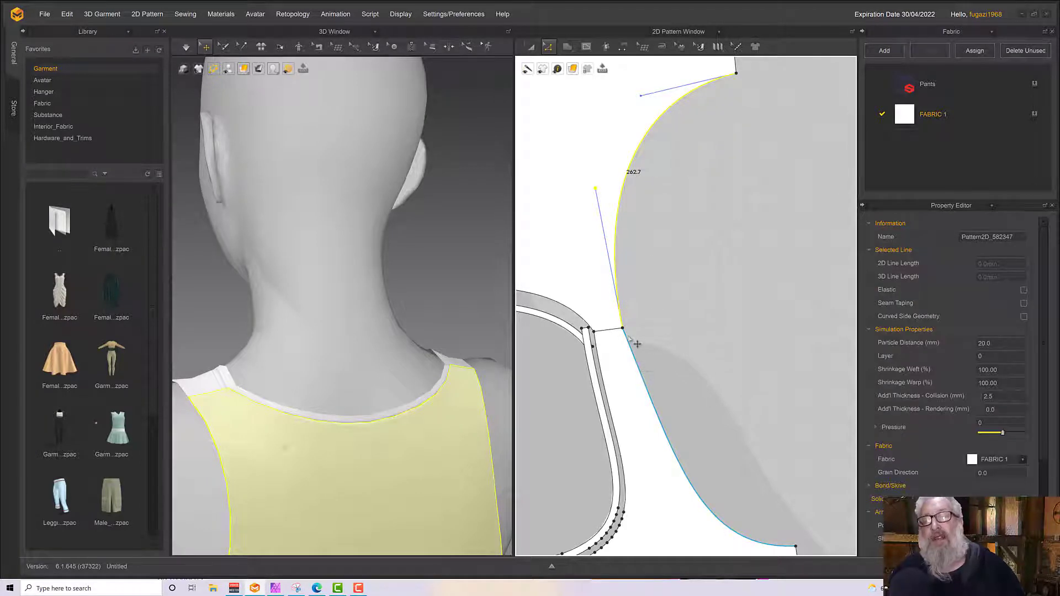
# Step: Reshape the front armhole by pulling its curve handle near the shoulder inward, smoothing its transition into the back armhole
pyautogui.scroll(6, 636, 344)
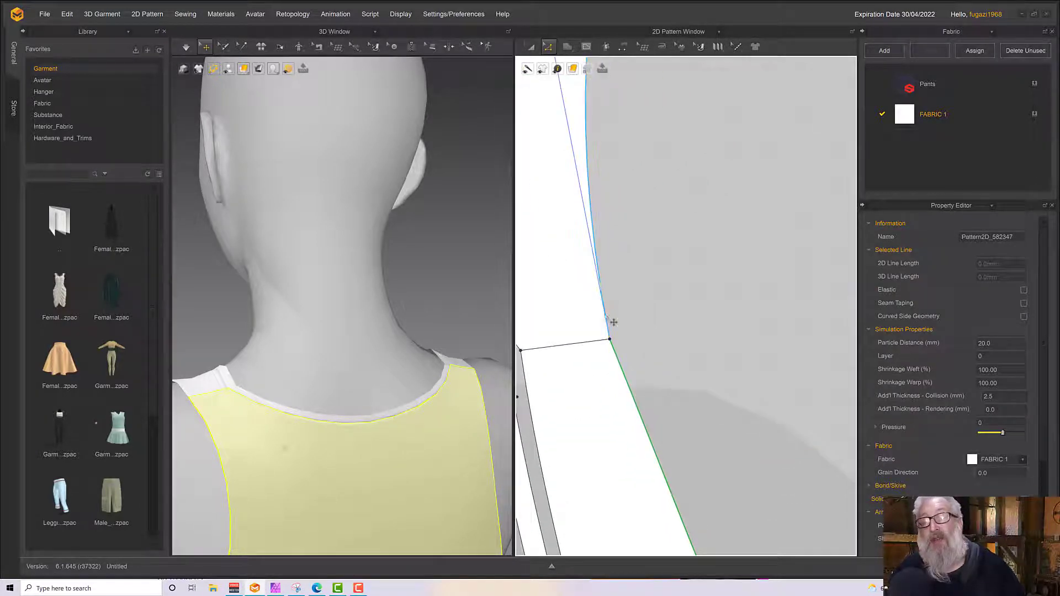
pyautogui.click(623, 368)
pyautogui.scroll(-2, 630, 364)
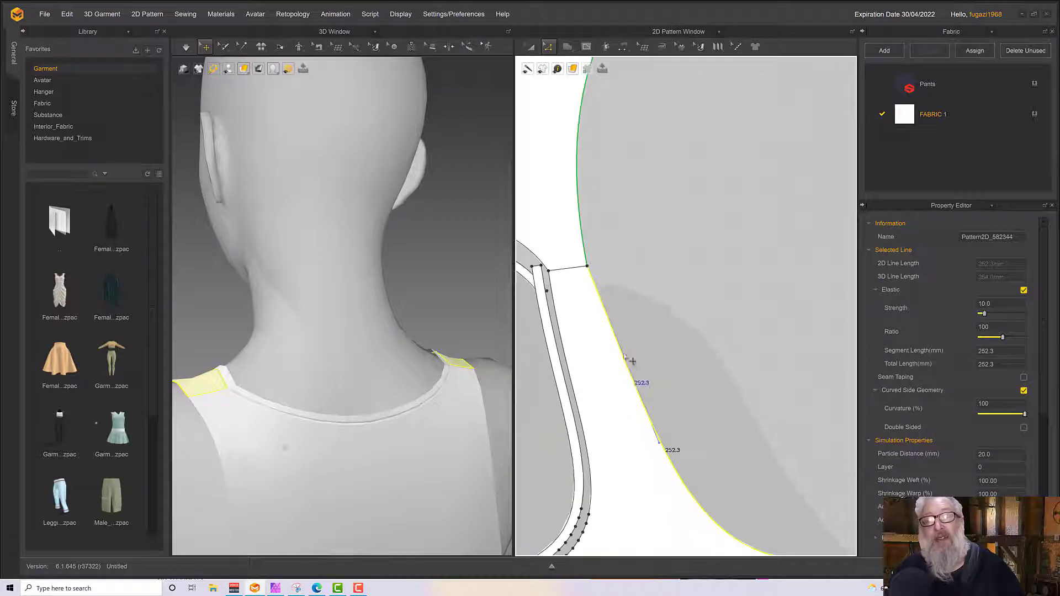
pyautogui.scroll(-2, 626, 357)
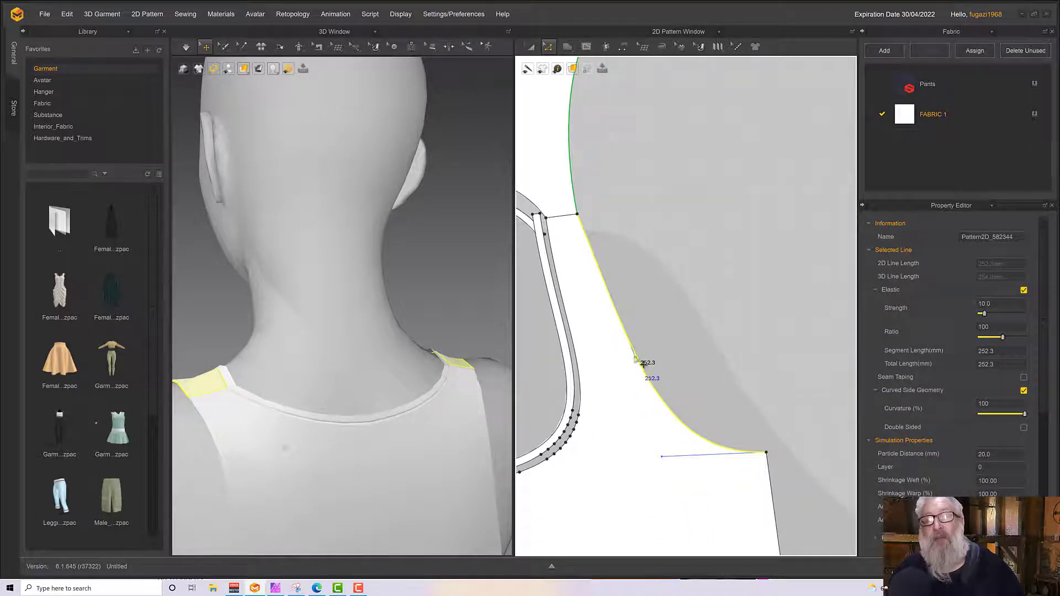
pyautogui.moveTo(640, 362); pyautogui.dragTo(621, 360)
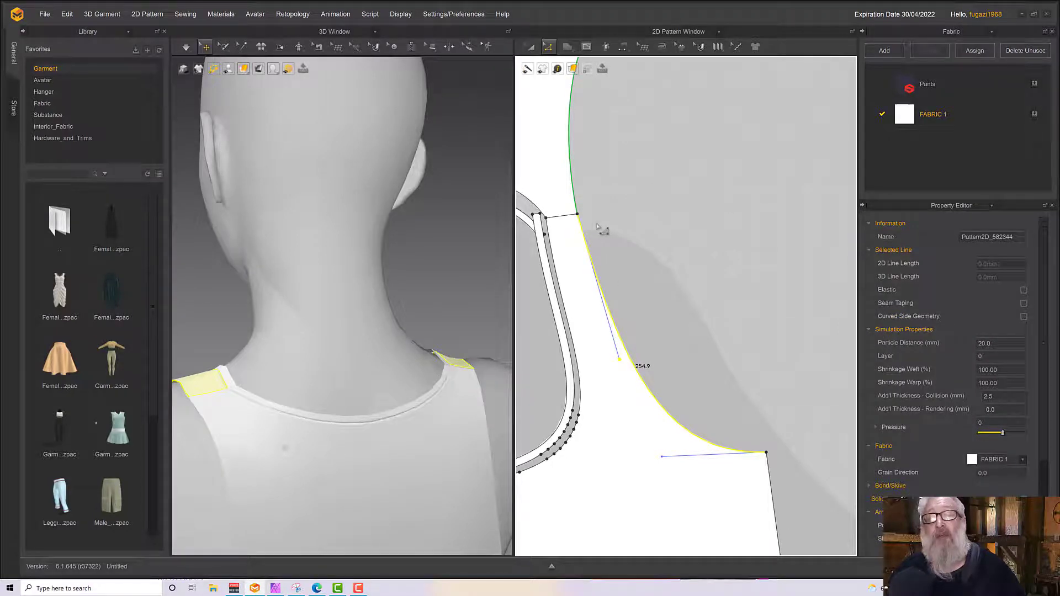
# Step: Offset the back piece's armhole curve as an internal line at a distance of 5 mm
pyautogui.scroll(1, 599, 228)
pyautogui.click(579, 195)
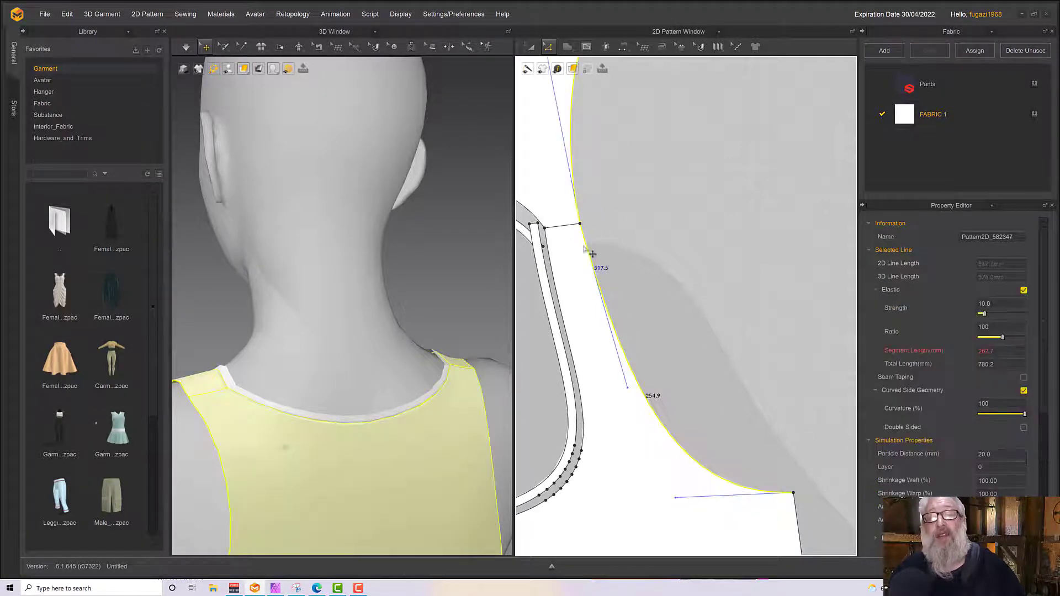
pyautogui.click(576, 172)
pyautogui.rightClick(576, 172)
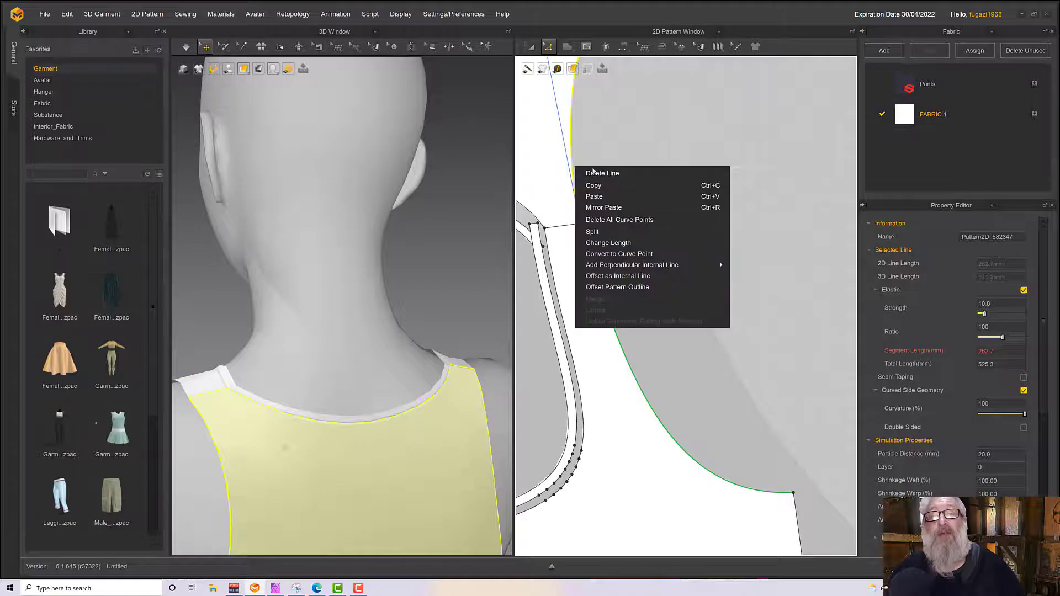
pyautogui.click(631, 276)
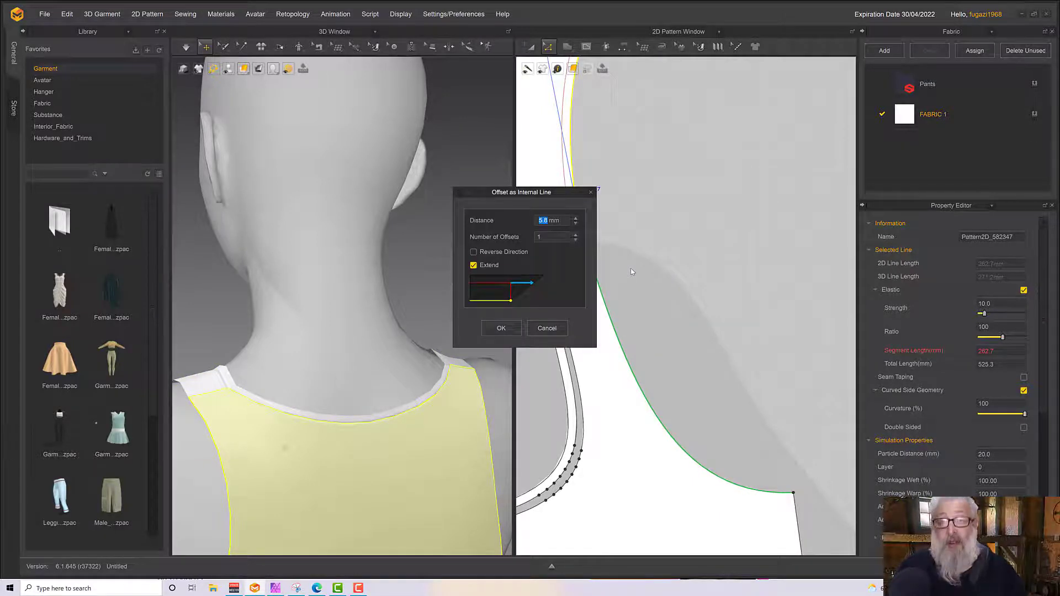
pyautogui.write('5')
pyautogui.click(501, 328)
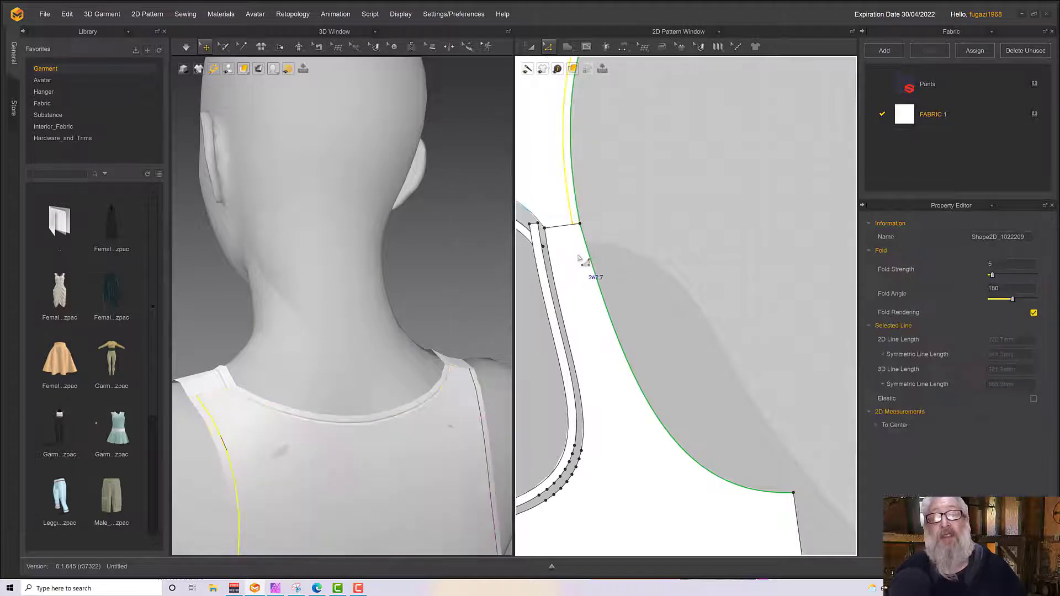
# Step: Offset the front piece's armhole curve as an internal line at a distance of 5 mm
pyautogui.click(586, 251)
pyautogui.rightClick(586, 250)
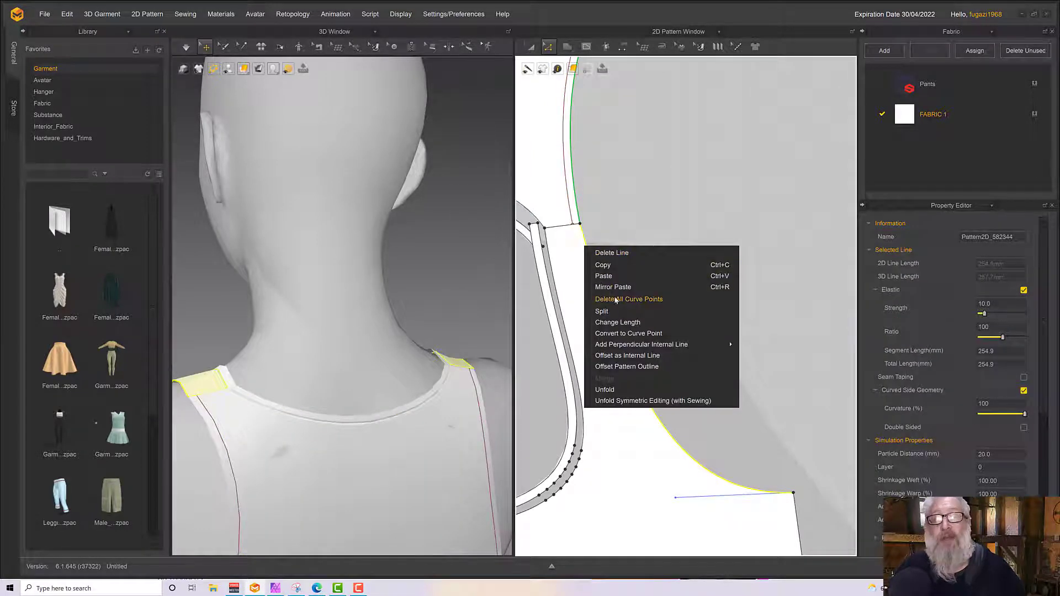
pyautogui.click(627, 355)
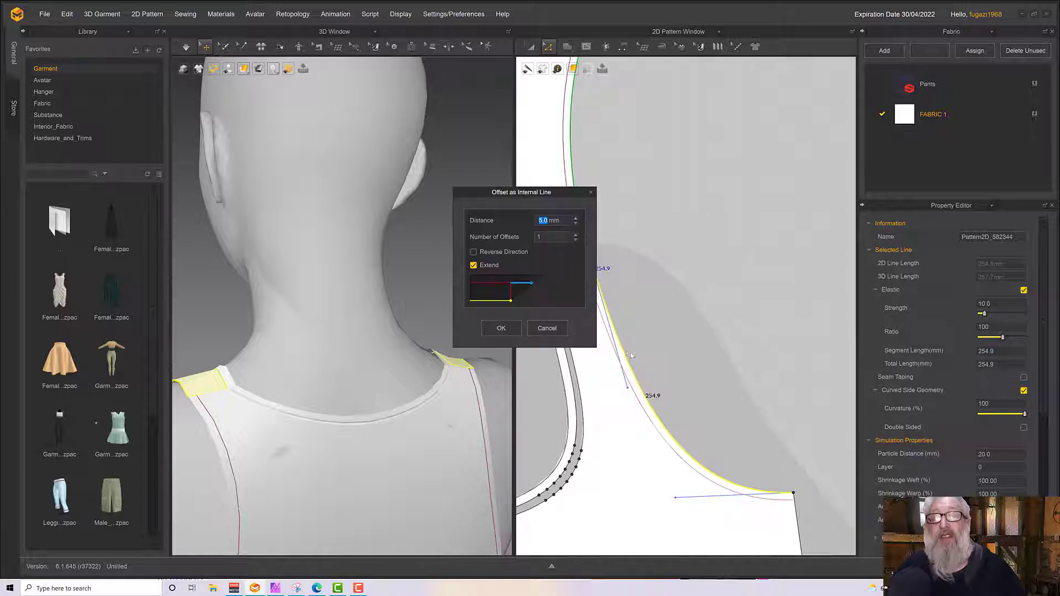
pyautogui.click(501, 328)
# Step: Check the joint of the two armhole offset lines at the shoulder seam and nudge the front line's endpoint to meet the back line
pyautogui.scroll(5, 628, 293)
pyautogui.scroll(5, 628, 294)
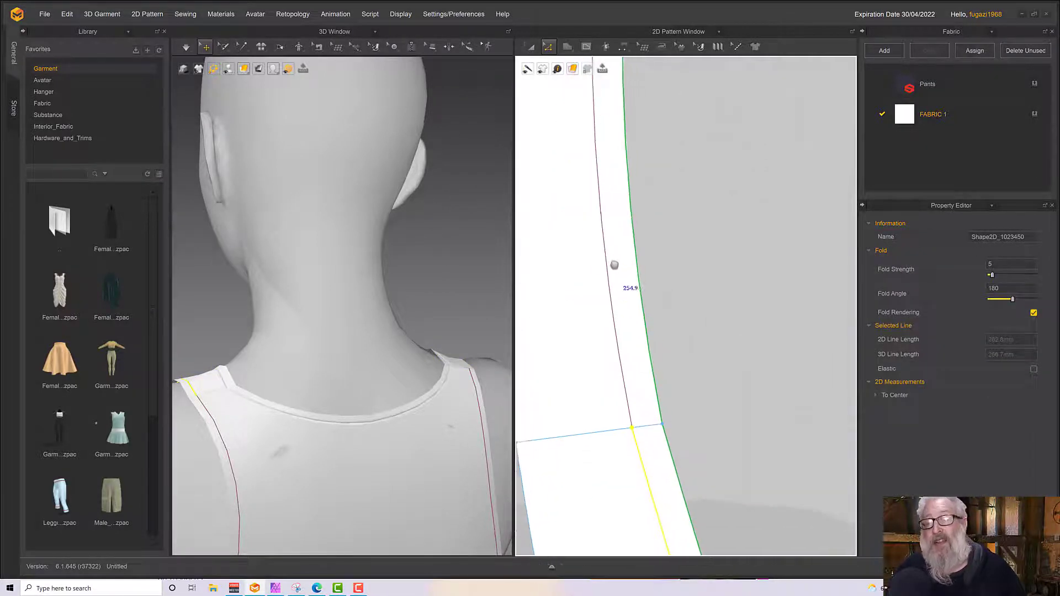
pyautogui.moveTo(623, 336); pyautogui.dragTo(569, 129, button='middle')
pyautogui.scroll(-1, 638, 397)
pyautogui.scroll(1, 638, 398)
pyautogui.moveTo(649, 404); pyautogui.dragTo(579, 230, button='middle')
pyautogui.scroll(-5, 582, 240)
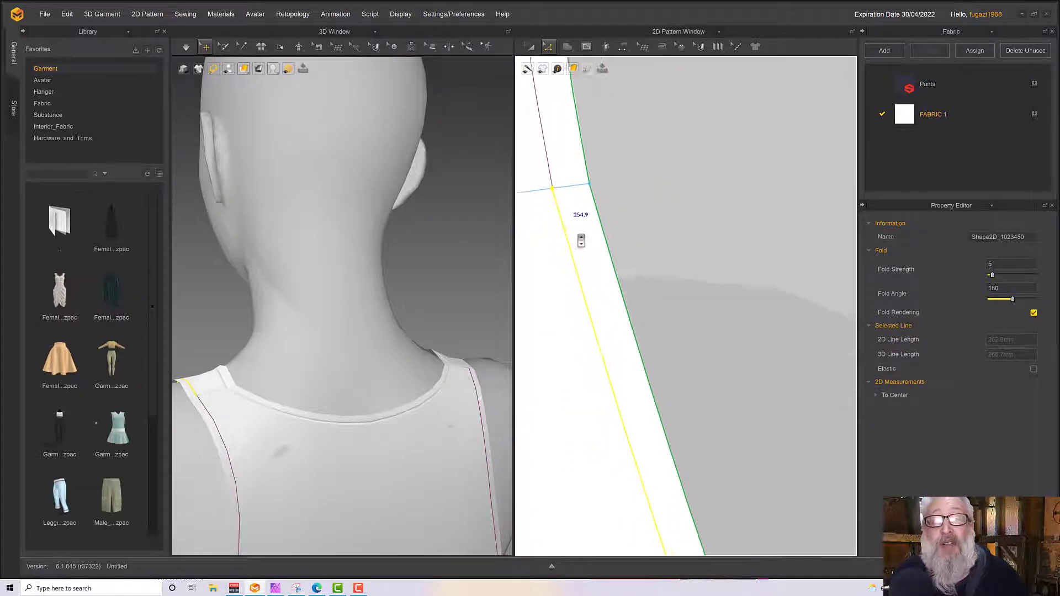
pyautogui.scroll(5, 581, 241)
pyautogui.click(580, 230)
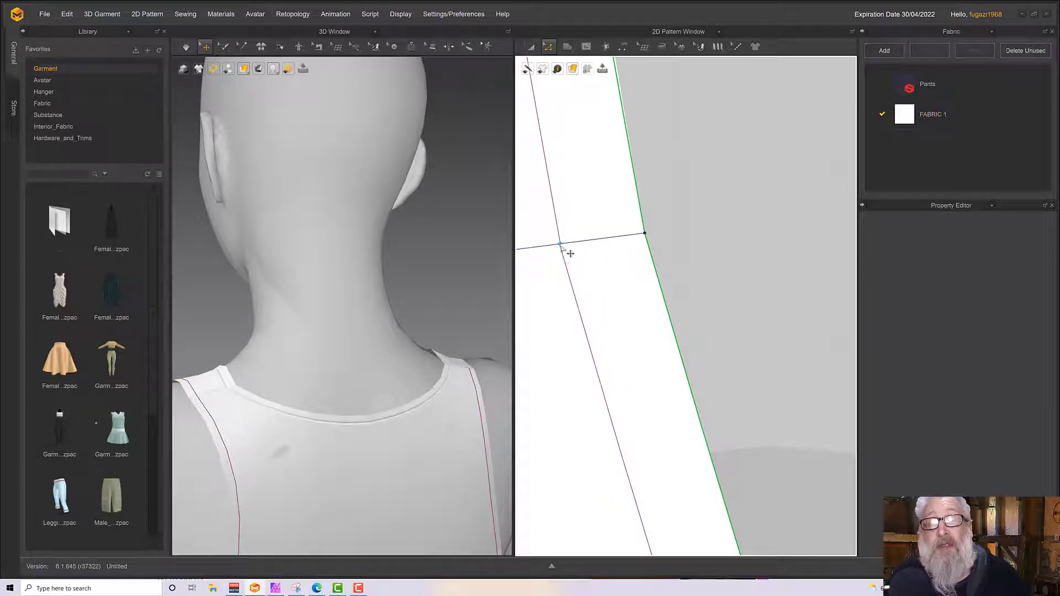
pyautogui.moveTo(562, 244)
pyautogui.mouseDown()
pyautogui.moveTo(582, 275)
pyautogui.moveTo(561, 245)
pyautogui.mouseUp()
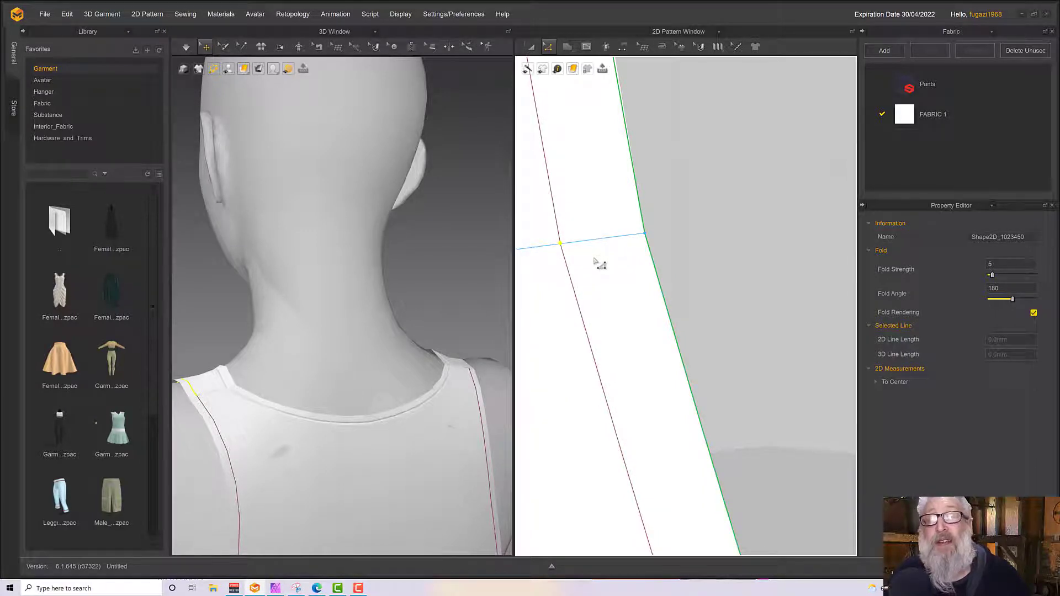
pyautogui.scroll(-1, 596, 264)
pyautogui.scroll(1, 599, 267)
pyautogui.scroll(-5, 601, 268)
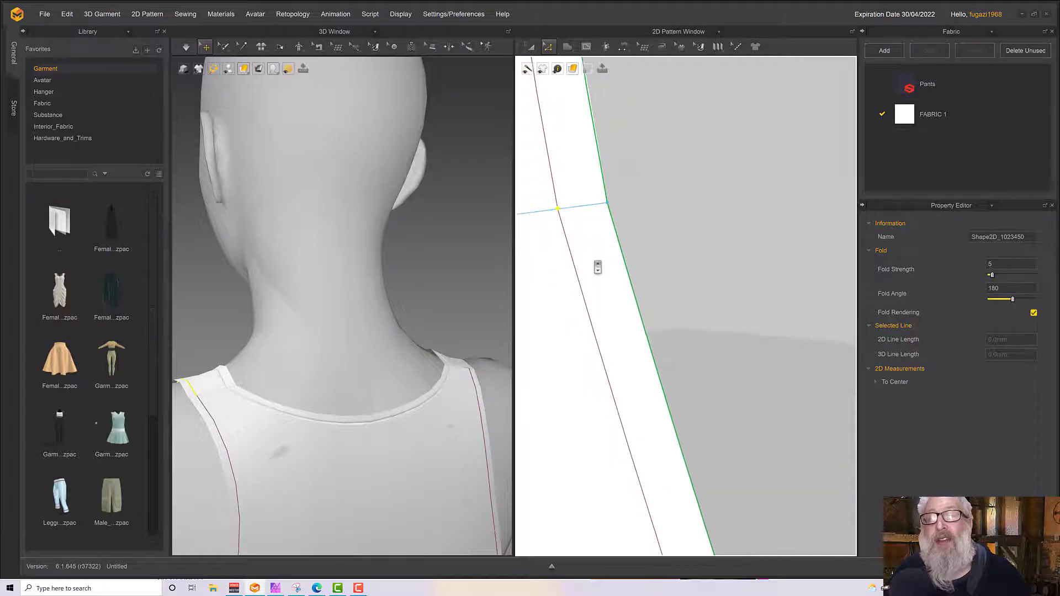
# Step: Match up the front piece's side seam with the back piece's side seam, using the To Center option
pyautogui.moveTo(625, 253); pyautogui.dragTo(673, 374, button='middle')
pyautogui.click(633, 272)
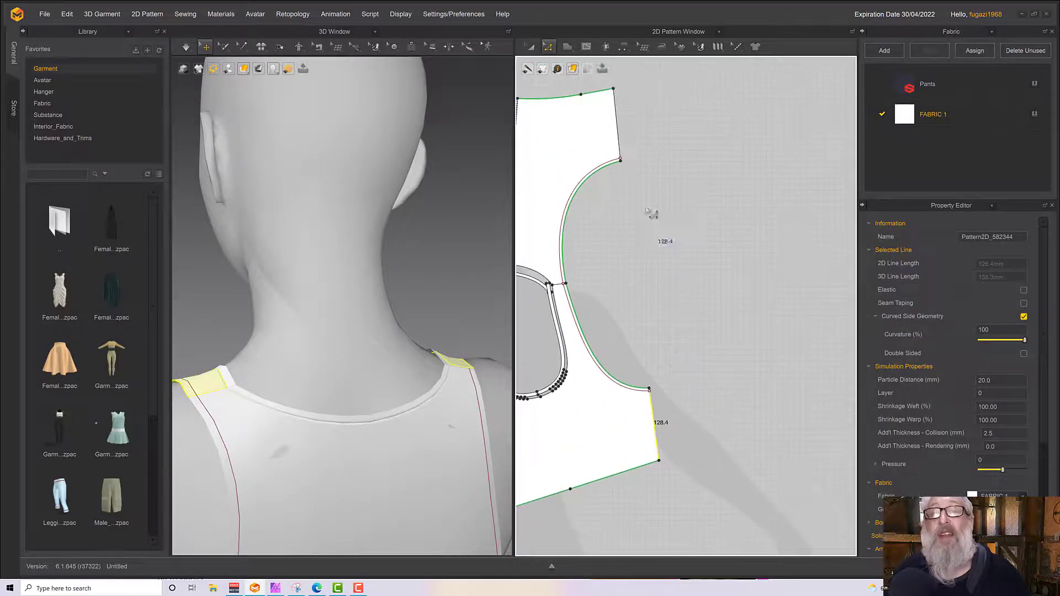
pyautogui.keyDown('shift'); pyautogui.click(620, 142); pyautogui.keyUp('shift')
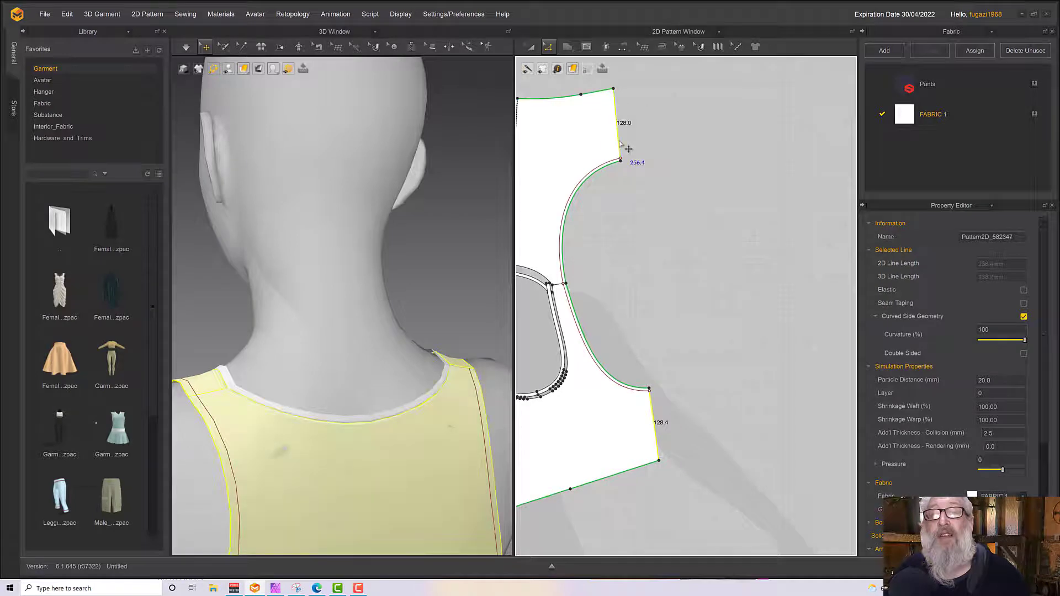
pyautogui.rightClick(621, 144)
pyautogui.moveTo(661, 275)
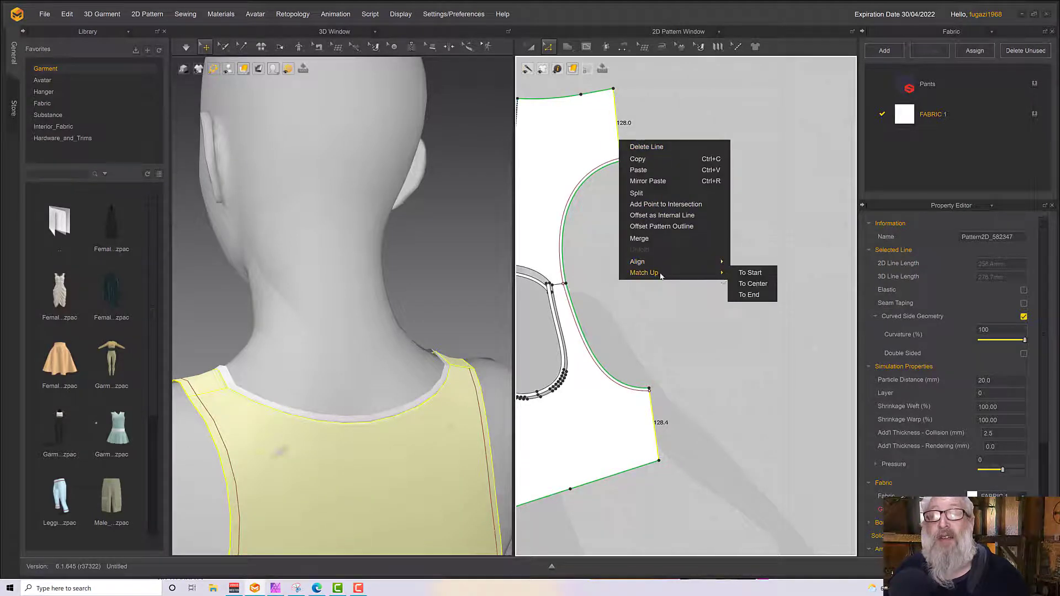
pyautogui.click(749, 286)
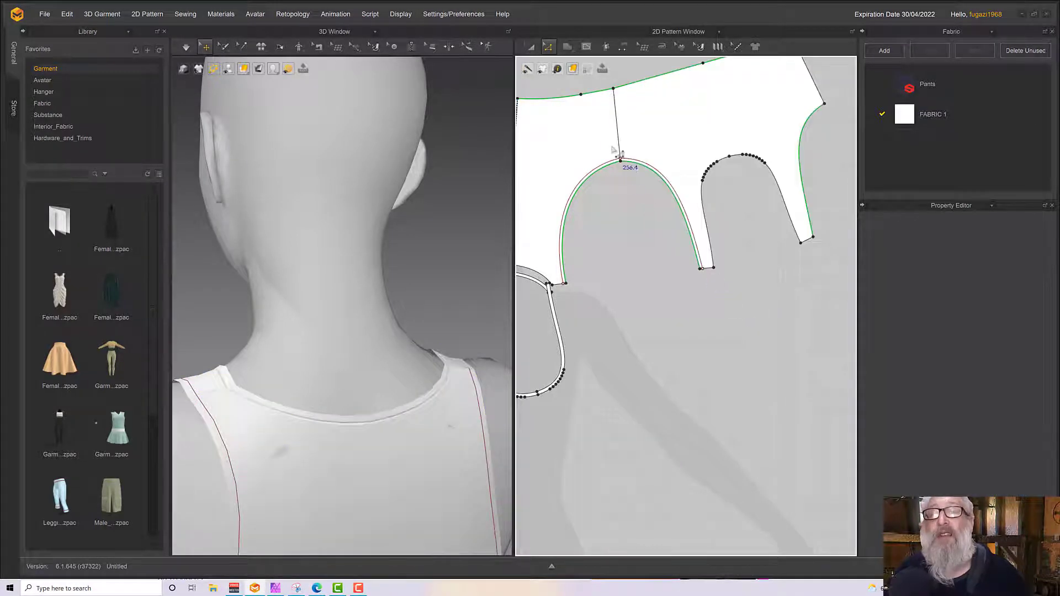
# Step: Examine where the front and back armhole offset lines meet at the underarm end of the side seam
pyautogui.scroll(5, 613, 150)
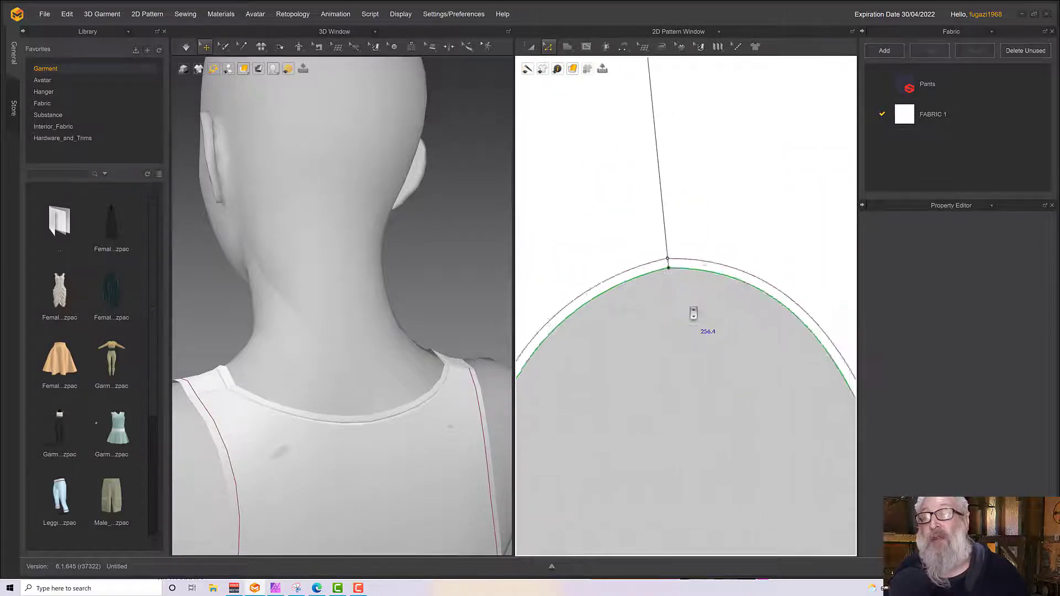
pyautogui.scroll(6, 694, 313)
pyautogui.moveTo(553, 111); pyautogui.dragTo(448, 38, button='middle')
pyautogui.scroll(3, 696, 317)
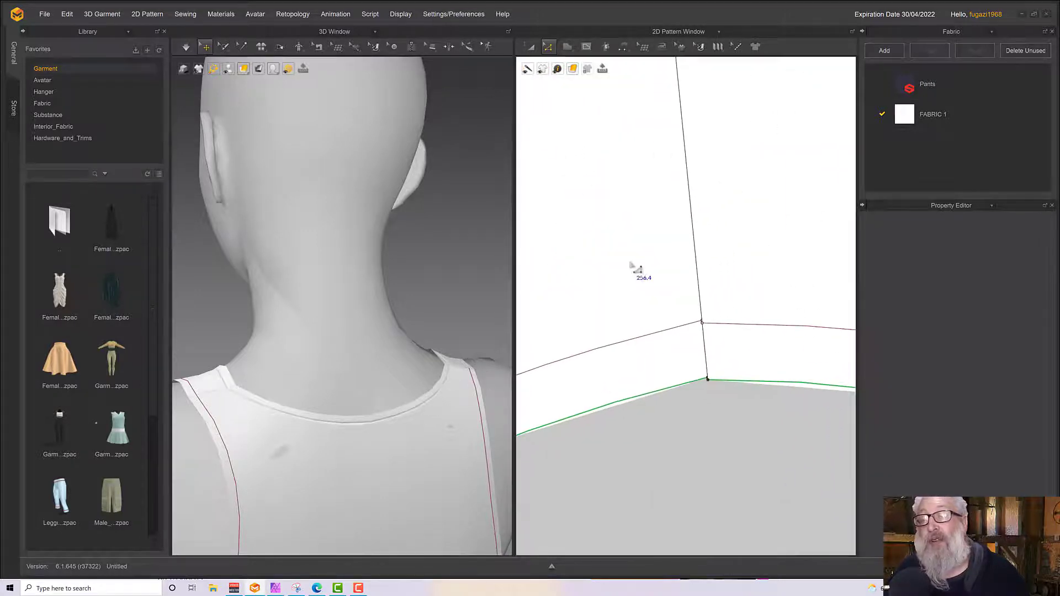
# Step: Examine the corner where the armhole's offset internal line meets the side seam line, checking its endpoints against the pattern edge
pyautogui.scroll(2, 694, 331)
pyautogui.moveTo(681, 313); pyautogui.dragTo(620, 235, button='middle')
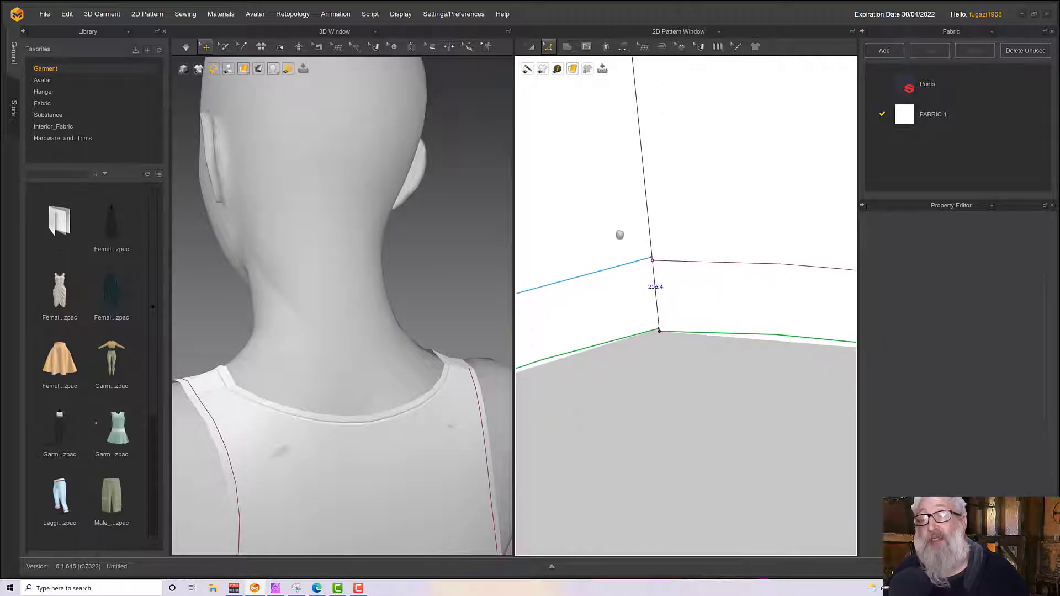
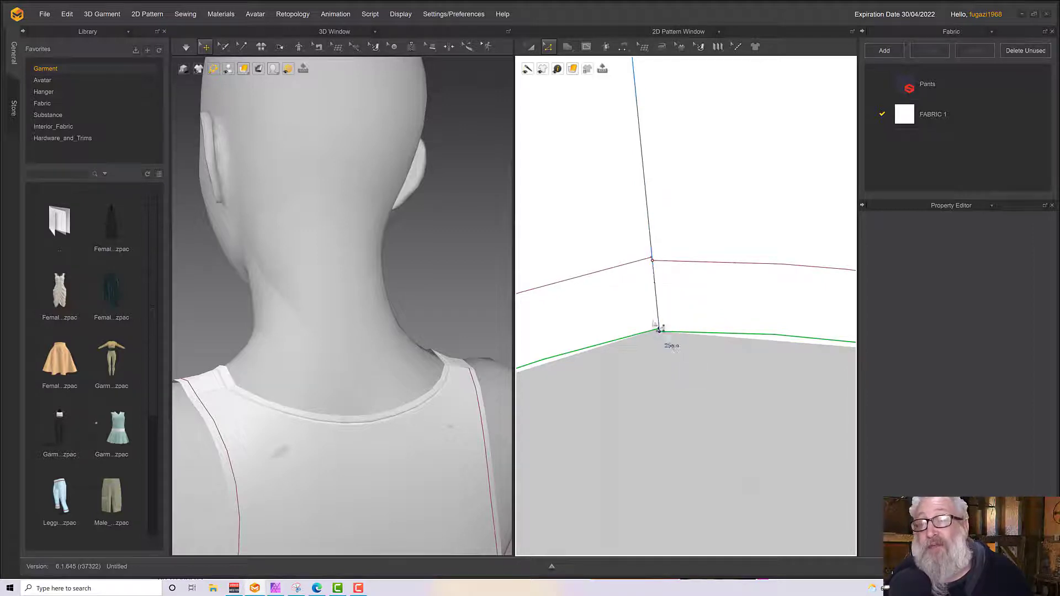
pyautogui.scroll(2, 654, 323)
pyautogui.scroll(-5, 657, 308)
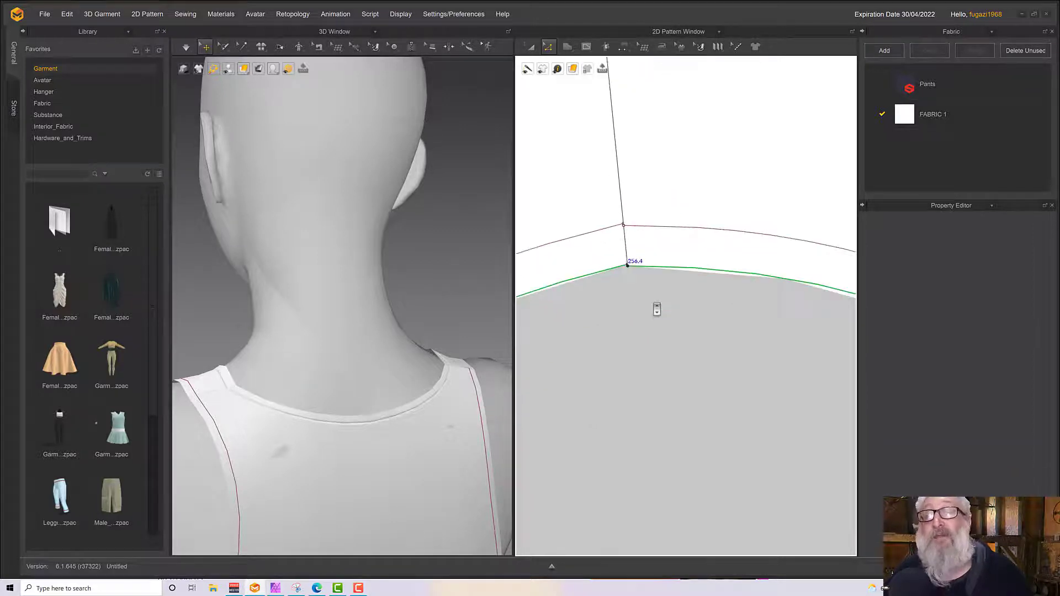
pyautogui.scroll(-2, 682, 395)
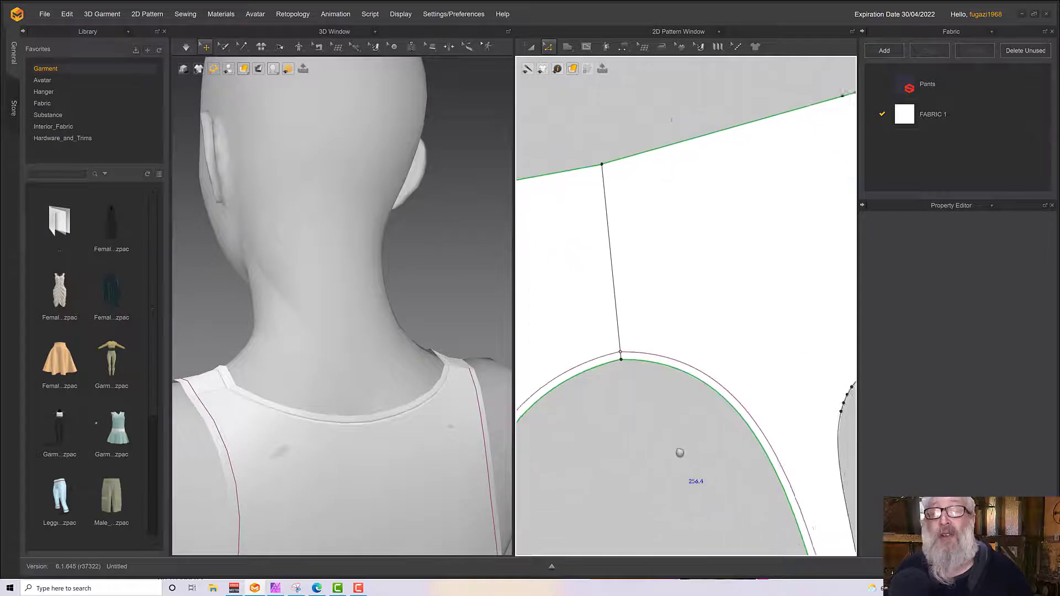
pyautogui.scroll(6, 639, 336)
pyautogui.scroll(-4, 635, 293)
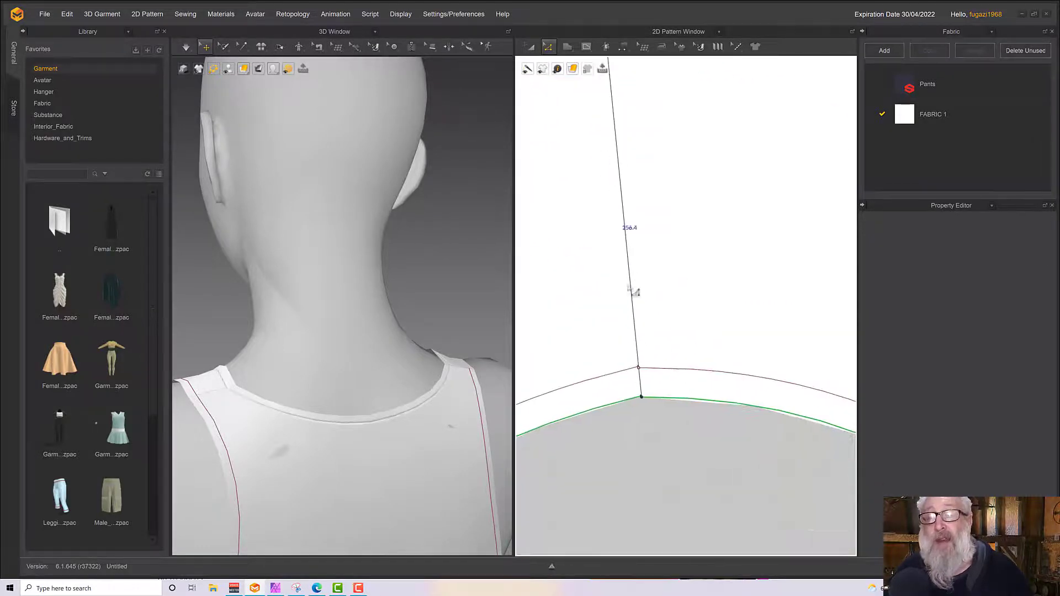
pyautogui.scroll(2, 657, 411)
pyautogui.scroll(-2, 684, 292)
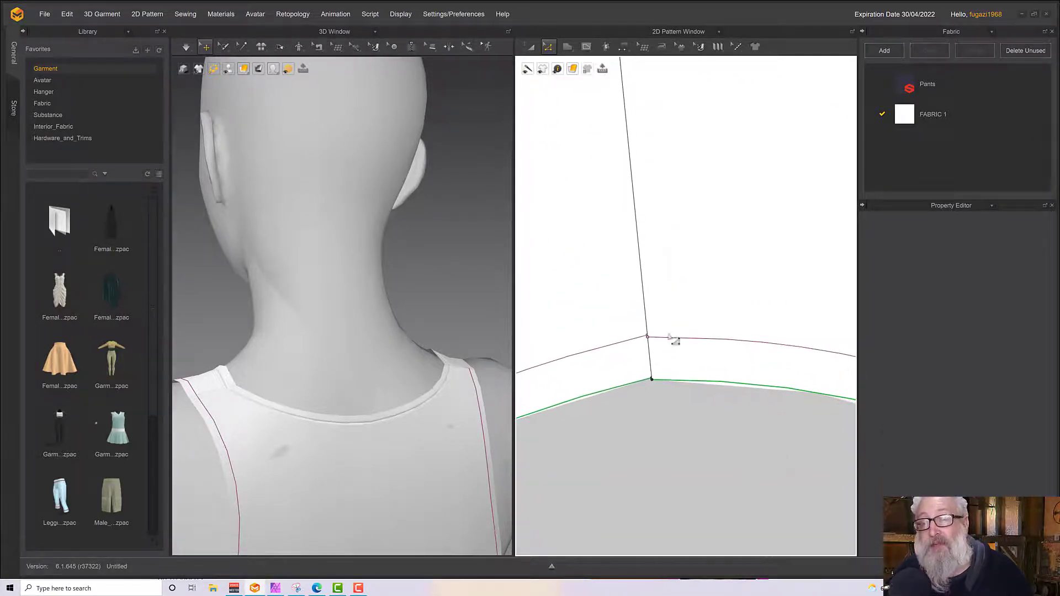
pyautogui.scroll(3, 670, 371)
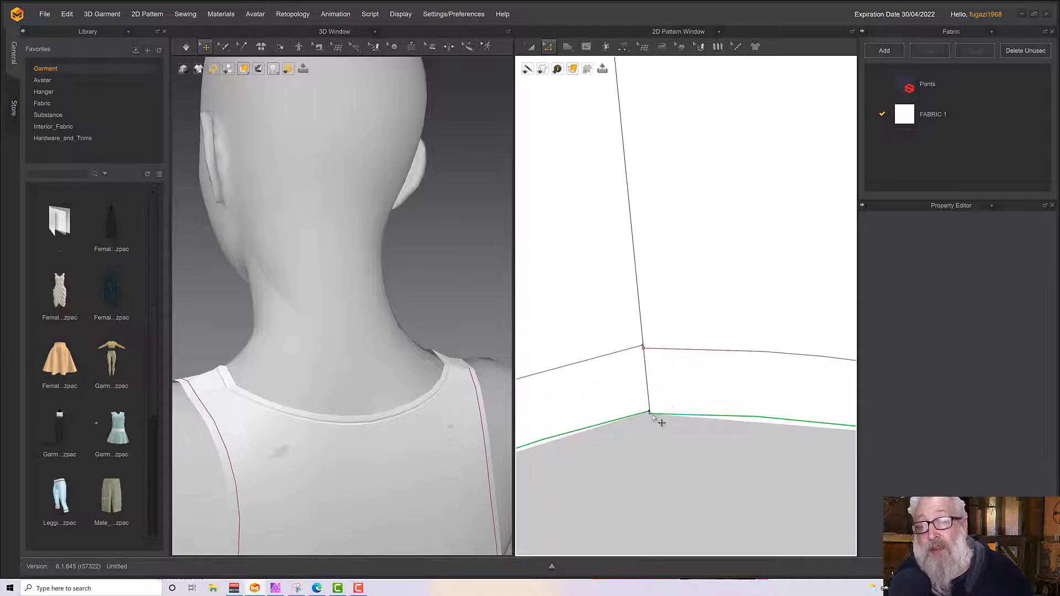
pyautogui.click(652, 415)
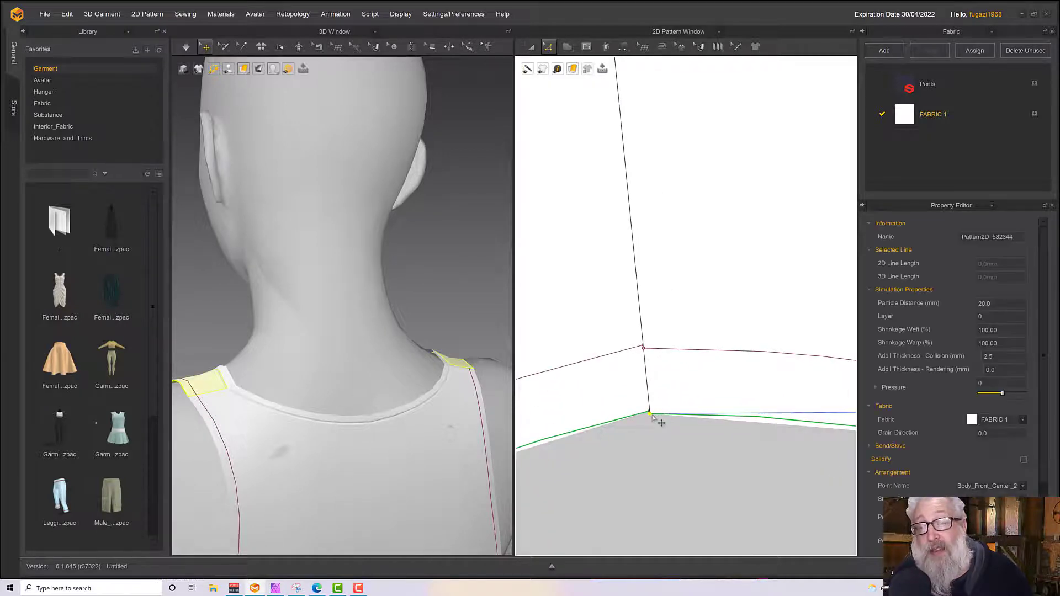
pyautogui.click(644, 351)
pyautogui.scroll(2, 687, 386)
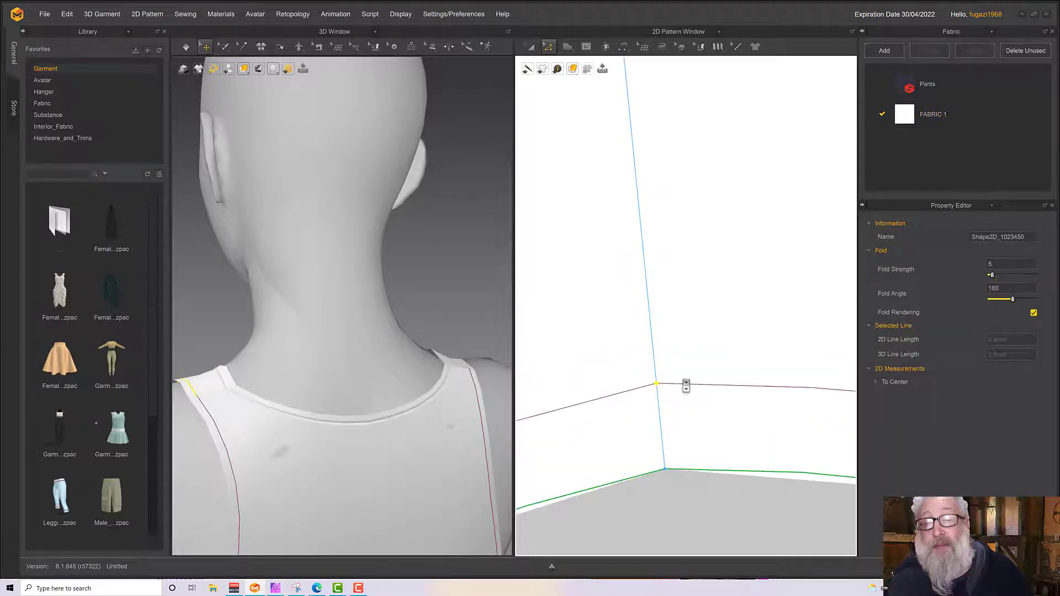
# Step: Apply Cut & Sew to the internal line that follows the avatar's left armhole to separate the binding strip
pyautogui.click(644, 387)
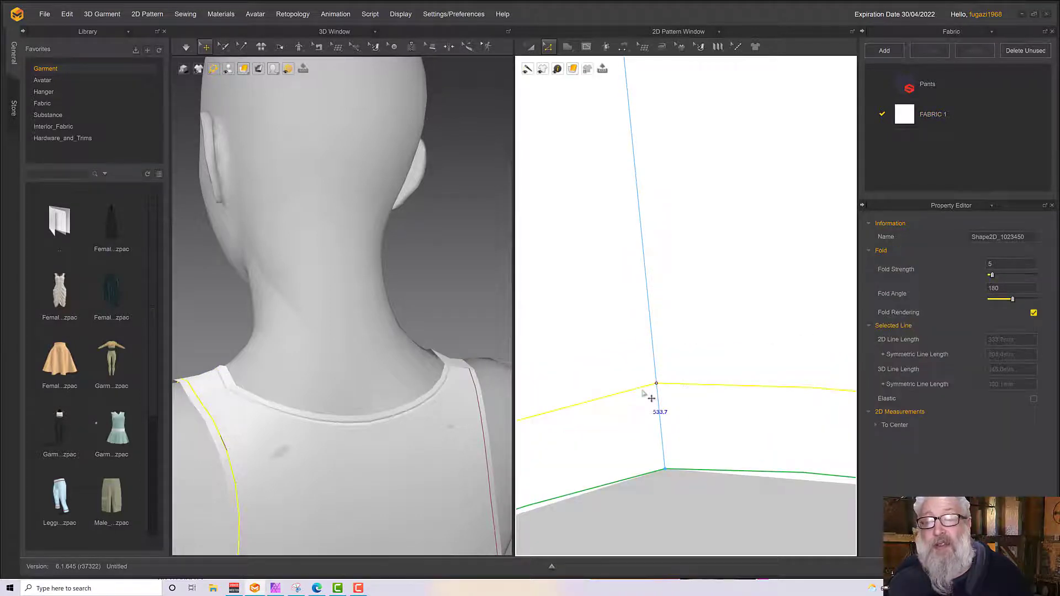
pyautogui.scroll(-5, 422, 450)
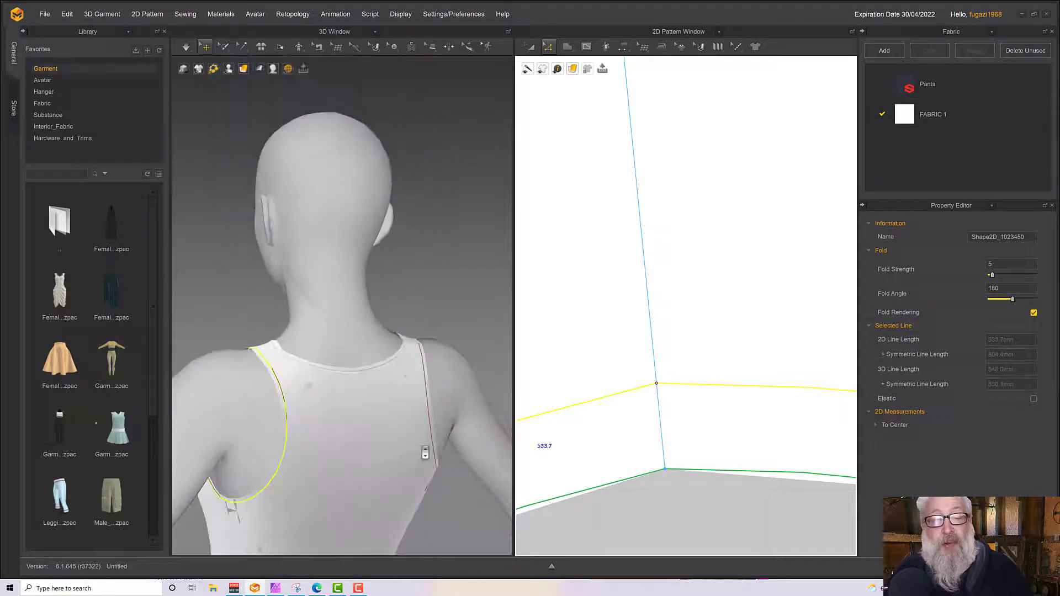
pyautogui.moveTo(418, 448); pyautogui.dragTo(539, 442, button='right')
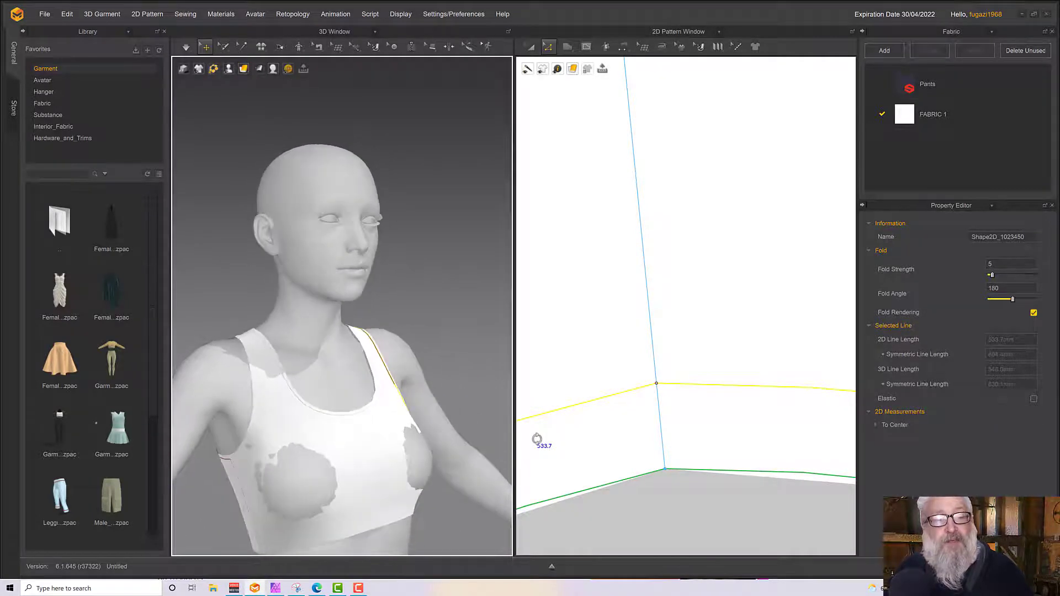
pyautogui.rightClick(583, 408)
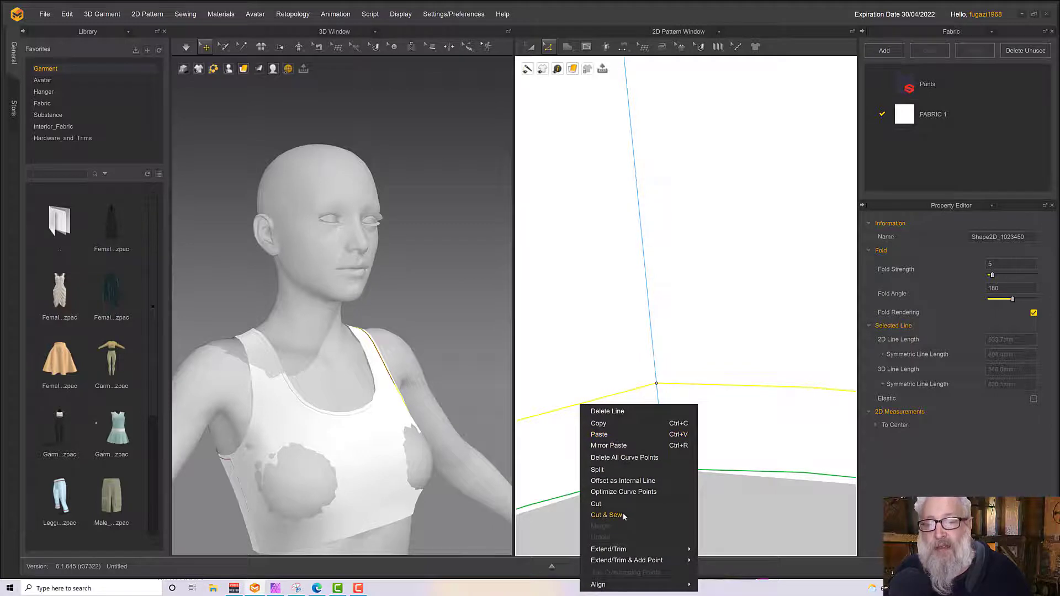
pyautogui.click(607, 516)
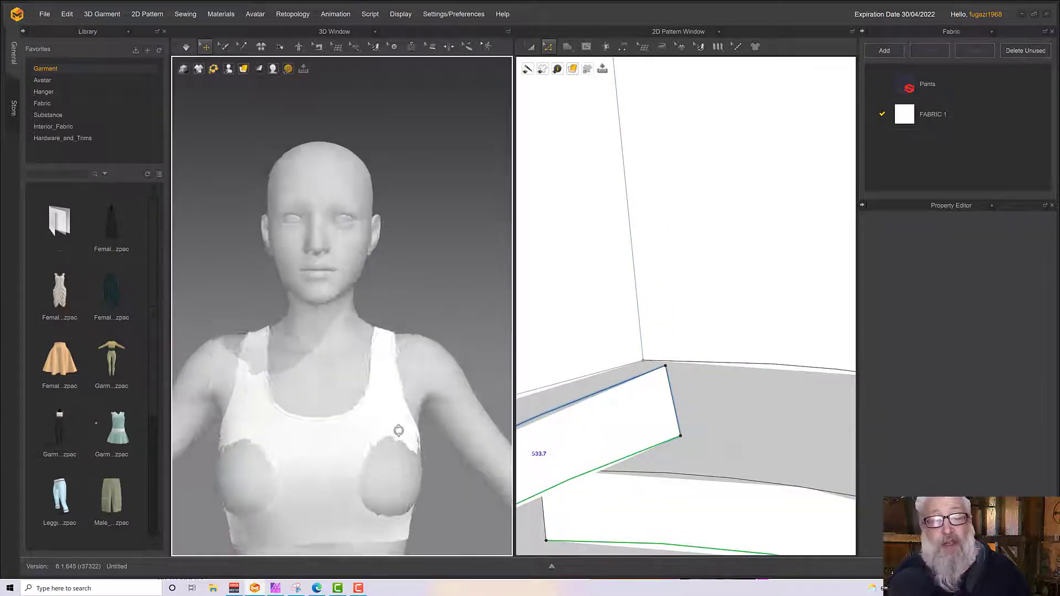
# Step: Simulate the garment and inspect the newly cut armhole strip on the avatar and in the 2D pattern
pyautogui.moveTo(399, 430); pyautogui.dragTo(341, 375, button='right')
pyautogui.press('space')
pyautogui.scroll(5, 338, 422)
pyautogui.scroll(-4, 340, 421)
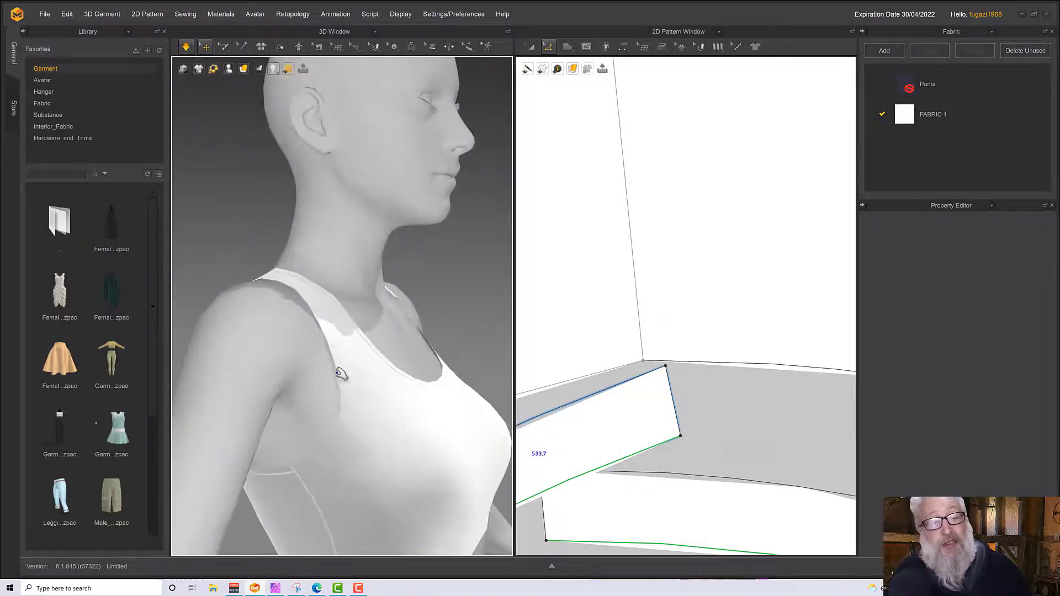
pyautogui.scroll(-8, 599, 362)
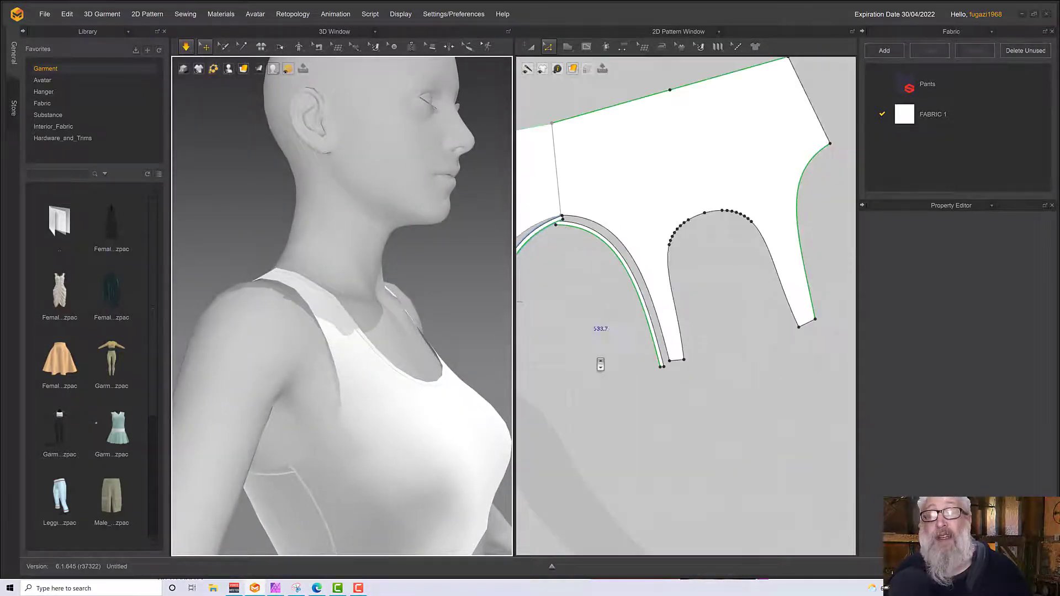
pyautogui.moveTo(679, 340); pyautogui.dragTo(725, 323, button='middle')
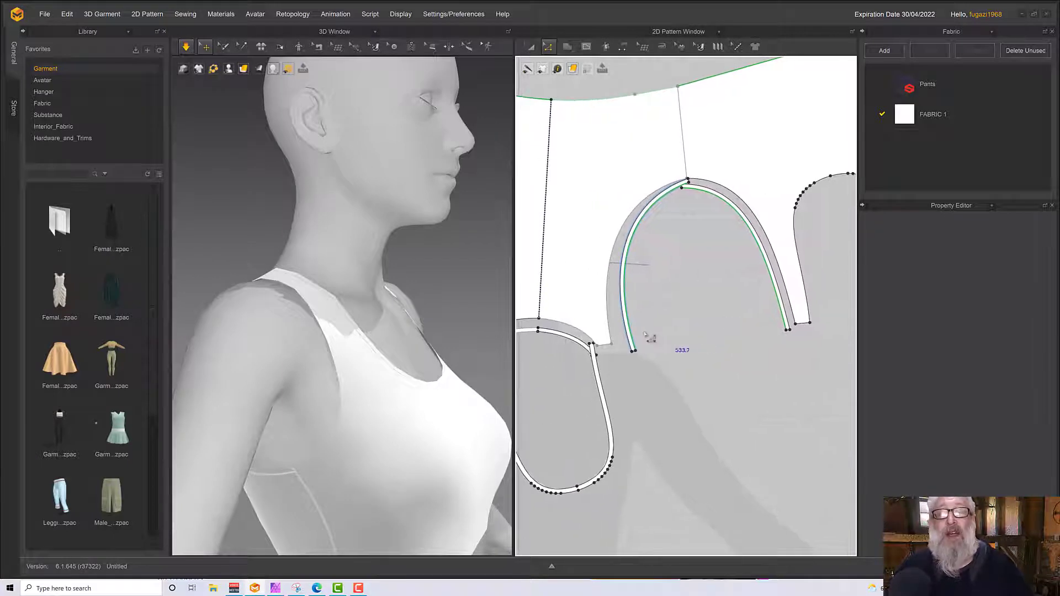
pyautogui.moveTo(428, 342); pyautogui.dragTo(377, 349, button='right')
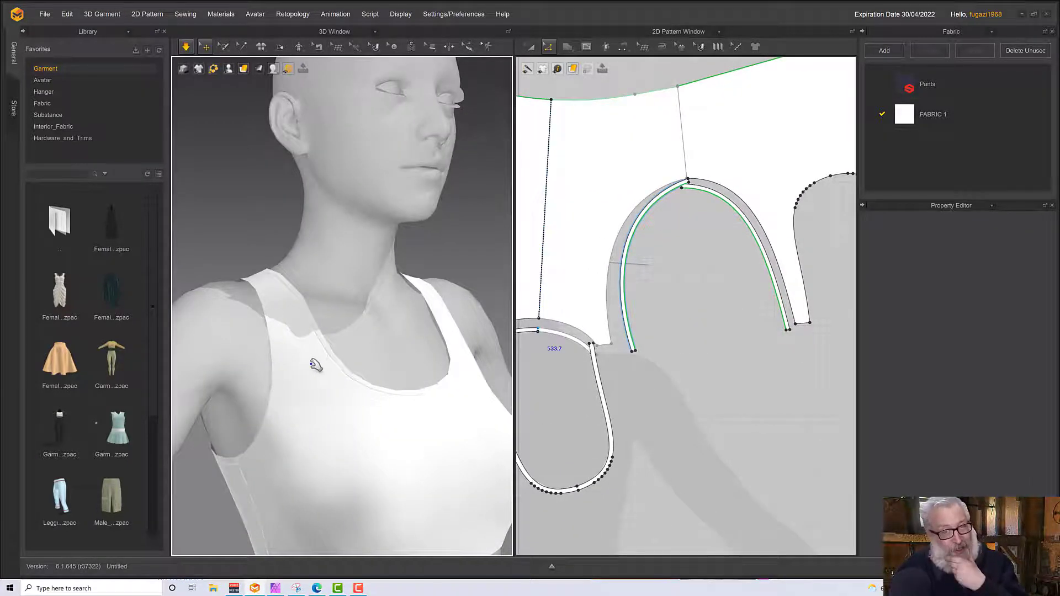
pyautogui.moveTo(305, 384); pyautogui.dragTo(354, 381, button='right')
# Step: Match up the free side edge of the outer pattern piece to the start of the opposite piece's side edge
pyautogui.scroll(-4, 553, 342)
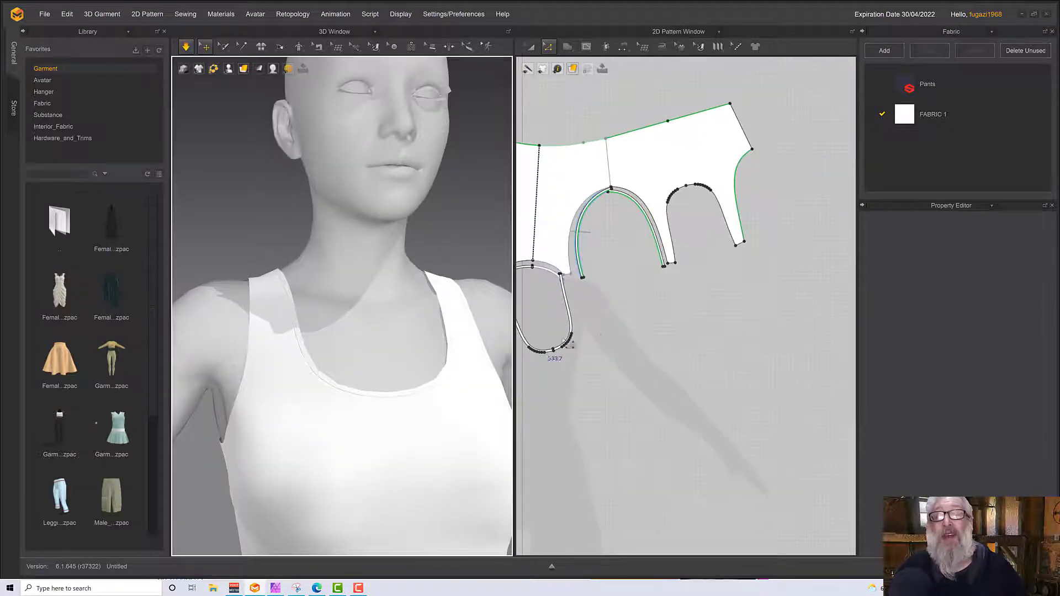
pyautogui.moveTo(770, 300); pyautogui.dragTo(630, 334, button='middle')
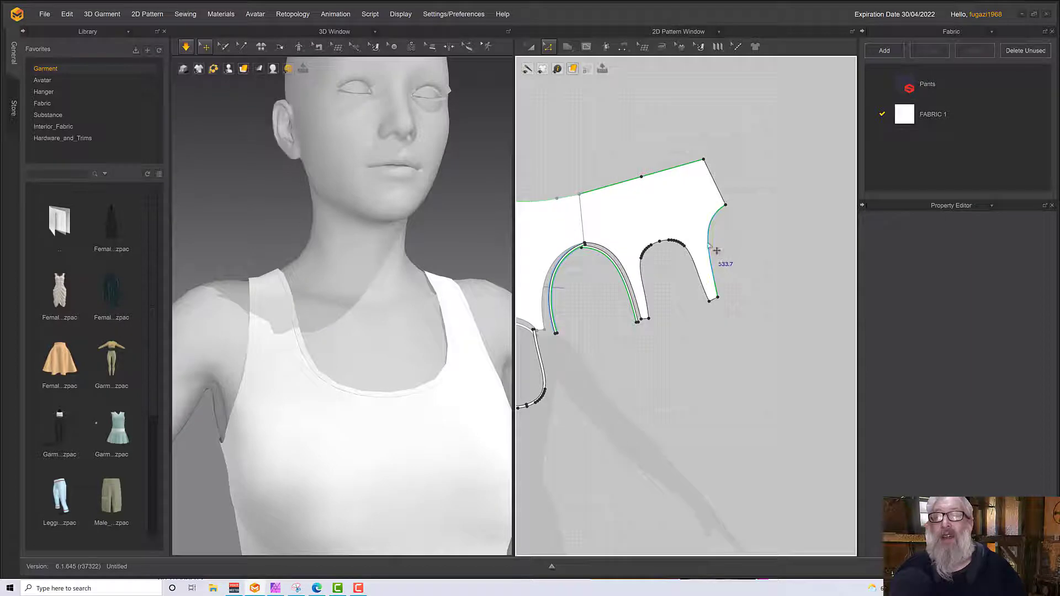
pyautogui.click(721, 195)
pyautogui.moveTo(703, 208); pyautogui.dragTo(824, 230, button='middle')
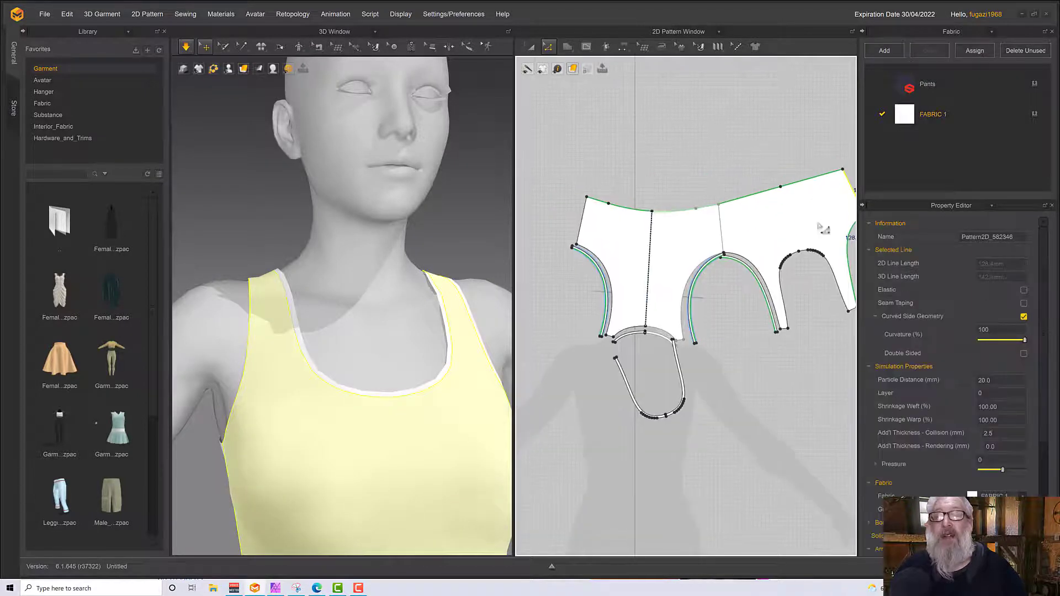
pyautogui.rightClick(584, 226)
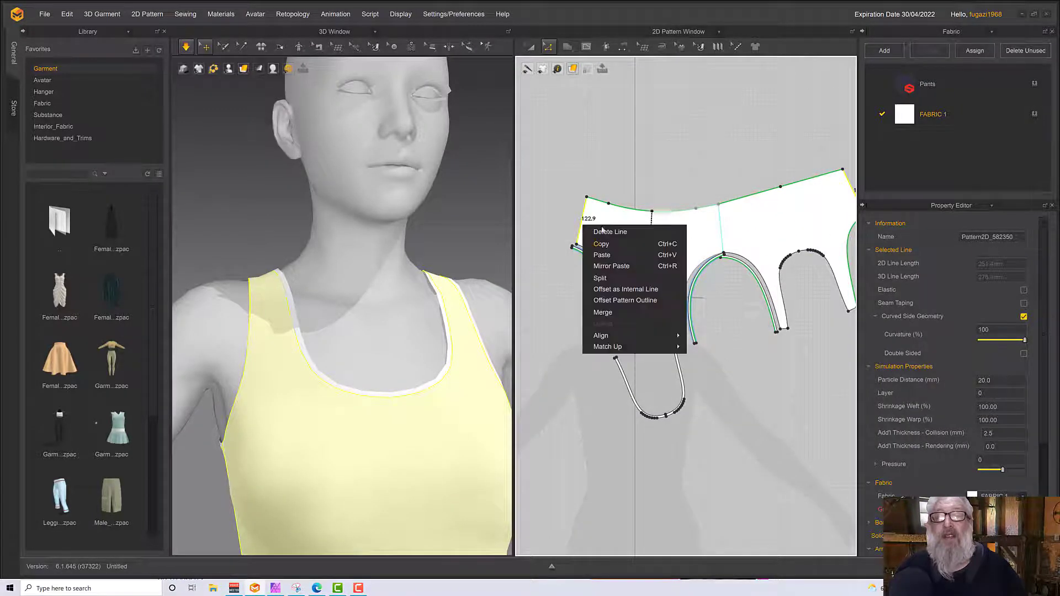
pyautogui.moveTo(667, 349)
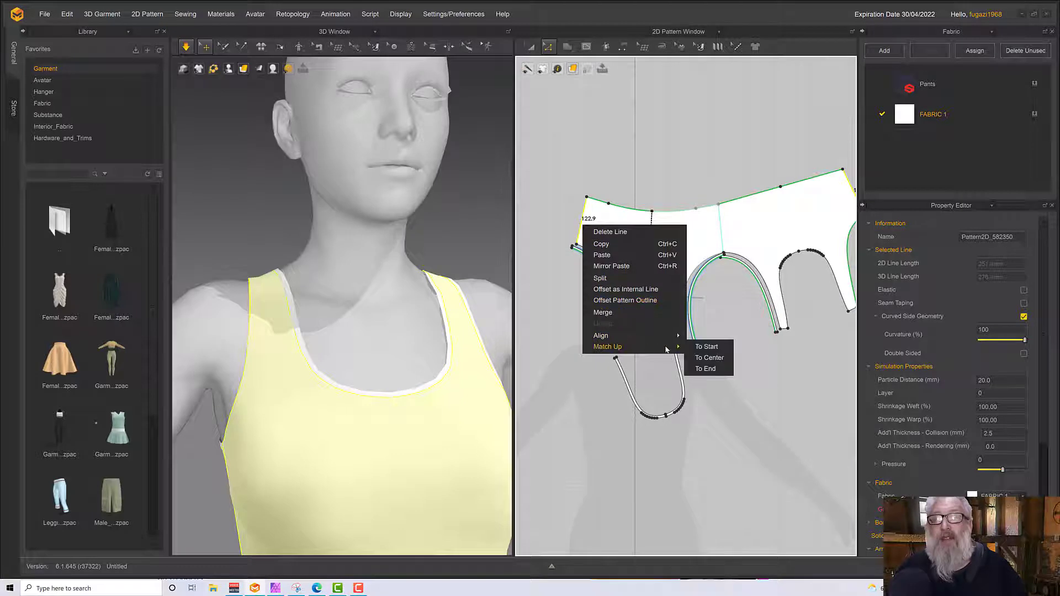
pyautogui.click(706, 348)
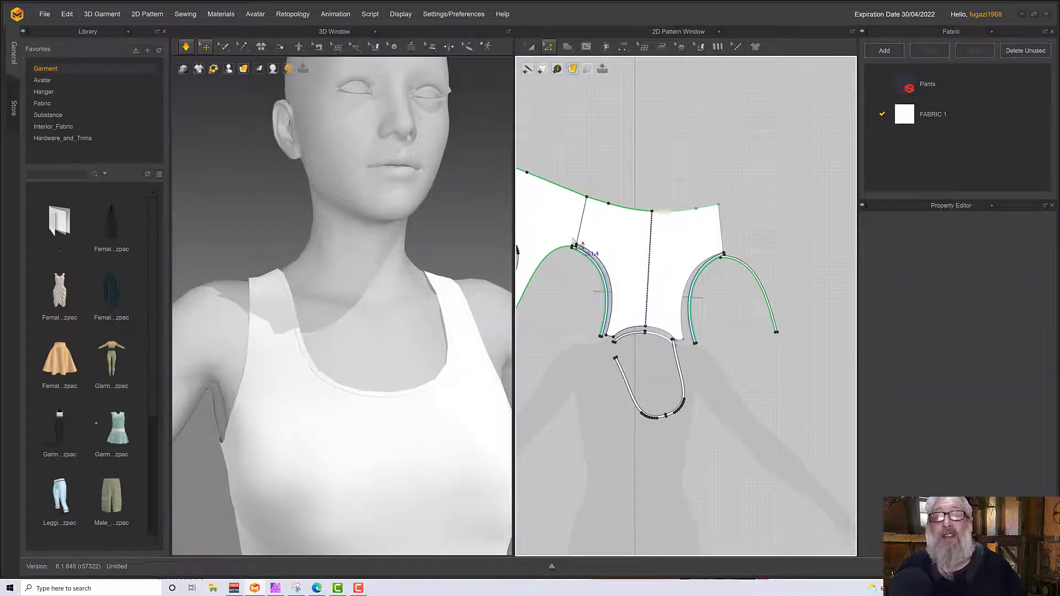
# Step: Offset the matched-up piece's armhole edge as one internal line at a distance of 5.0 mm, with Extend enabled
pyautogui.scroll(5, 575, 243)
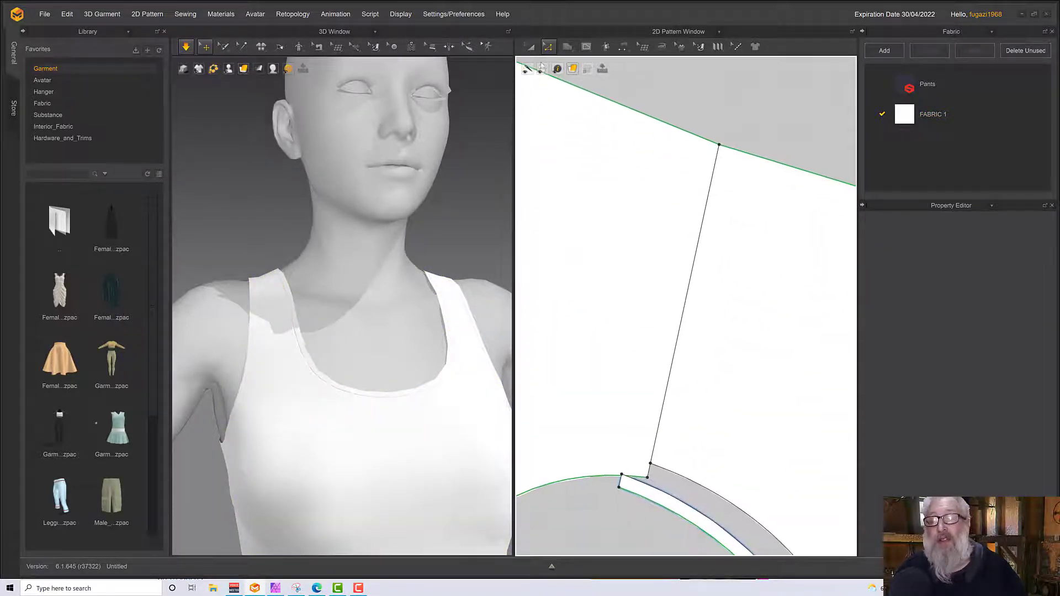
pyautogui.moveTo(634, 336); pyautogui.dragTo(628, 245, button='middle')
pyautogui.click(594, 388)
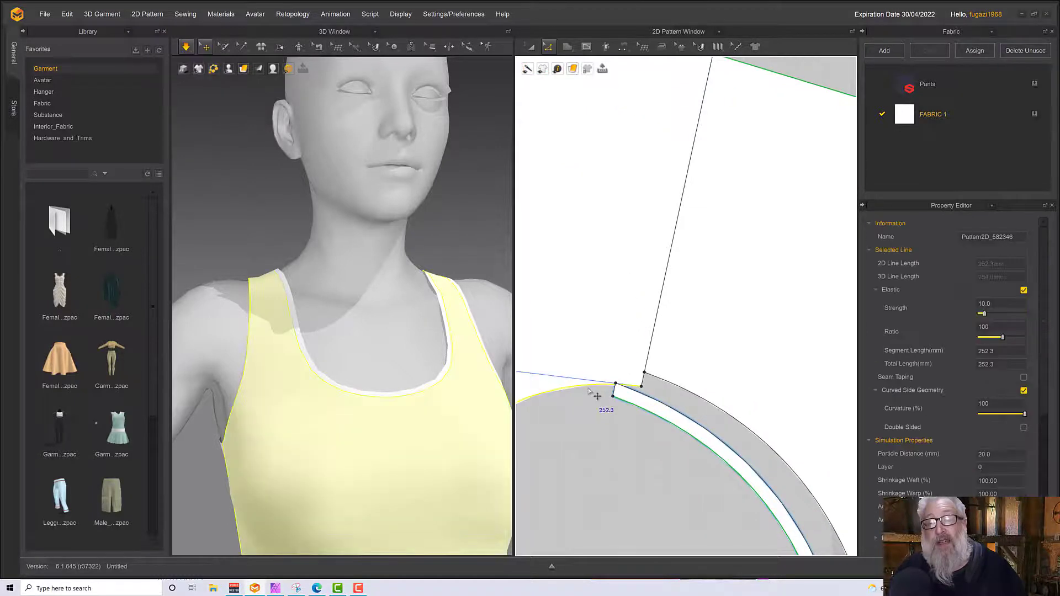
pyautogui.rightClick(597, 391)
pyautogui.click(631, 497)
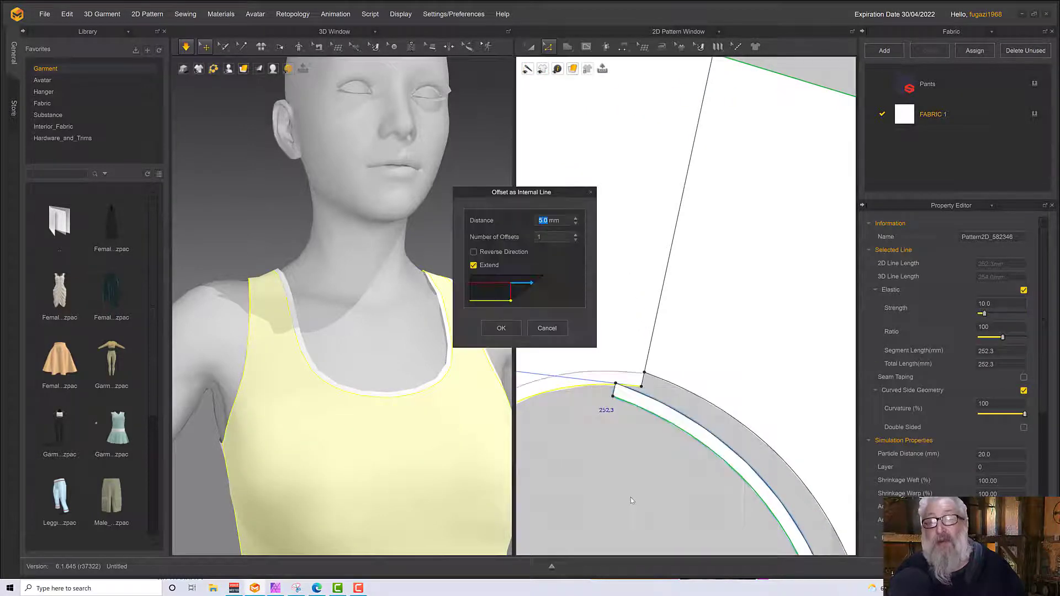
pyautogui.click(501, 328)
# Step: Check how the endpoint of the new armhole internal line aligns with the corner of the neighbouring piece at the side seam
pyautogui.scroll(5, 644, 379)
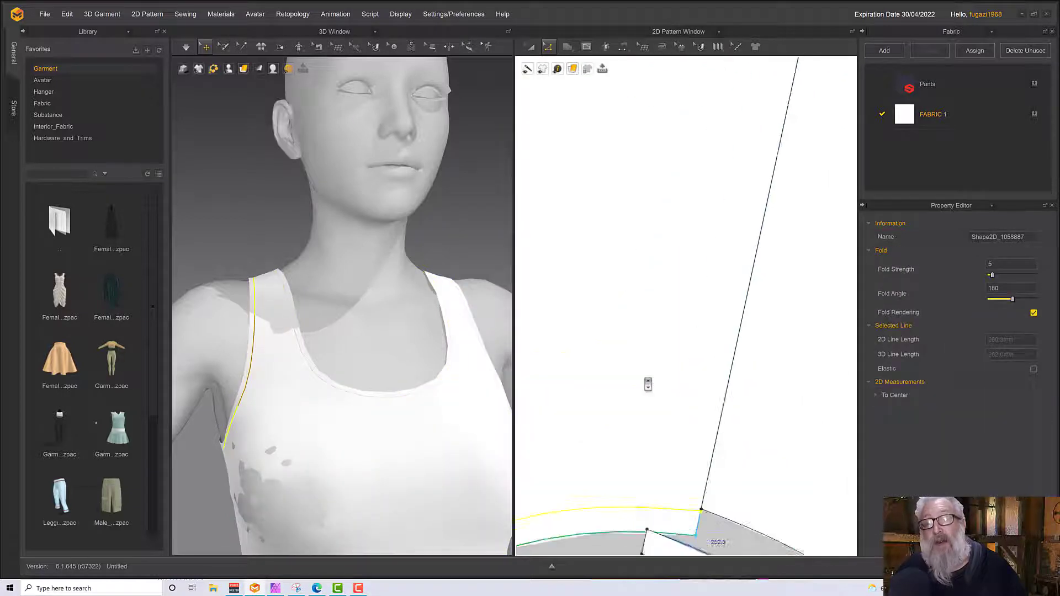
pyautogui.scroll(-3, 639, 350)
pyautogui.click(677, 346)
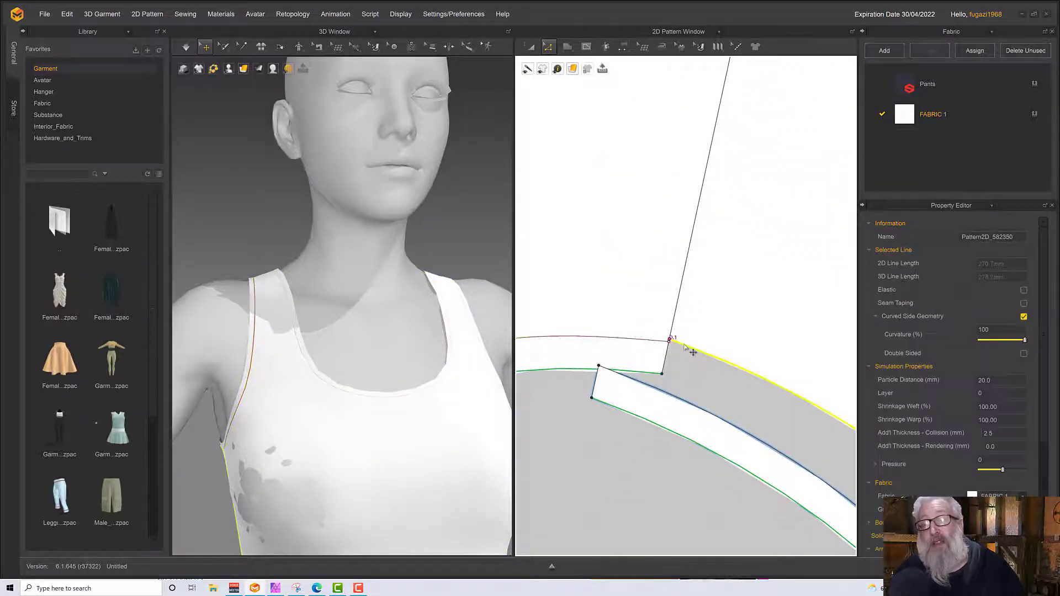
pyautogui.click(670, 341)
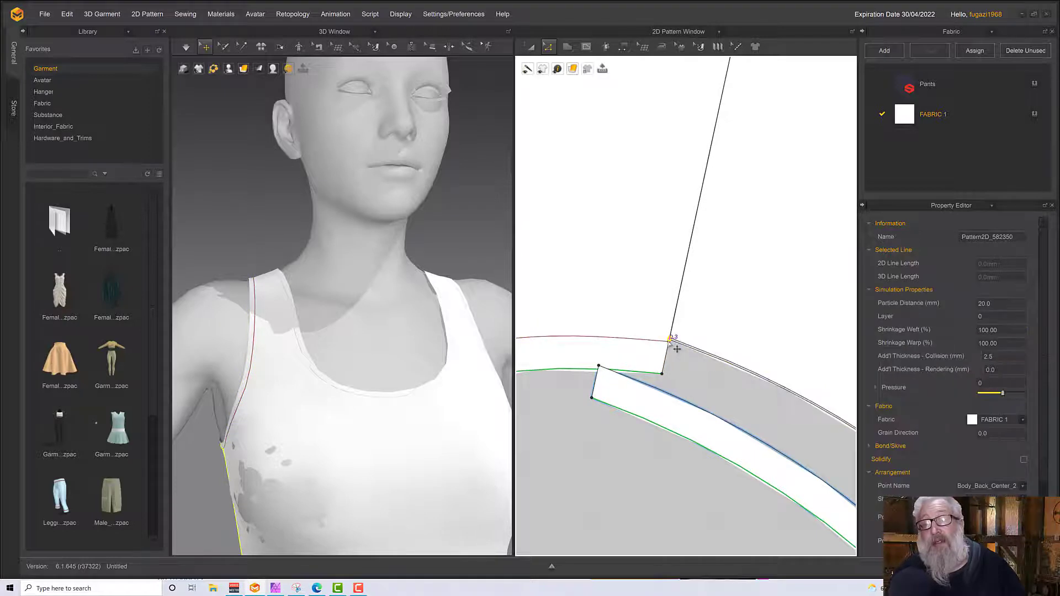
pyautogui.click(670, 345)
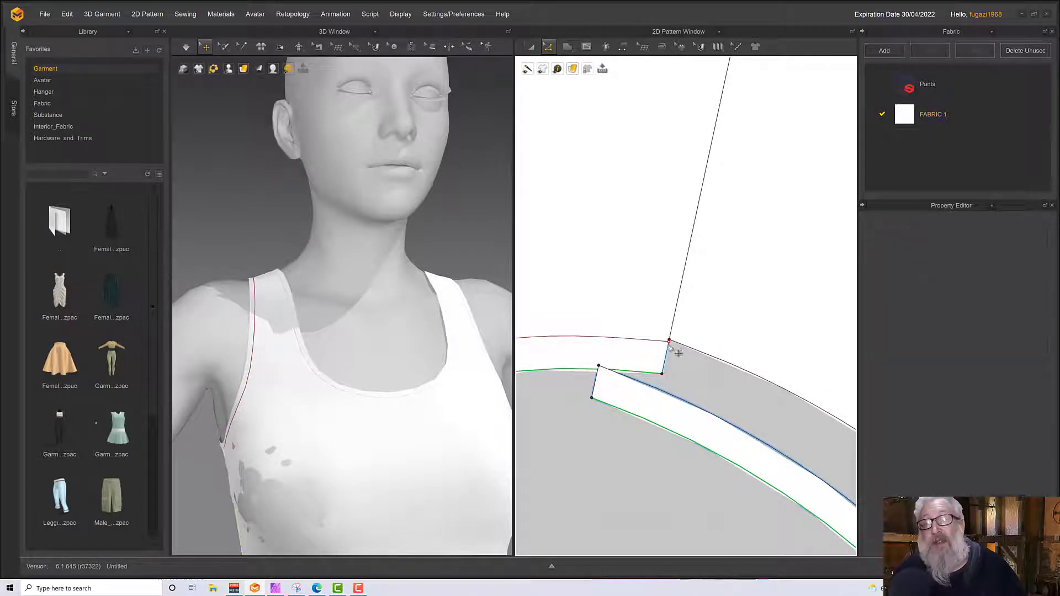
pyautogui.click(670, 345)
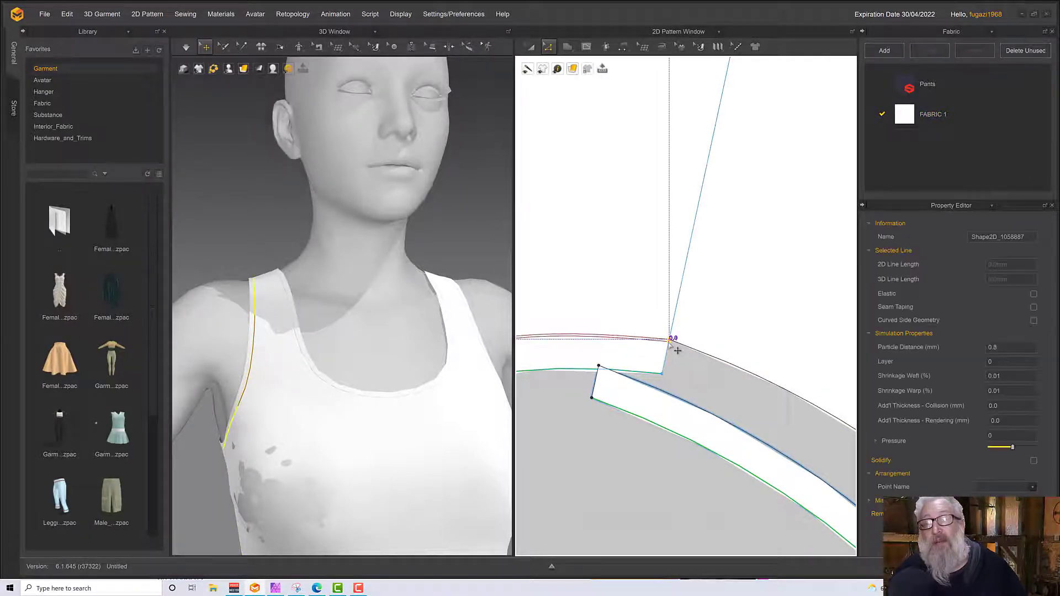
# Step: Try to match up the front piece's shoulder edge with the shoulder edge of the back piece
pyautogui.scroll(-5, 689, 356)
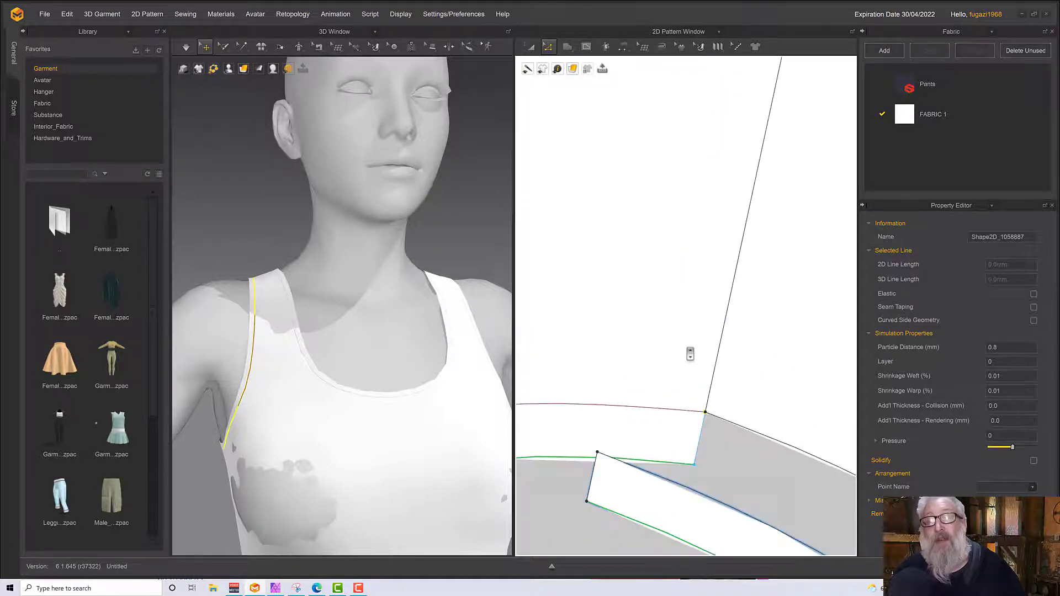
pyautogui.scroll(-1, 690, 354)
pyautogui.moveTo(672, 345); pyautogui.dragTo(809, 241, button='middle')
pyautogui.scroll(-3, 727, 305)
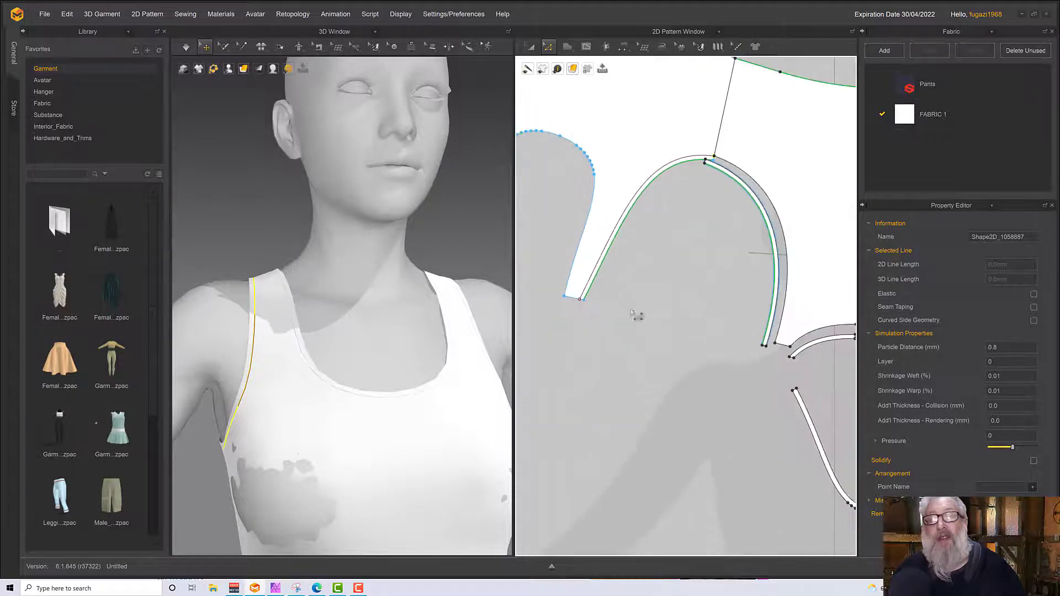
pyautogui.click(575, 301)
pyautogui.scroll(-5, 628, 332)
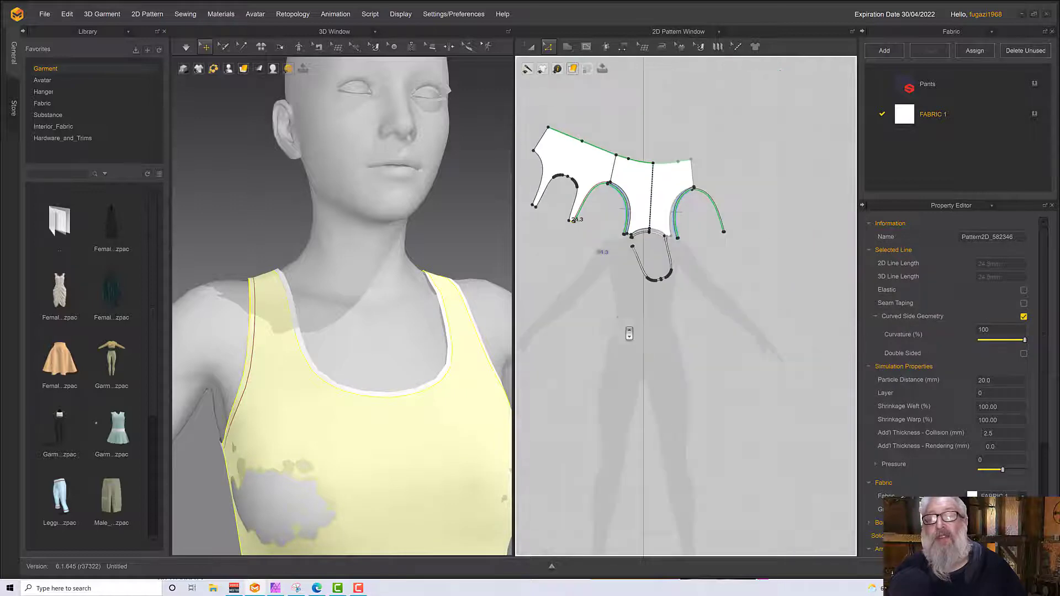
pyautogui.moveTo(604, 289); pyautogui.dragTo(627, 307, button='middle')
pyautogui.scroll(-1, 631, 296)
pyautogui.scroll(4, 654, 308)
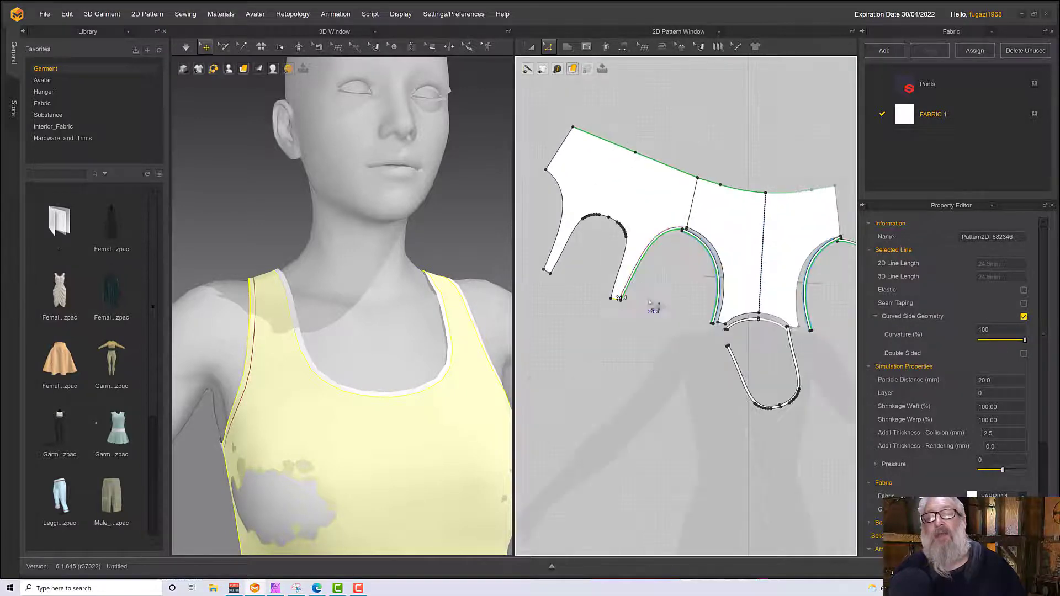
pyautogui.scroll(-4, 627, 276)
pyautogui.scroll(3, 635, 283)
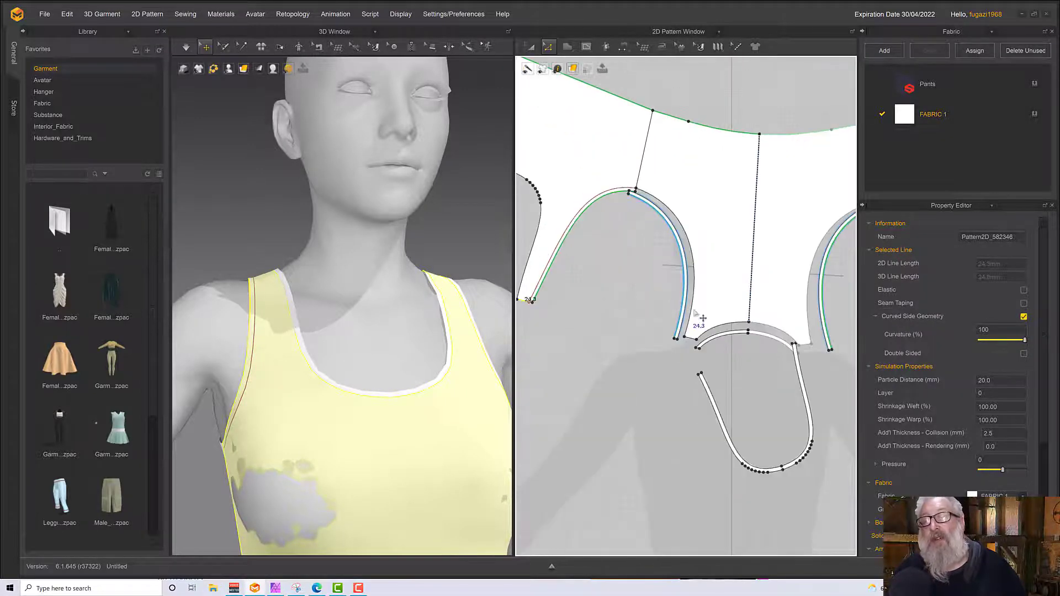
pyautogui.rightClick(690, 340)
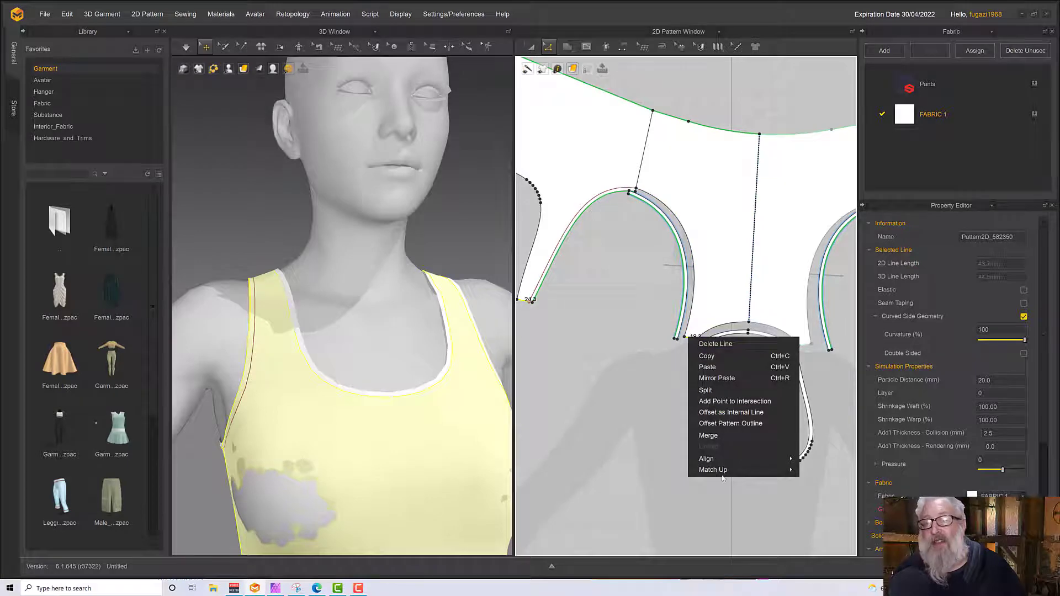
pyautogui.moveTo(723, 475)
pyautogui.scroll(-3, 731, 379)
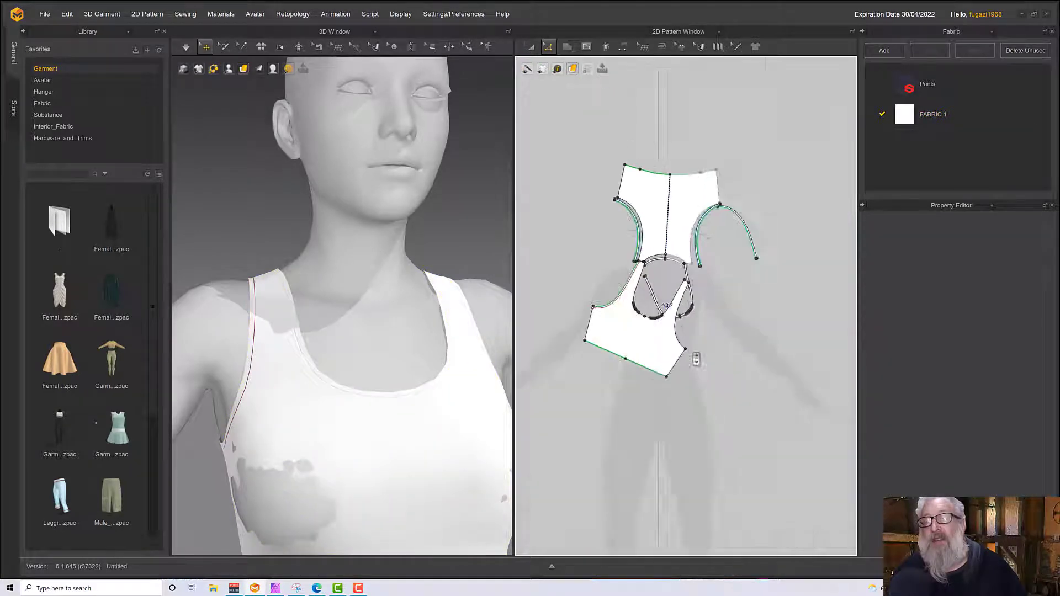
pyautogui.scroll(4, 701, 365)
pyautogui.scroll(2, 650, 330)
pyautogui.scroll(2, 648, 326)
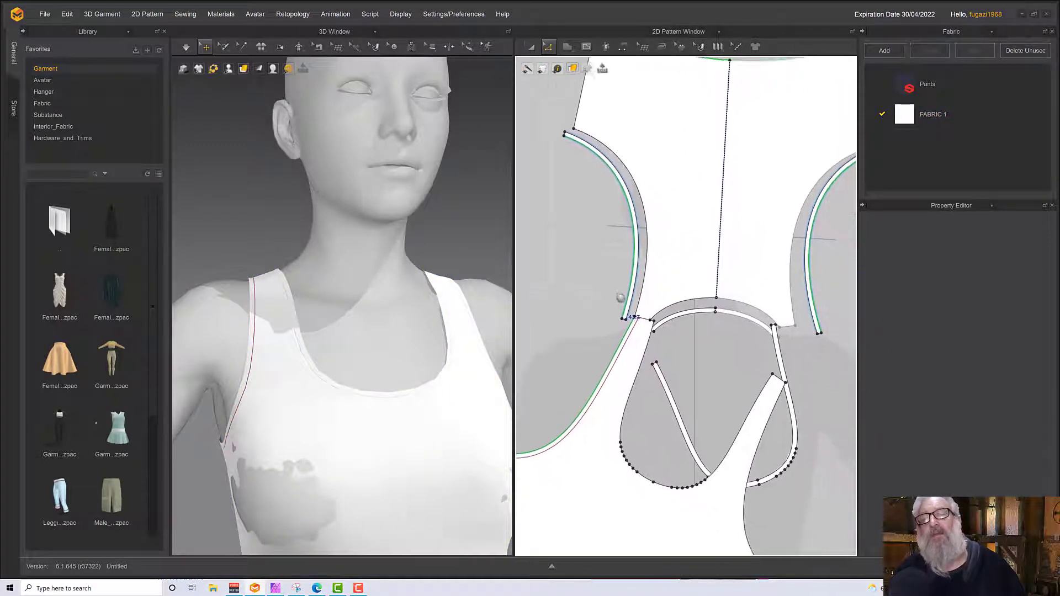
pyautogui.scroll(1, 643, 326)
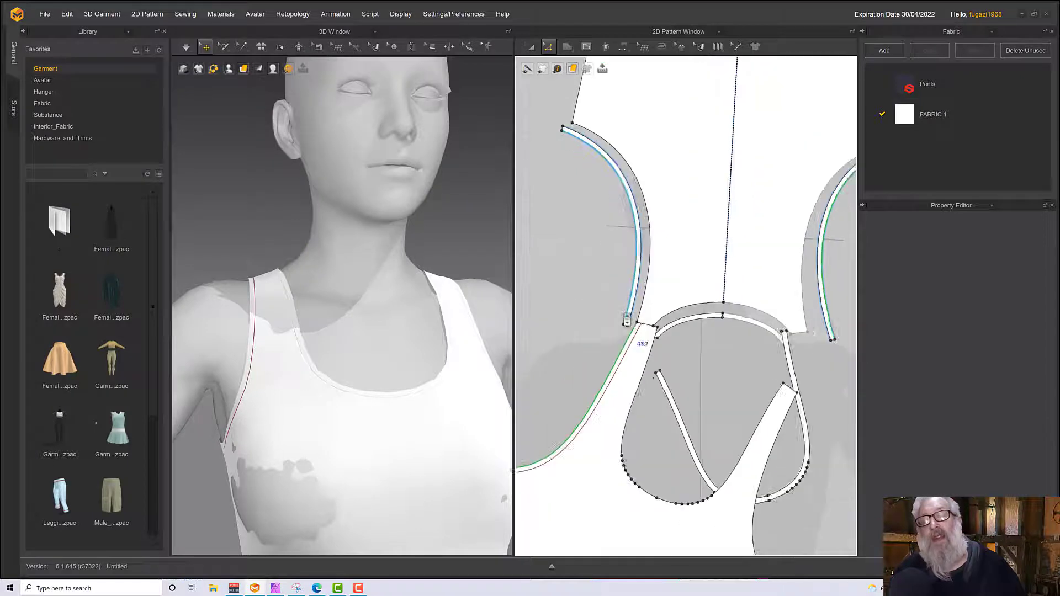
# Step: Match up the front piece's shoulder edge to the end of the back piece's shoulder edge and inspect the joined corner
pyautogui.click(605, 351)
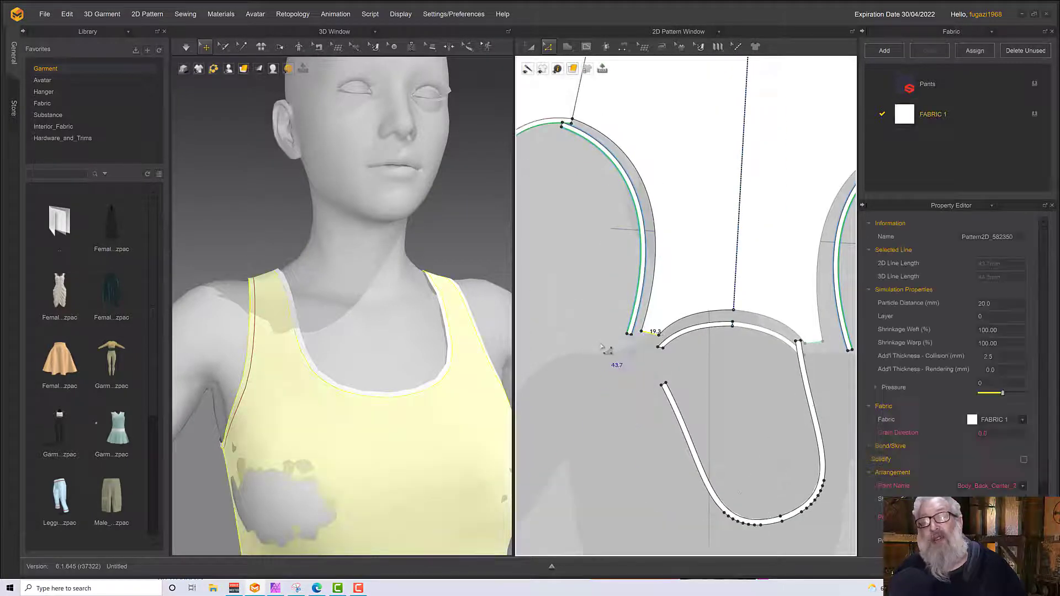
pyautogui.rightClick(648, 335)
pyautogui.moveTo(703, 469)
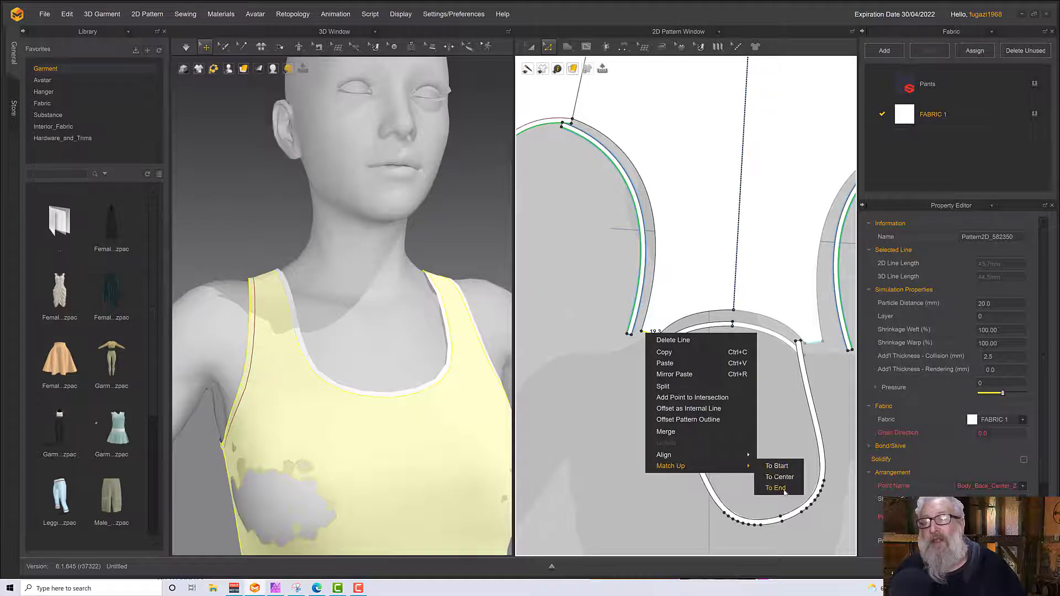
pyautogui.click(776, 488)
pyautogui.scroll(-3, 647, 356)
pyautogui.scroll(8, 646, 356)
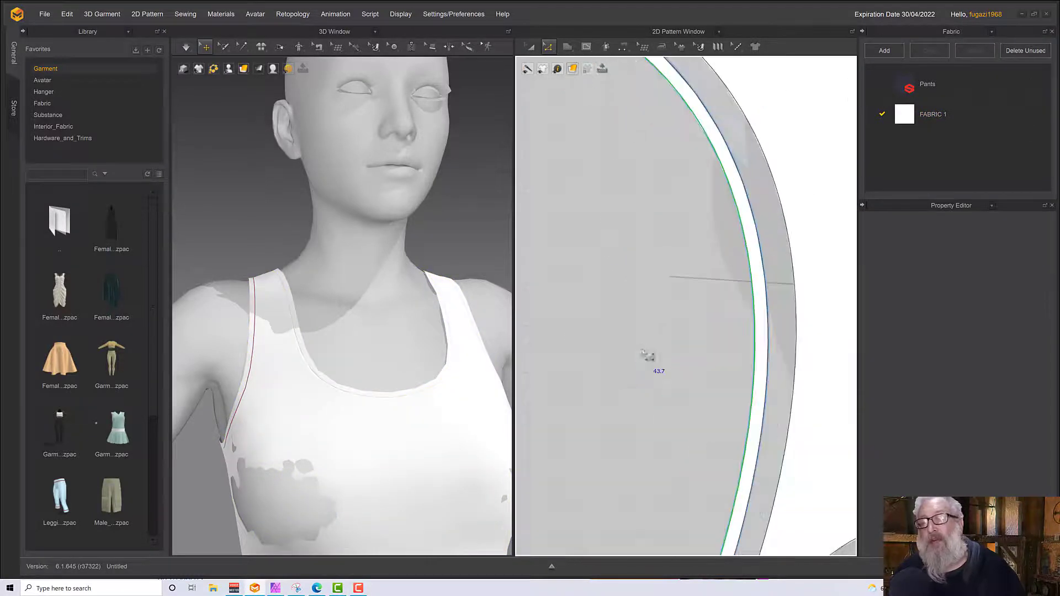
pyautogui.moveTo(642, 352); pyautogui.dragTo(505, 90, button='middle')
pyautogui.scroll(-1, 611, 301)
pyautogui.scroll(5, 612, 304)
pyautogui.moveTo(678, 381); pyautogui.dragTo(536, 129, button='middle')
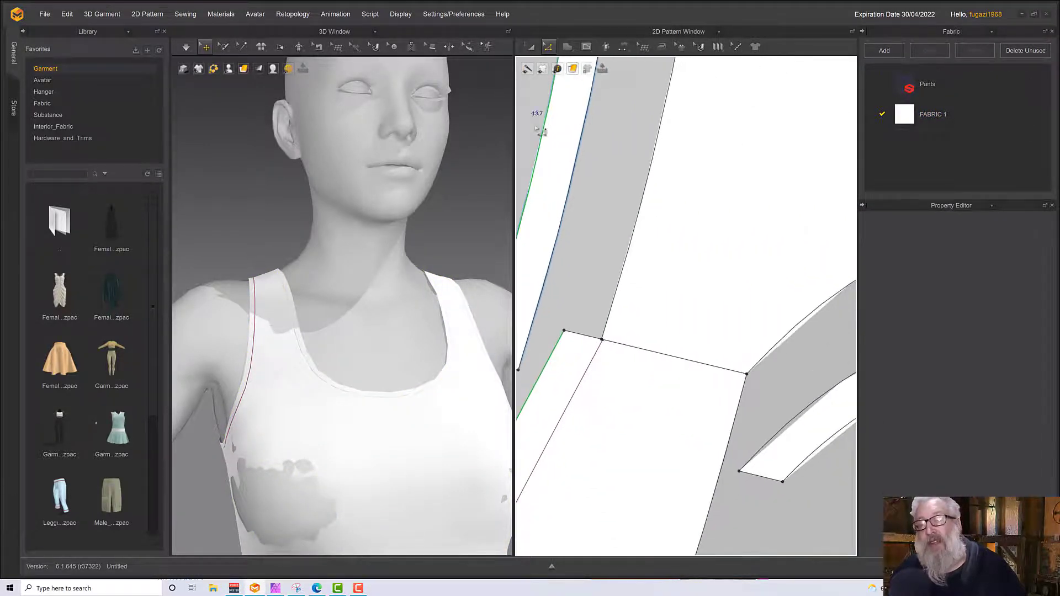
# Step: Move the back piece's armhole corner point at the shoulder onto the endpoint of the front piece's armhole internal line
pyautogui.click(593, 358)
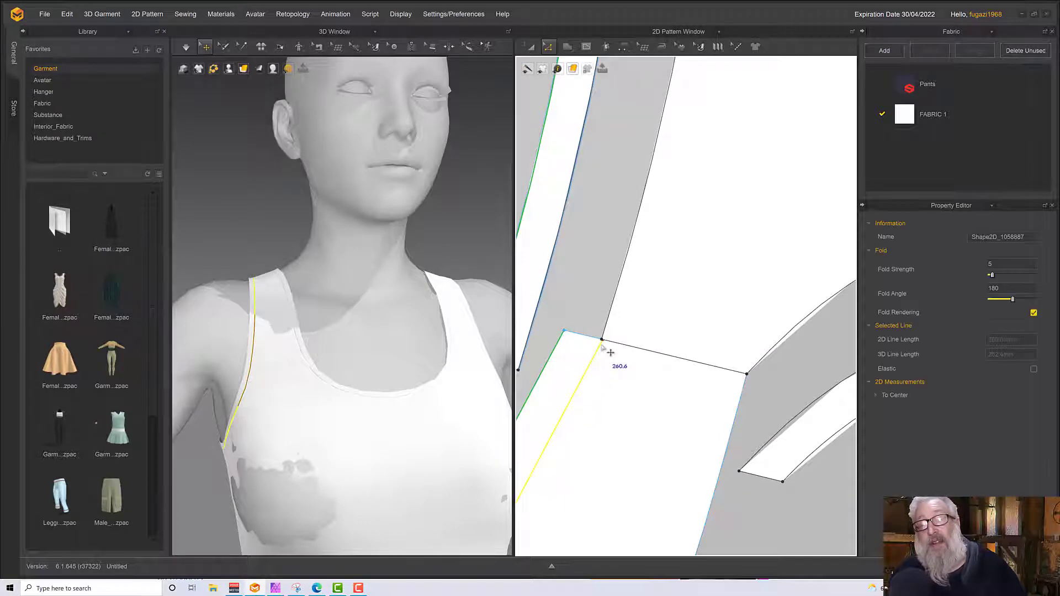
pyautogui.scroll(5, 604, 347)
pyautogui.moveTo(613, 357); pyautogui.dragTo(590, 279, button='middle')
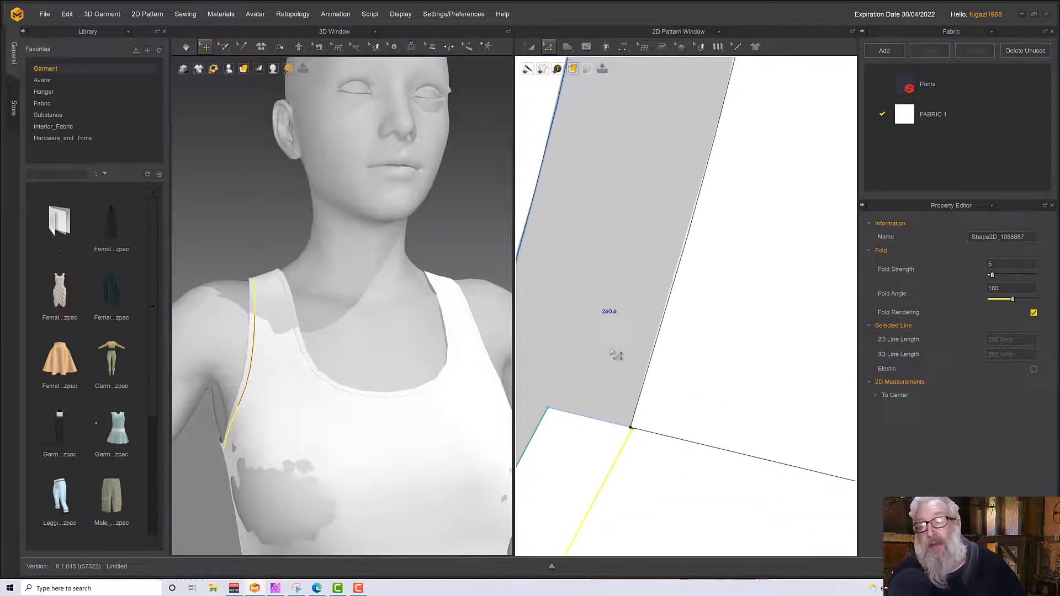
pyautogui.click(633, 430)
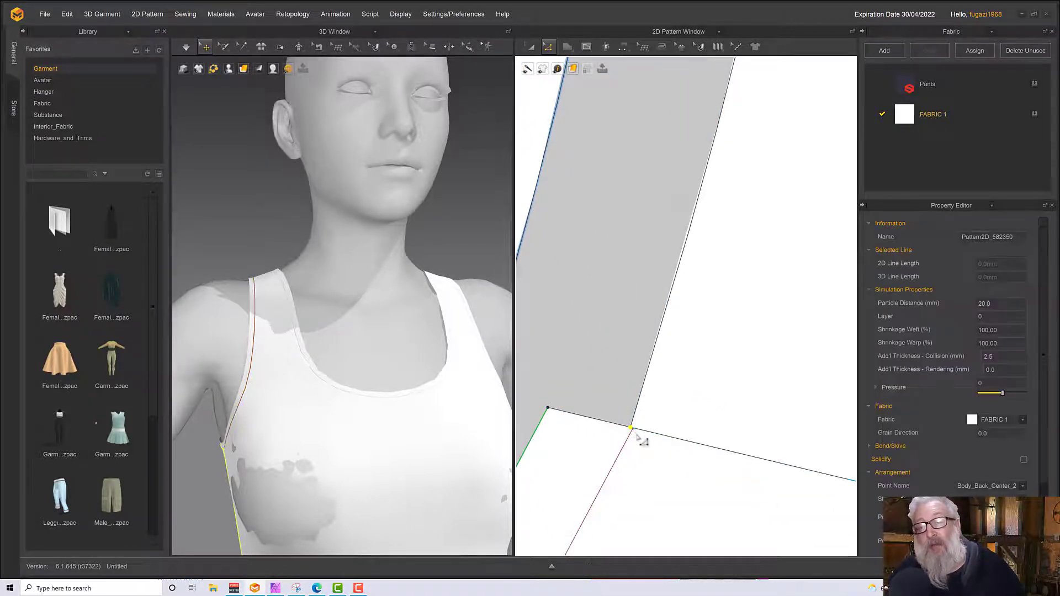
pyautogui.click(636, 434)
pyautogui.click(635, 433)
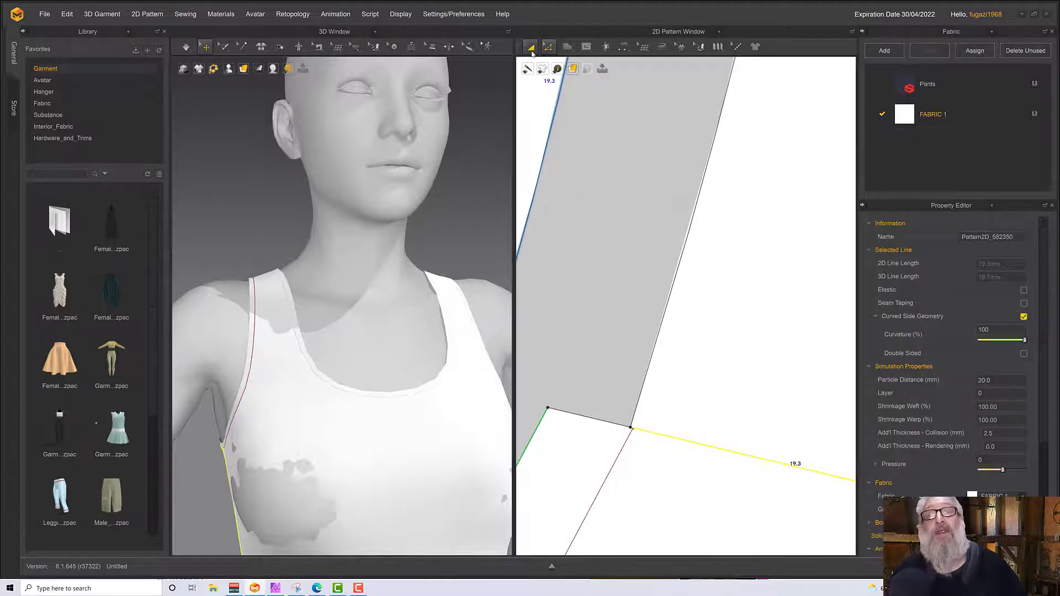
pyautogui.click(610, 467)
pyautogui.click(623, 464)
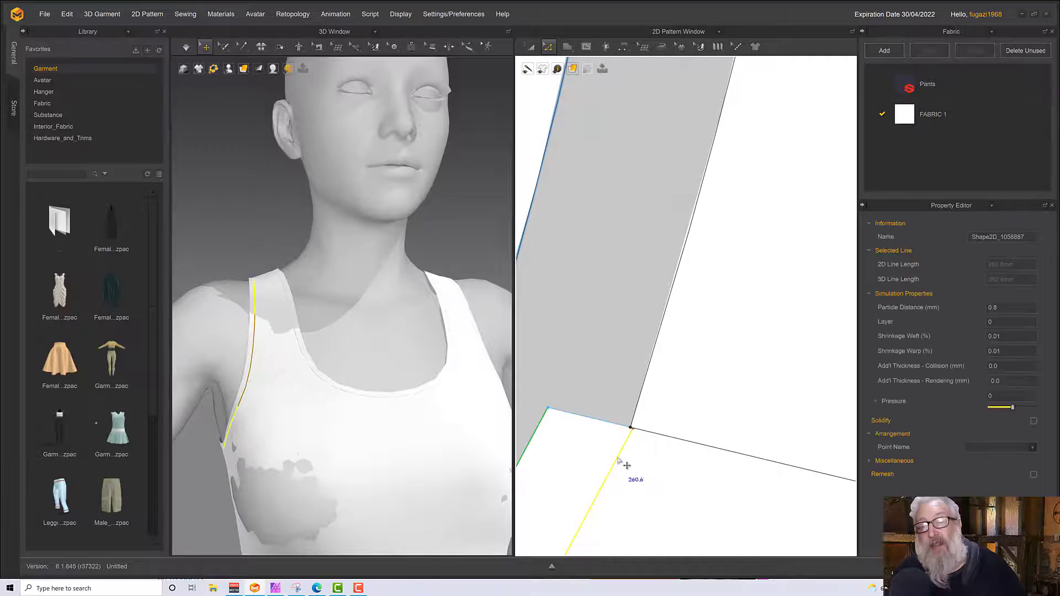
pyautogui.click(634, 433)
pyautogui.click(654, 423)
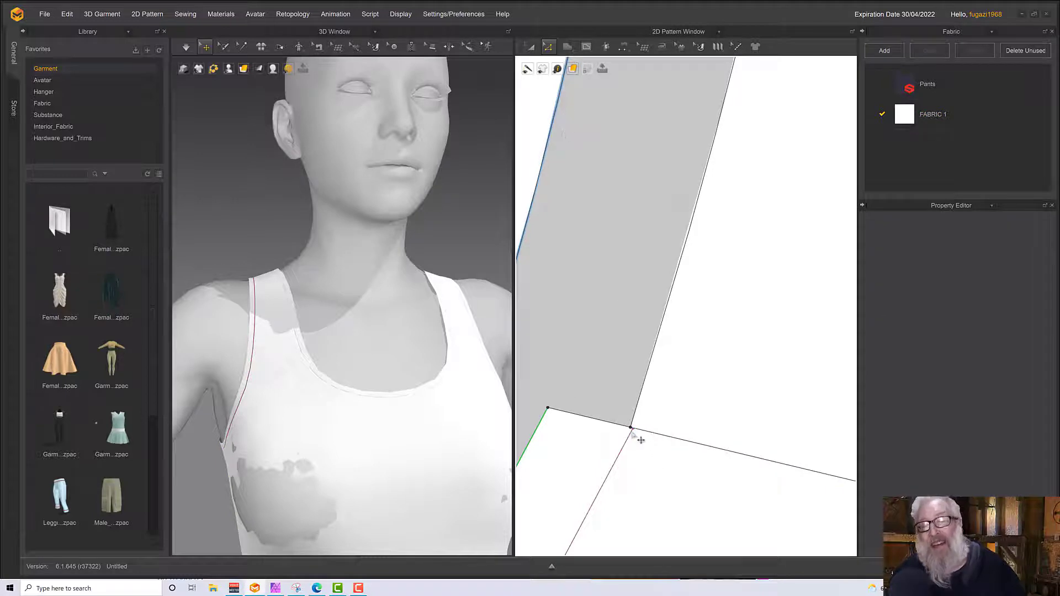
pyautogui.click(633, 432)
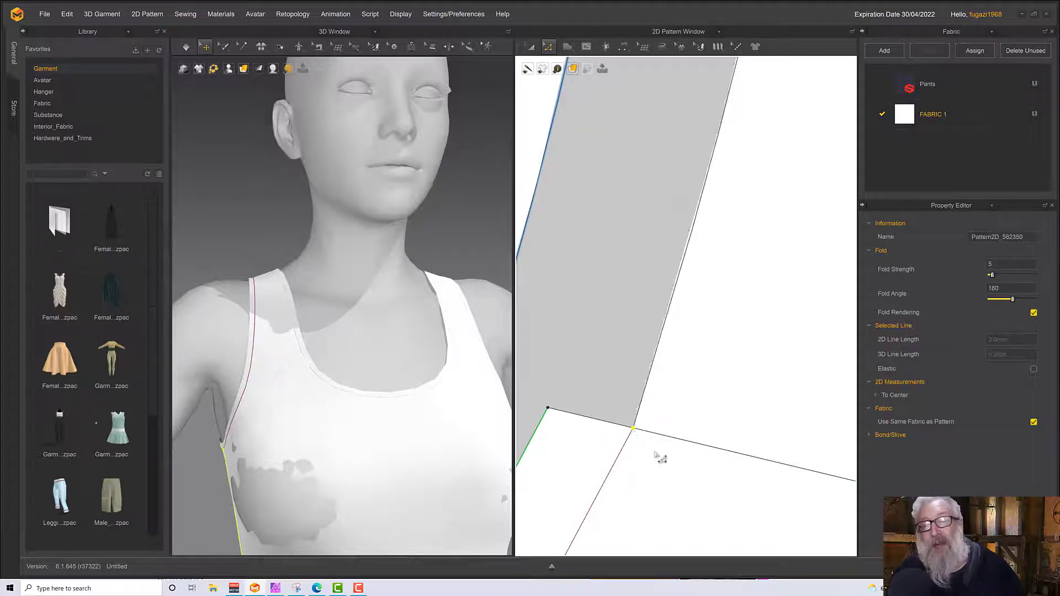
# Step: Simulate the garment and inspect the top's fit around the avatar
pyautogui.scroll(-2, 659, 457)
pyautogui.scroll(-1, 658, 457)
pyautogui.scroll(-2, 658, 457)
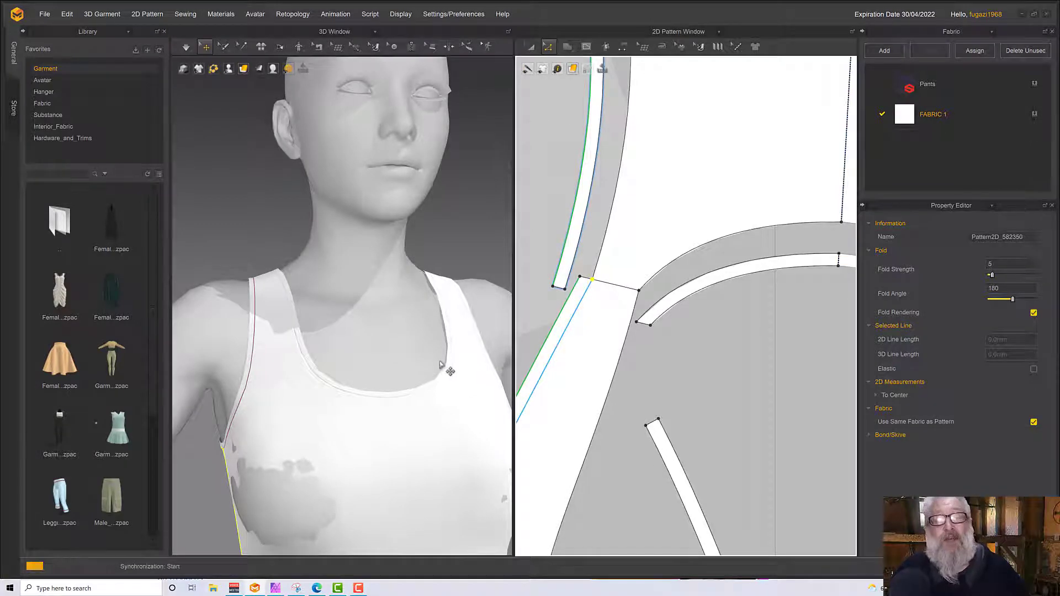
pyautogui.press('space')
pyautogui.press('space')
pyautogui.moveTo(418, 381); pyautogui.dragTo(542, 411, button='right')
pyautogui.press('space')
pyautogui.scroll(-3, 390, 436)
pyautogui.moveTo(390, 435); pyautogui.dragTo(524, 431, button='right')
pyautogui.scroll(-2, 646, 431)
pyautogui.scroll(-4, 647, 430)
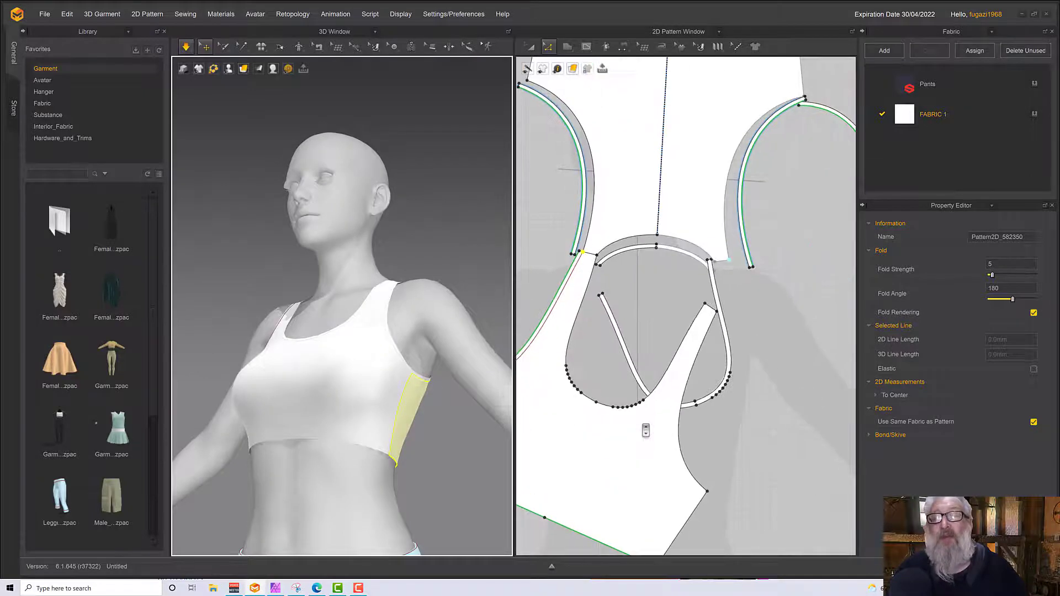
# Step: Rotate the back pattern piece upright and place it beside the front piece
pyautogui.click(530, 47)
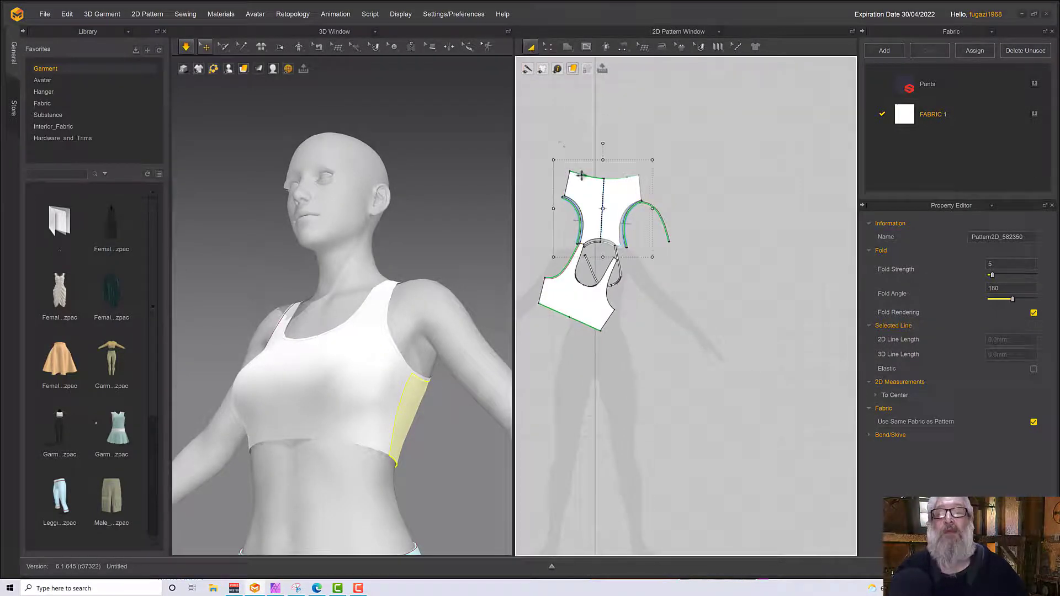
pyautogui.click(613, 186)
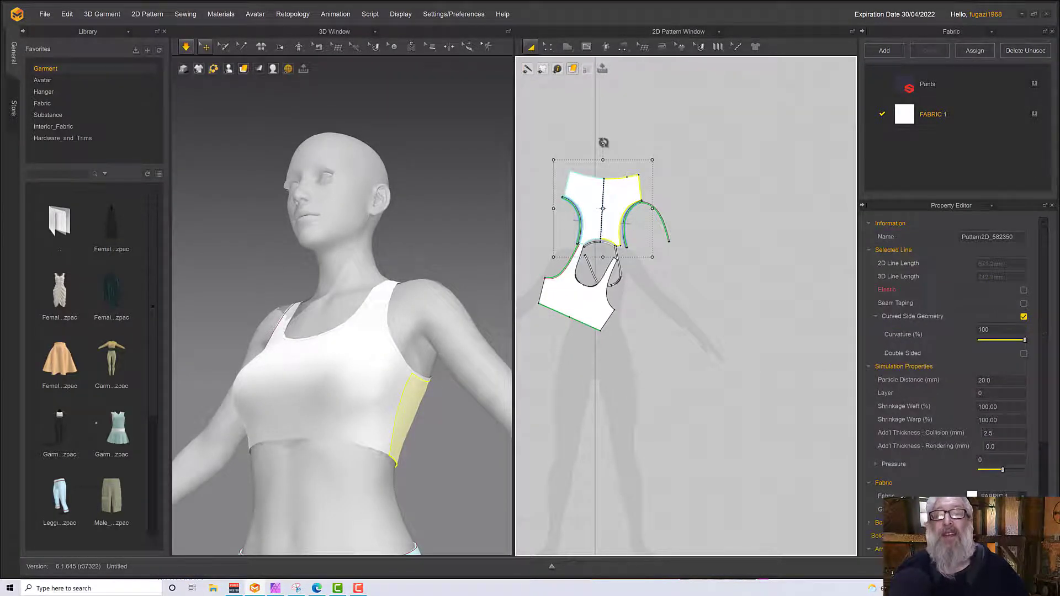
pyautogui.moveTo(604, 143); pyautogui.dragTo(689, 303)
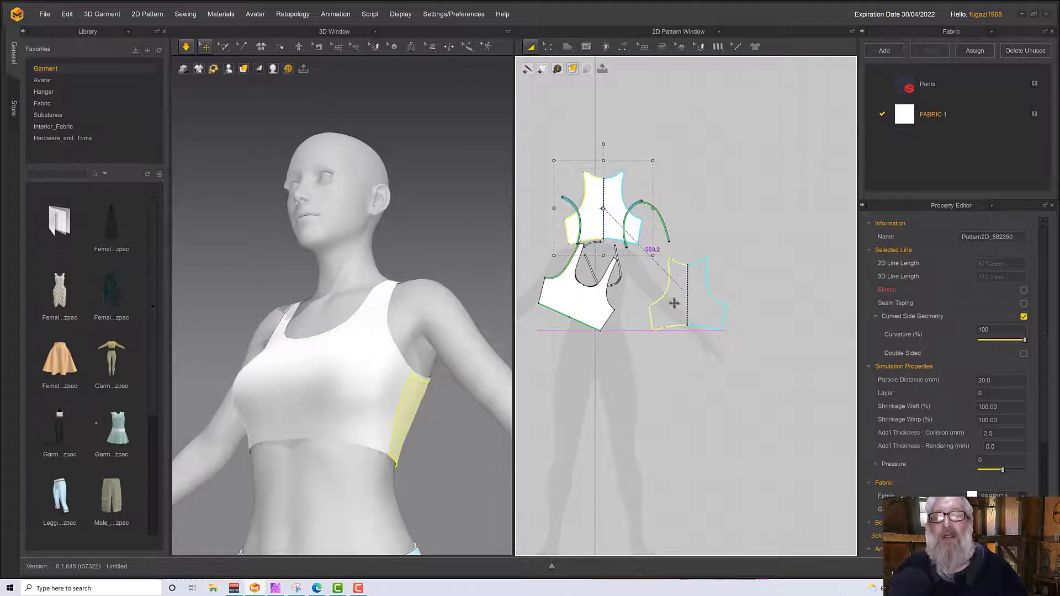
# Step: Rotate the front pattern piece until its hem is level and line it up beside the back piece
pyautogui.click(585, 314)
pyautogui.click(603, 269)
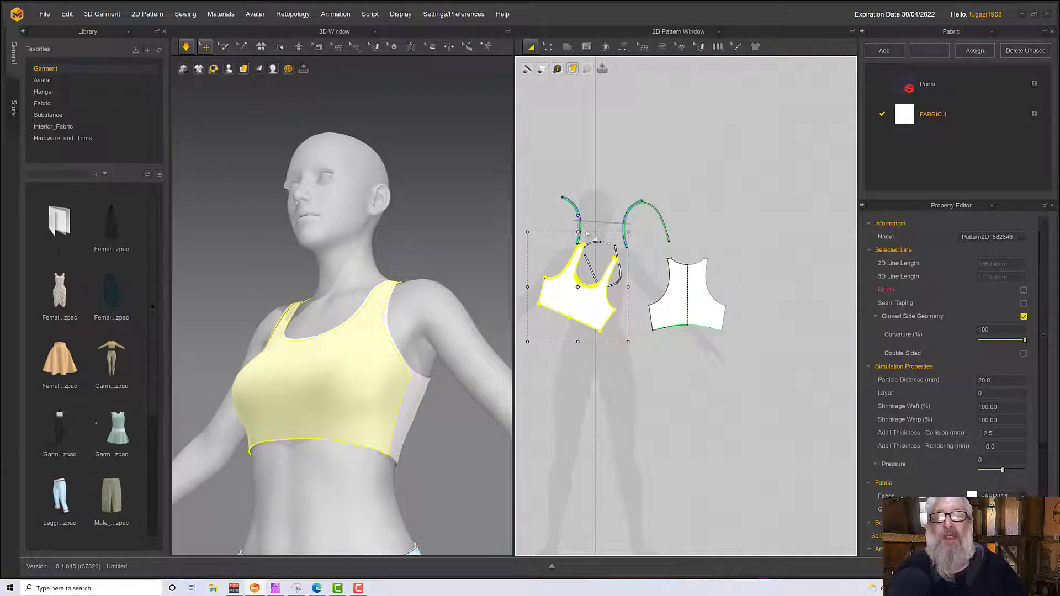
pyautogui.moveTo(575, 219); pyautogui.dragTo(555, 236)
pyautogui.moveTo(588, 305); pyautogui.dragTo(615, 318)
pyautogui.scroll(-2, 619, 356)
pyautogui.scroll(3, 621, 358)
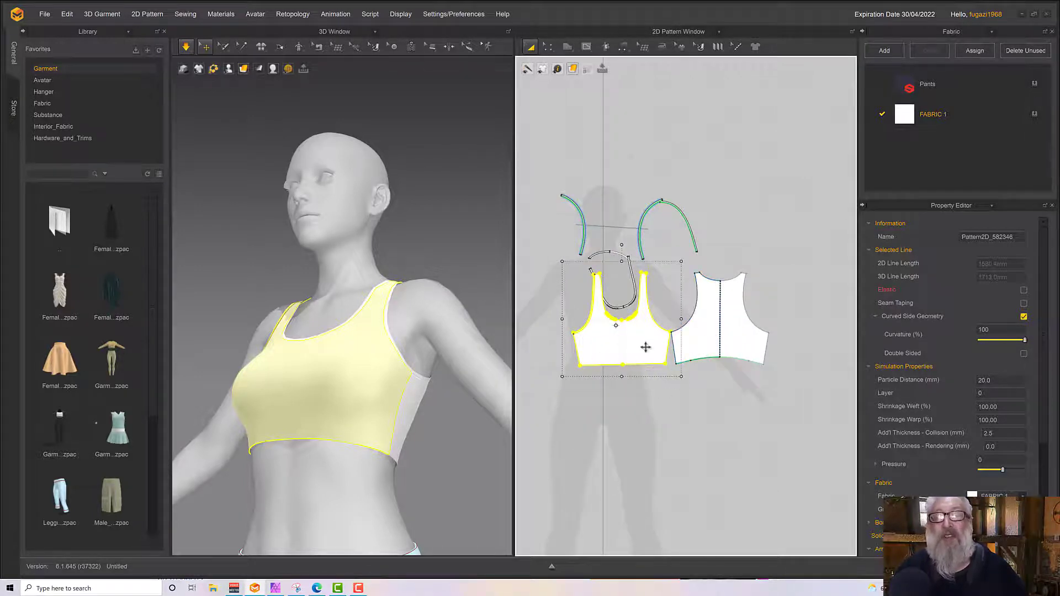
pyautogui.scroll(2, 582, 206)
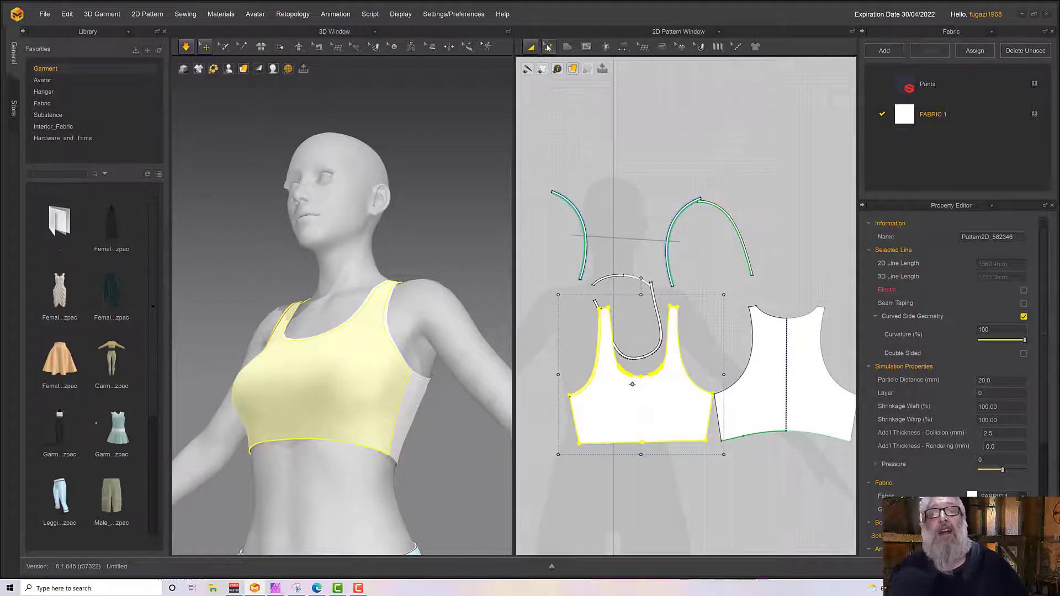
# Step: Select the hem segments of the front and back pieces together to check their total length
pyautogui.click(548, 47)
pyautogui.moveTo(660, 419); pyautogui.dragTo(656, 397, button='middle')
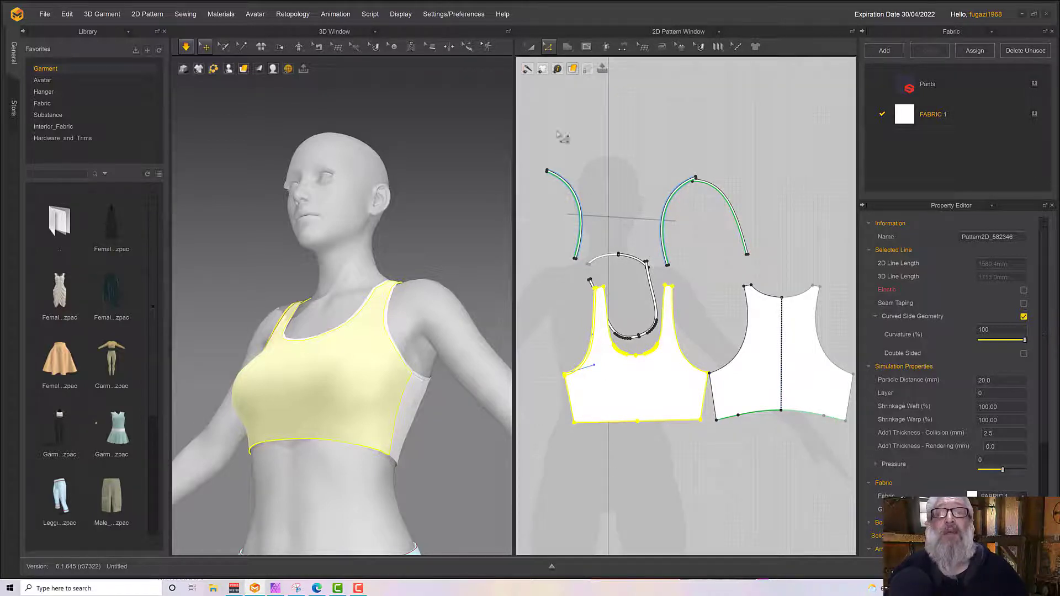
pyautogui.click(620, 434)
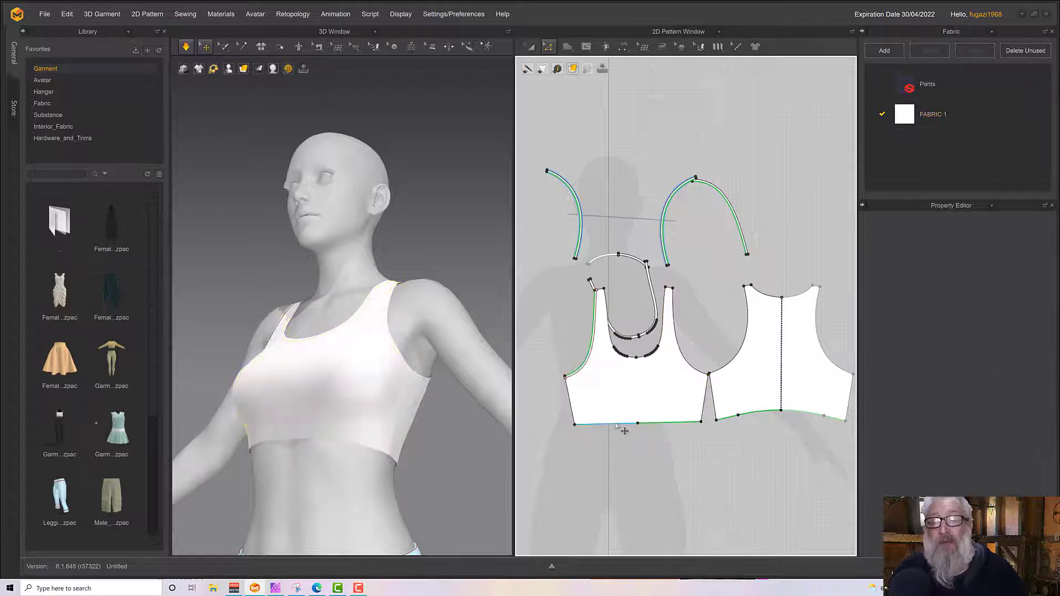
pyautogui.click(638, 425)
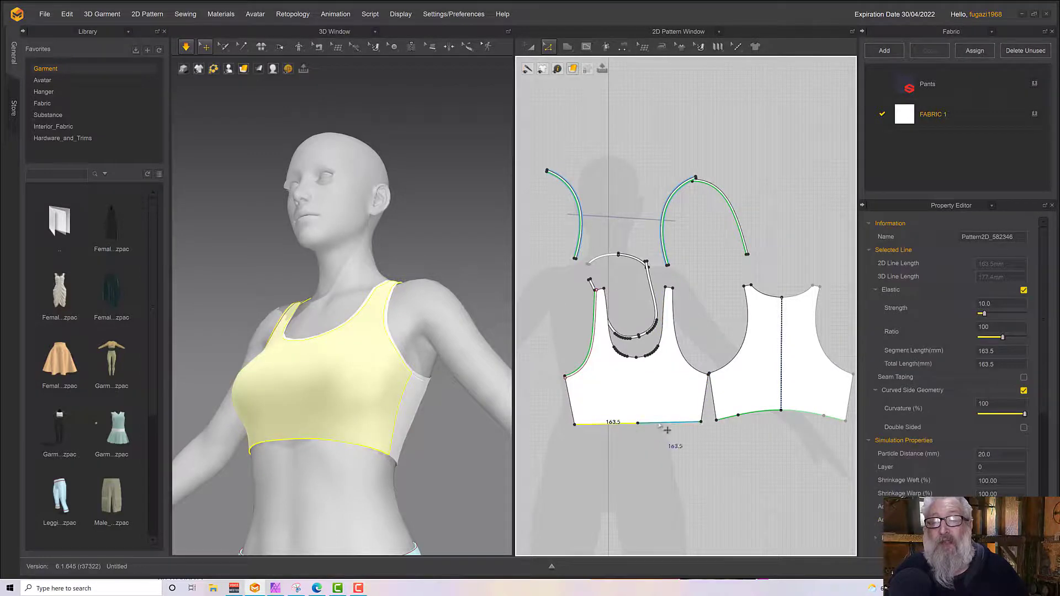
pyautogui.keyDown('shift'); pyautogui.click(729, 417); pyautogui.keyUp('shift')
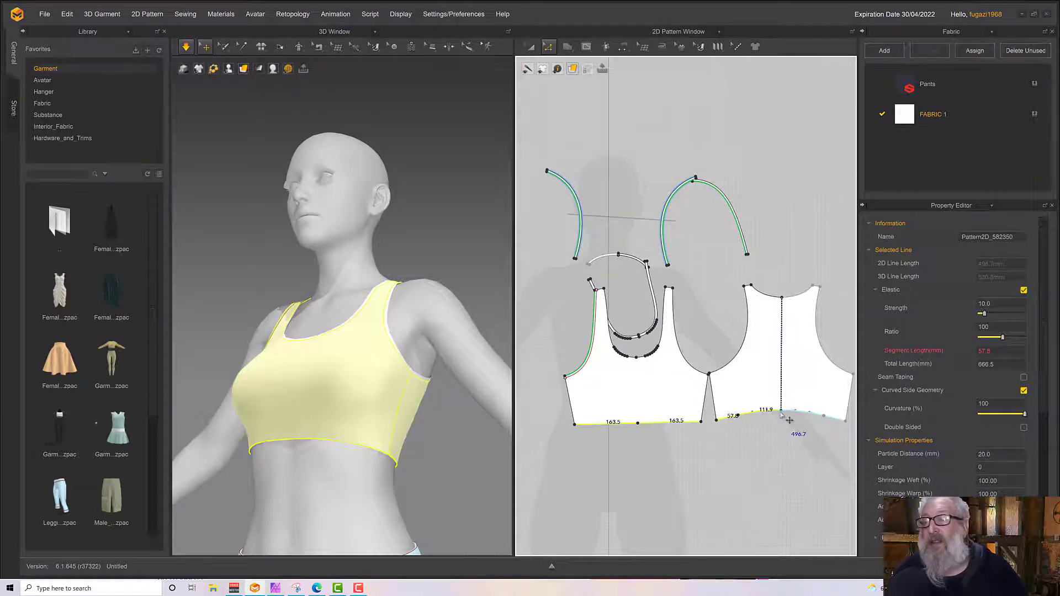
pyautogui.keyDown('shift'); pyautogui.moveTo(813, 417); pyautogui.dragTo(839, 425); pyautogui.keyUp('shift')
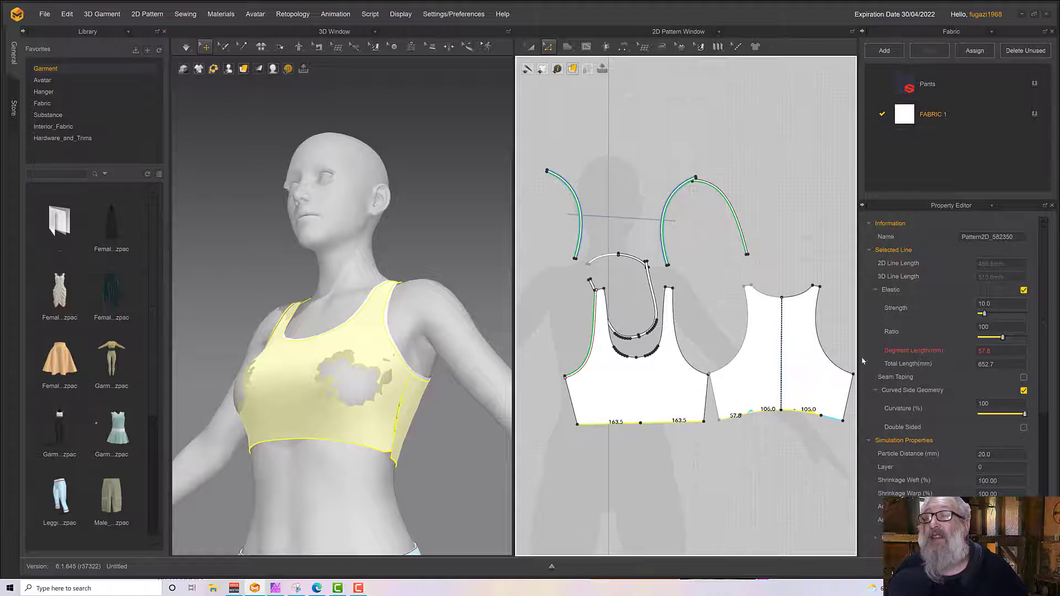
# Step: Select only the two front hem segments to check their combined length
pyautogui.click(691, 440)
pyautogui.click(637, 424)
pyautogui.keyDown('shift'); pyautogui.click(652, 424); pyautogui.keyUp('shift')
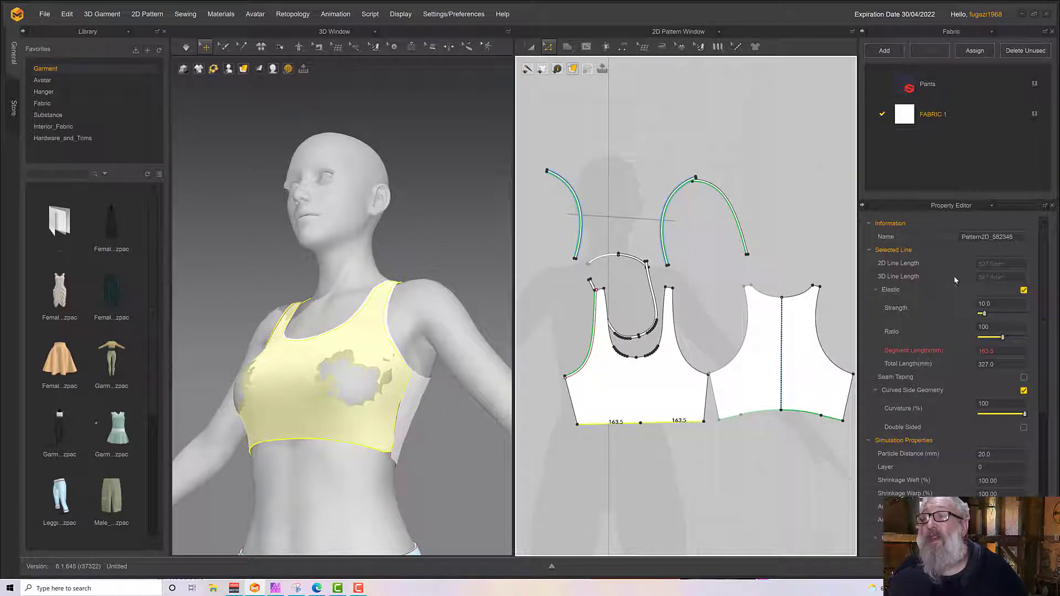
# Step: Create a rectangular pattern piece 327 mm wide and 5 mm high below the front piece's hem
pyautogui.click(577, 47)
pyautogui.click(580, 83)
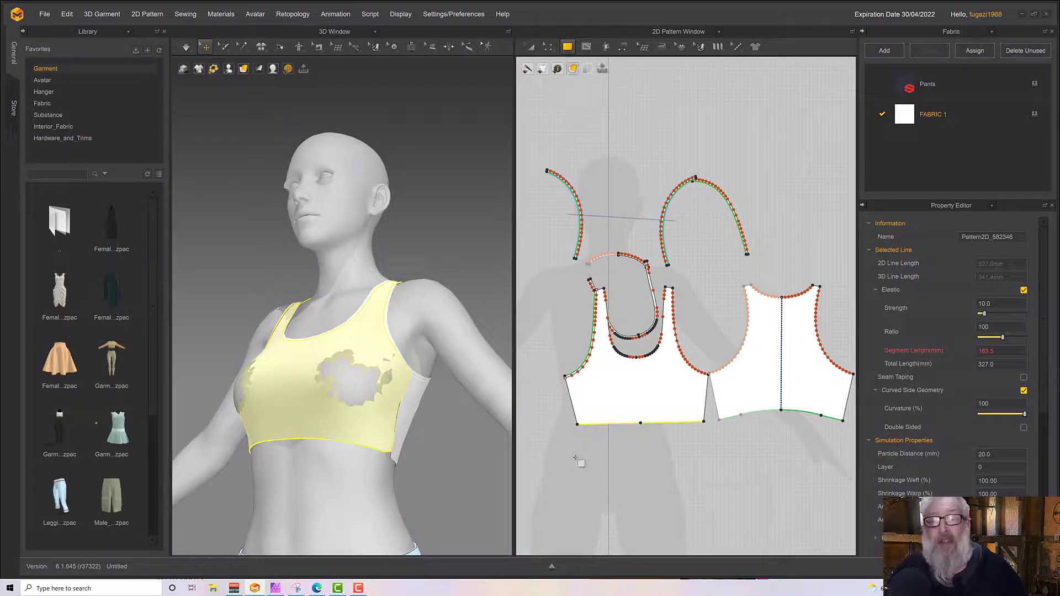
pyautogui.click(586, 445)
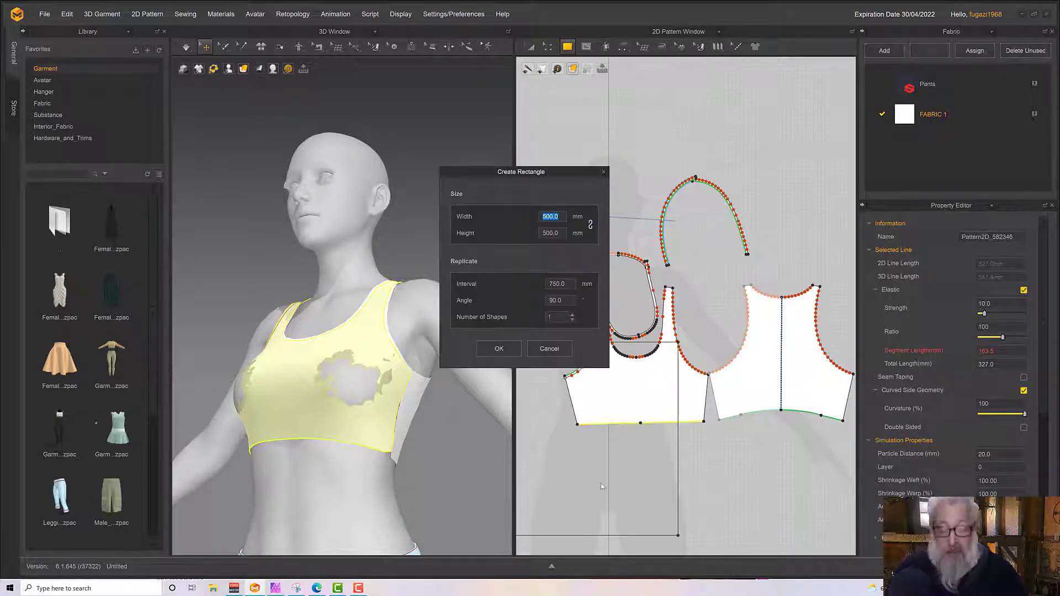
pyautogui.write('327')
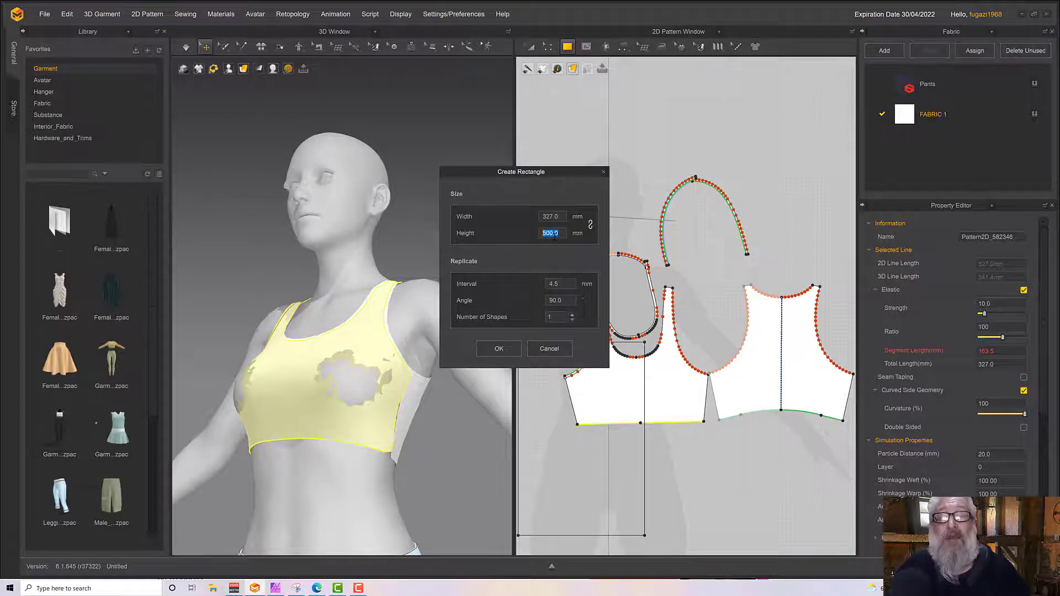
pyautogui.write('5')
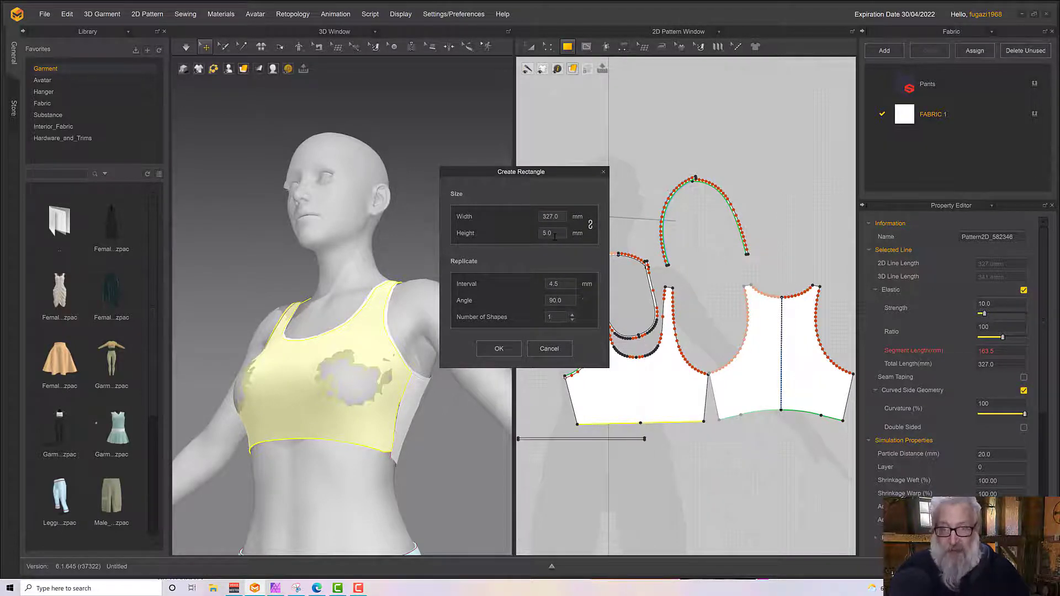
pyautogui.click(499, 348)
pyautogui.moveTo(587, 439); pyautogui.dragTo(563, 377, button='middle')
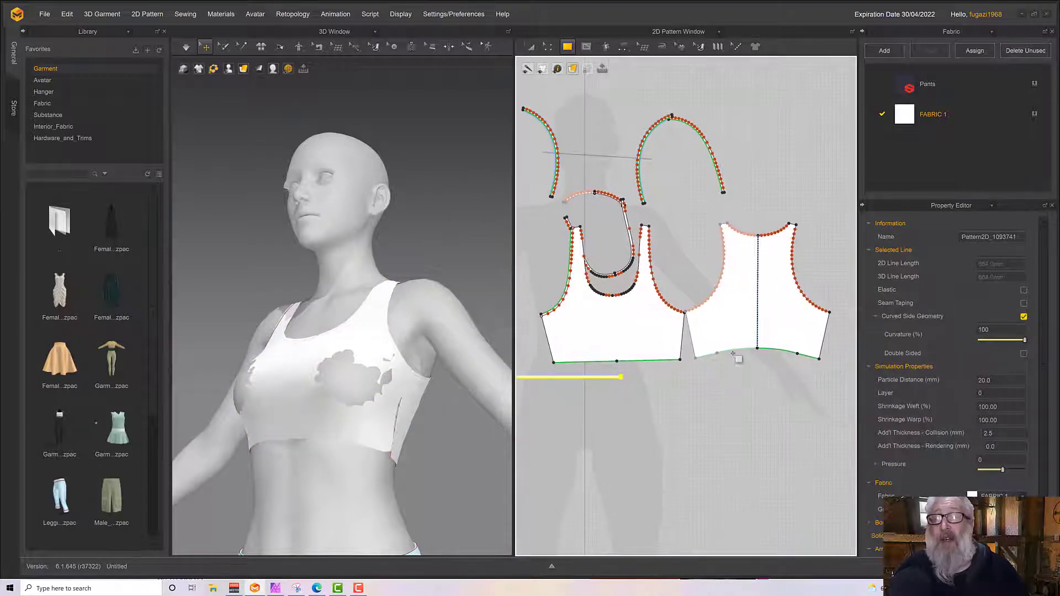
# Step: Select the hem segments of the back pattern piece to check their total length
pyautogui.click(708, 359)
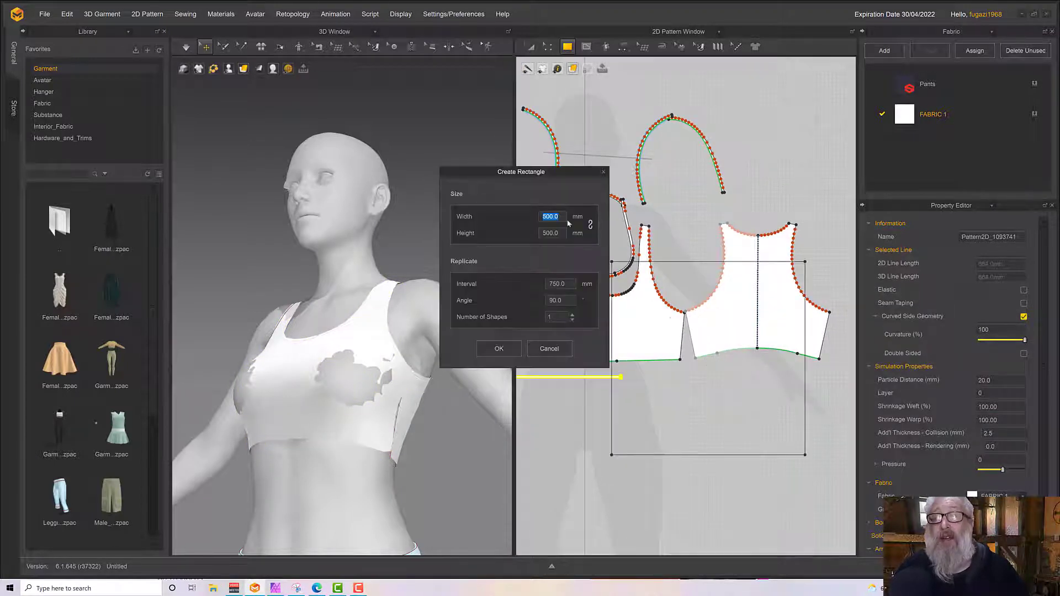
pyautogui.click(544, 349)
pyautogui.click(544, 52)
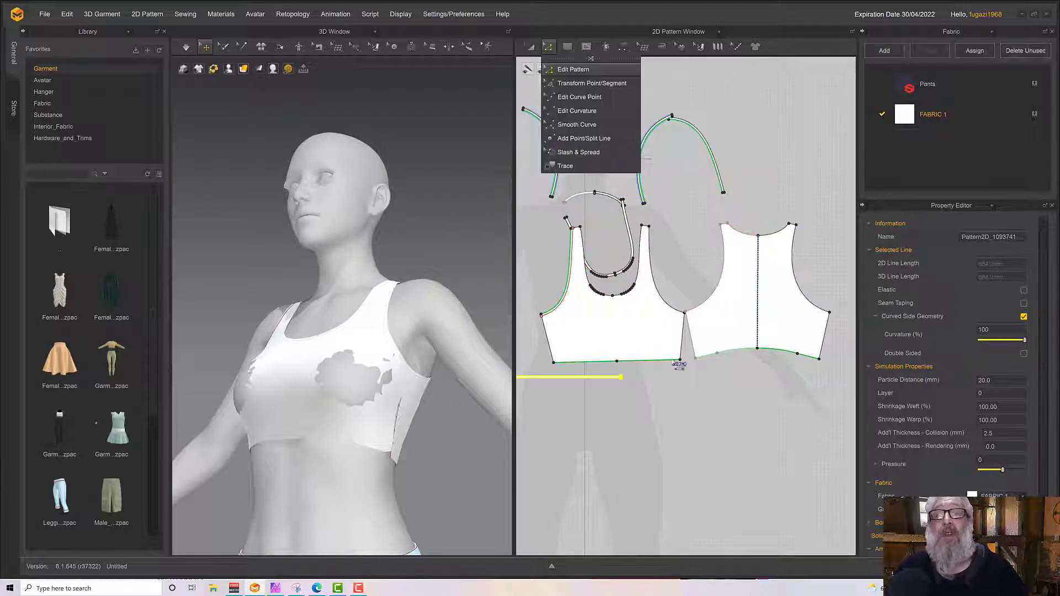
pyautogui.click(698, 359)
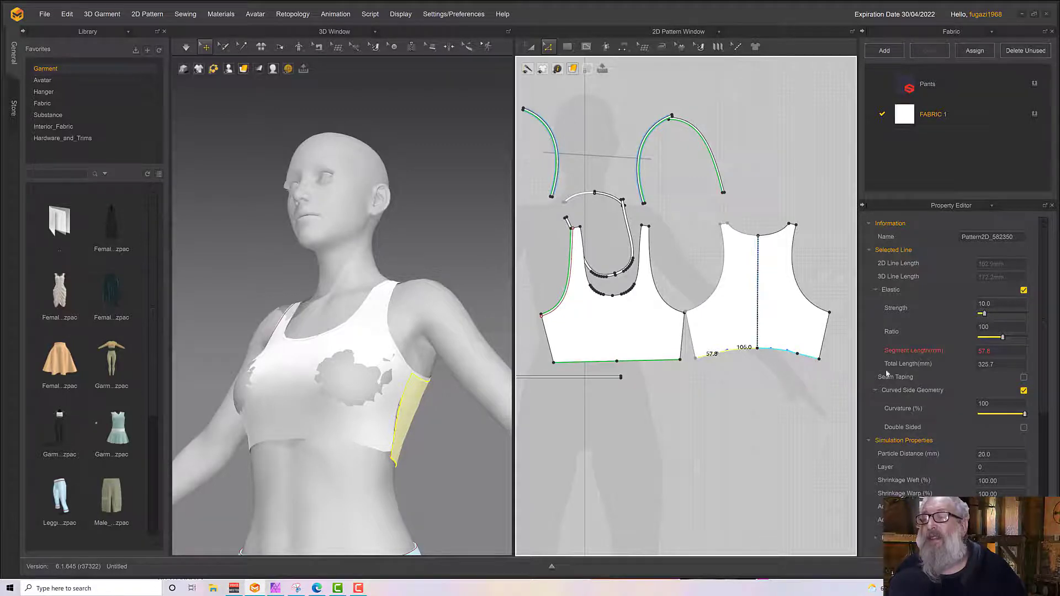
pyautogui.click(760, 376)
pyautogui.click(779, 353)
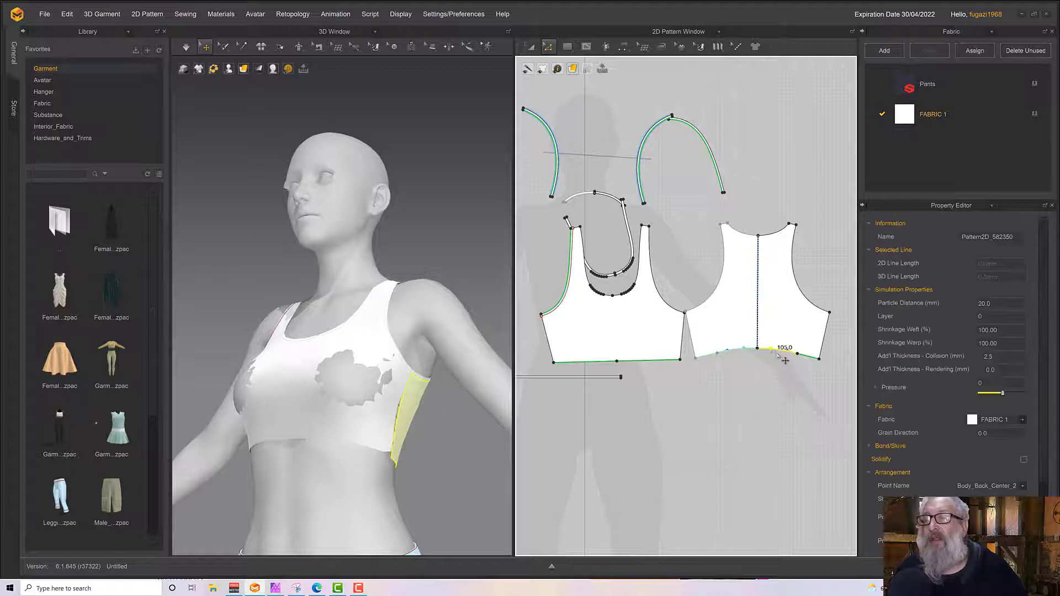
pyautogui.click(810, 362)
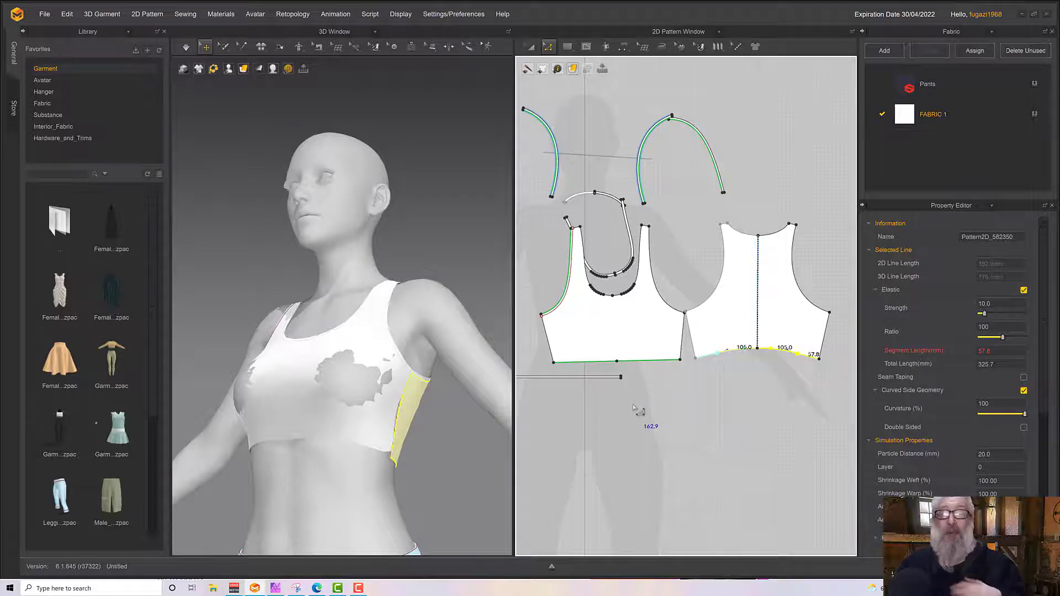
# Step: Remove the linked editing between the two halves of the back pattern piece
pyautogui.scroll(3, 639, 385)
pyautogui.moveTo(536, 365); pyautogui.dragTo(493, 353, button='middle')
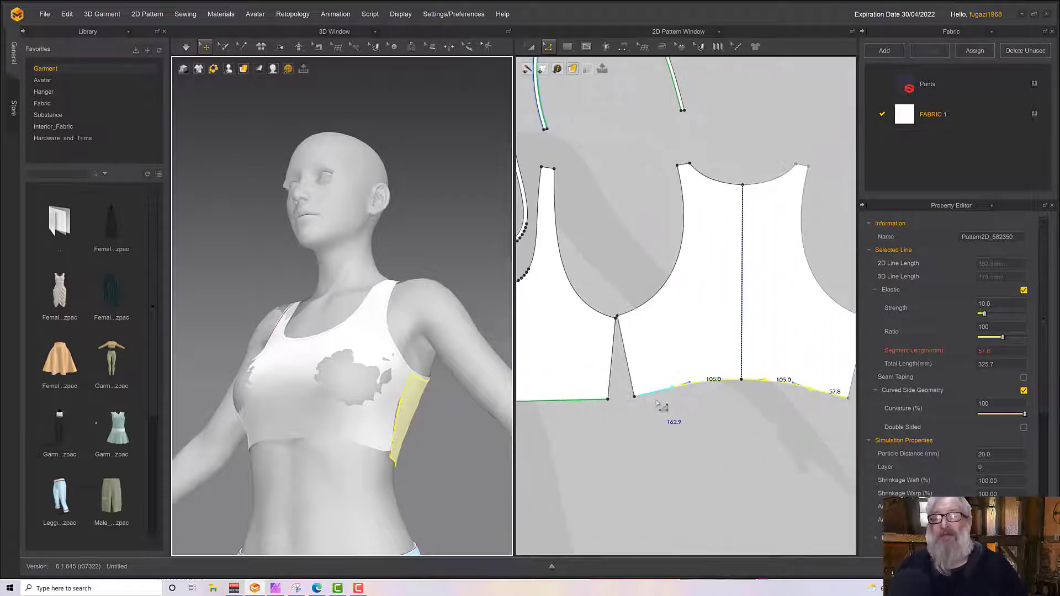
pyautogui.click(672, 405)
pyautogui.click(531, 46)
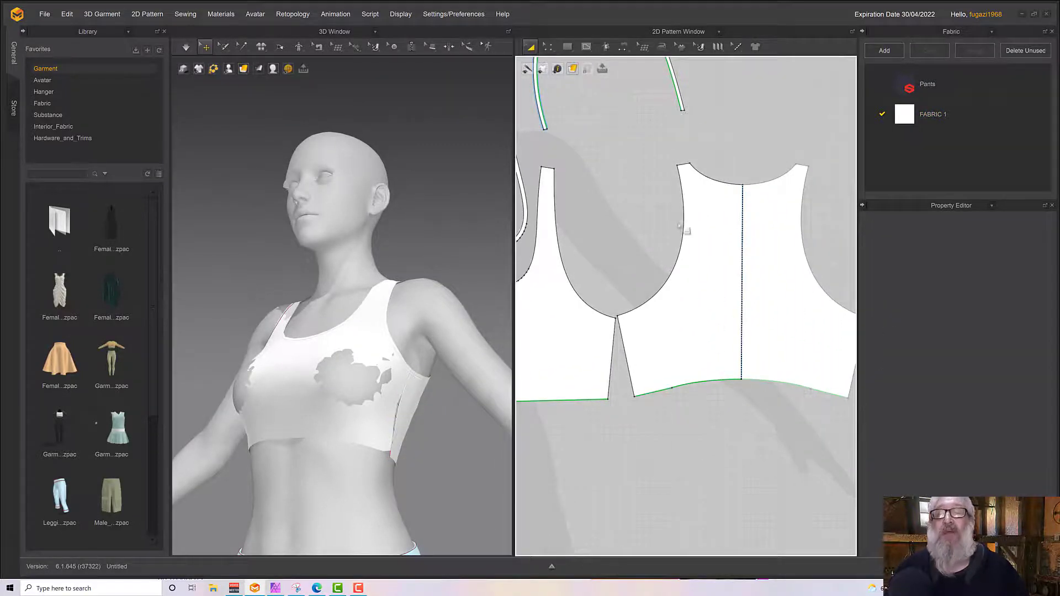
pyautogui.click(725, 247)
pyautogui.rightClick(732, 252)
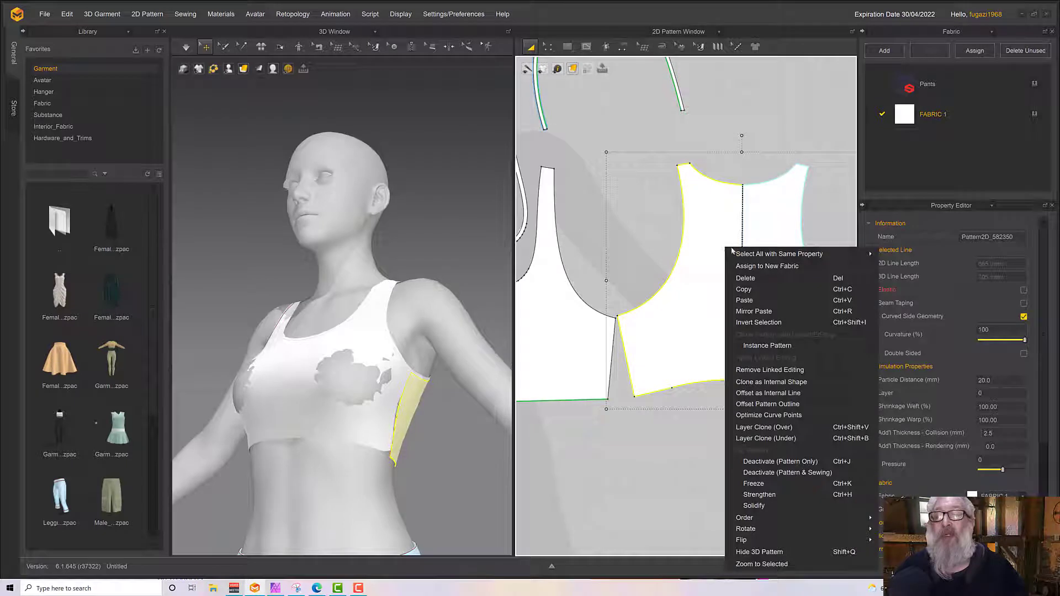
pyautogui.click(772, 370)
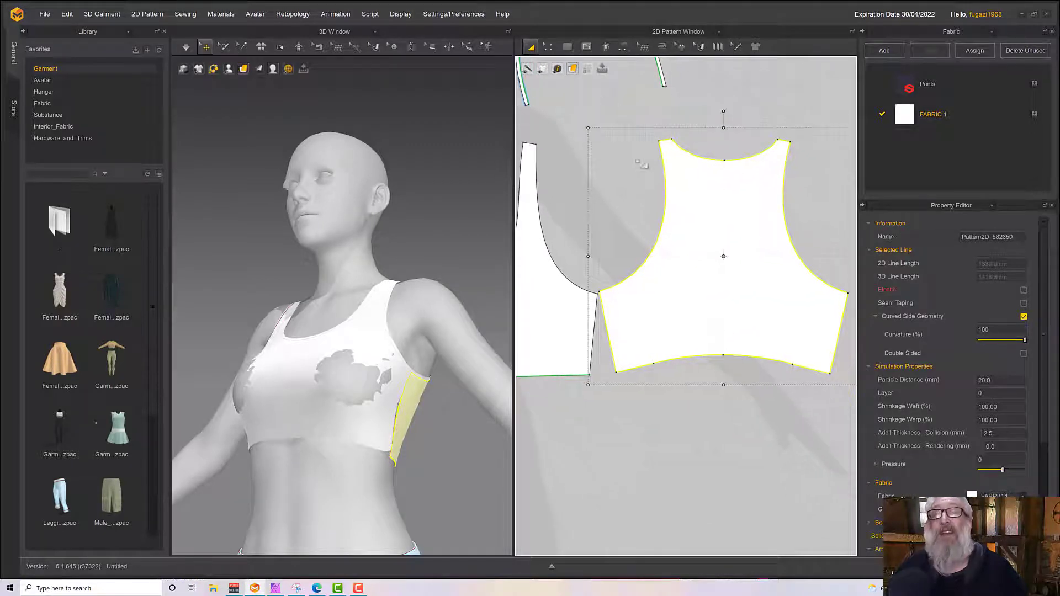
# Step: Select all four hem segments of the unlinked back piece to check their combined length
pyautogui.click(547, 47)
pyautogui.click(690, 394)
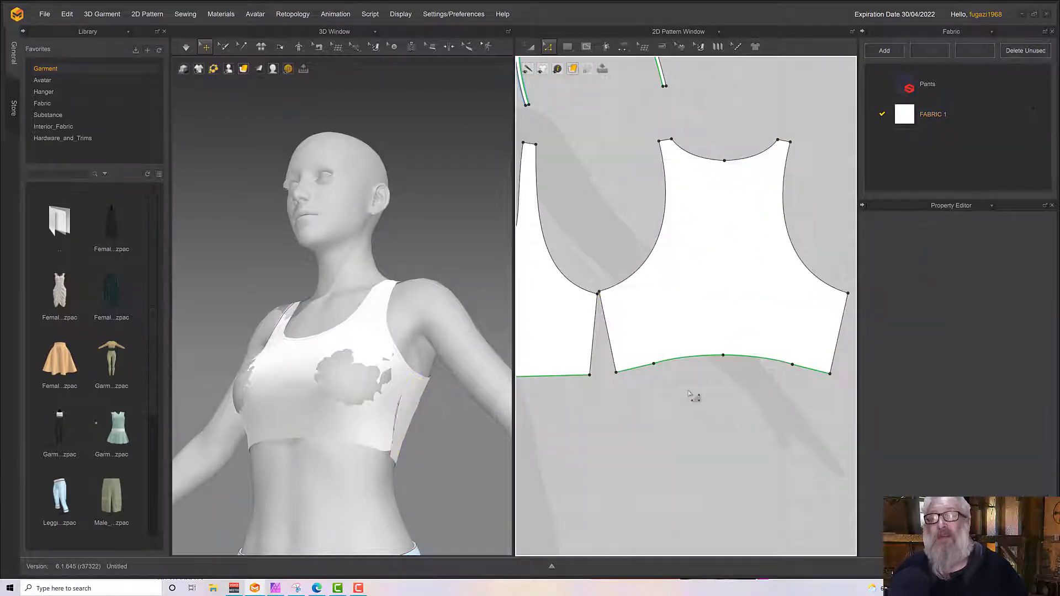
pyautogui.click(674, 361)
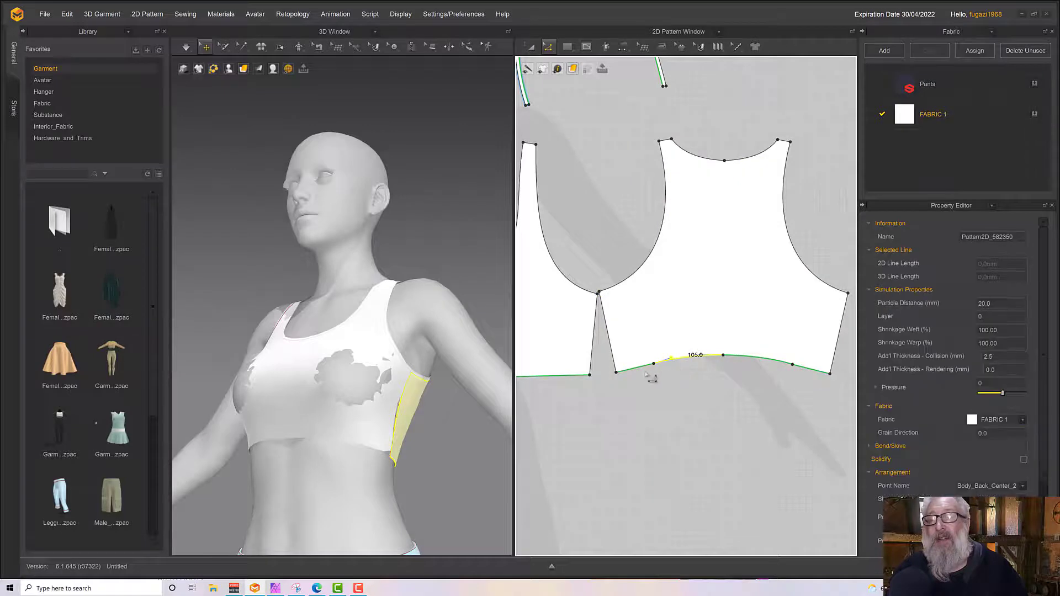
pyautogui.keyDown('shift'); pyautogui.click(808, 369); pyautogui.keyUp('shift')
pyautogui.keyDown('shift'); pyautogui.click(774, 360); pyautogui.keyUp('shift')
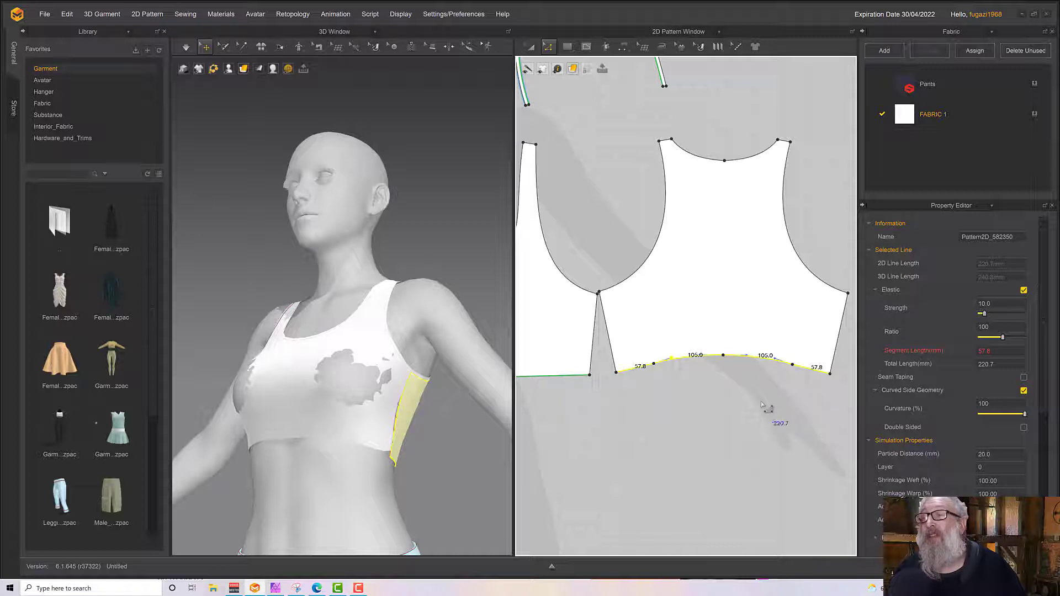
# Step: Create a rectangular pattern piece 220.7 mm wide and 5 mm high below the back piece's hem
pyautogui.moveTo(759, 404); pyautogui.dragTo(770, 365, button='middle')
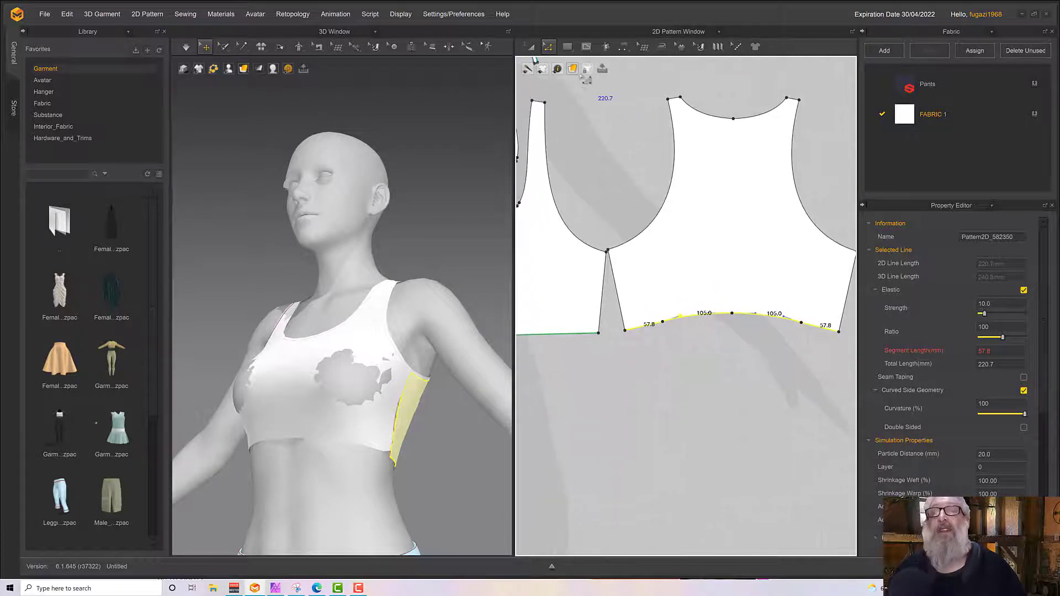
pyautogui.click(567, 47)
pyautogui.click(590, 83)
pyautogui.click(645, 381)
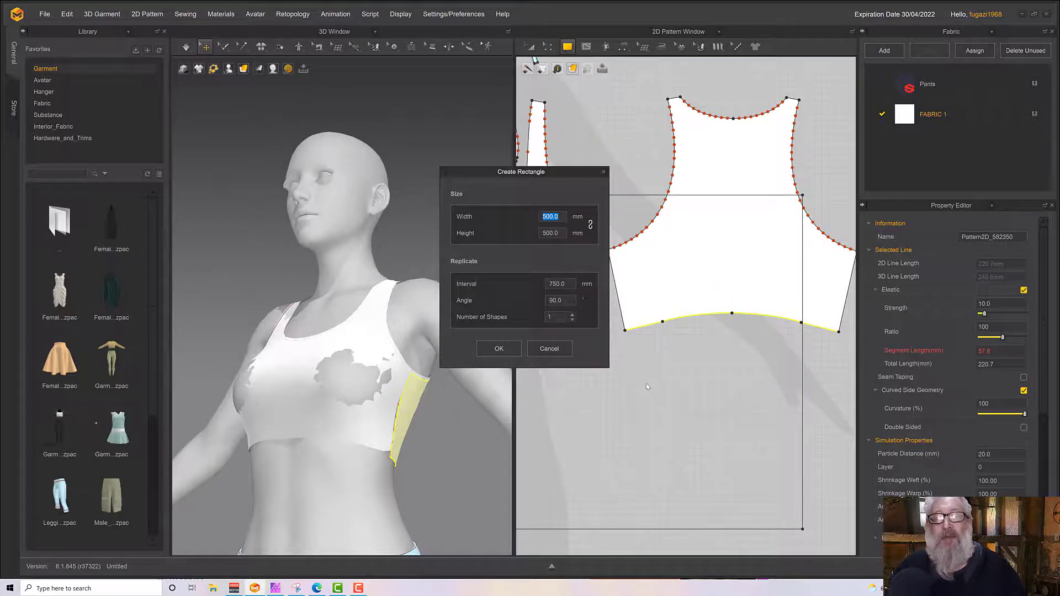
pyautogui.write('220.7')
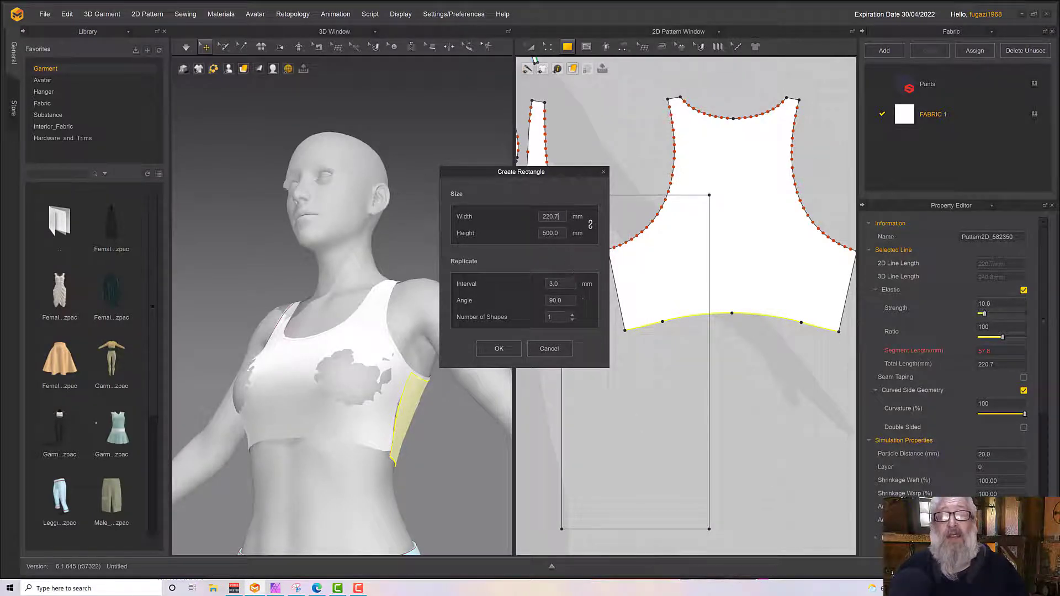
pyautogui.write('5.0')
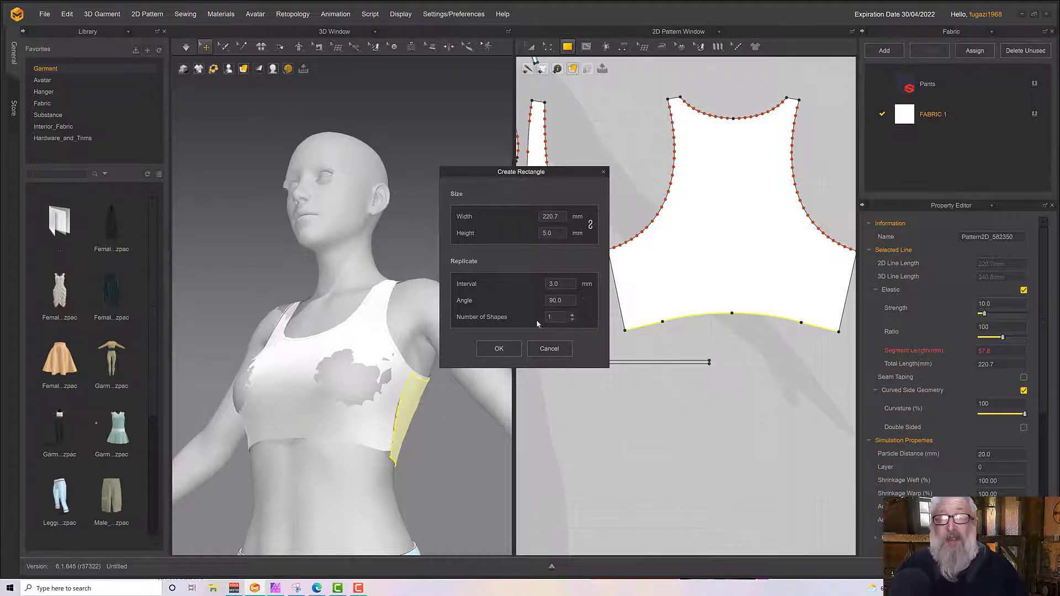
pyautogui.click(498, 348)
pyautogui.scroll(3, 635, 379)
pyautogui.click(711, 390)
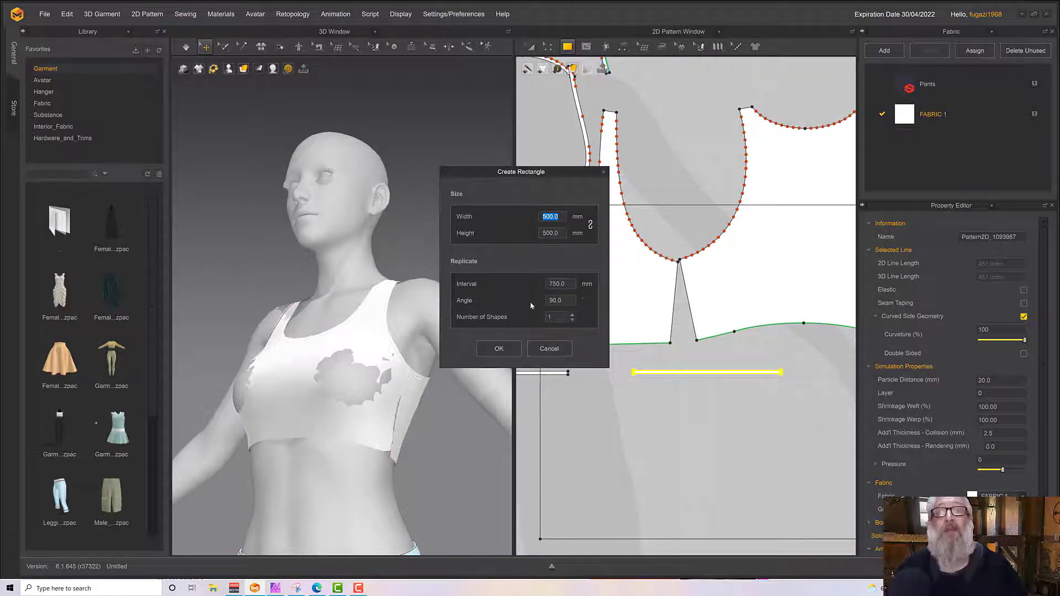
pyautogui.click(549, 348)
# Step: Free-sew the new rectangle's upper edge to the full length of the back piece's hem
pyautogui.click(622, 46)
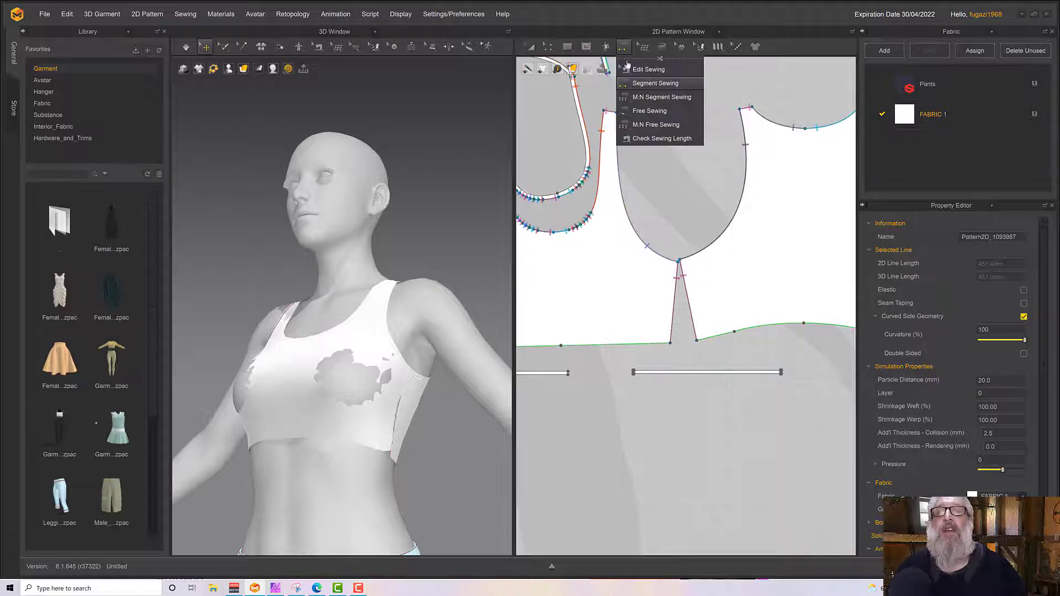
pyautogui.click(648, 111)
pyautogui.moveTo(721, 188); pyautogui.dragTo(690, 126, button='middle')
pyautogui.click(612, 310)
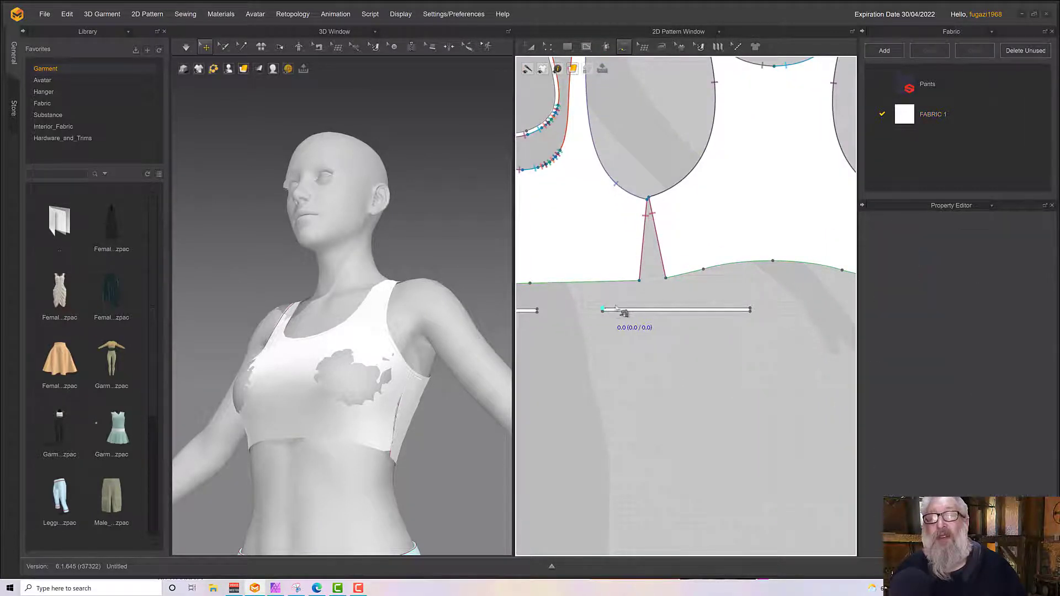
pyautogui.click(751, 310)
pyautogui.moveTo(751, 310); pyautogui.dragTo(673, 304, button='middle')
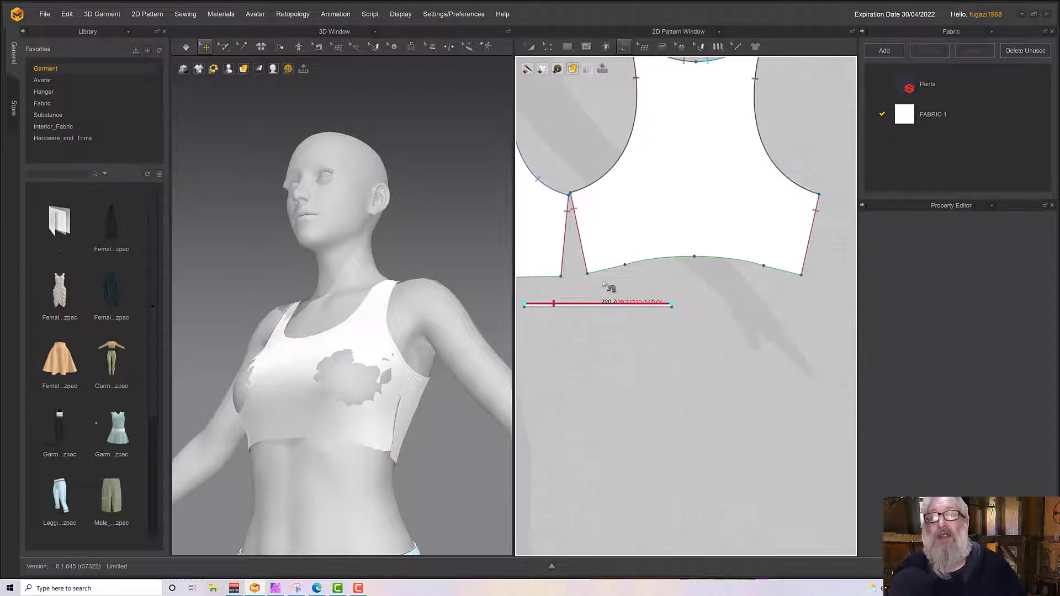
pyautogui.click(588, 273)
pyautogui.click(803, 276)
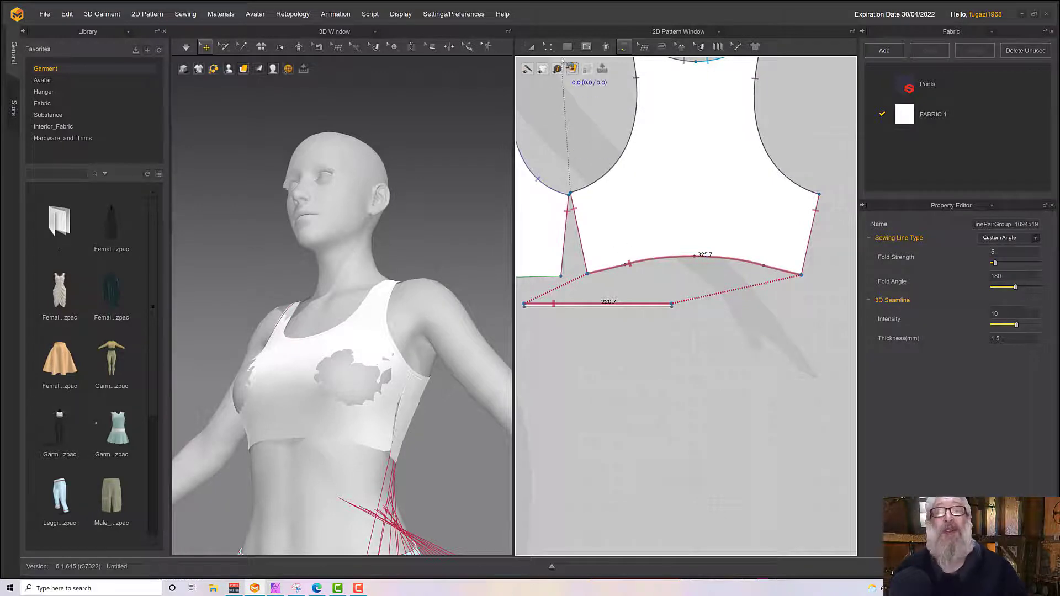
# Step: Delete the 220.7 mm rectangle below the back hem
pyautogui.click(548, 47)
pyautogui.click(627, 306)
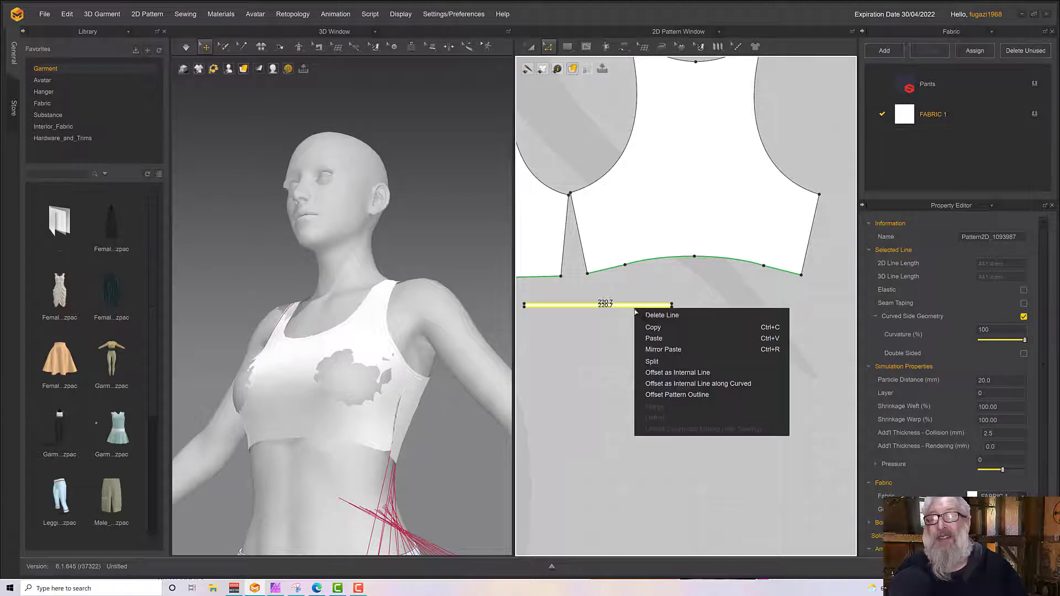
pyautogui.rightClick(635, 309)
pyautogui.click(680, 374)
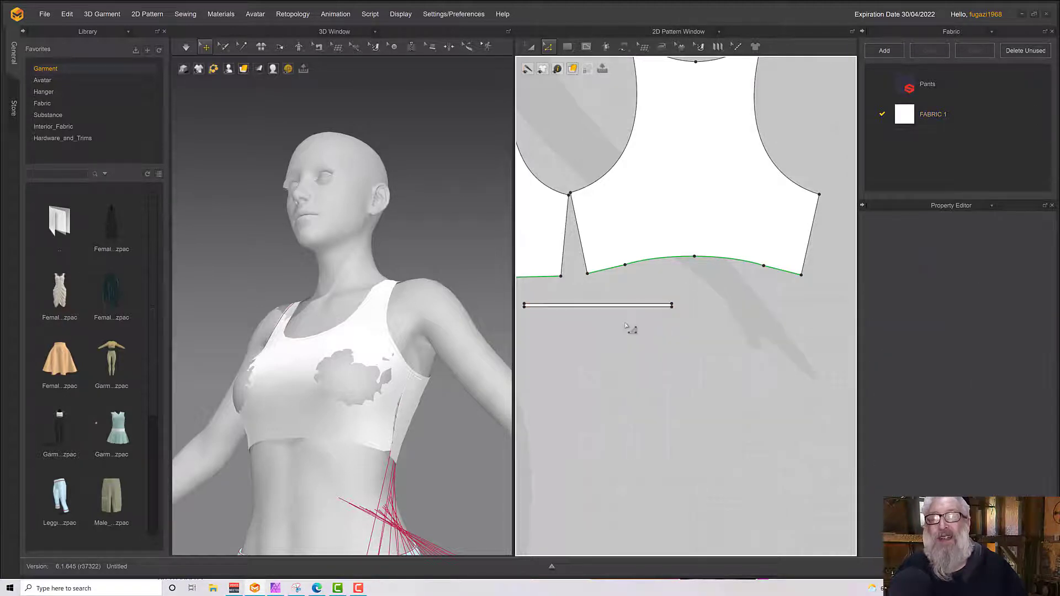
pyautogui.click(531, 47)
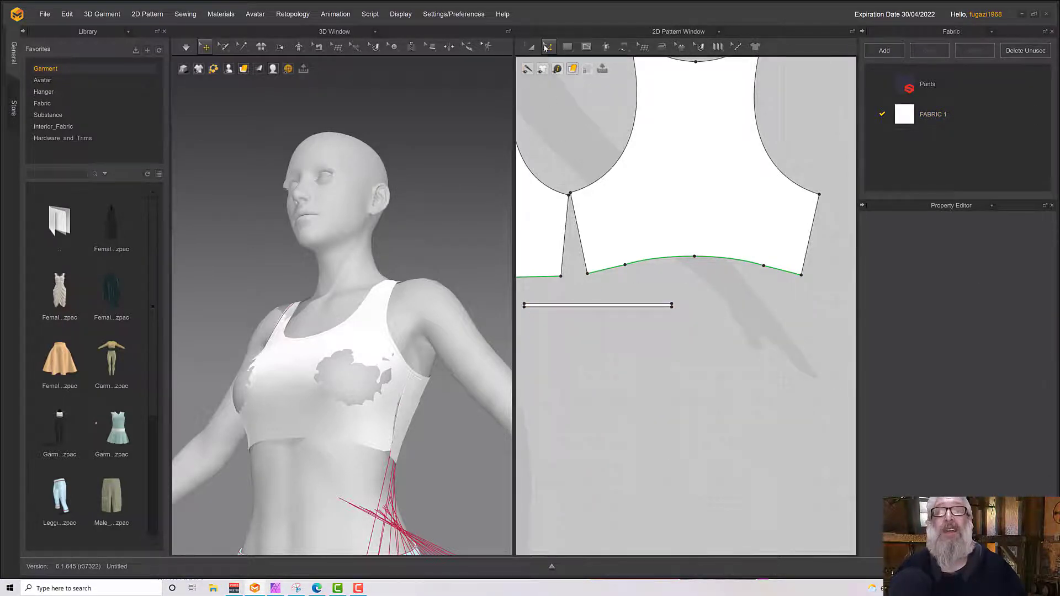
pyautogui.click(576, 306)
pyautogui.press('Delete')
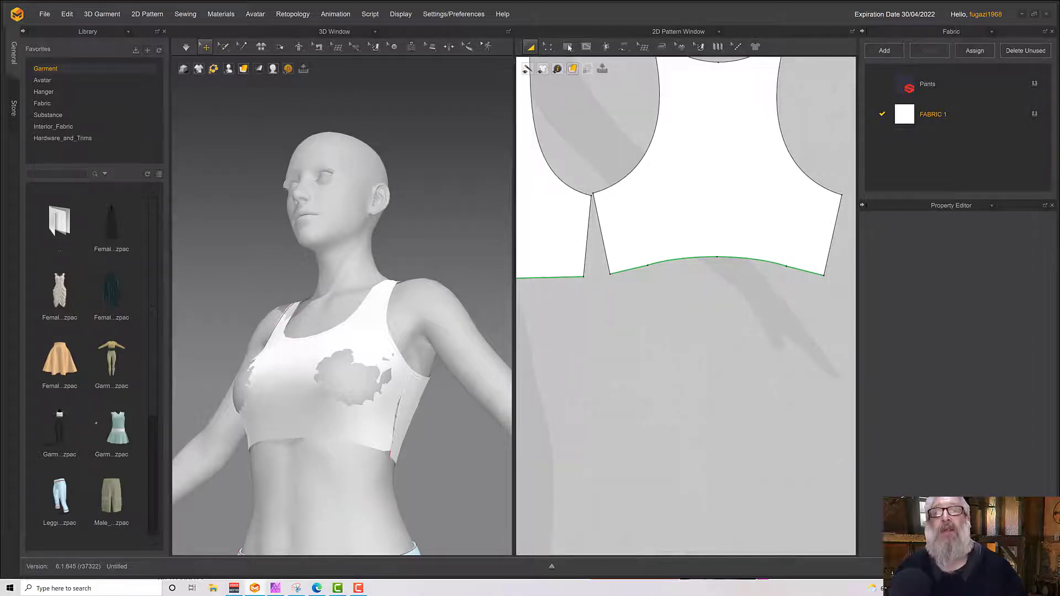
# Step: Reselect the full back hem, segment by segment, to recheck its total length
pyautogui.click(569, 47)
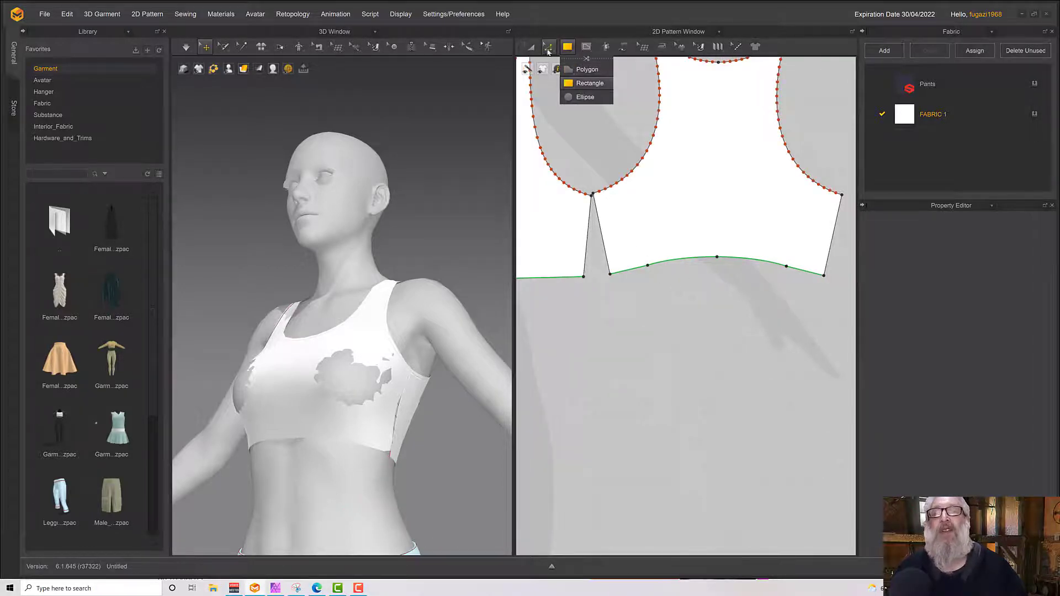
pyautogui.click(548, 50)
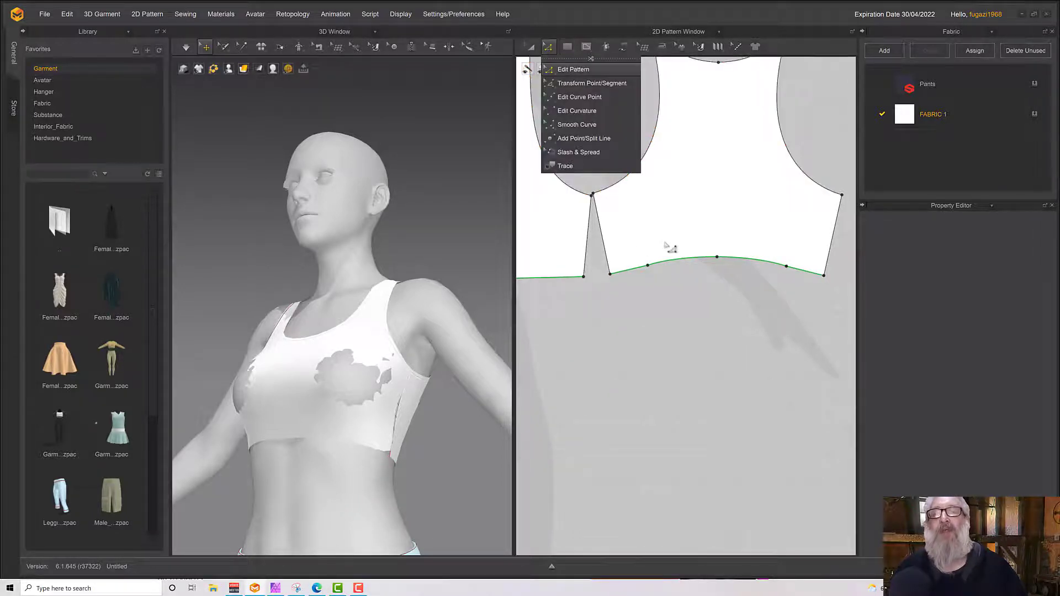
pyautogui.keyDown('shift'); pyautogui.click(633, 270); pyautogui.keyUp('shift')
pyautogui.keyDown('shift'); pyautogui.click(754, 259); pyautogui.keyUp('shift')
pyautogui.keyDown('shift'); pyautogui.click(807, 272); pyautogui.keyUp('shift')
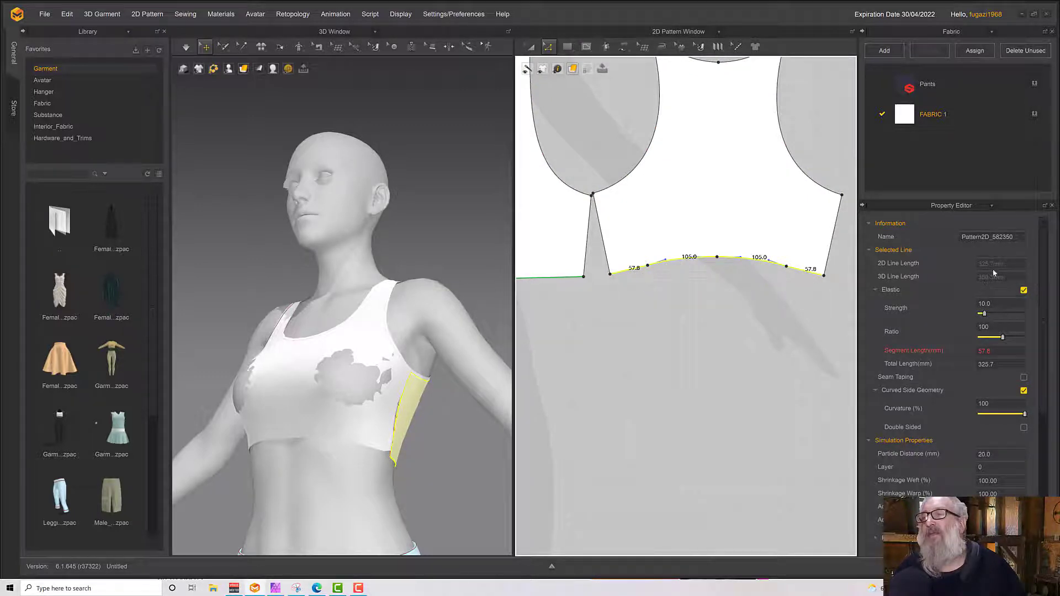
# Step: Create a rectangular pattern piece 325.7 mm wide and 5 mm high below the hems of the tank top pieces
pyautogui.click(568, 46)
pyautogui.click(621, 318)
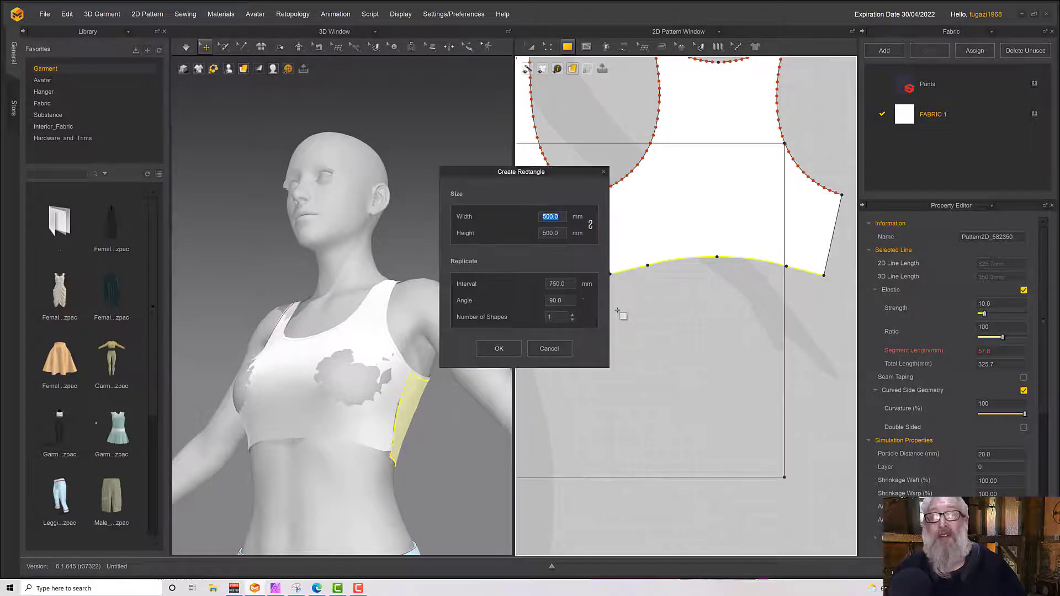
pyautogui.write('325.7')
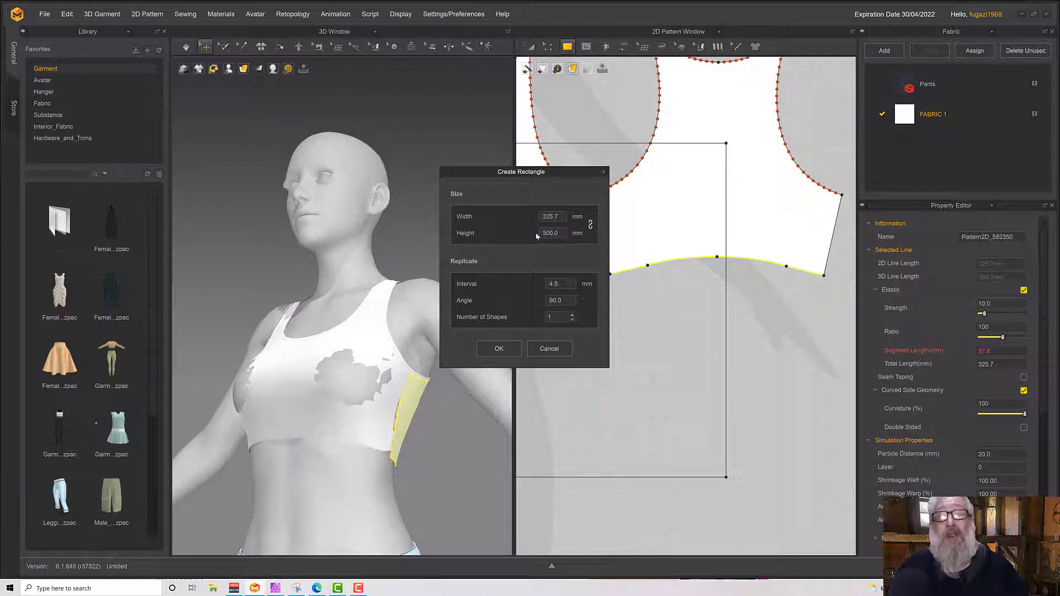
pyautogui.write('5.0')
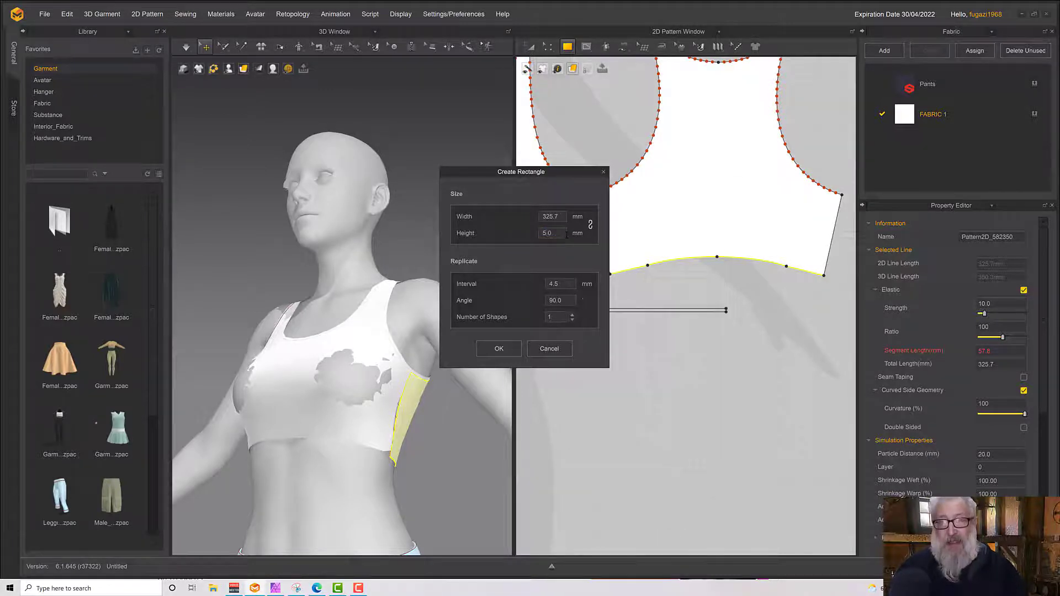
pyautogui.click(499, 349)
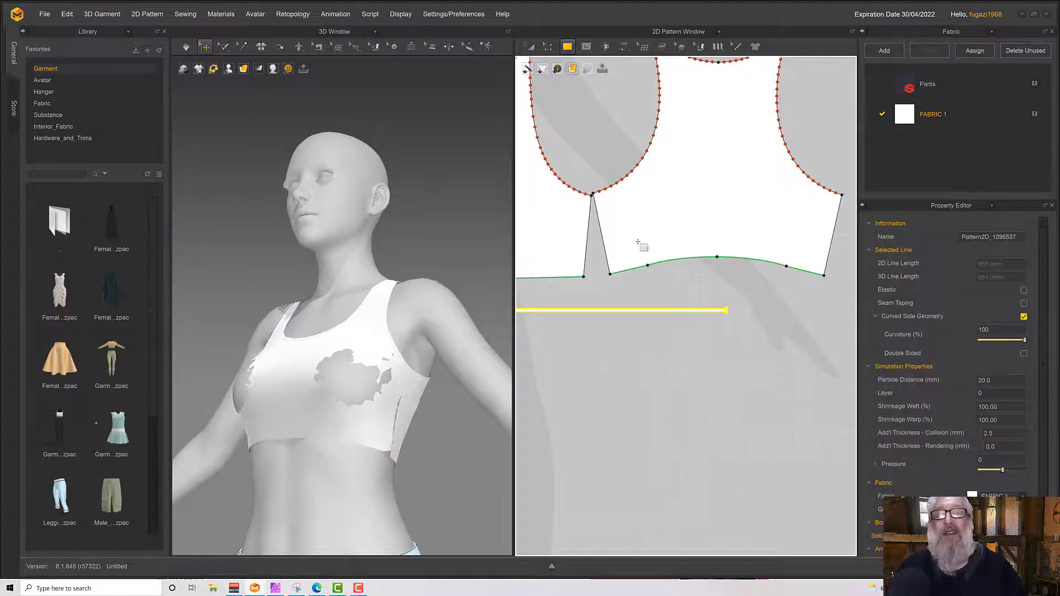
# Step: Free-sew the upper edge of the 325.7 mm strip to the full length of the back piece's hem
pyautogui.click(623, 47)
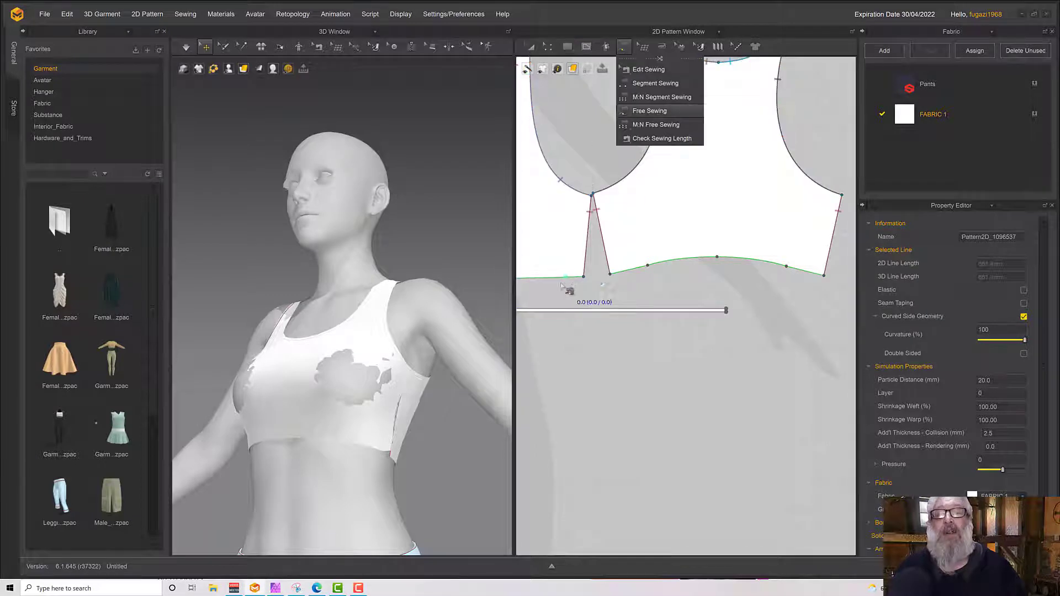
pyautogui.moveTo(610, 286); pyautogui.dragTo(662, 278, button='middle')
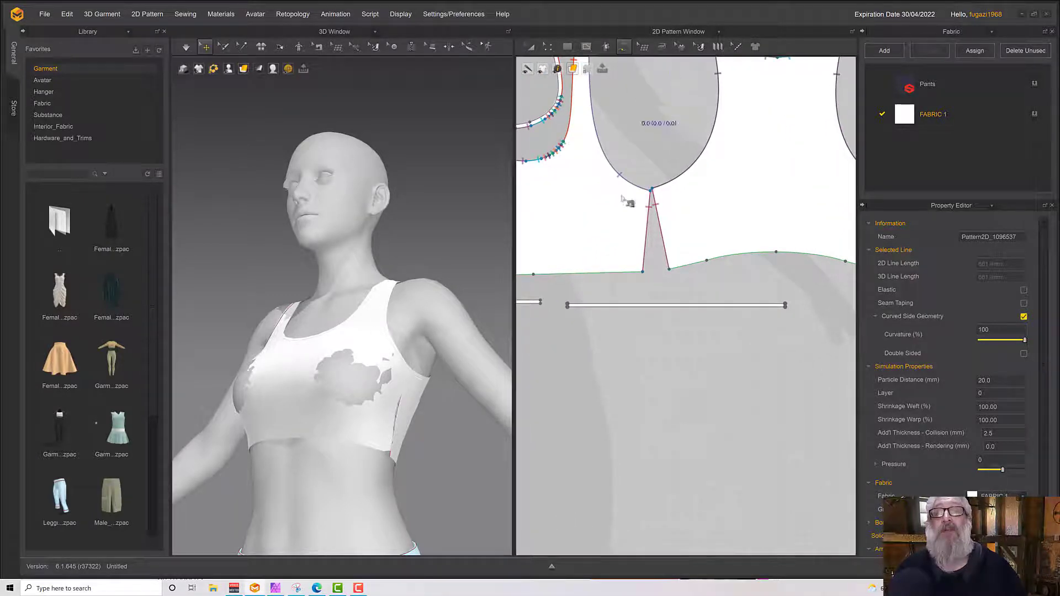
pyautogui.click(569, 306)
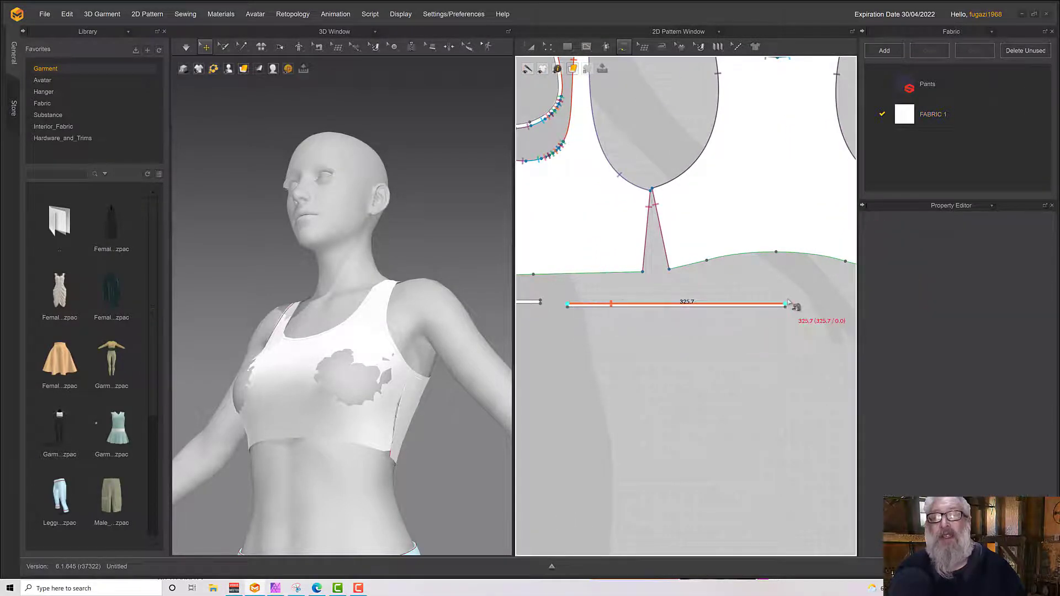
pyautogui.click(785, 305)
pyautogui.click(684, 268)
pyautogui.moveTo(685, 268); pyautogui.dragTo(521, 263, button='middle')
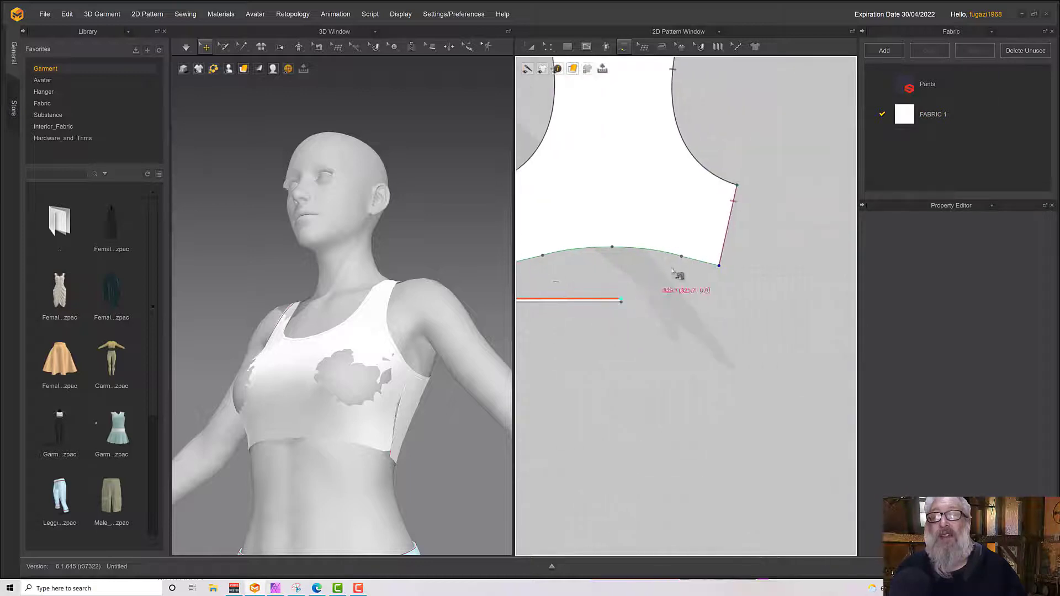
pyautogui.click(718, 268)
# Step: Free-sew the upper edge of the front binding strip to the full length of the front piece's hem
pyautogui.moveTo(607, 287); pyautogui.dragTo(762, 301, button='middle')
pyautogui.click(630, 280)
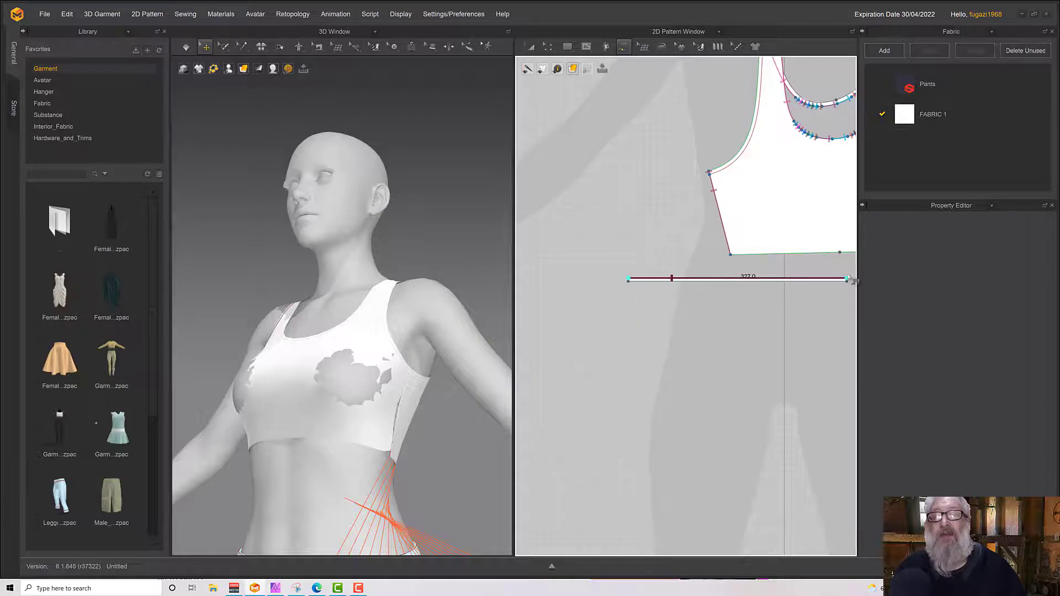
pyautogui.click(832, 280)
pyautogui.moveTo(832, 280); pyautogui.dragTo(656, 302, button='middle')
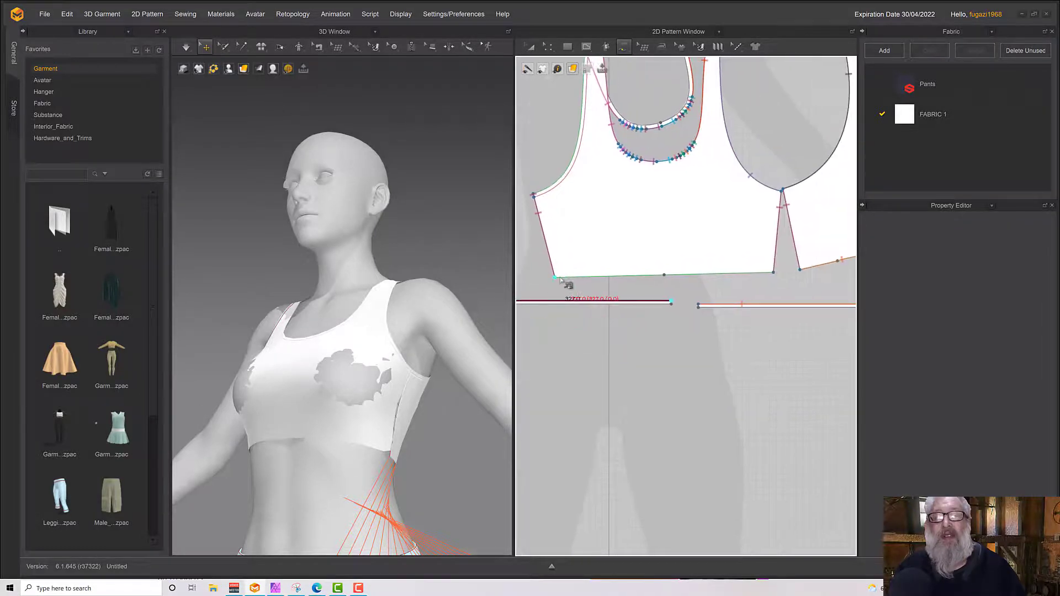
pyautogui.click(555, 277)
pyautogui.click(773, 272)
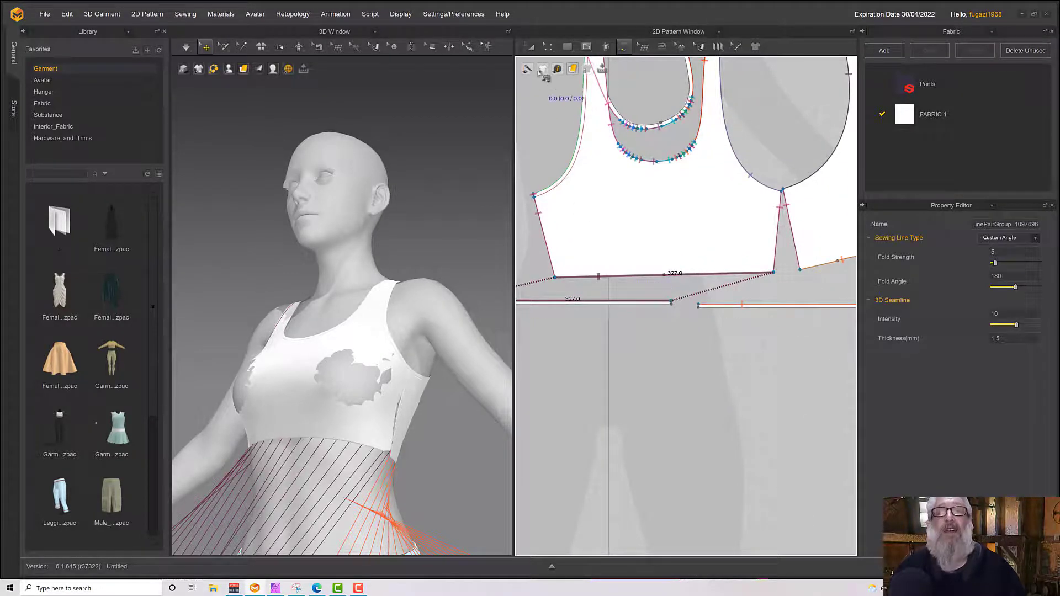
# Step: Superimpose the front binding strip onto the front hem of the 3D garment using Superimpose (Side)
pyautogui.moveTo(418, 177); pyautogui.dragTo(468, 78, button='middle')
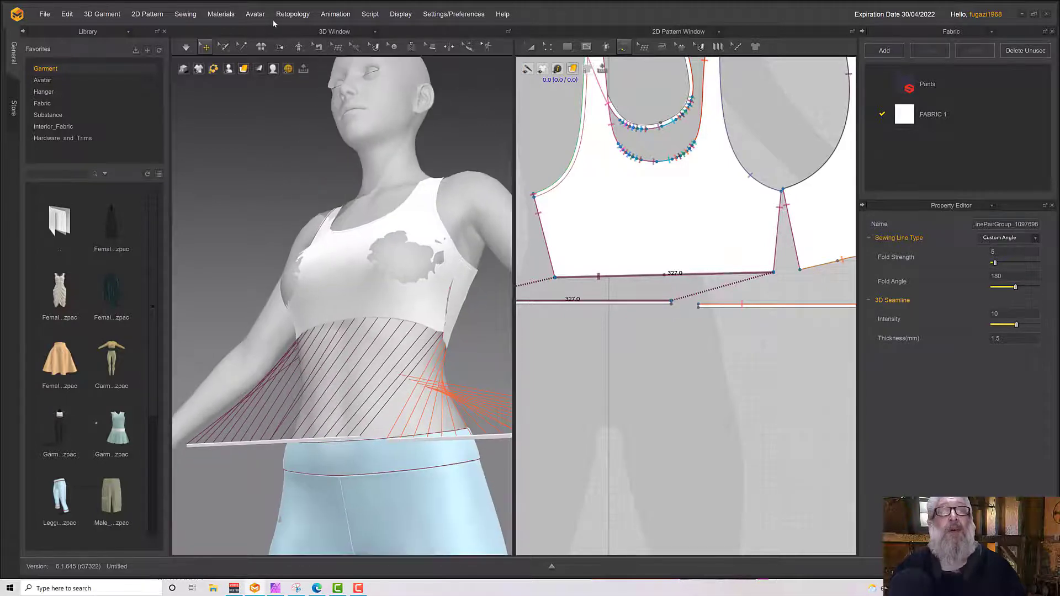
pyautogui.click(345, 445)
pyautogui.click(348, 443)
pyautogui.moveTo(318, 460); pyautogui.dragTo(362, 477, button='middle')
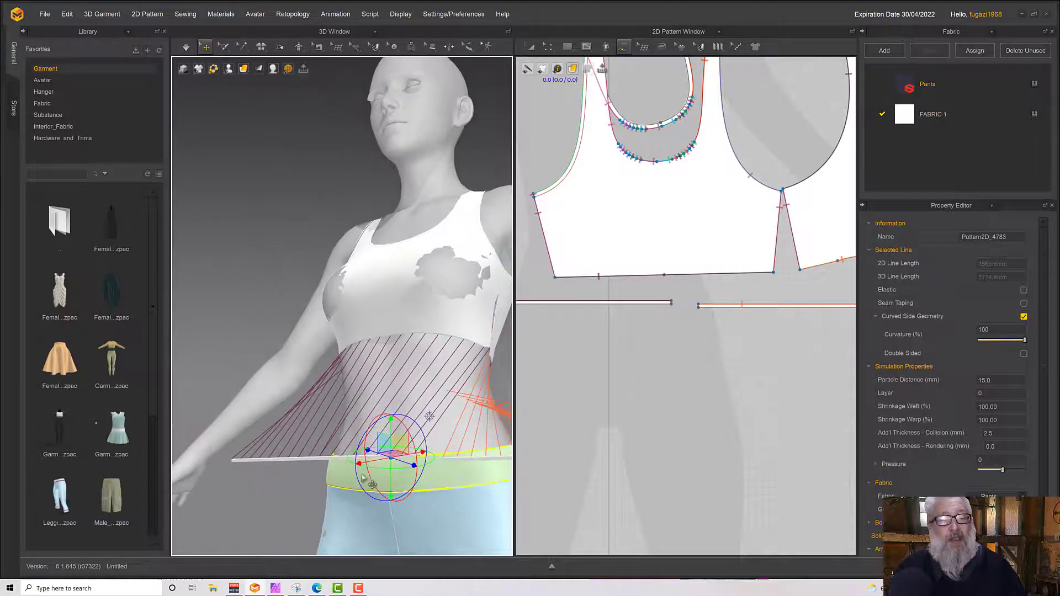
pyautogui.click(330, 462)
pyautogui.rightClick(327, 461)
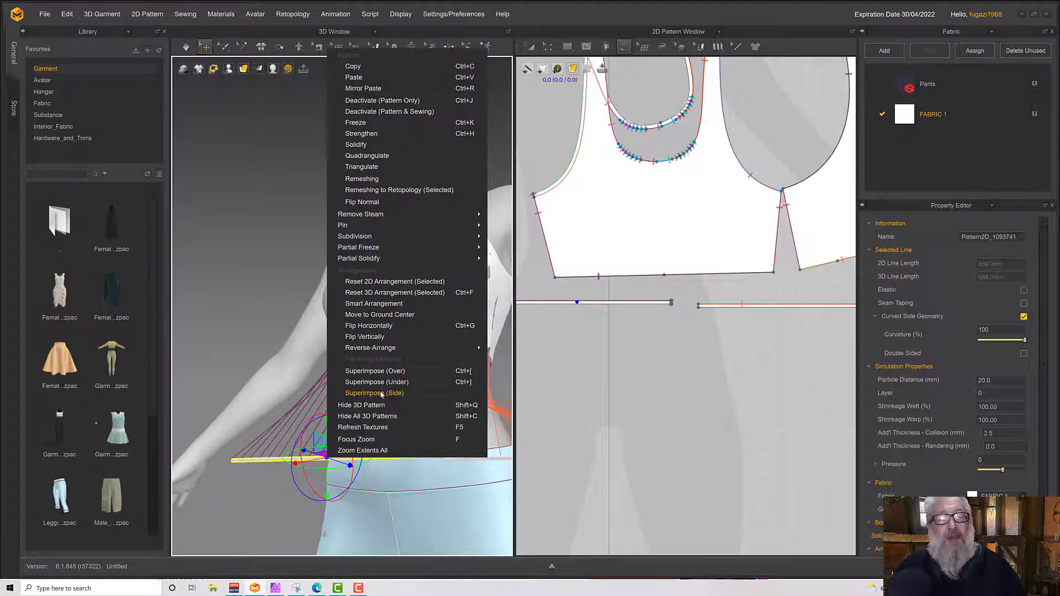
pyautogui.click(386, 393)
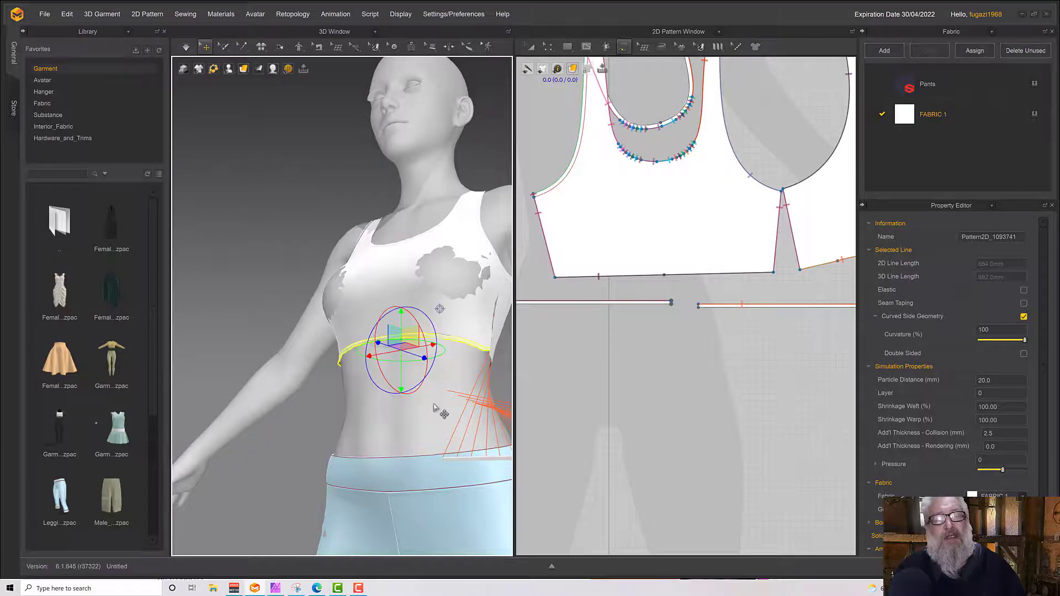
# Step: Superimpose the back binding strip onto the back hem of the 3D garment using Superimpose (Side)
pyautogui.moveTo(429, 399); pyautogui.dragTo(392, 401, button='right')
pyautogui.moveTo(393, 439); pyautogui.dragTo(441, 484, button='right')
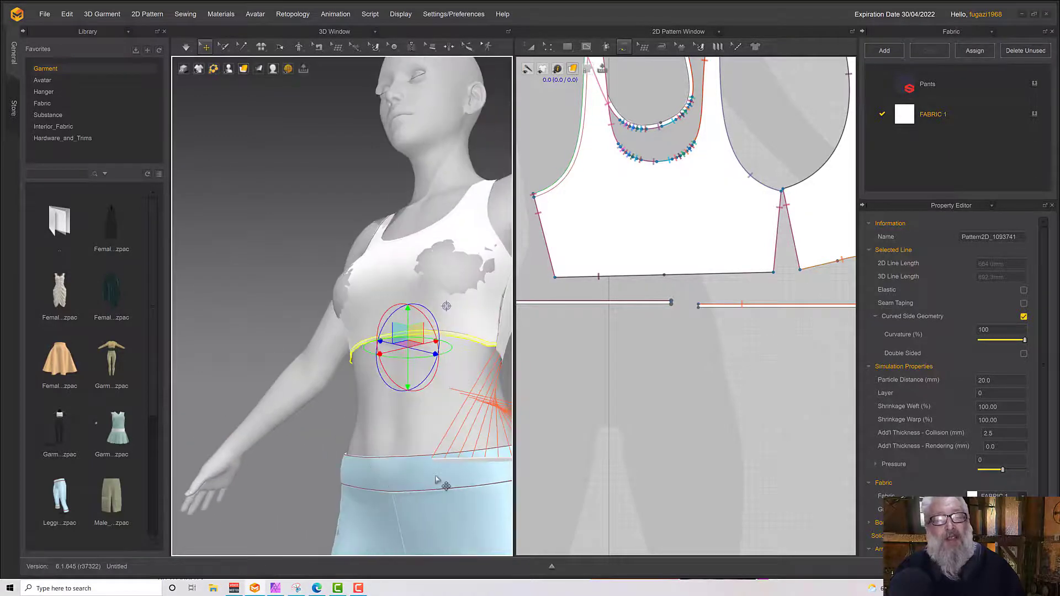
pyautogui.click(469, 464)
pyautogui.moveTo(489, 459); pyautogui.dragTo(442, 451, button='right')
pyautogui.moveTo(478, 448); pyautogui.dragTo(391, 445, button='middle')
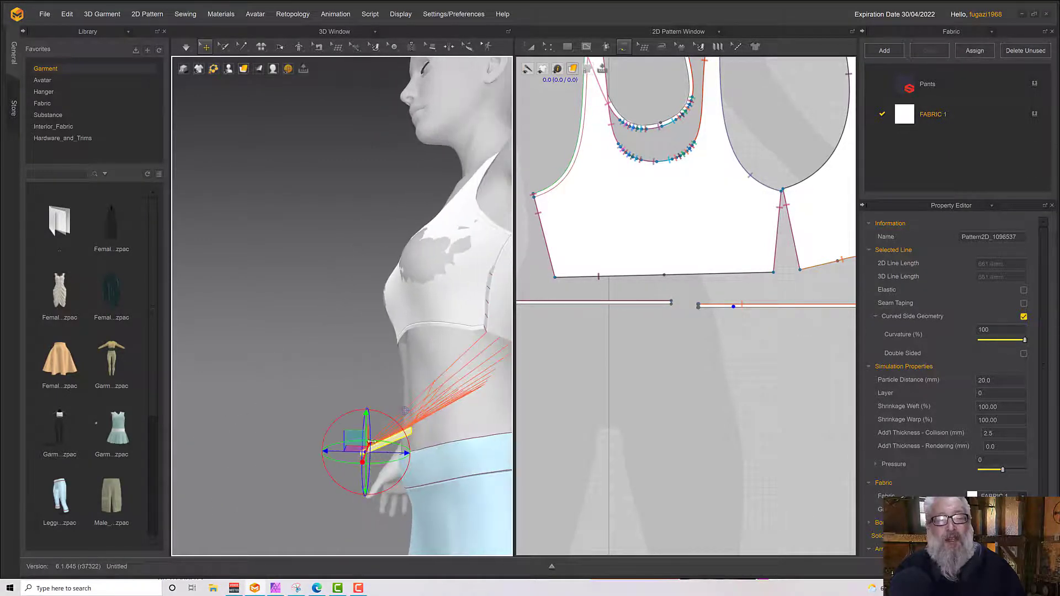
pyautogui.rightClick(402, 438)
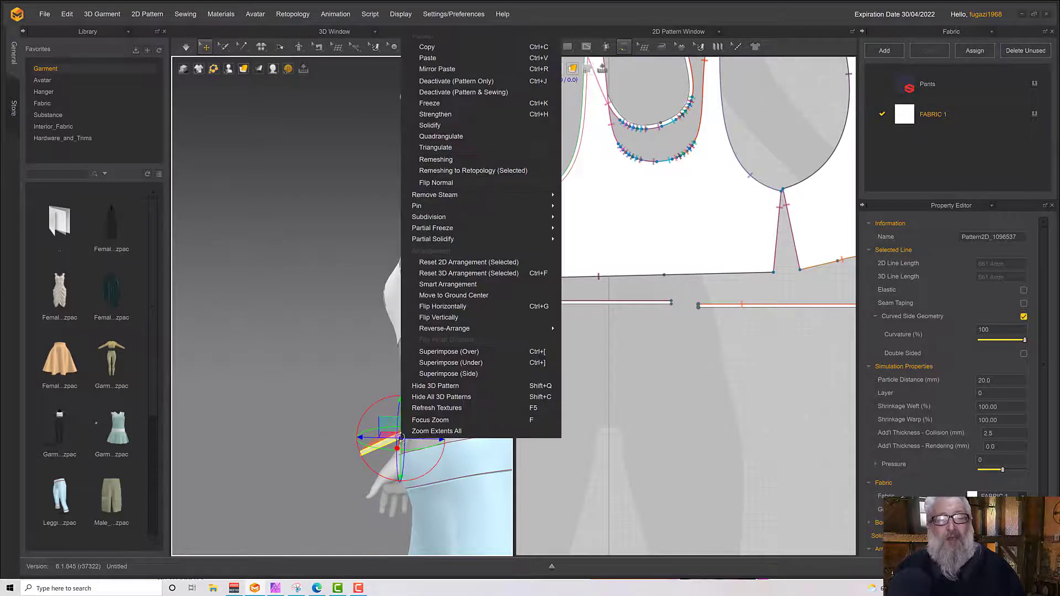
pyautogui.click(445, 374)
pyautogui.moveTo(361, 371); pyautogui.dragTo(309, 369, button='right')
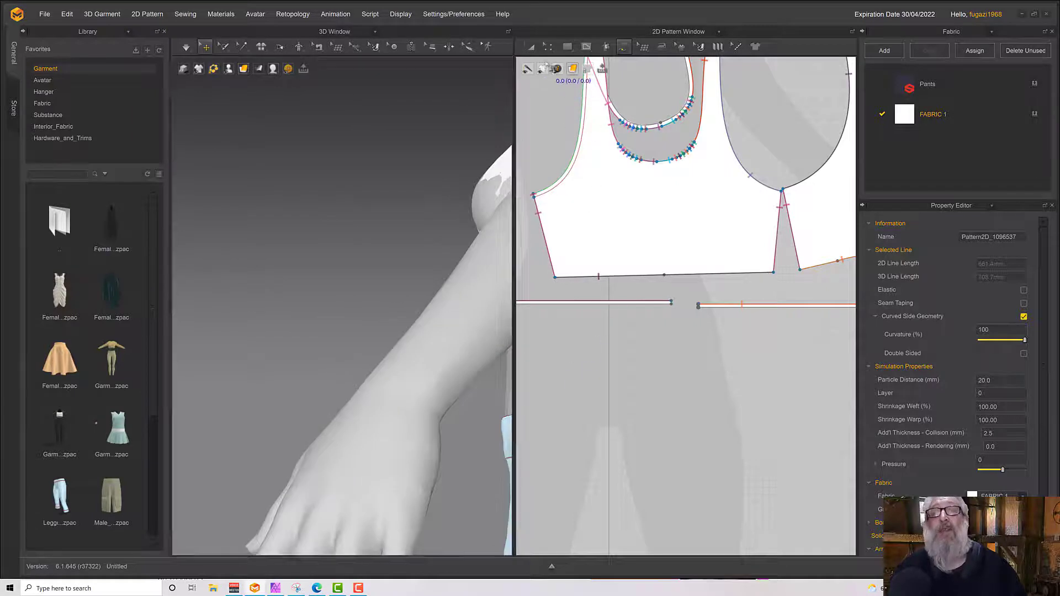
# Step: Segment-sew the adjacent short ends of the front and back binding strips together
pyautogui.click(547, 46)
pyautogui.click(629, 49)
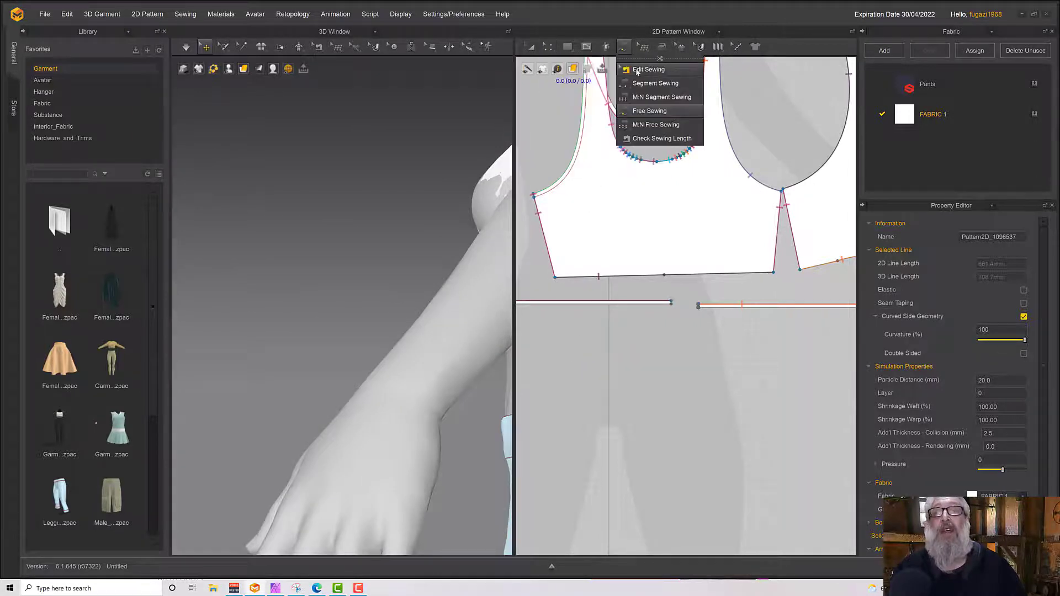
pyautogui.click(640, 83)
pyautogui.scroll(-1, 689, 288)
pyautogui.scroll(3, 685, 301)
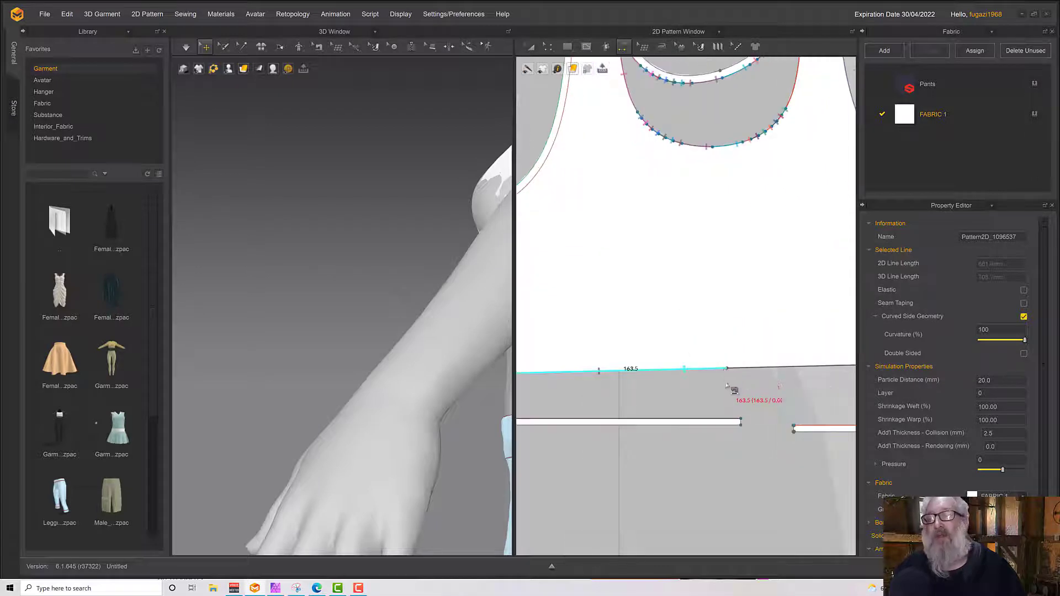
pyautogui.click(685, 348)
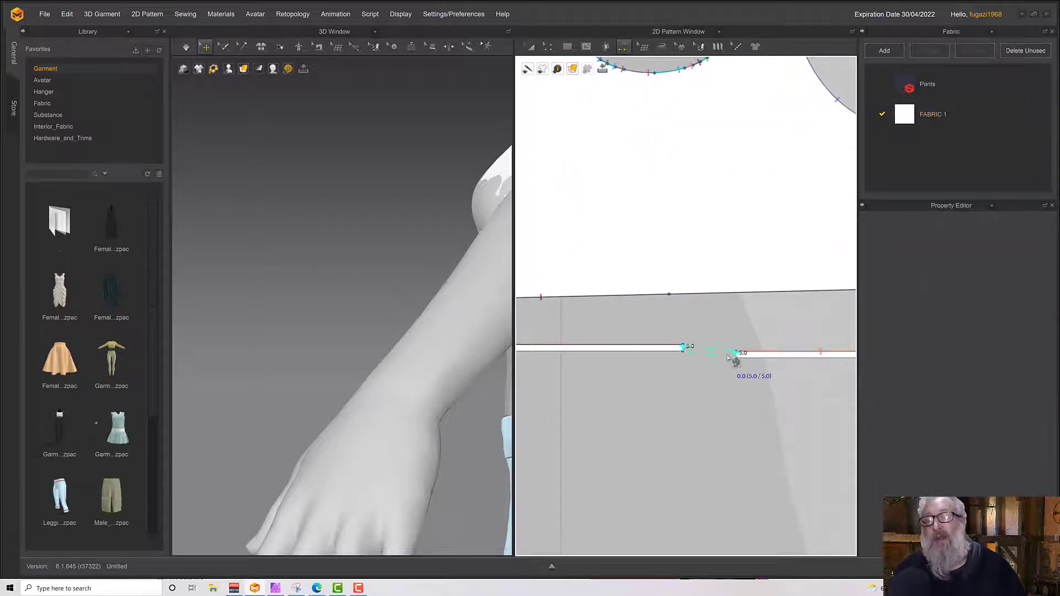
pyautogui.click(736, 355)
# Step: Segment-sew the outer short end of the front binding strip to the outer short end of the back strip
pyautogui.scroll(-2, 696, 391)
pyautogui.moveTo(688, 374); pyautogui.dragTo(800, 388, button='middle')
pyautogui.scroll(-1, 510, 317)
pyautogui.scroll(2, 531, 324)
pyautogui.scroll(3, 531, 324)
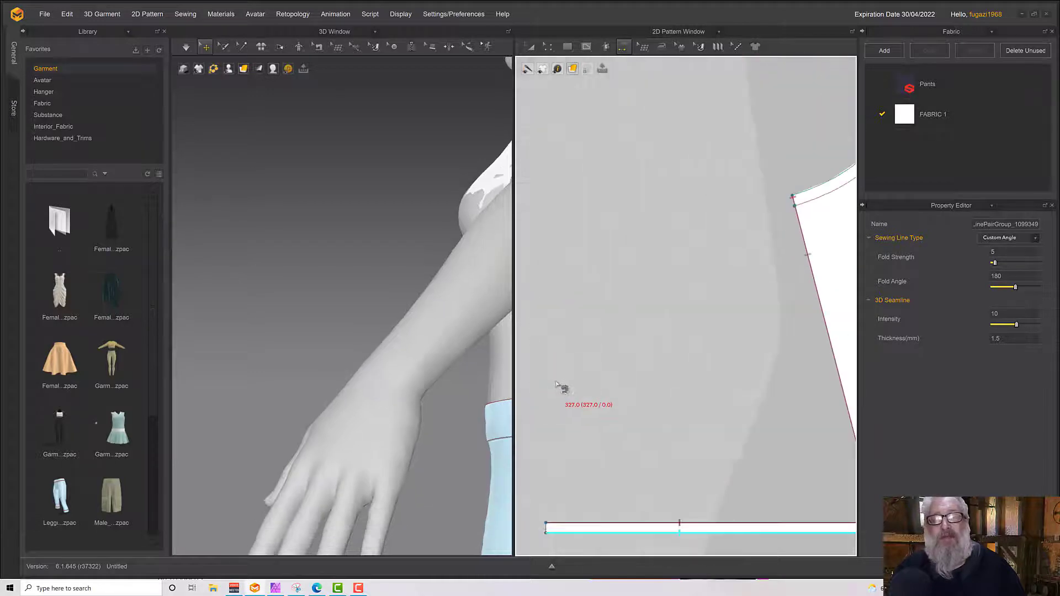
pyautogui.moveTo(558, 386); pyautogui.dragTo(612, 279, button='middle')
pyautogui.click(601, 423)
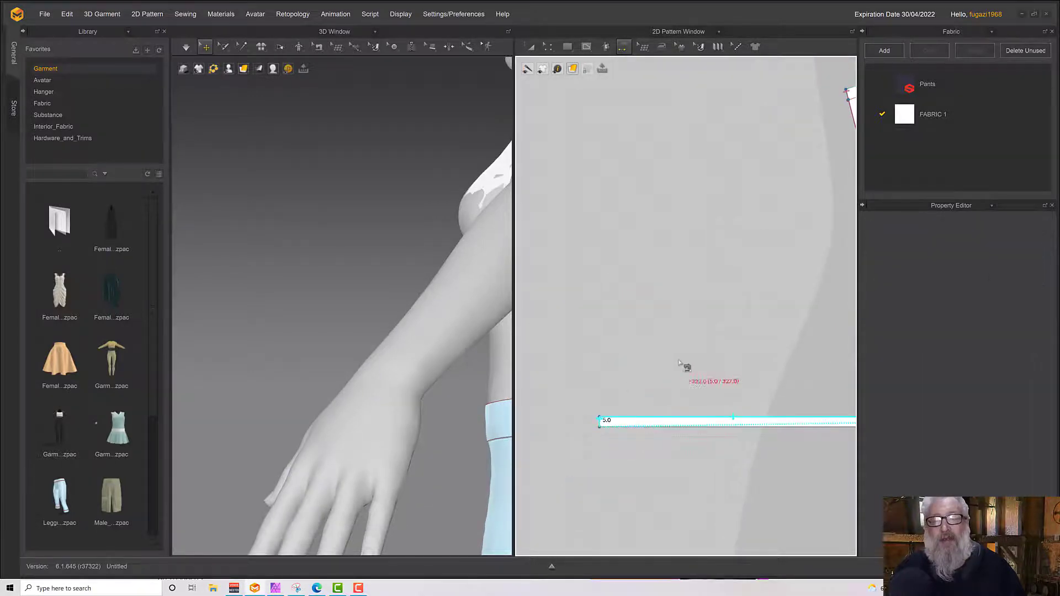
pyautogui.scroll(-5, 684, 366)
pyautogui.scroll(1, 700, 355)
pyautogui.moveTo(701, 355); pyautogui.dragTo(377, 369, button='middle')
pyautogui.moveTo(600, 369); pyautogui.dragTo(459, 371, button='middle')
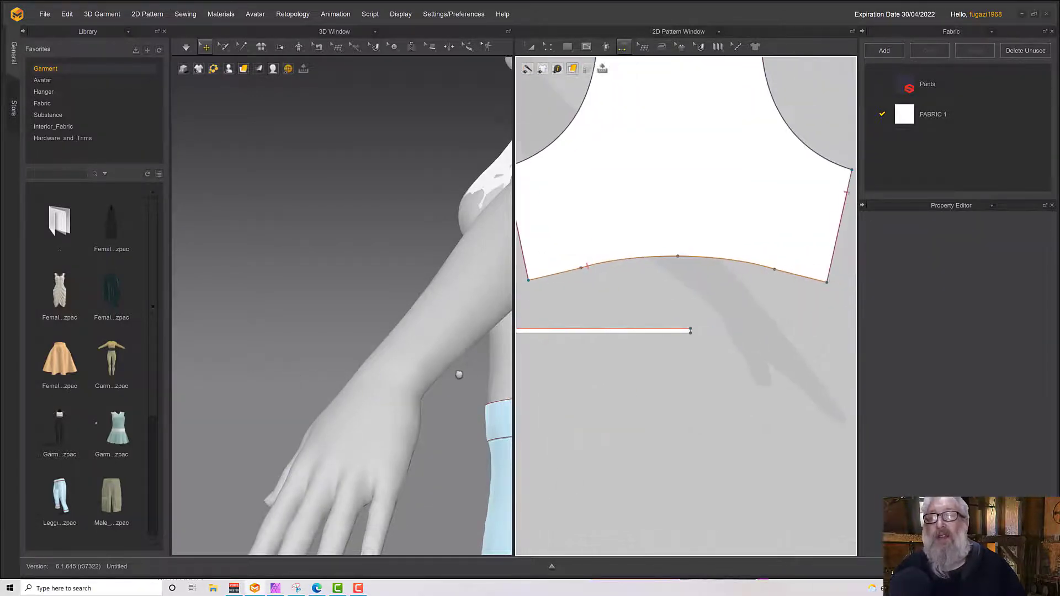
pyautogui.scroll(3, 655, 263)
pyautogui.moveTo(656, 263); pyautogui.dragTo(714, 354, button='middle')
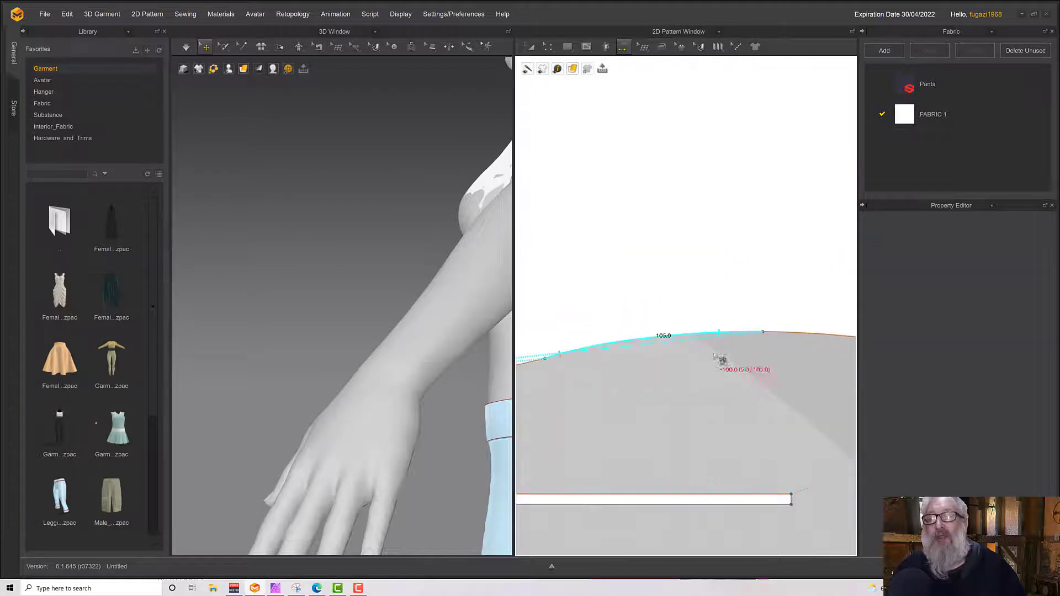
pyautogui.click(792, 499)
# Step: Simulate the garment and inspect the sewn hem binding from the side and front
pyautogui.scroll(-5, 438, 454)
pyautogui.moveTo(426, 438); pyautogui.dragTo(456, 401, button='right')
pyautogui.moveTo(348, 371); pyautogui.dragTo(391, 388, button='middle')
pyautogui.scroll(2, 391, 387)
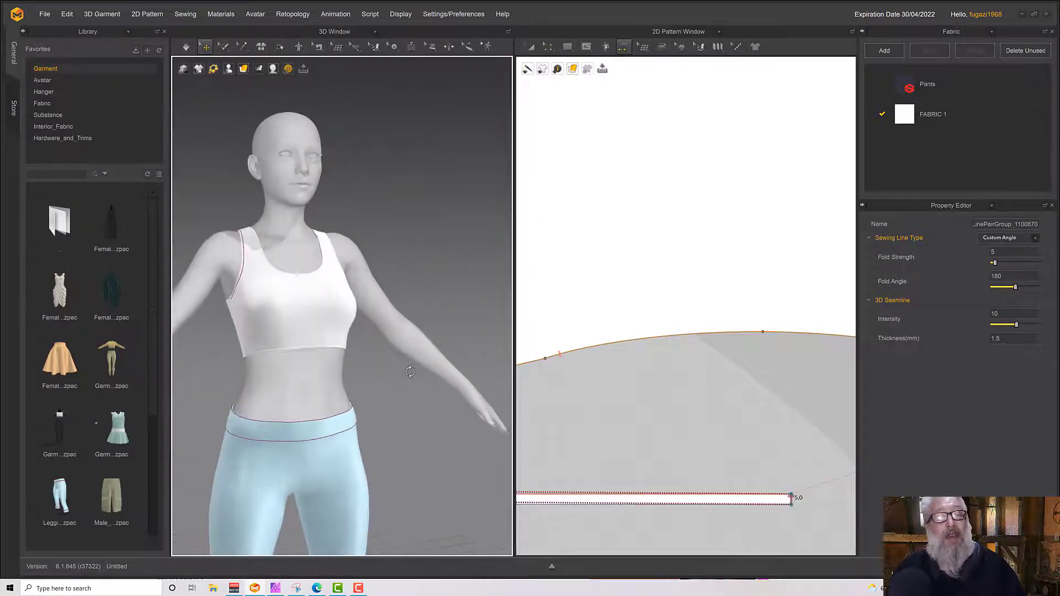
pyautogui.scroll(5, 317, 359)
pyautogui.moveTo(315, 359); pyautogui.dragTo(400, 365, button='right')
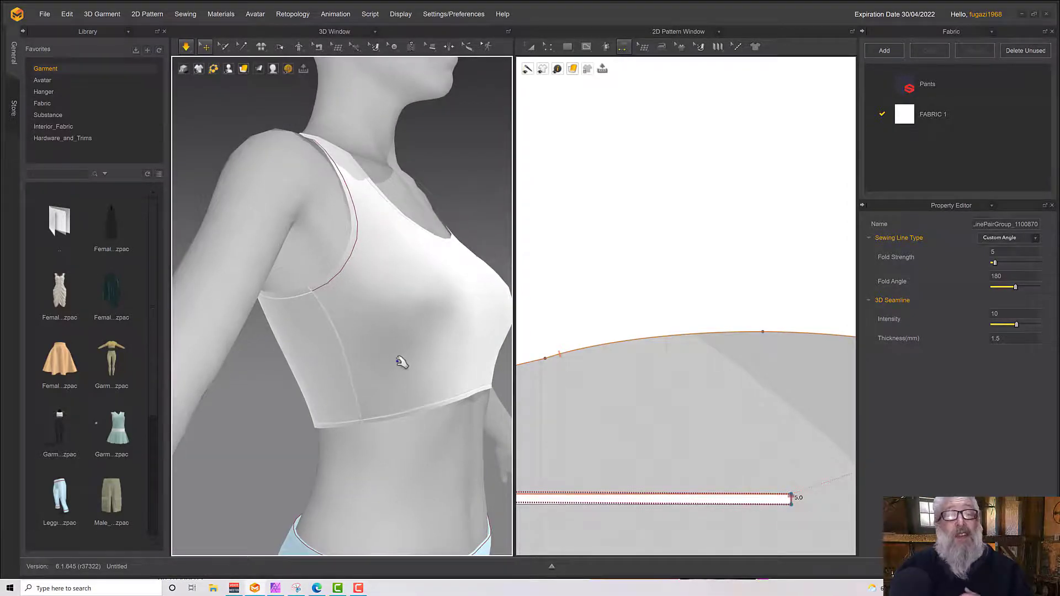
pyautogui.scroll(-4, 411, 362)
pyautogui.moveTo(411, 362); pyautogui.dragTo(369, 361, button='right')
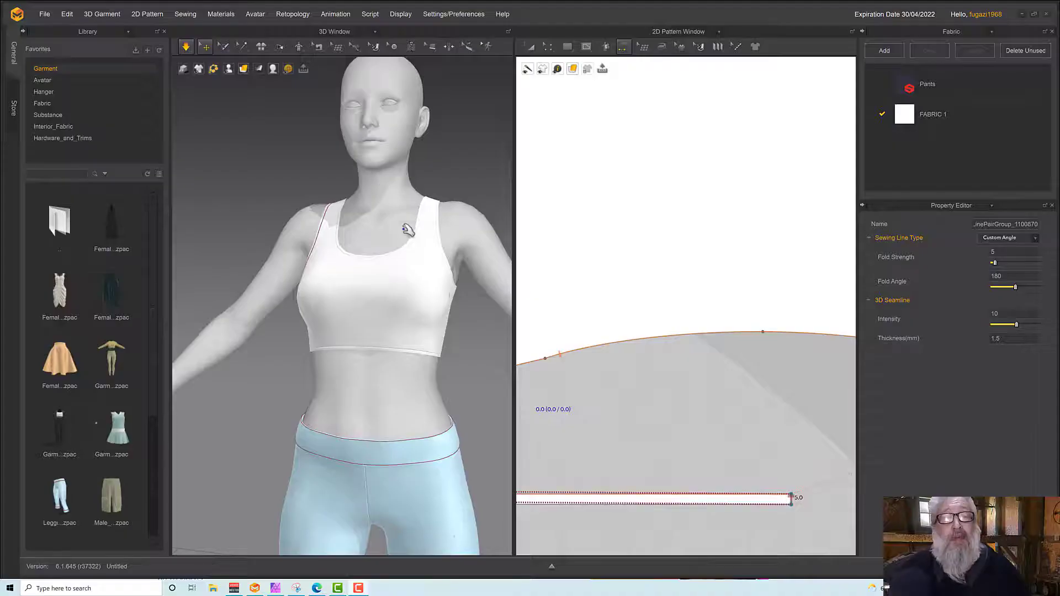
pyautogui.scroll(4, 408, 246)
pyautogui.scroll(-5, 415, 332)
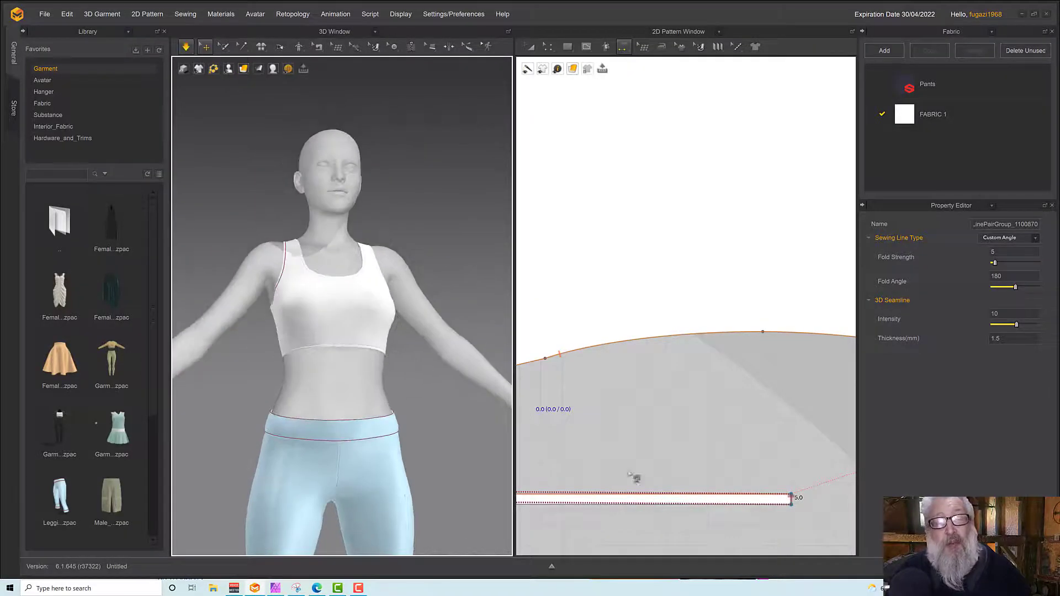
# Step: Copy the front and back hem binding strips together and paste the duplicates just below the originals in the pattern layout
pyautogui.scroll(-3, 717, 395)
pyautogui.scroll(-3, 716, 395)
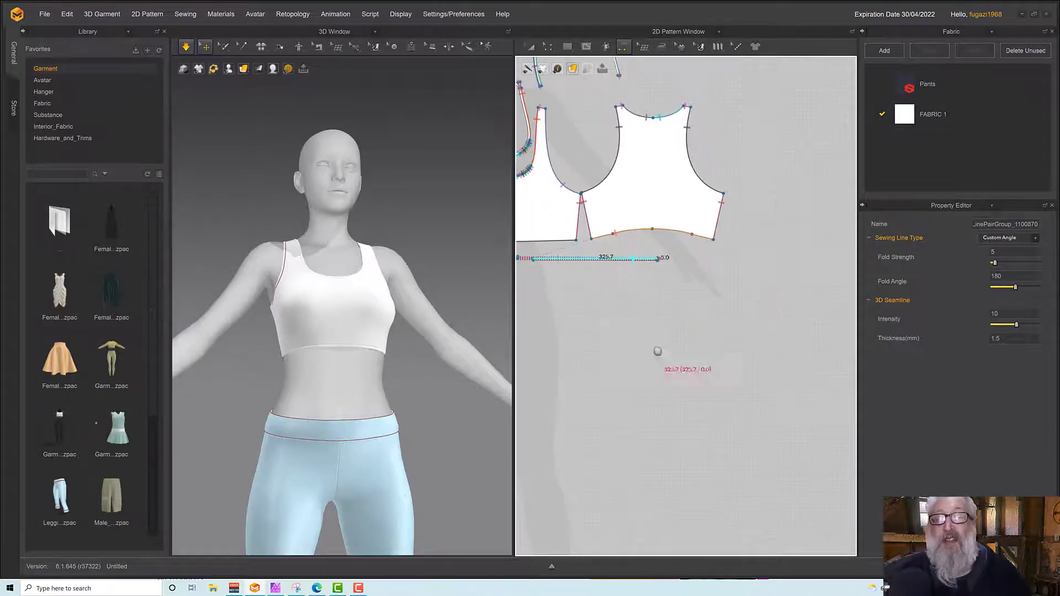
pyautogui.scroll(2, 658, 352)
pyautogui.click(547, 47)
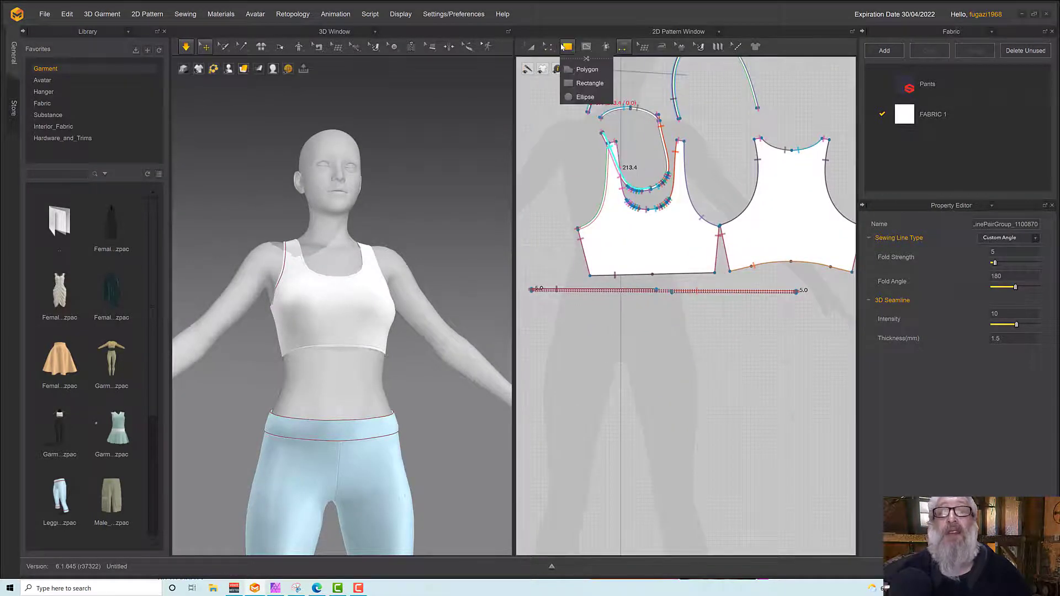
pyautogui.click(530, 47)
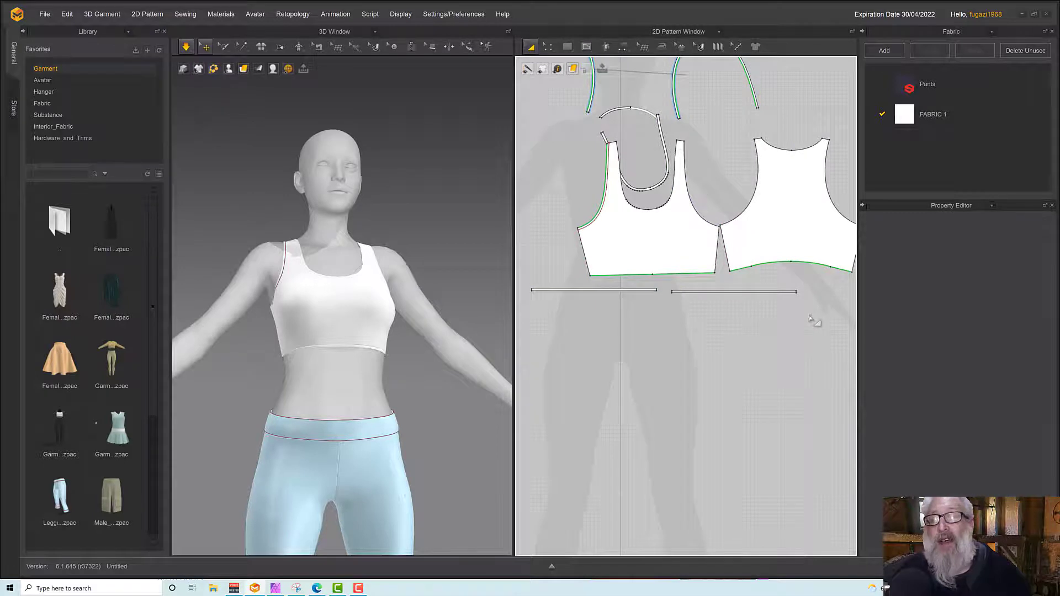
pyautogui.moveTo(810, 317); pyautogui.dragTo(522, 278)
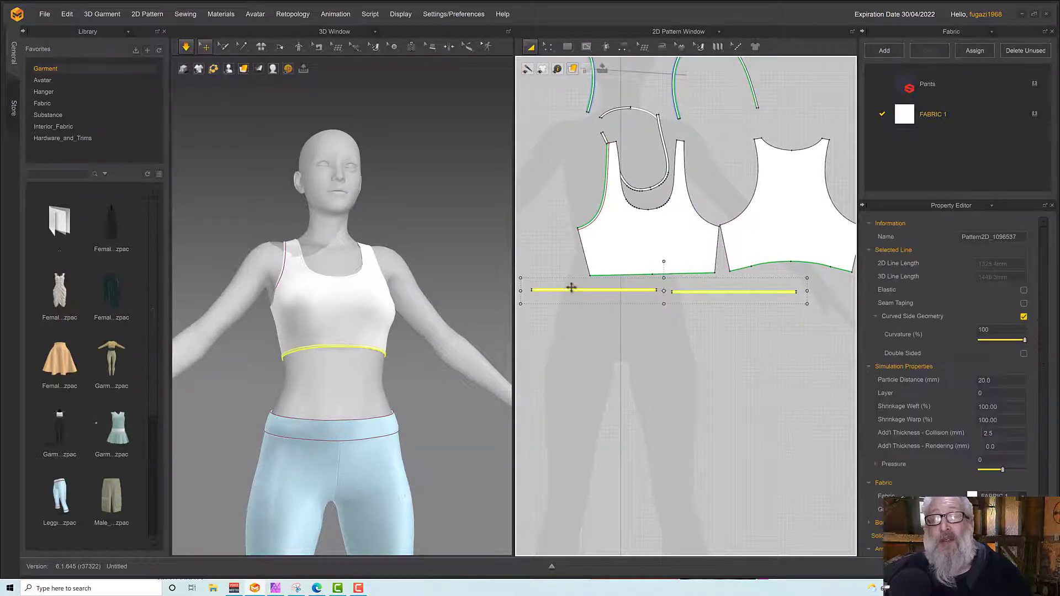
pyautogui.rightClick(571, 288)
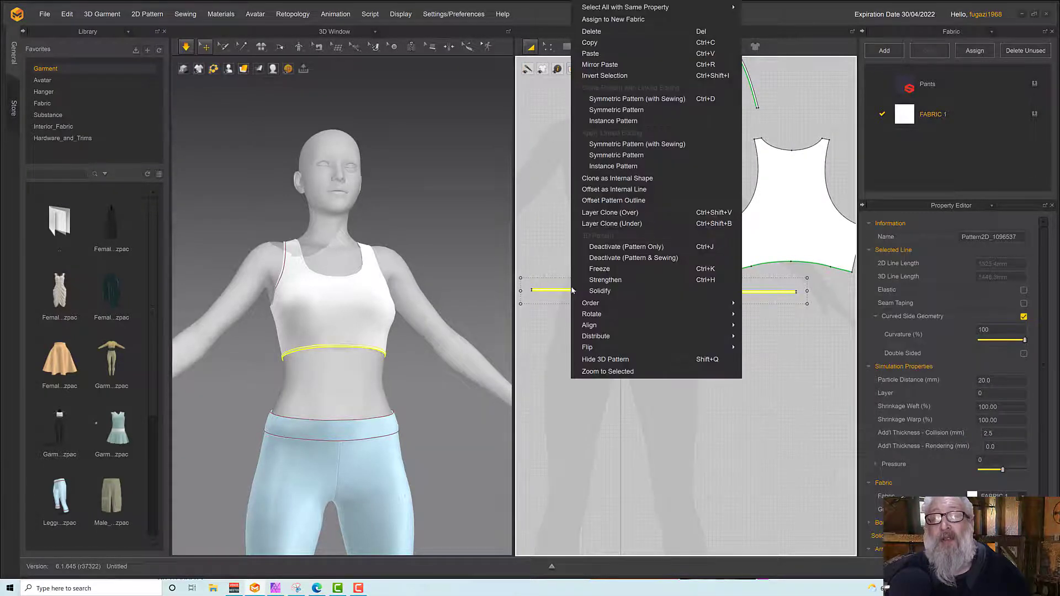
pyautogui.click(588, 43)
pyautogui.rightClick(591, 328)
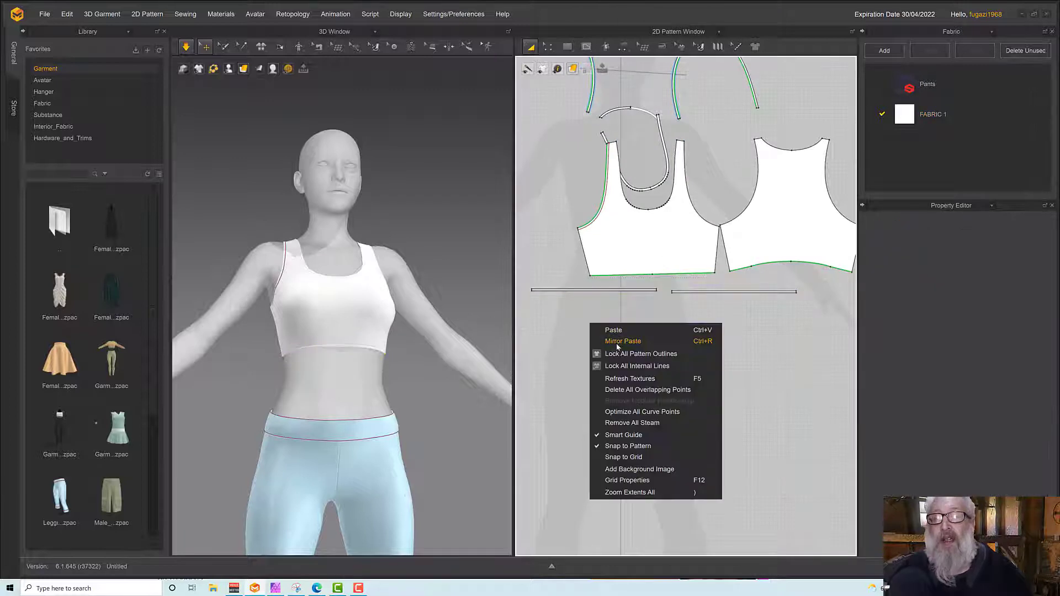
pyautogui.click(616, 331)
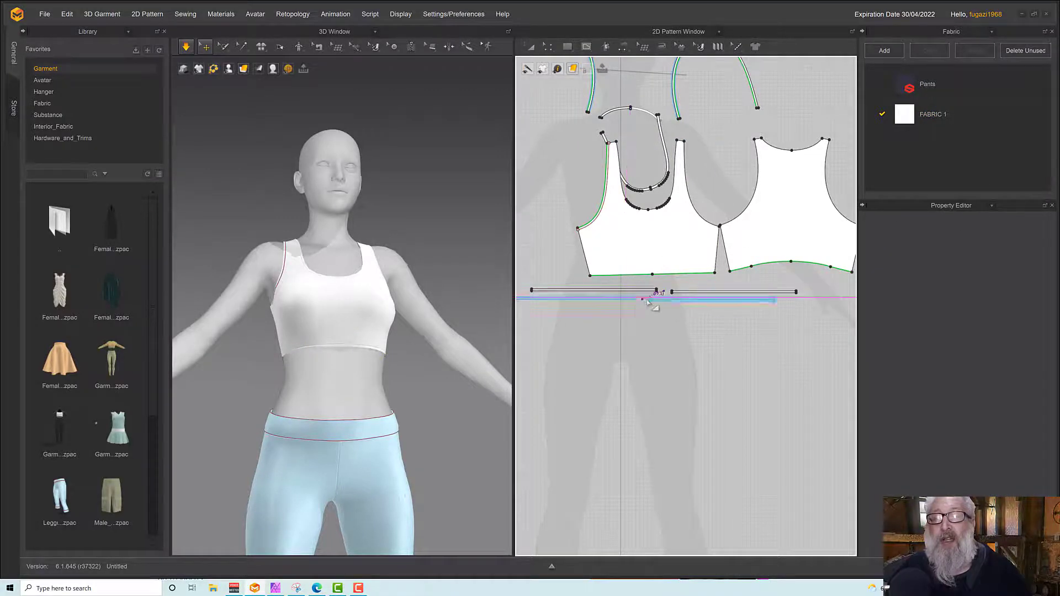
pyautogui.click(671, 303)
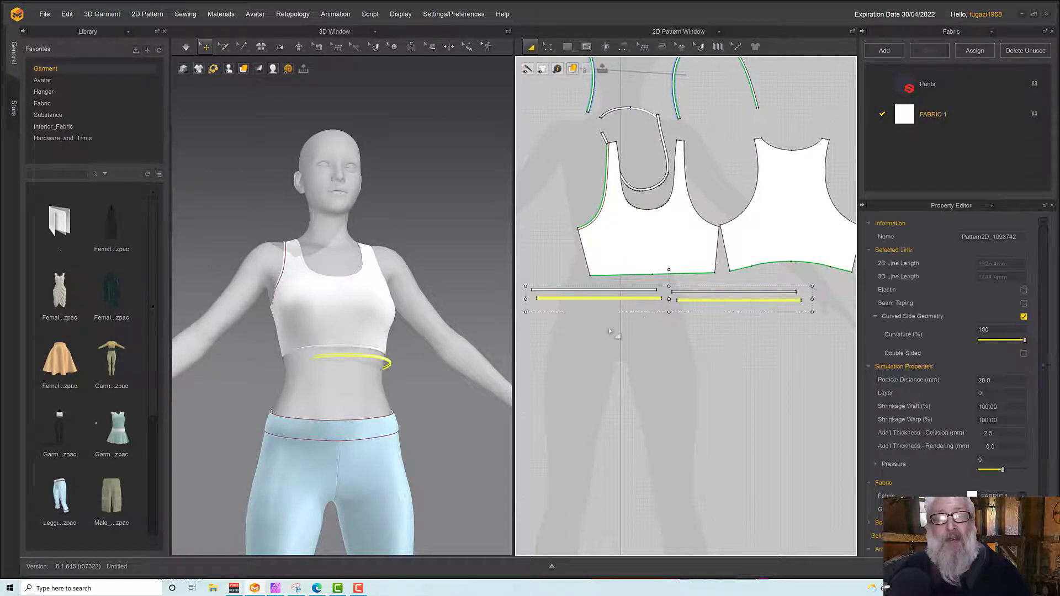
pyautogui.scroll(5, 371, 382)
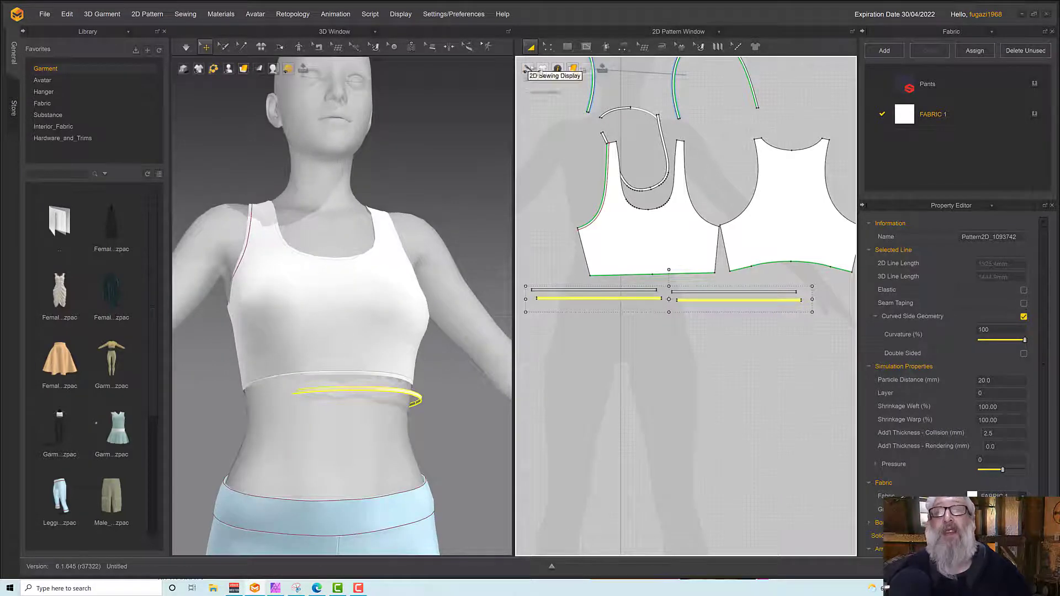
pyautogui.click(549, 47)
pyautogui.click(573, 69)
pyautogui.scroll(-2, 566, 309)
pyautogui.scroll(2, 566, 326)
pyautogui.click(568, 330)
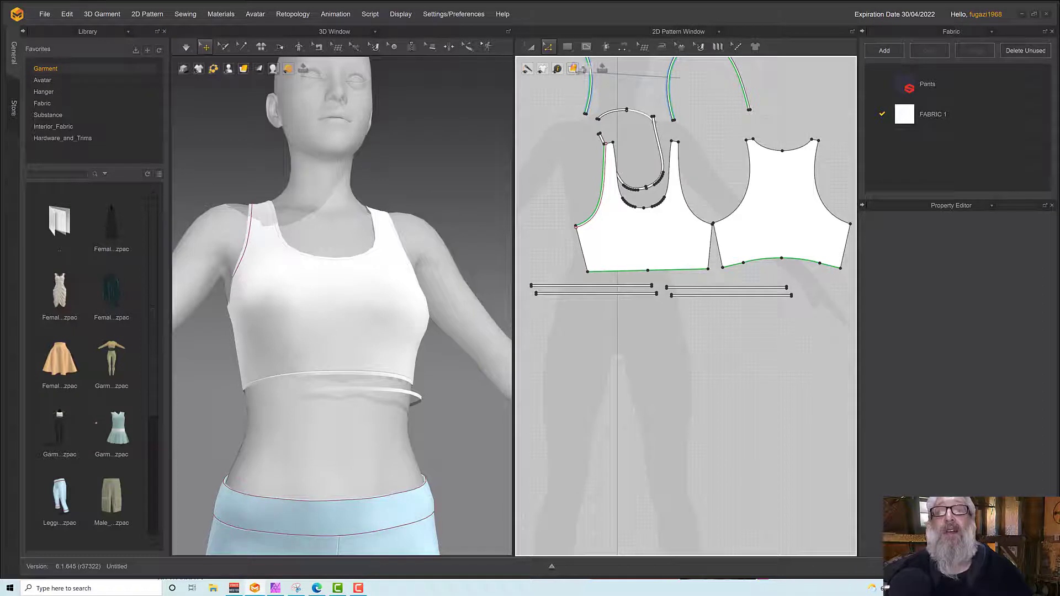
# Step: Segment-sew the long edges of the copied front and back strips to the matching long edges of the original strips
pyautogui.click(623, 46)
pyautogui.click(641, 67)
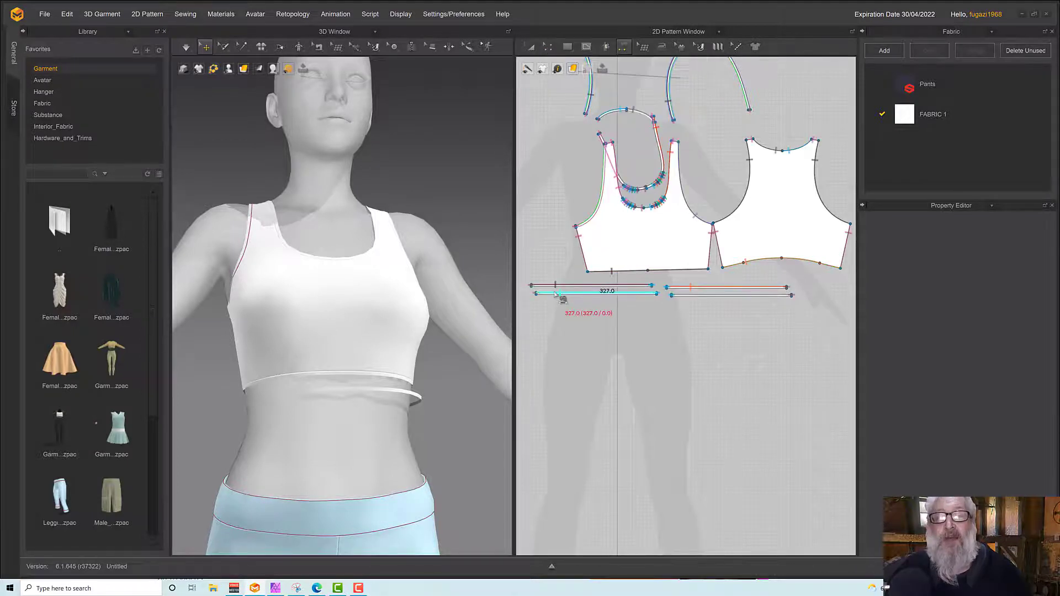
pyautogui.click(556, 294)
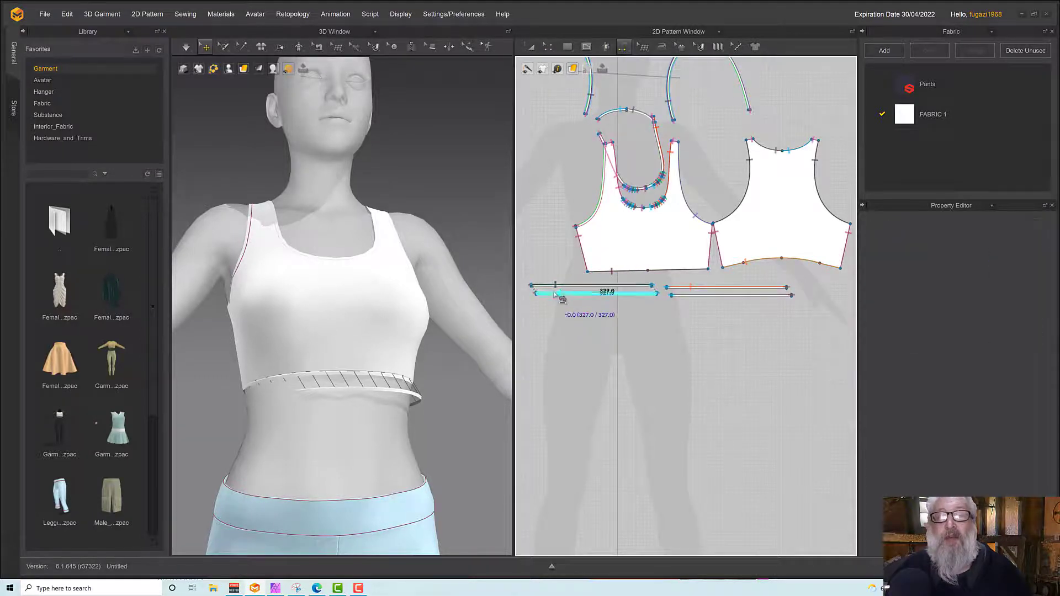
pyautogui.click(555, 295)
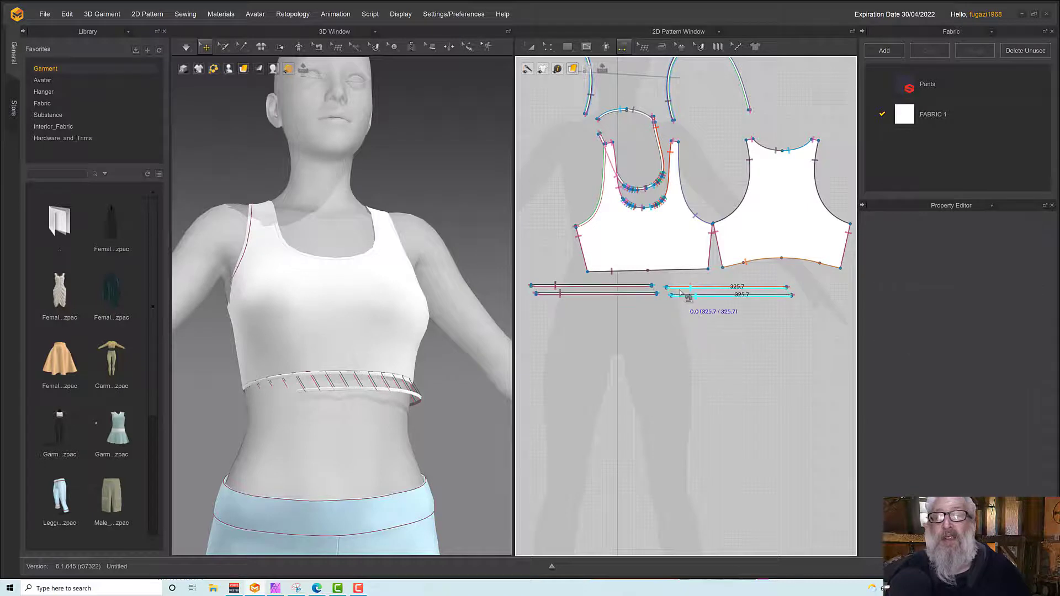
pyautogui.click(683, 288)
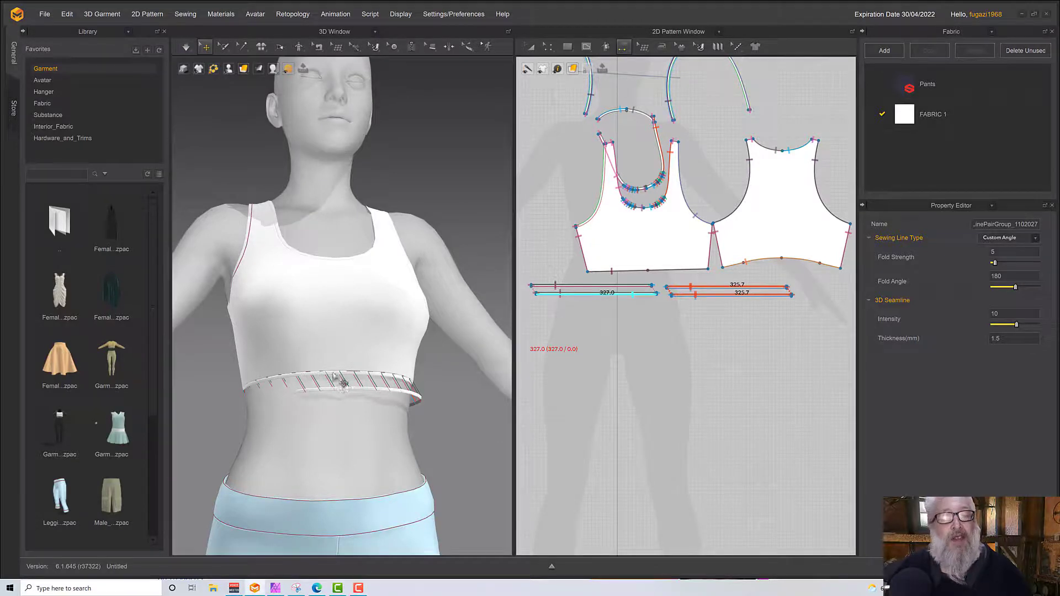
# Step: Superimpose the copied front binding strip onto the original front hem strip on the 3D garment
pyautogui.click(343, 393)
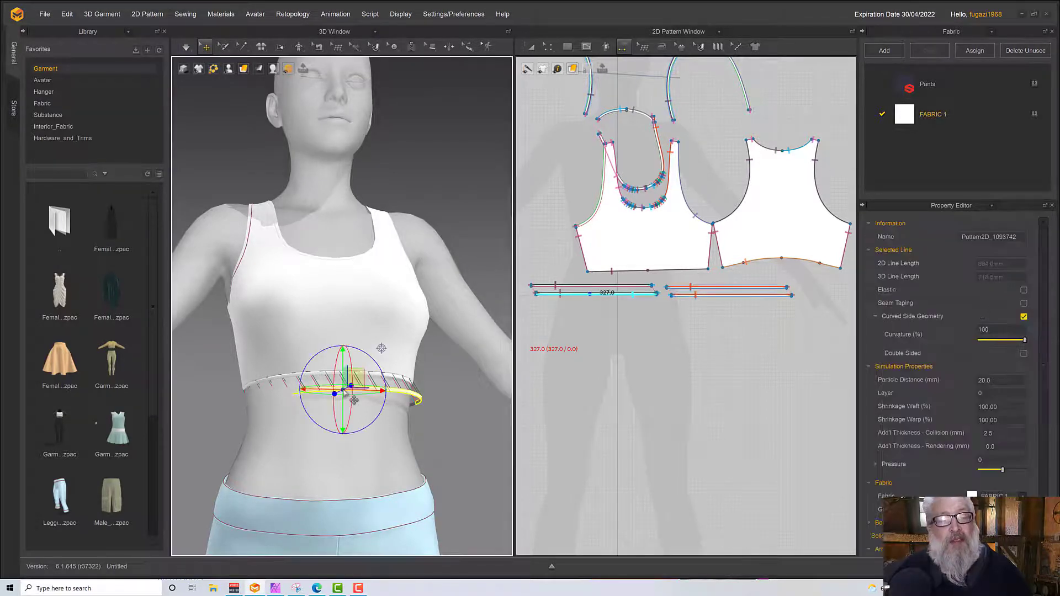
pyautogui.rightClick(343, 393)
pyautogui.click(402, 324)
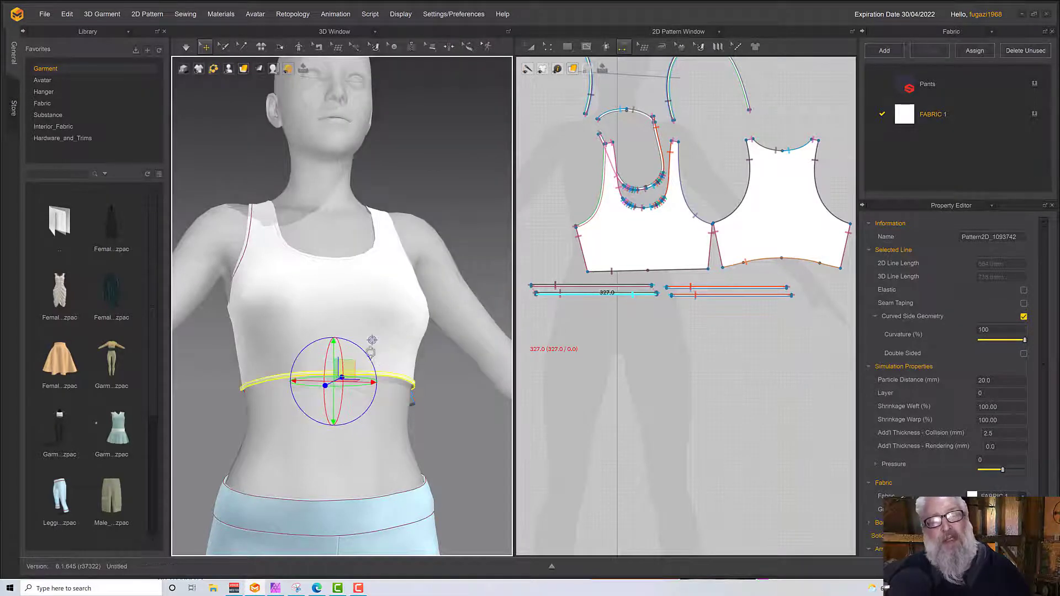
# Step: Superimpose the copied back binding strip onto the original back hem strip and check its fit along the hem
pyautogui.moveTo(375, 358); pyautogui.dragTo(429, 380, button='right')
pyautogui.click(257, 422)
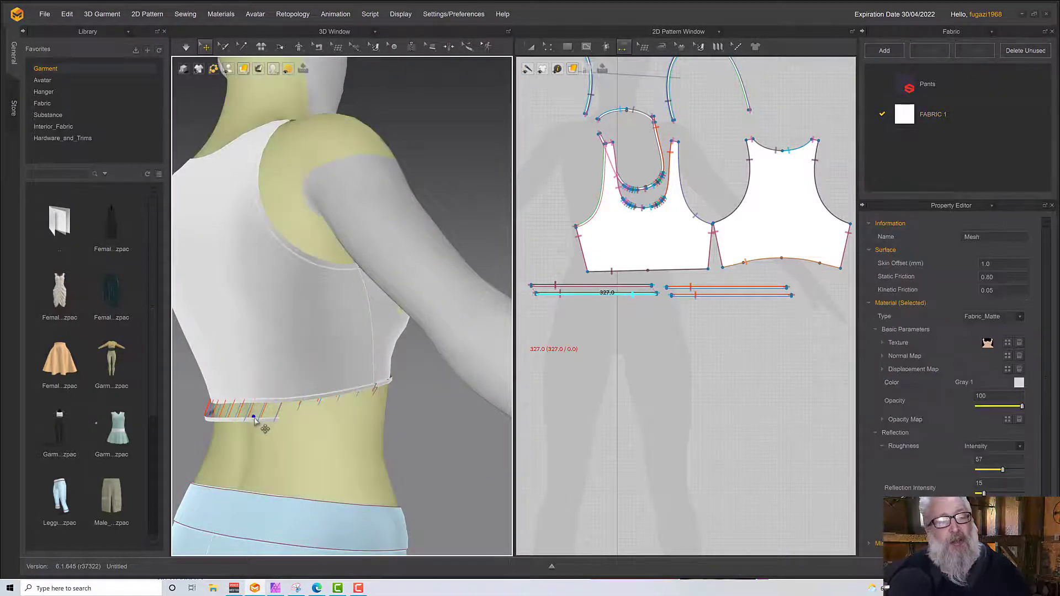
pyautogui.rightClick(254, 420)
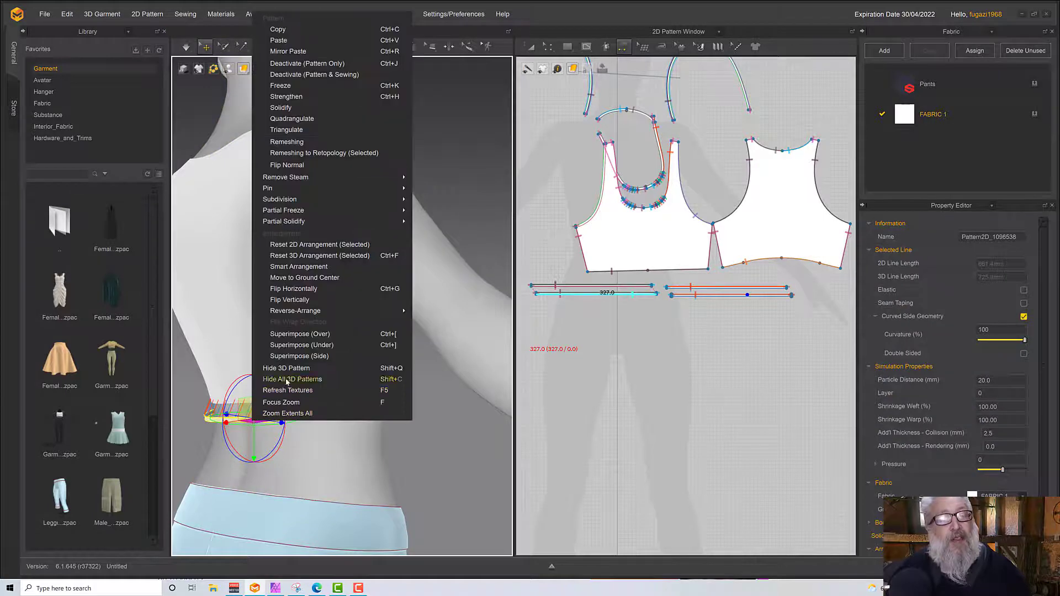
pyautogui.click(299, 339)
pyautogui.scroll(5, 307, 345)
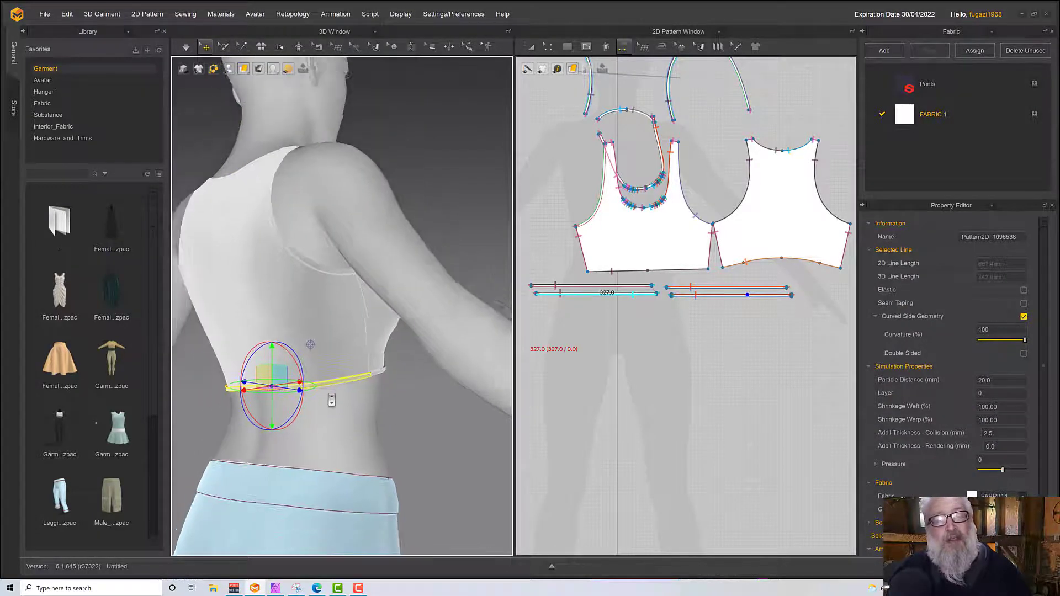
pyautogui.moveTo(323, 394)
pyautogui.mouseDown(button='right')
pyautogui.moveTo(304, 394)
pyautogui.moveTo(312, 406)
pyautogui.mouseUp(button='right')
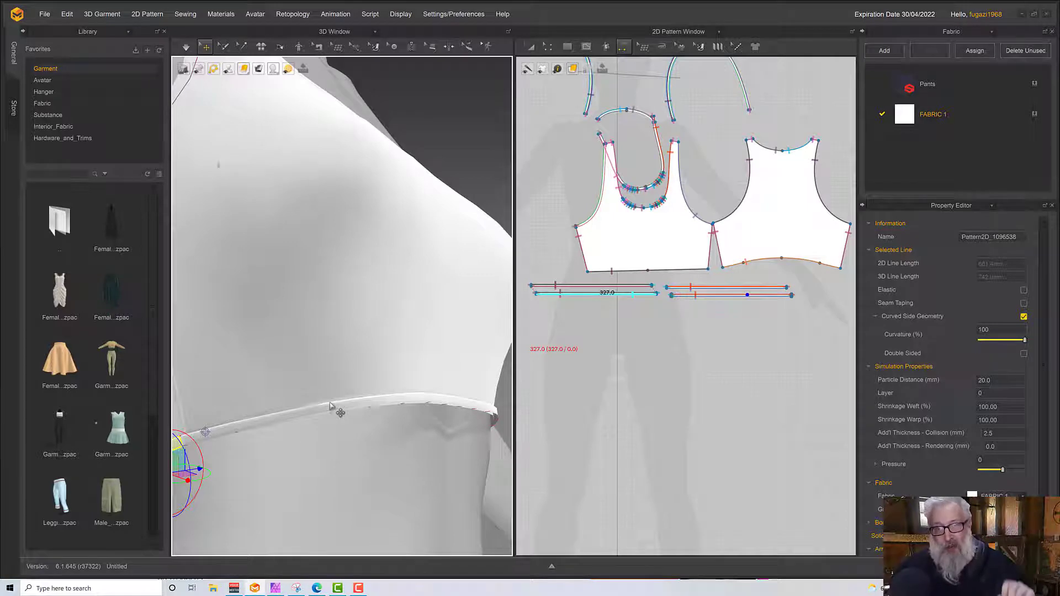
# Step: Offset the long edges of both copied binding strips as internal lines at a 1 mm distance, with one offset and Extend enabled
pyautogui.click(547, 47)
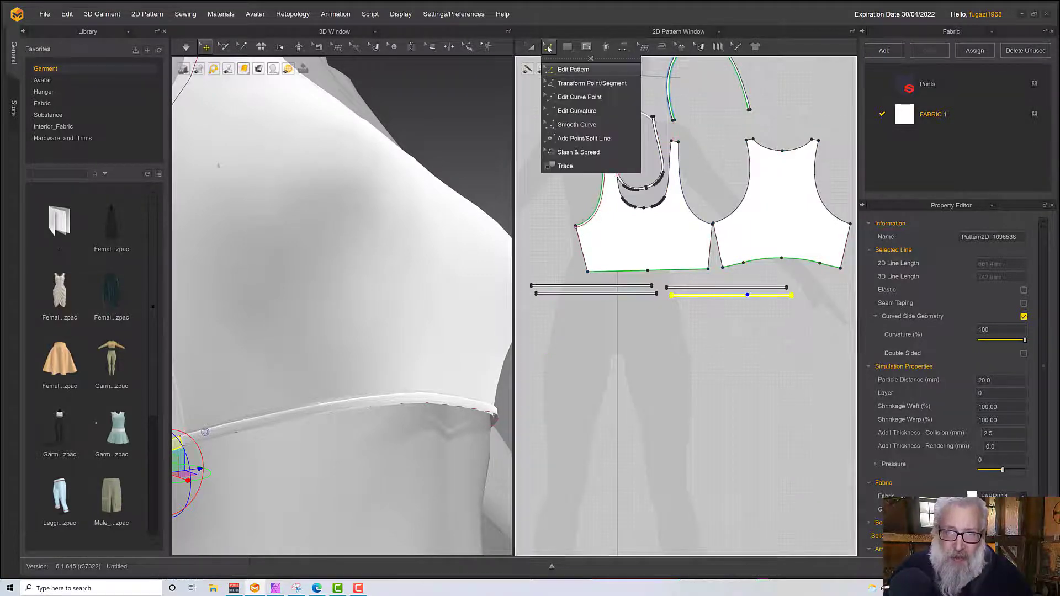
pyautogui.click(568, 69)
pyautogui.scroll(-1, 555, 148)
pyautogui.scroll(5, 560, 157)
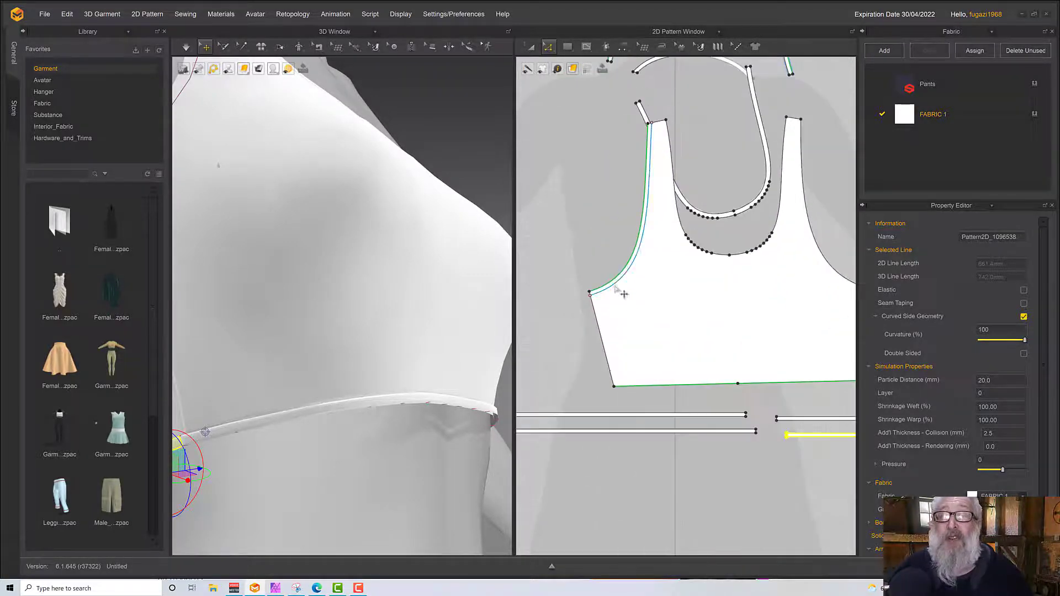
pyautogui.click(683, 432)
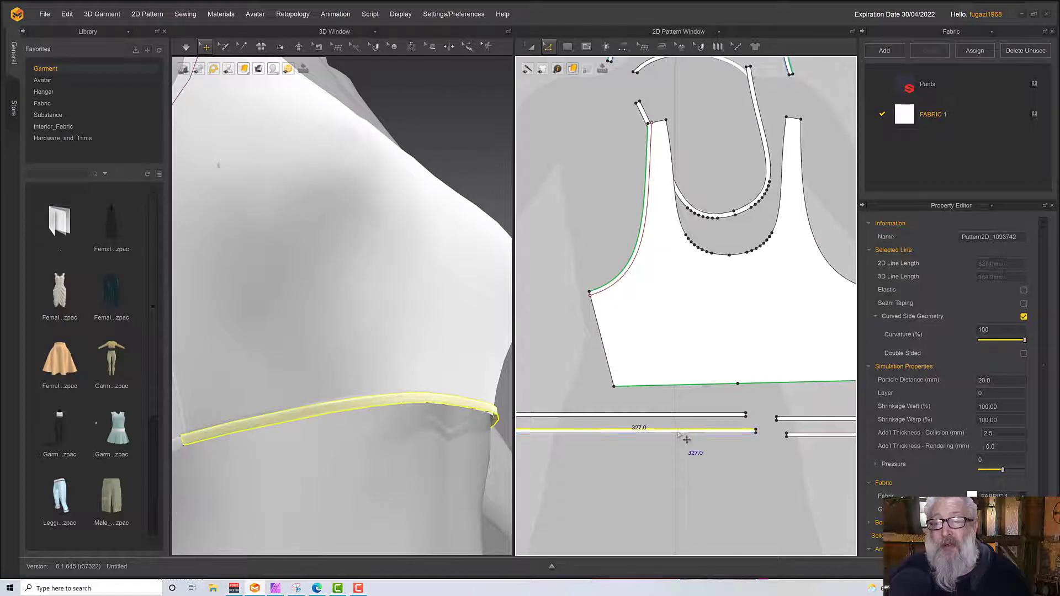
pyautogui.keyDown('shift'); pyautogui.click(798, 437); pyautogui.keyUp('shift')
pyautogui.rightClick(799, 436)
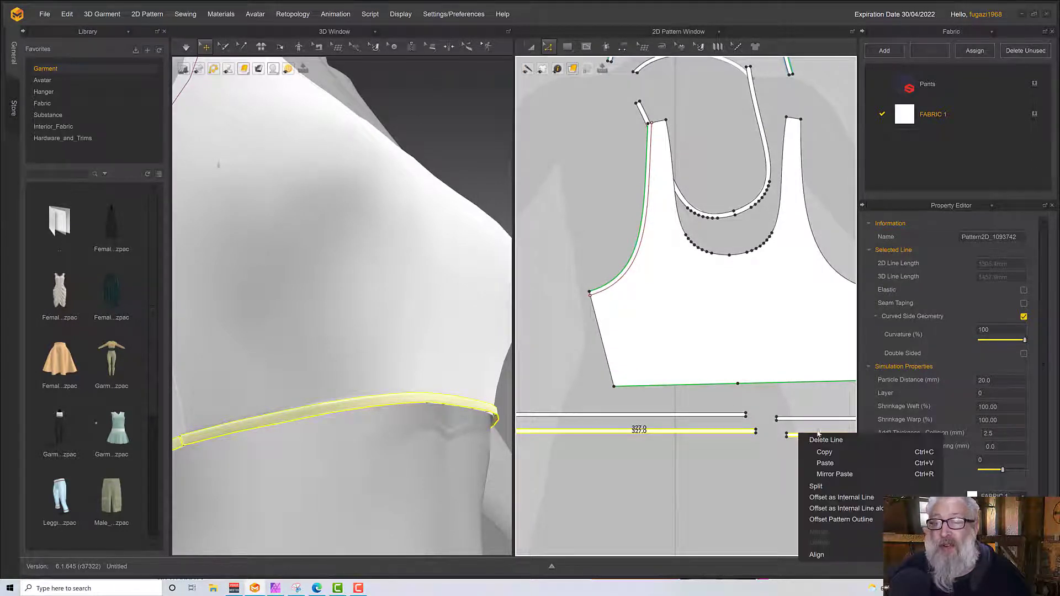
pyautogui.click(838, 498)
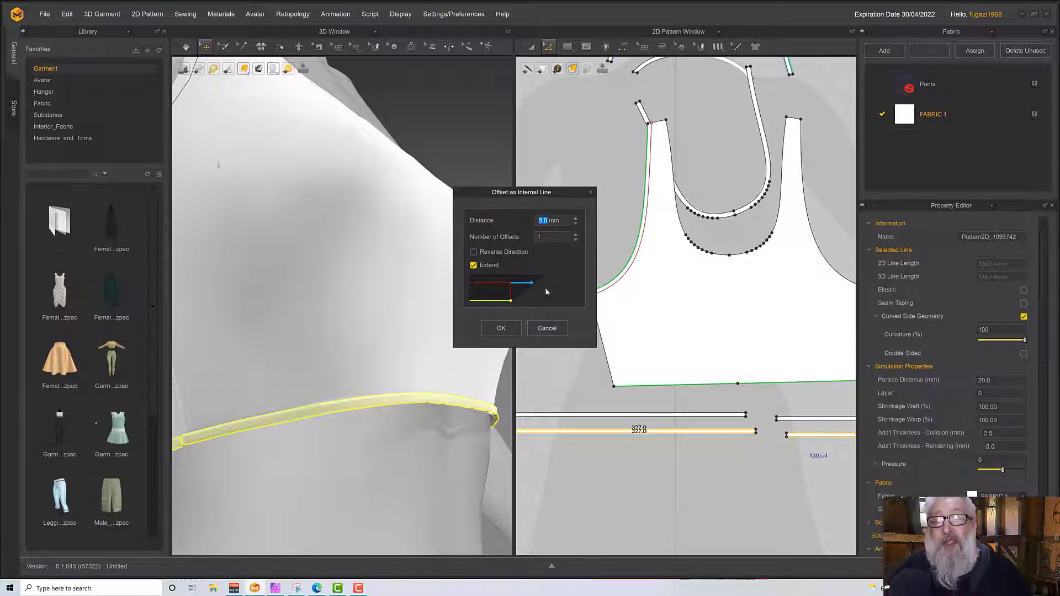
pyautogui.write('2')
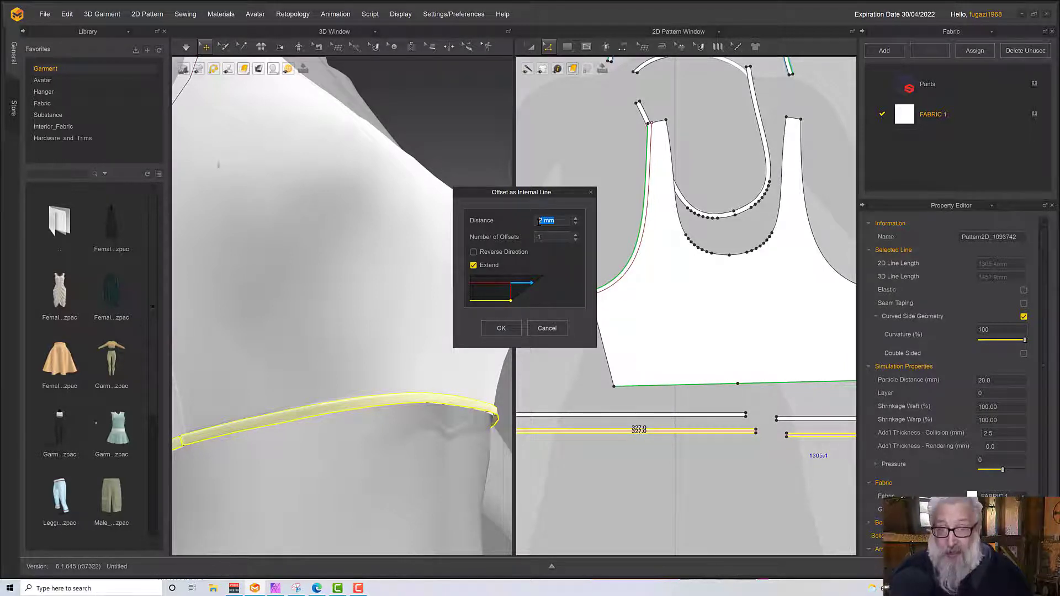
pyautogui.write('1')
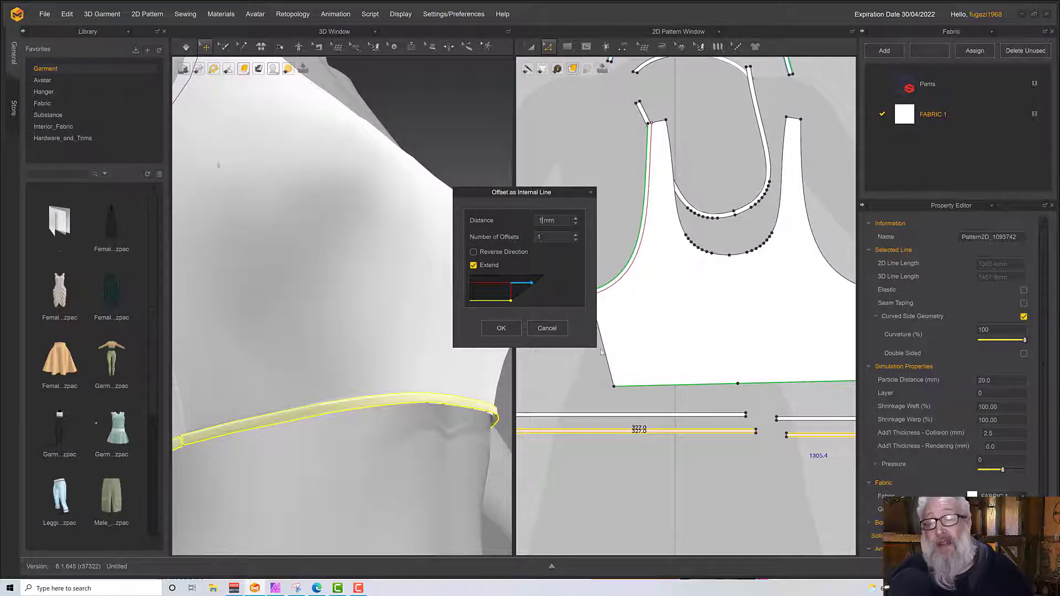
pyautogui.click(501, 329)
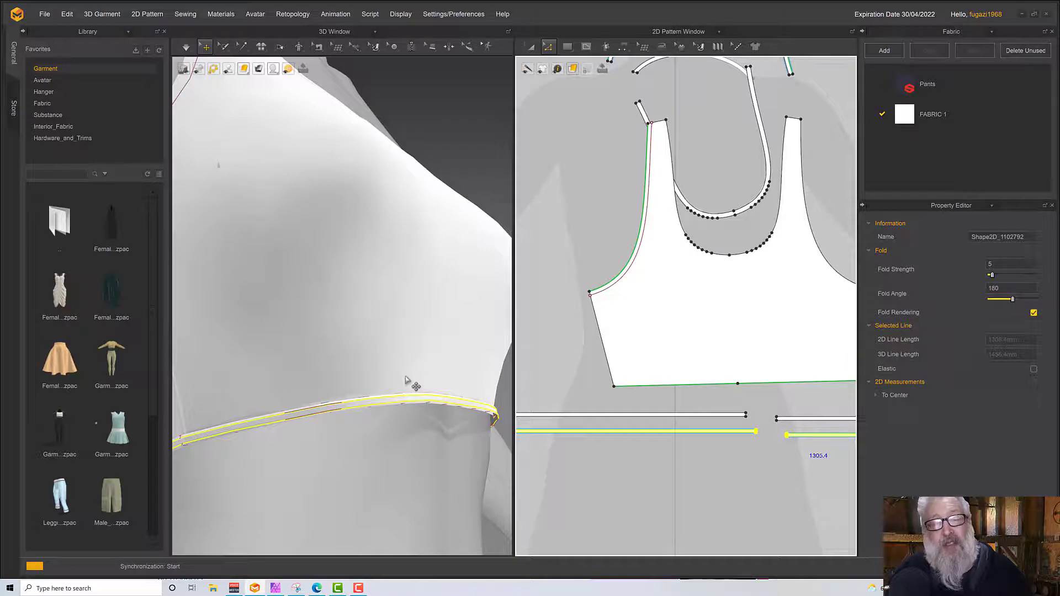
# Step: Simulate the garment and inspect the layered hem binding up close from the side and back
pyautogui.press('space')
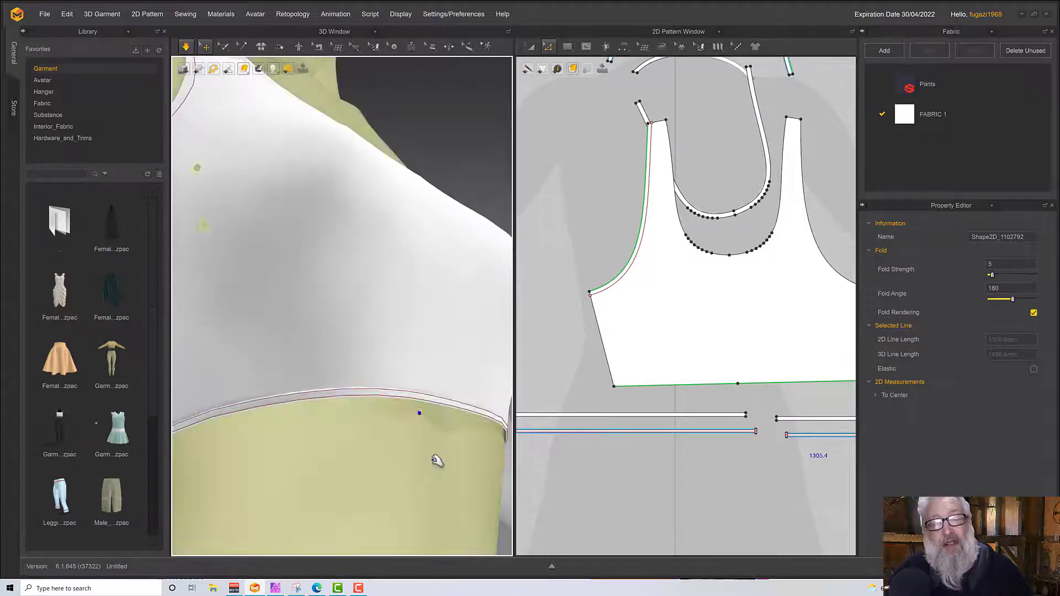
pyautogui.moveTo(435, 461); pyautogui.dragTo(358, 473, button='right')
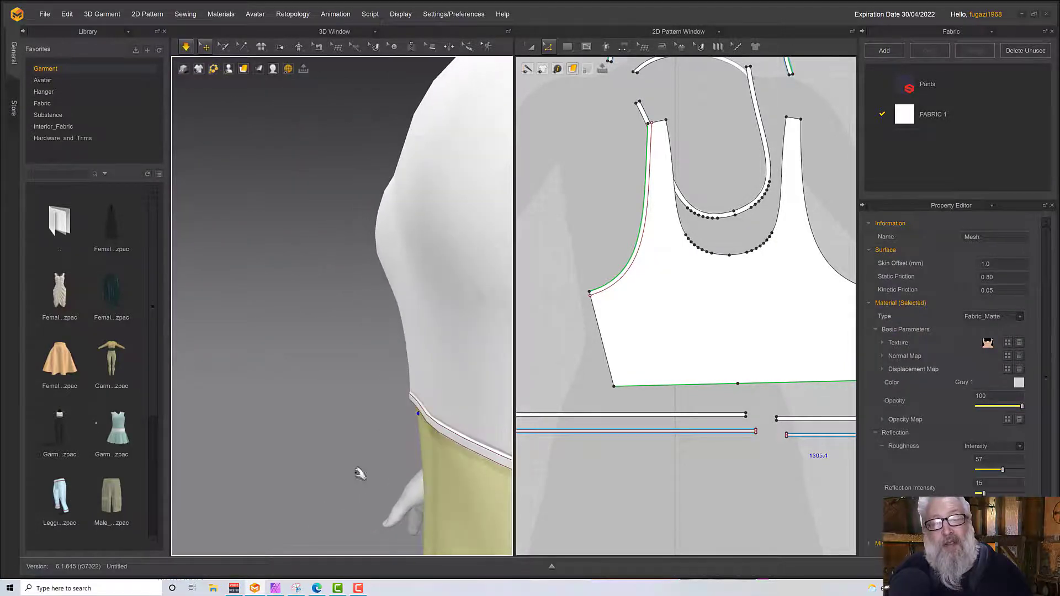
pyautogui.moveTo(441, 436); pyautogui.dragTo(572, 420, button='right')
pyautogui.press('space')
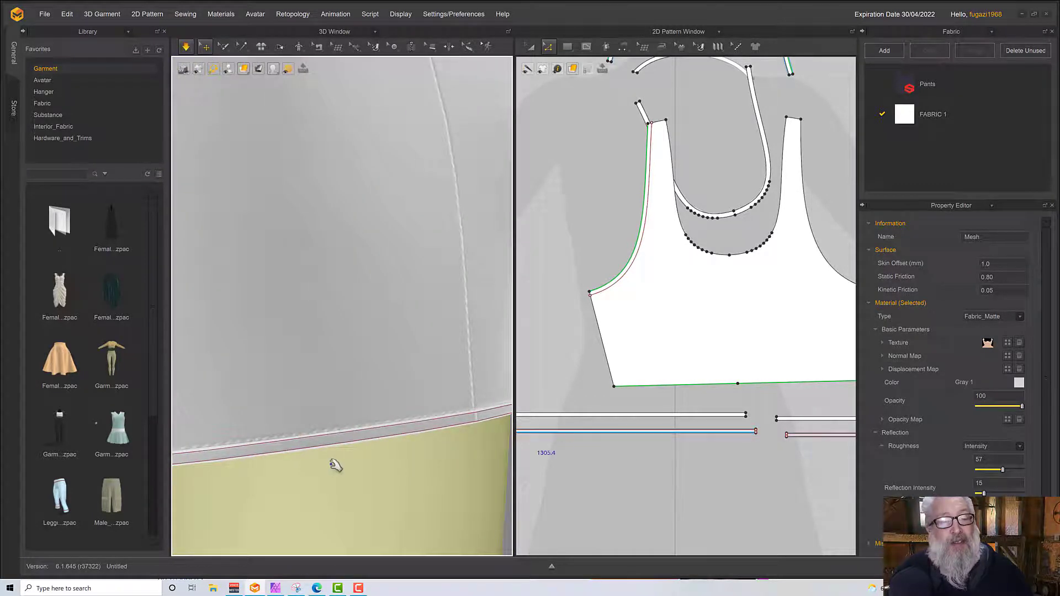
pyautogui.scroll(-8, 336, 466)
pyautogui.moveTo(357, 425); pyautogui.dragTo(367, 419, button='right')
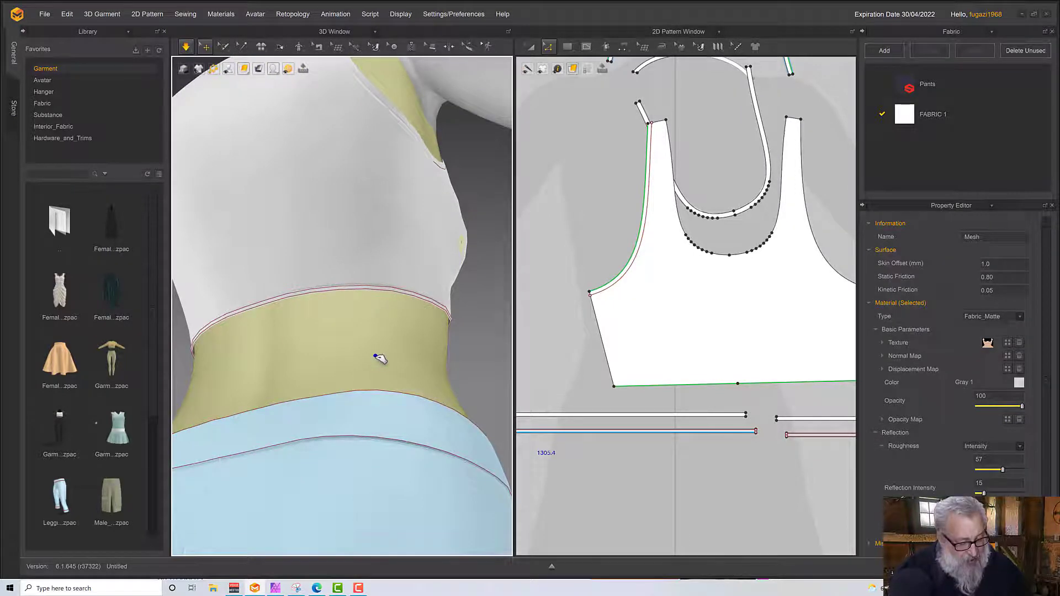
# Step: Hide the avatar and select both original hem binding strips on the 3D garment
pyautogui.hotkey('shift', 'q')
pyautogui.click(427, 347)
pyautogui.moveTo(427, 351); pyautogui.dragTo(358, 382, button='right')
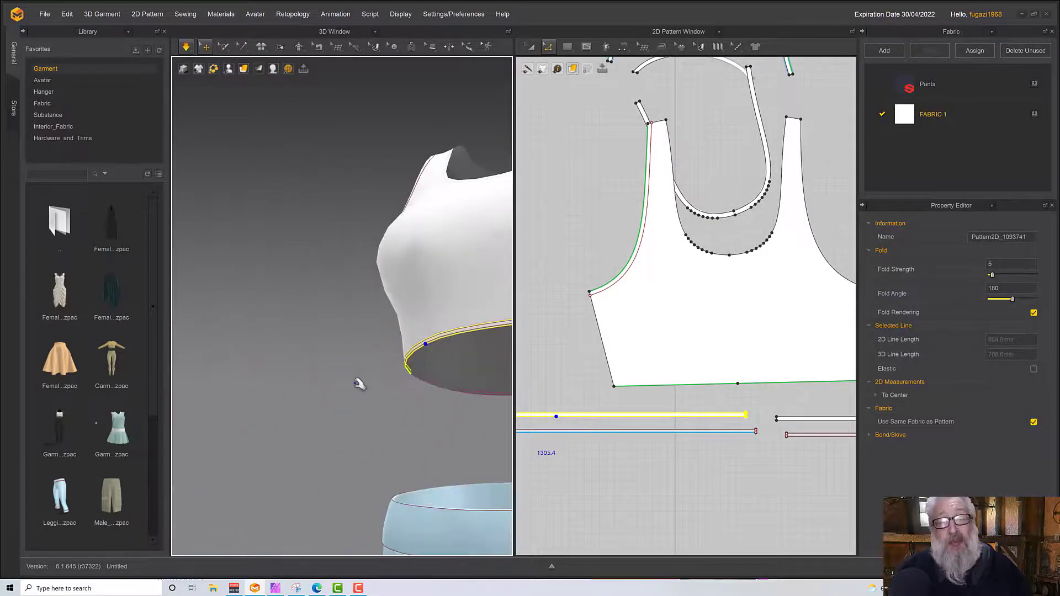
pyautogui.keyDown('shift'); pyautogui.click(429, 384); pyautogui.keyUp('shift')
pyautogui.rightClick(425, 382)
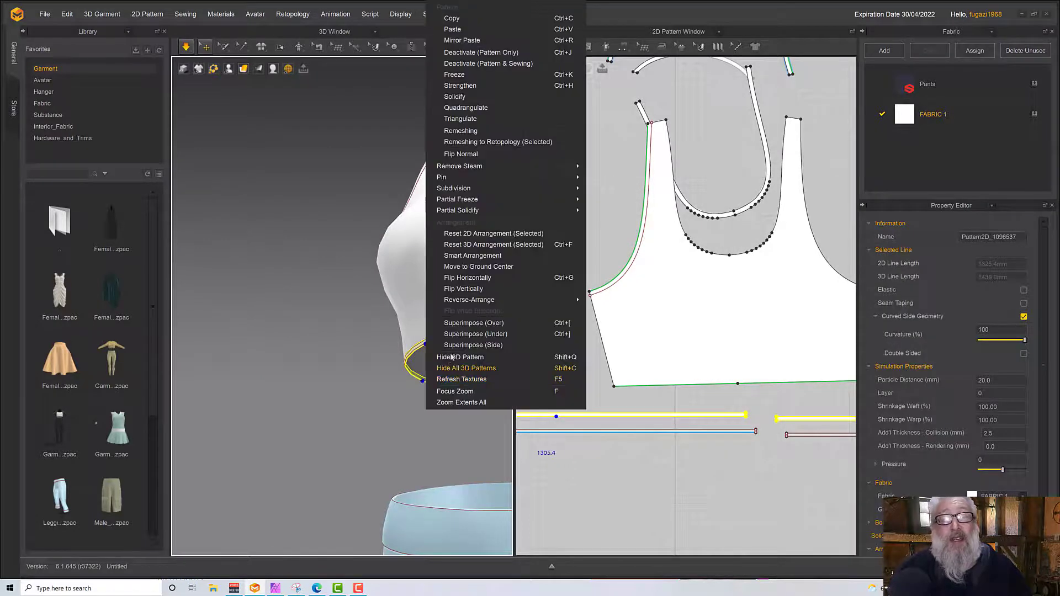
pyautogui.click(385, 335)
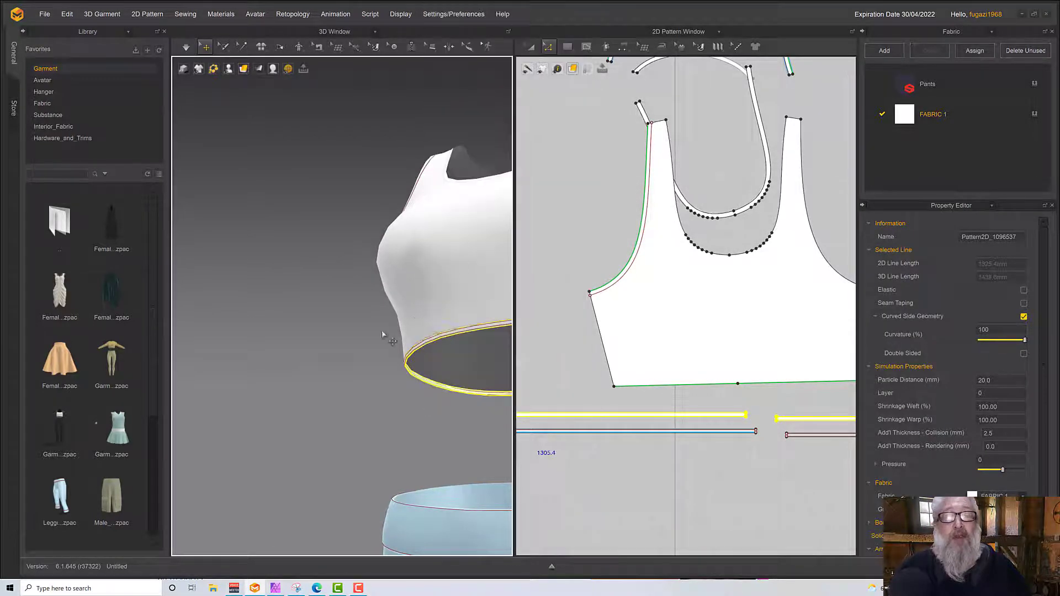
# Step: Examine the front panel's armhole edge and its internal line in the 3D garment and the 2D pattern
pyautogui.click(341, 344)
pyautogui.moveTo(341, 343); pyautogui.dragTo(364, 479, button='right')
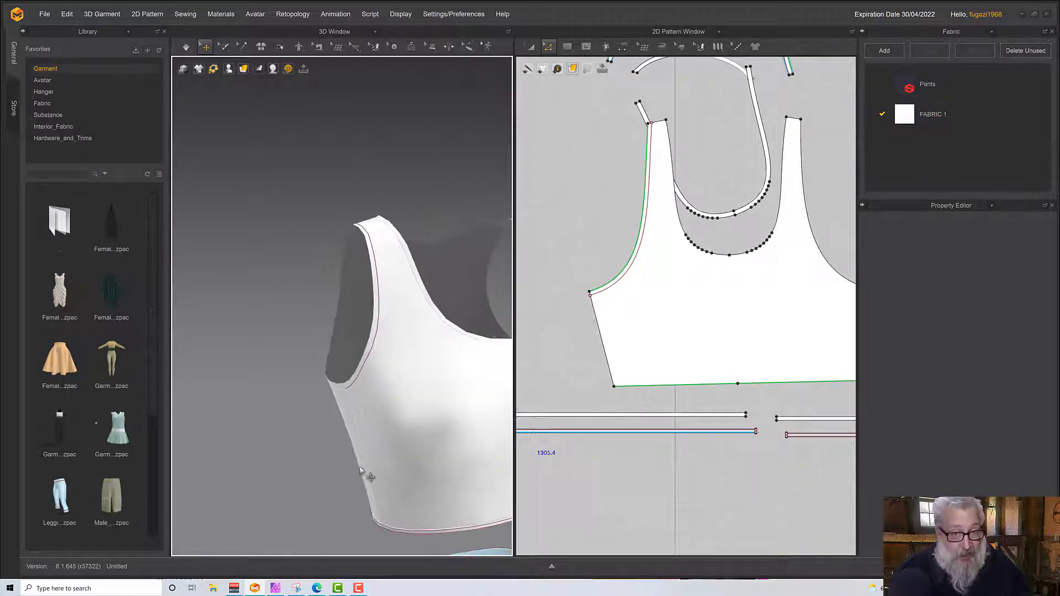
pyautogui.click(367, 349)
pyautogui.scroll(-3, 605, 337)
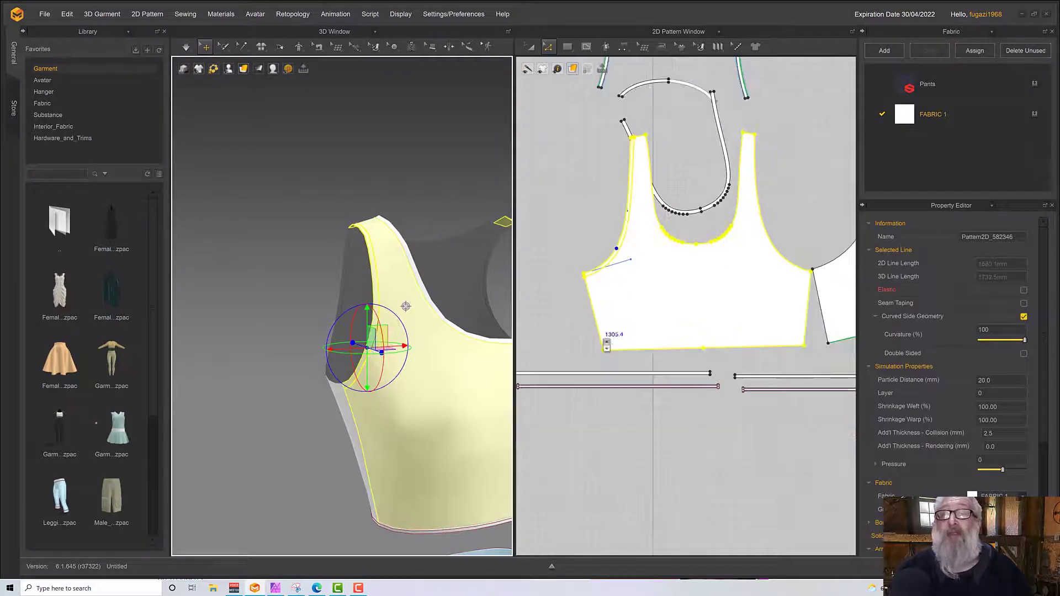
pyautogui.scroll(5, 602, 335)
pyautogui.click(612, 282)
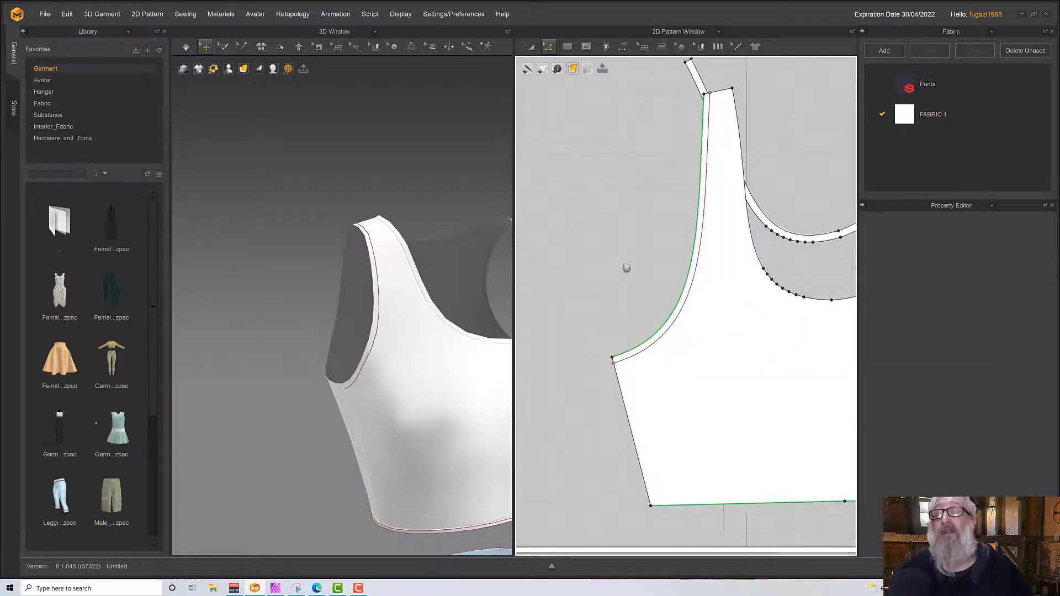
pyautogui.scroll(-5, 575, 374)
pyautogui.scroll(-1, 577, 379)
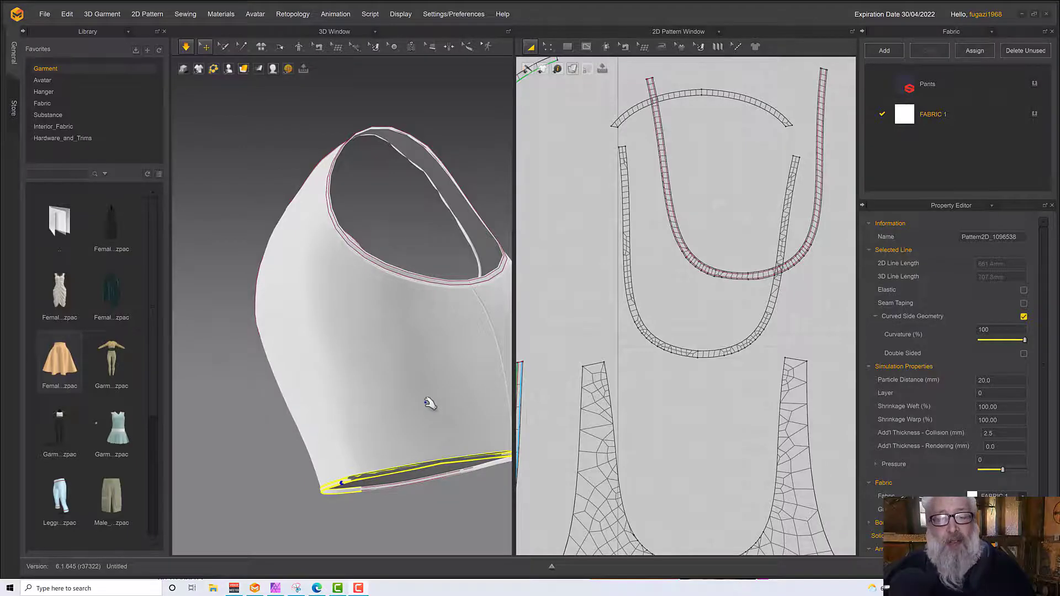
# Step: Inspect the underside of the hem binding in 3D and compare the mesh density of the strips and panels in the 2D layout
pyautogui.moveTo(359, 289); pyautogui.dragTo(371, 310, button='middle')
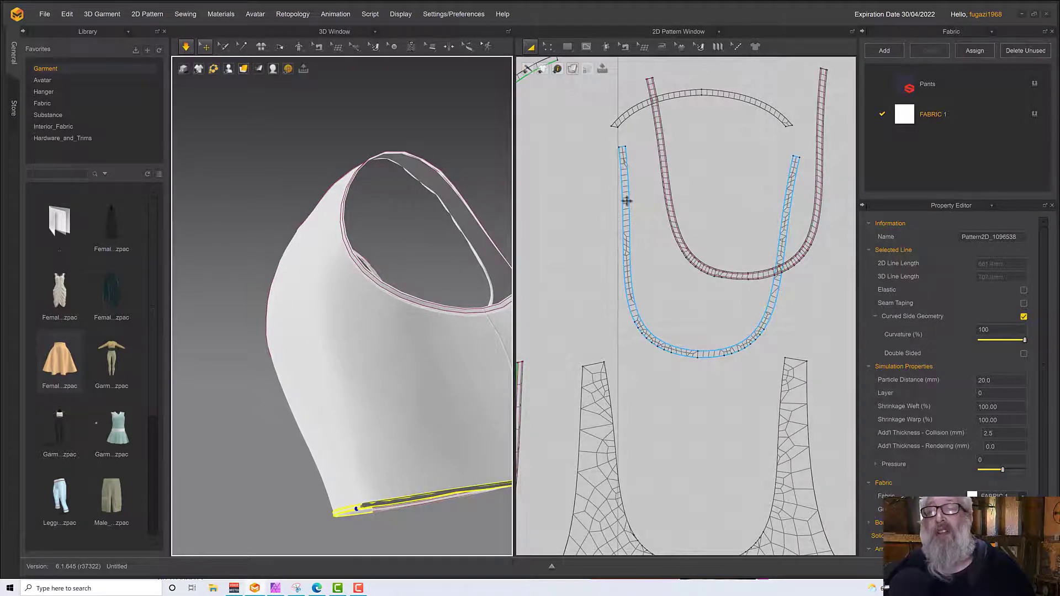
pyautogui.moveTo(469, 370); pyautogui.dragTo(366, 293, button='right')
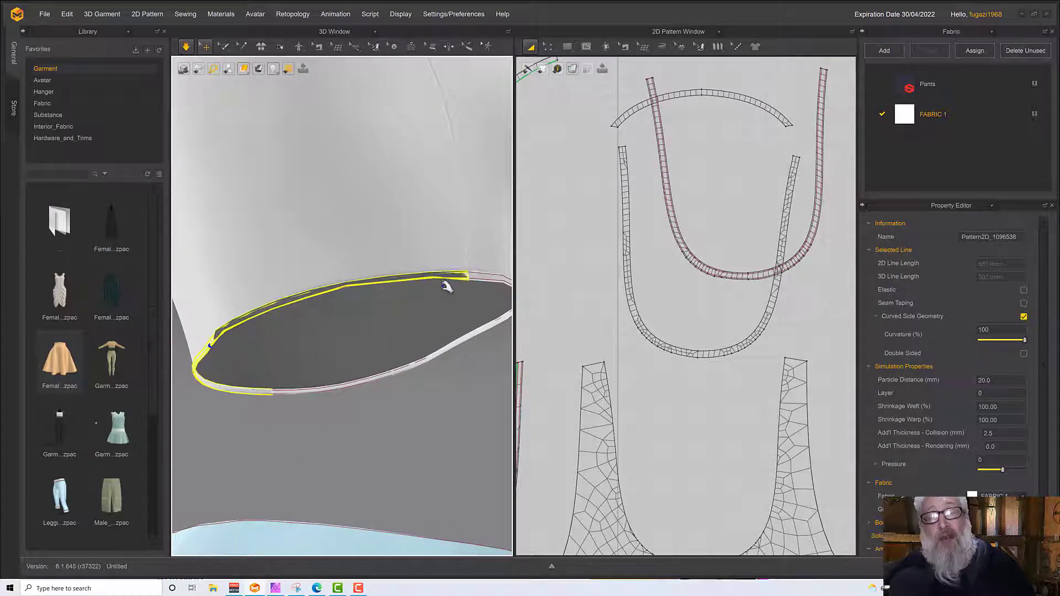
pyautogui.scroll(4, 654, 406)
pyautogui.scroll(-9, 658, 409)
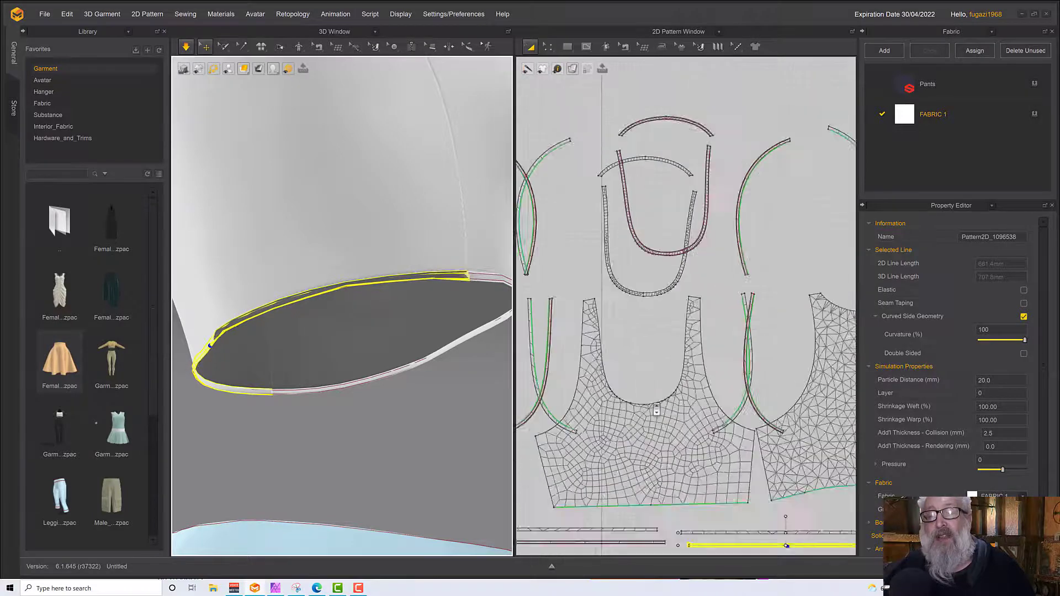
pyautogui.scroll(4, 649, 397)
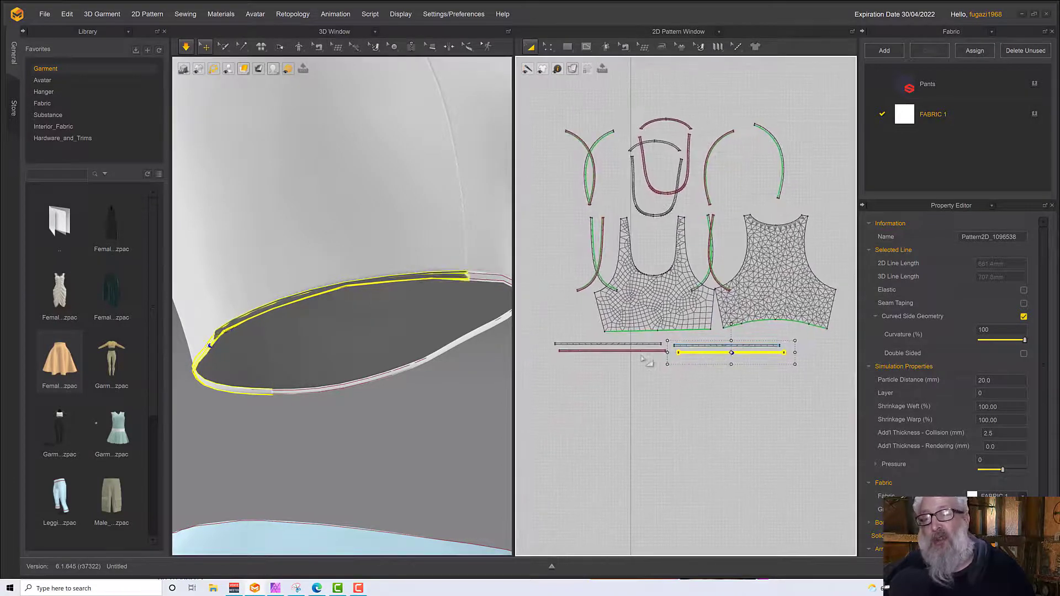
pyautogui.scroll(3, 641, 361)
pyautogui.scroll(-3, 457, 422)
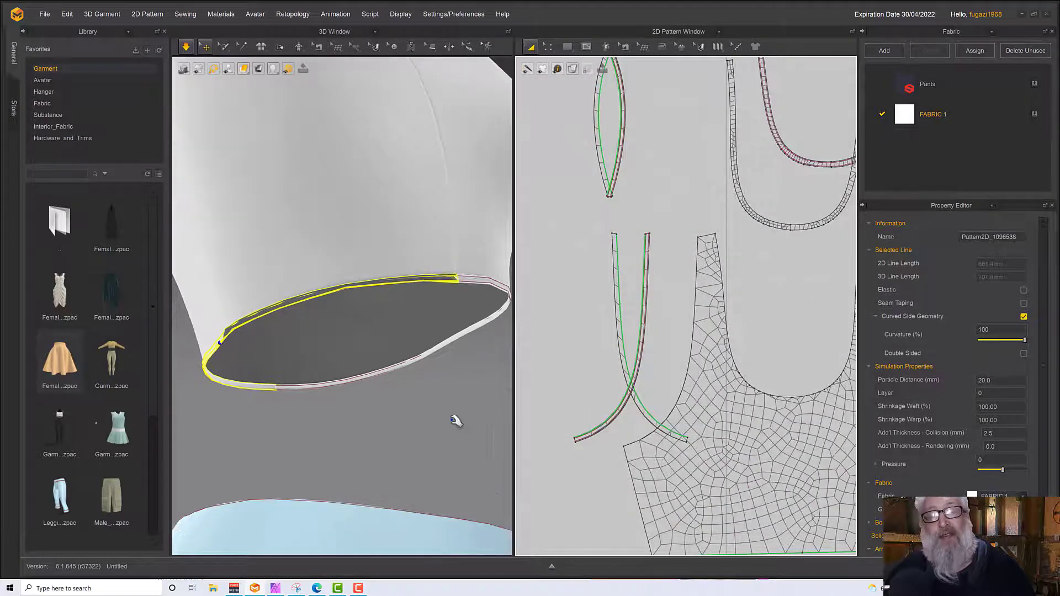
pyautogui.scroll(-4, 590, 410)
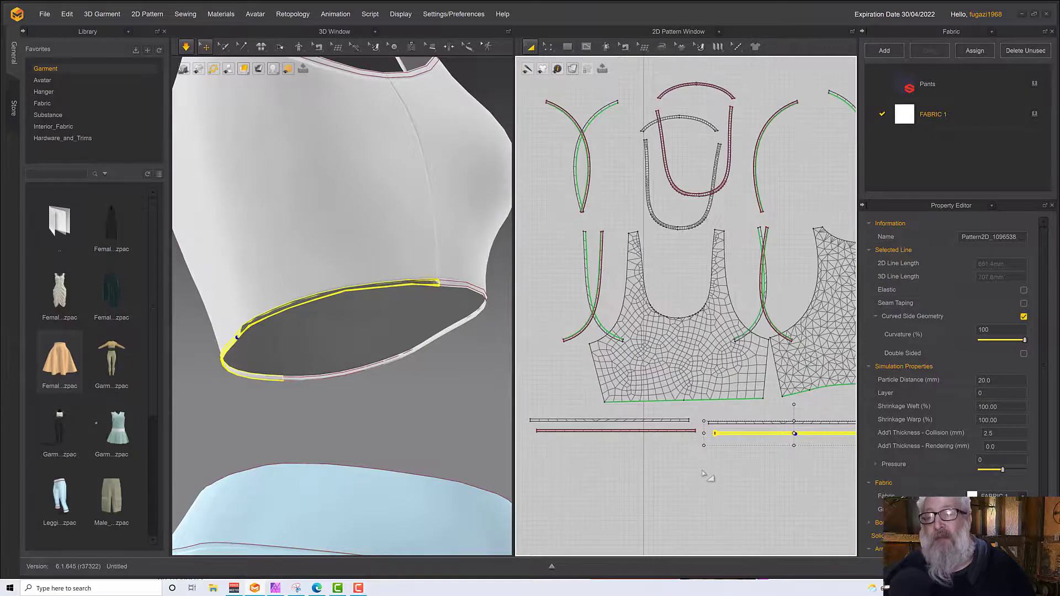
# Step: Set the particle distance of all four hem binding strips to 5 mm and check their refined mesh and 3D shape
pyautogui.click(705, 474)
pyautogui.scroll(-2, 703, 467)
pyautogui.moveTo(834, 411); pyautogui.dragTo(533, 370)
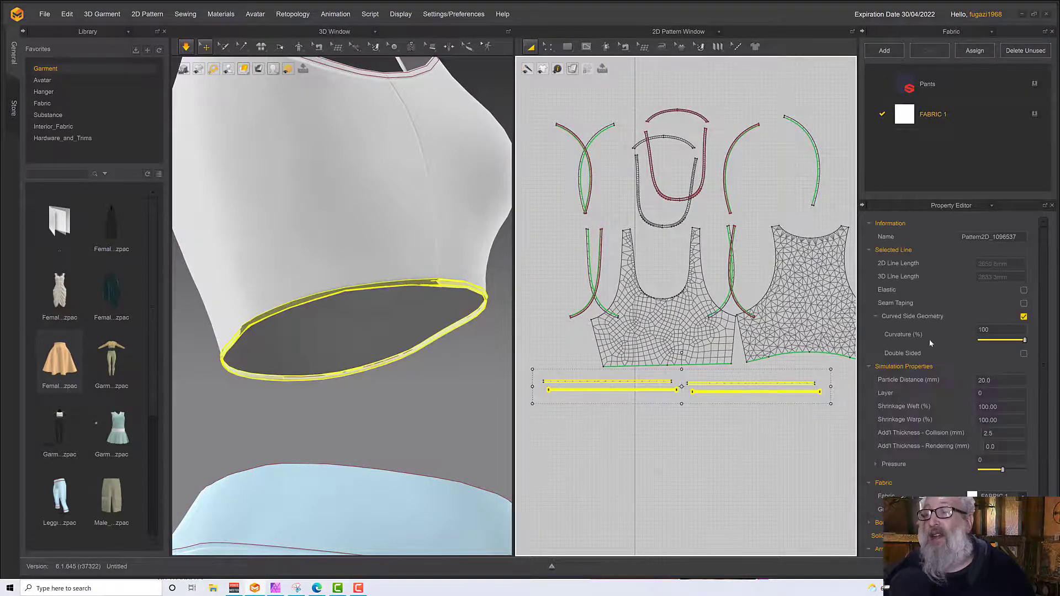
pyautogui.click(992, 380)
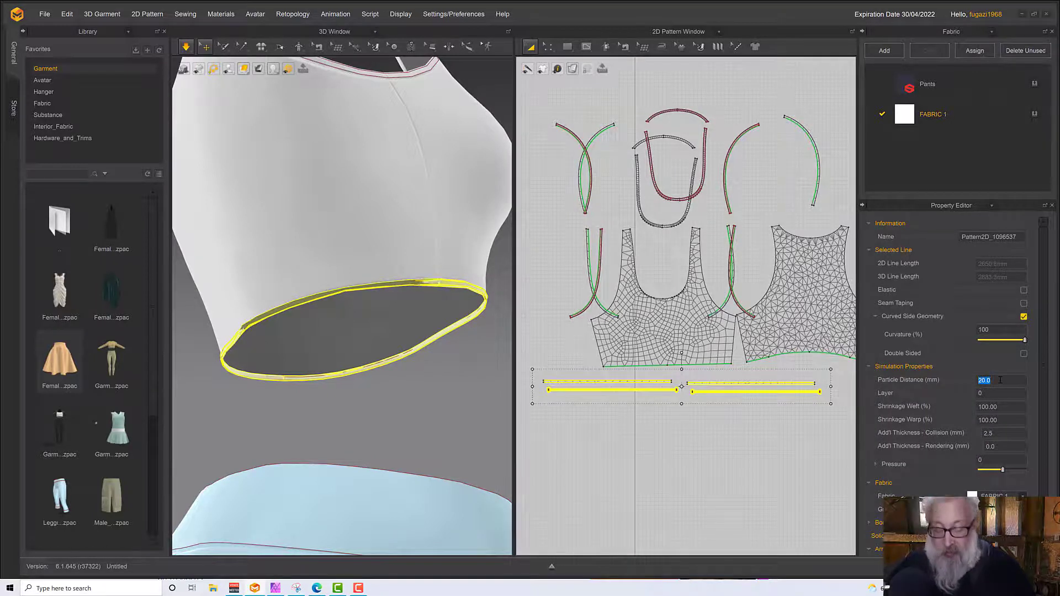
pyautogui.write('5')
pyautogui.press('Return')
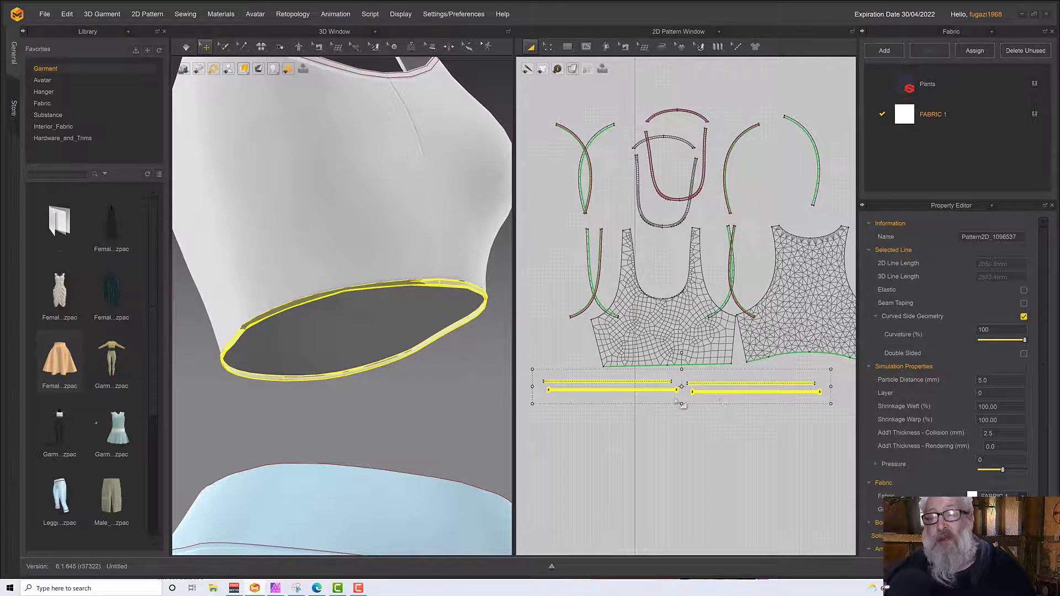
pyautogui.scroll(6, 679, 402)
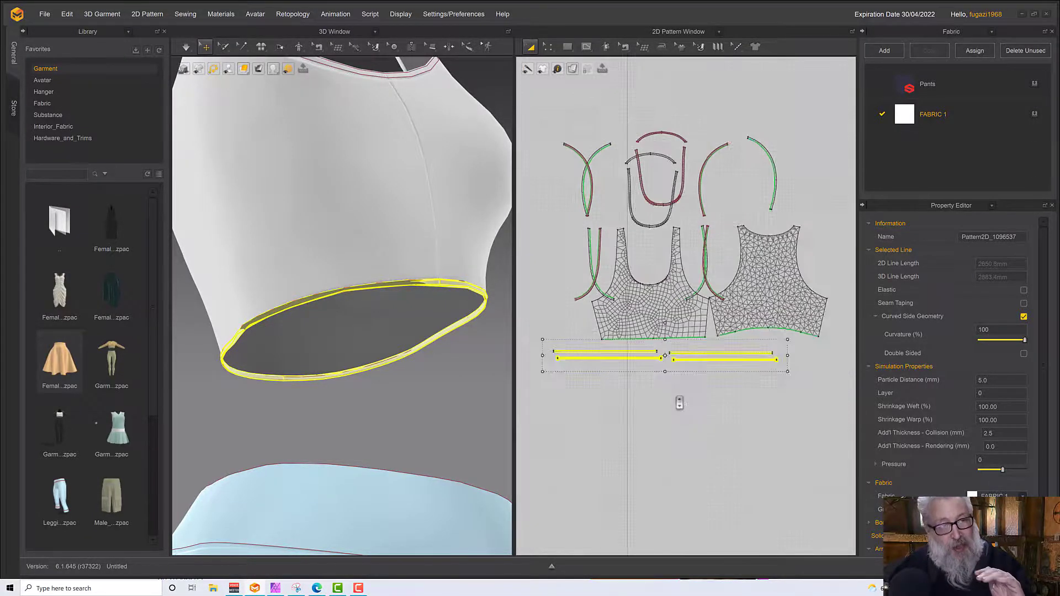
pyautogui.moveTo(704, 418); pyautogui.dragTo(632, 7, button='middle')
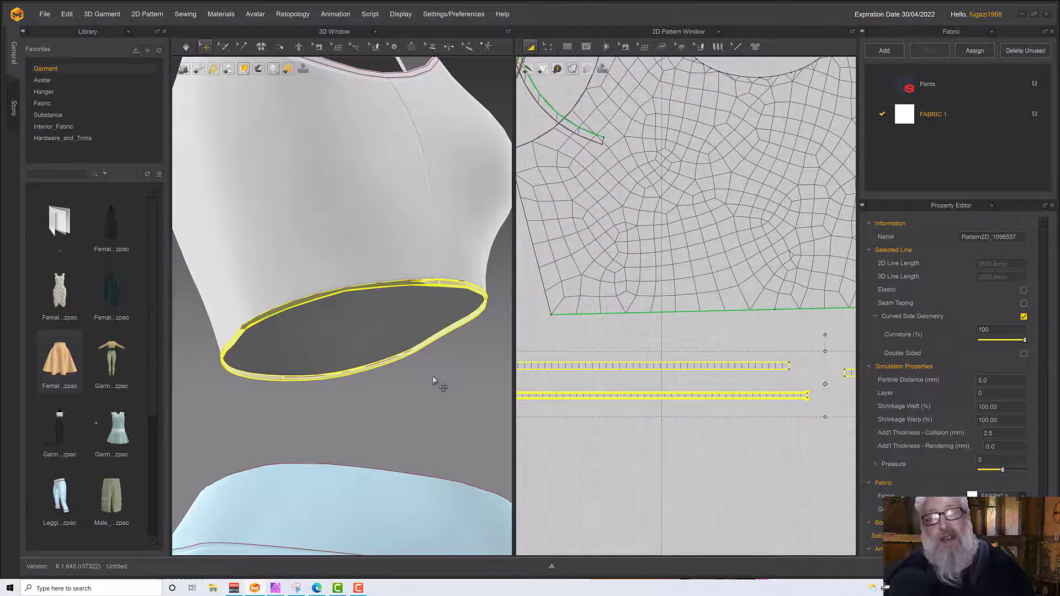
pyautogui.press('space')
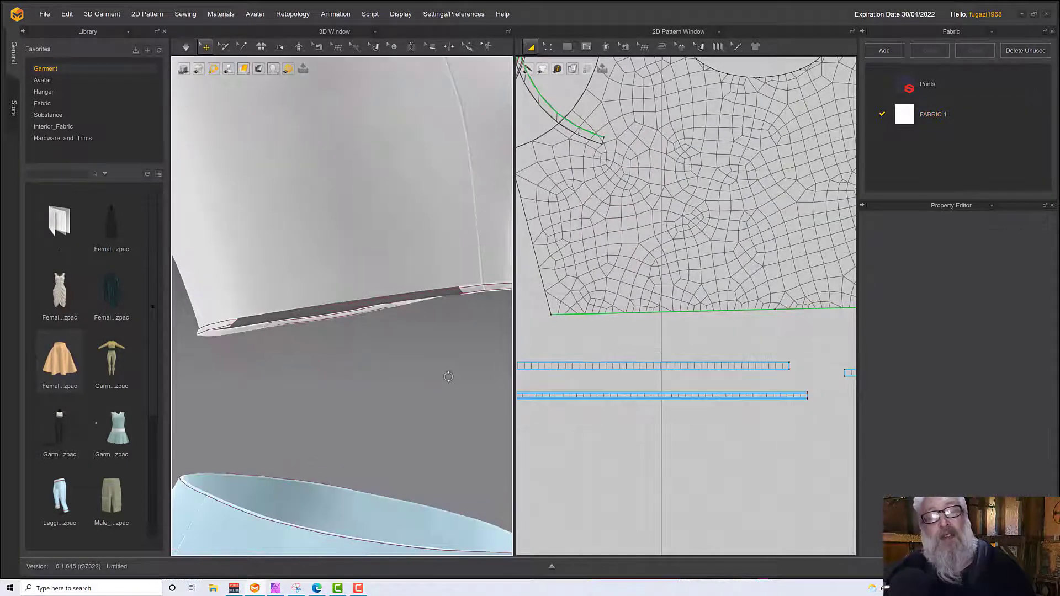
# Step: Try Superimpose (Under) on the copied back binding strip and simulate to check how it sits on the hem
pyautogui.click(466, 290)
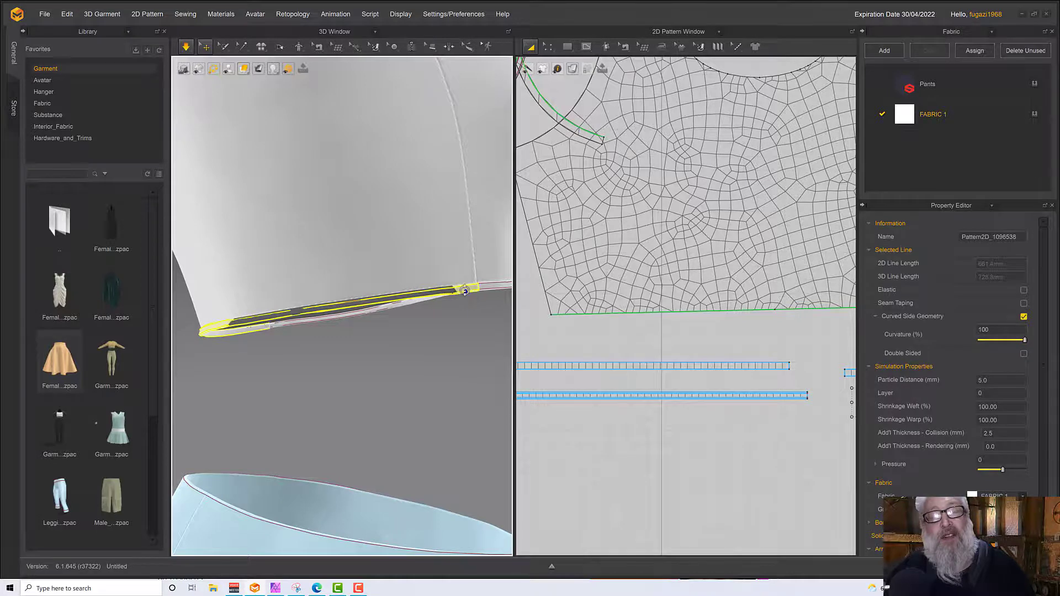
pyautogui.rightClick(464, 290)
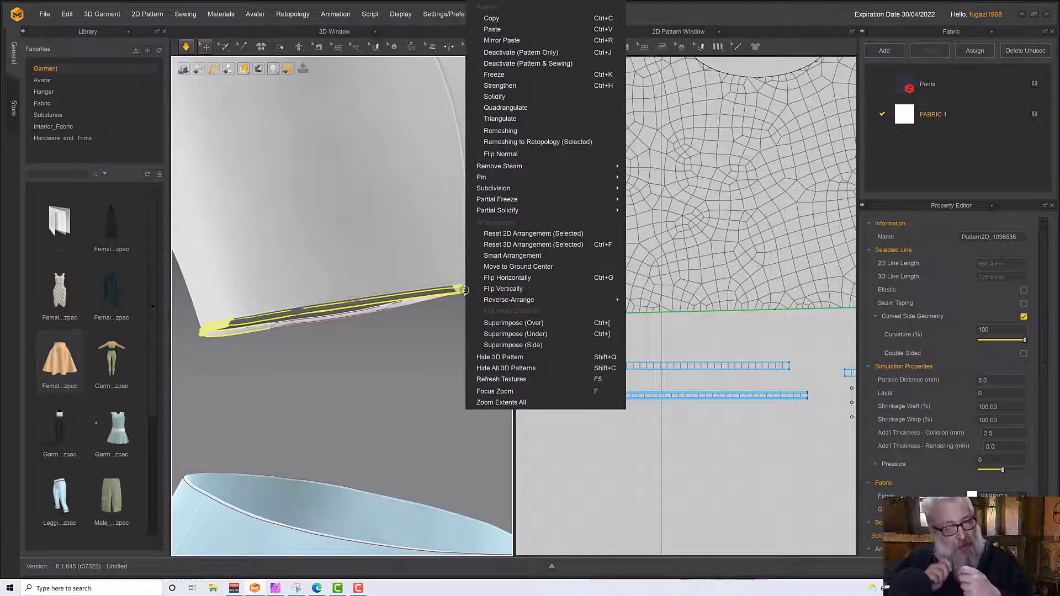
pyautogui.click(515, 334)
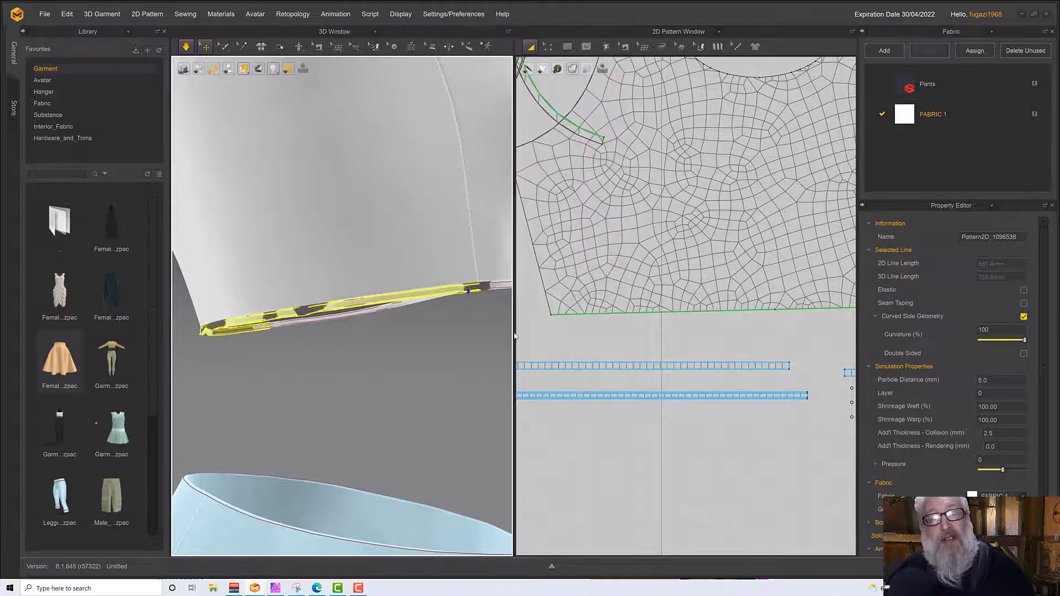
pyautogui.click(462, 339)
pyautogui.press('space')
pyautogui.scroll(-5, 462, 338)
pyautogui.moveTo(462, 339)
pyautogui.mouseDown(button='right')
pyautogui.moveTo(447, 307)
pyautogui.moveTo(433, 326)
pyautogui.moveTo(449, 342)
pyautogui.mouseUp(button='right')
pyautogui.scroll(5, 433, 327)
pyautogui.click(390, 320)
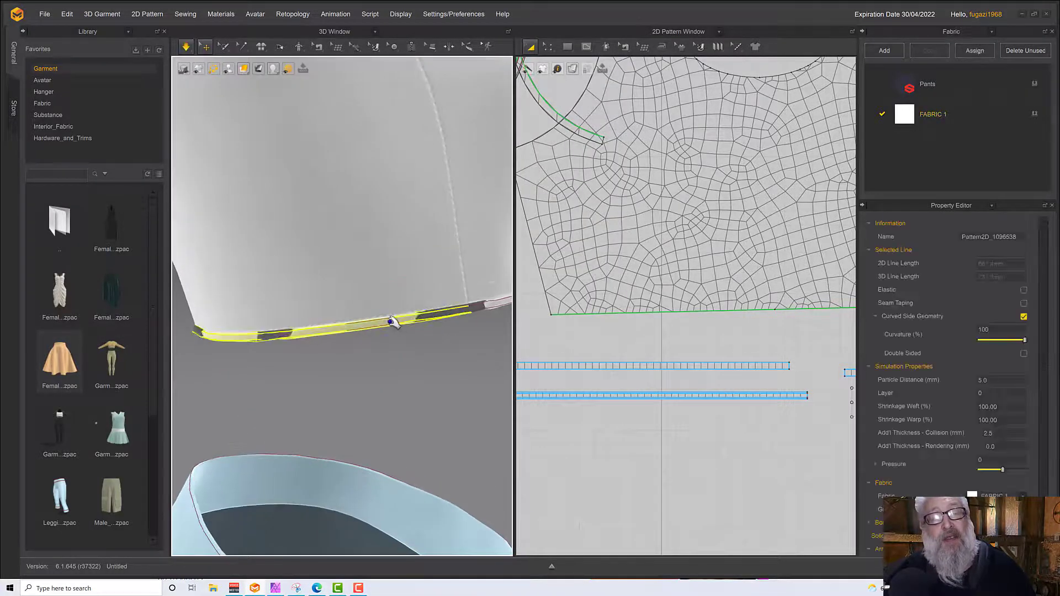
pyautogui.scroll(-3, 390, 326)
pyautogui.scroll(-1, 394, 328)
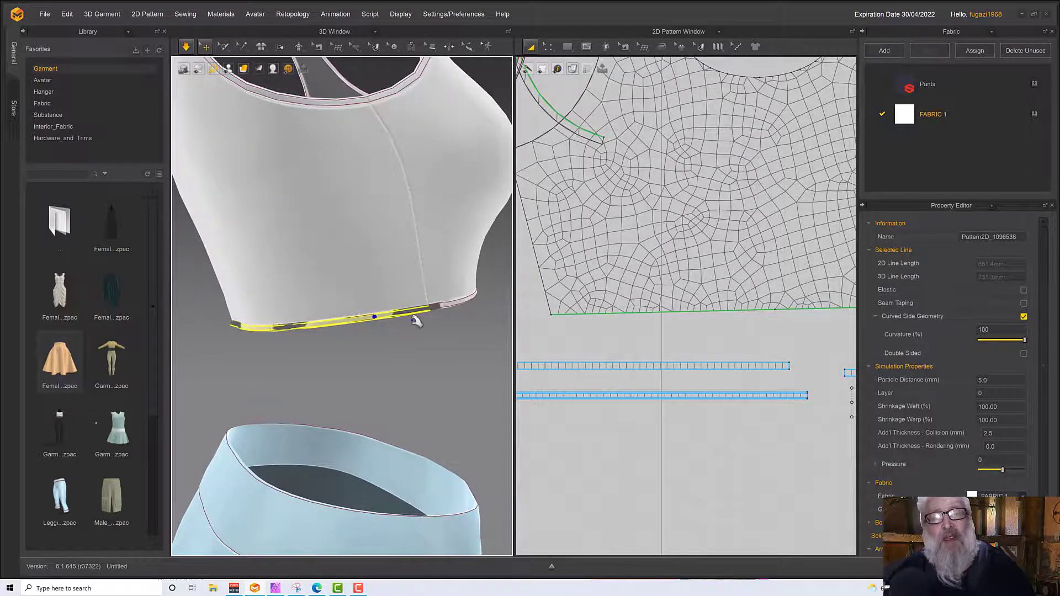
pyautogui.press('space')
# Step: Move the copied back and front binding strips outward and slightly below the hem, clear of the garment
pyautogui.moveTo(432, 326); pyautogui.dragTo(399, 326, button='right')
pyautogui.keyDown('shift'); pyautogui.click(462, 305); pyautogui.keyUp('shift')
pyautogui.click(459, 326)
pyautogui.click(382, 315)
pyautogui.moveTo(395, 303); pyautogui.dragTo(318, 328)
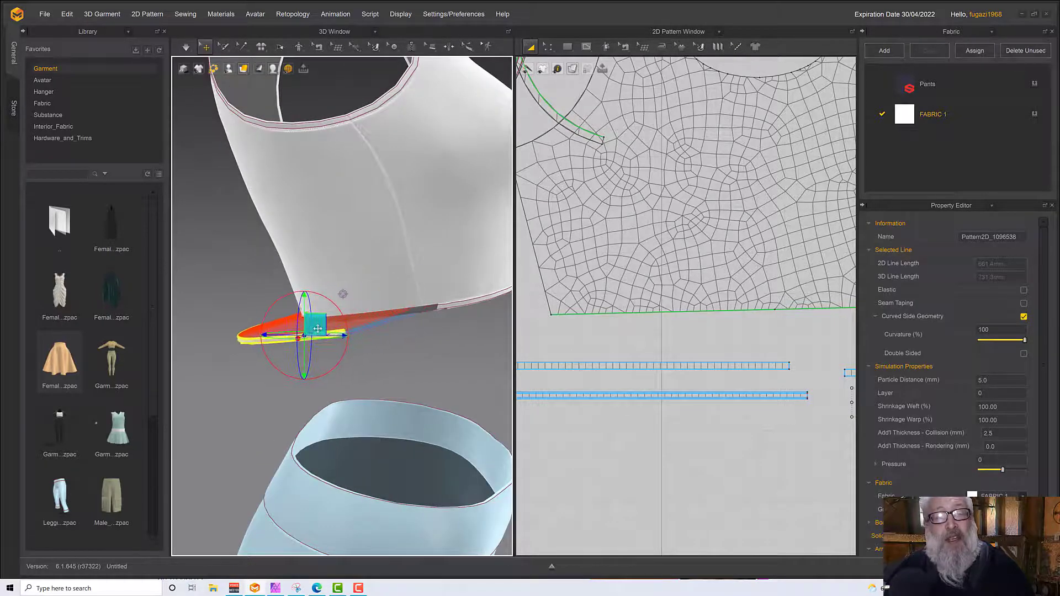
pyautogui.click(461, 306)
pyautogui.moveTo(473, 331); pyautogui.dragTo(380, 347, button='middle')
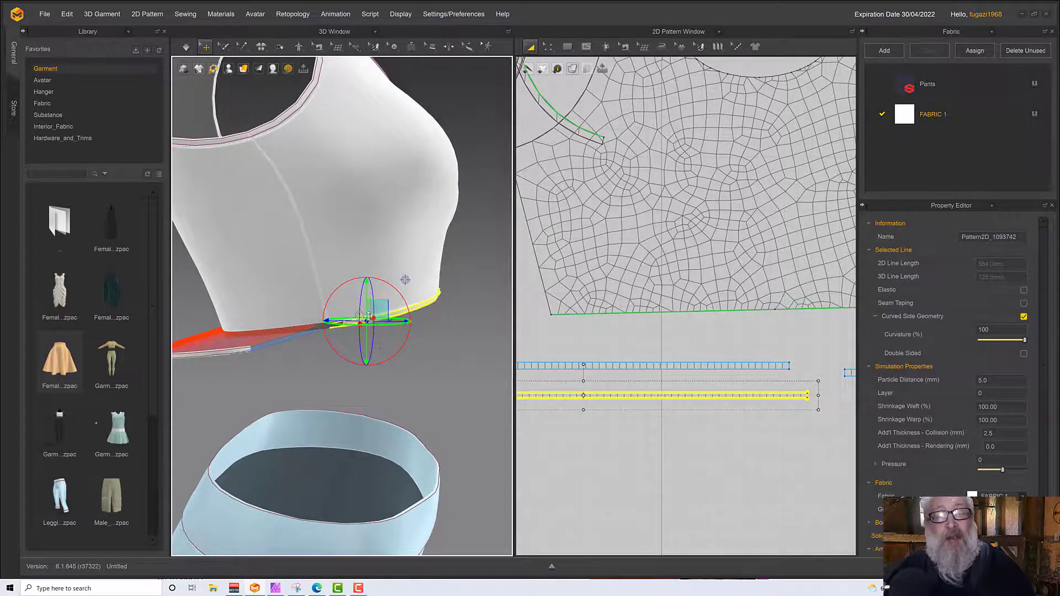
pyautogui.moveTo(376, 310); pyautogui.dragTo(459, 327)
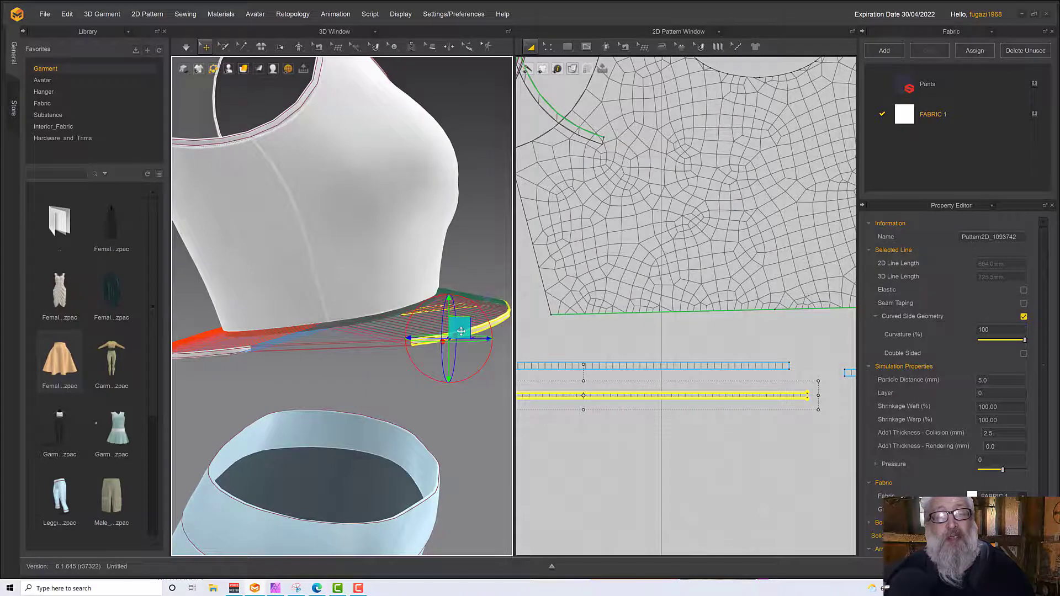
# Step: Deactivate both copied binding strips together with their sewing, and simulate the original hem strips on their own
pyautogui.keyDown('shift'); pyautogui.click(240, 353); pyautogui.keyUp('shift')
pyautogui.rightClick(240, 352)
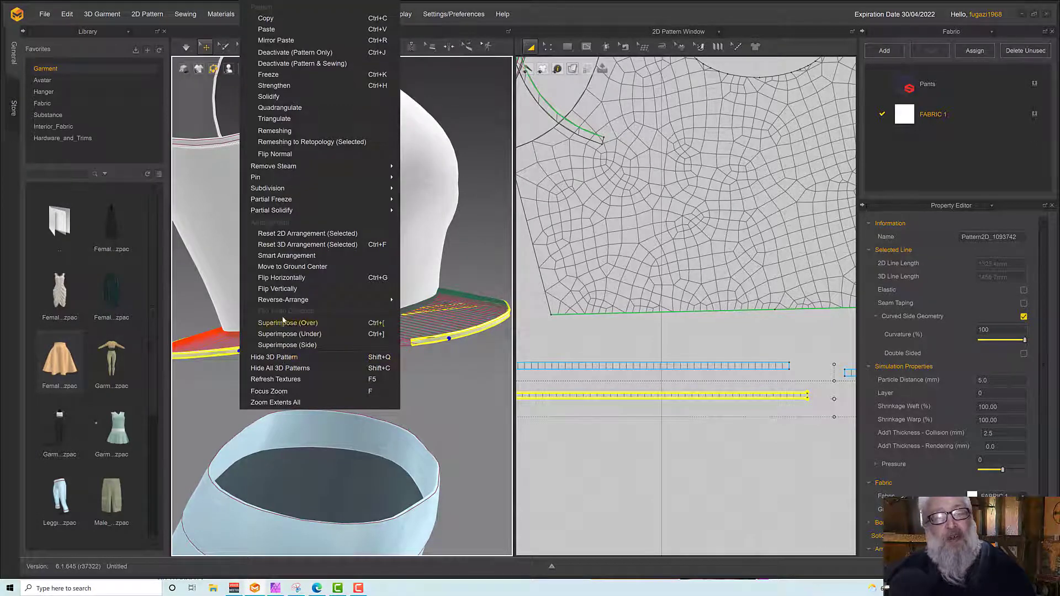
pyautogui.moveTo(281, 298)
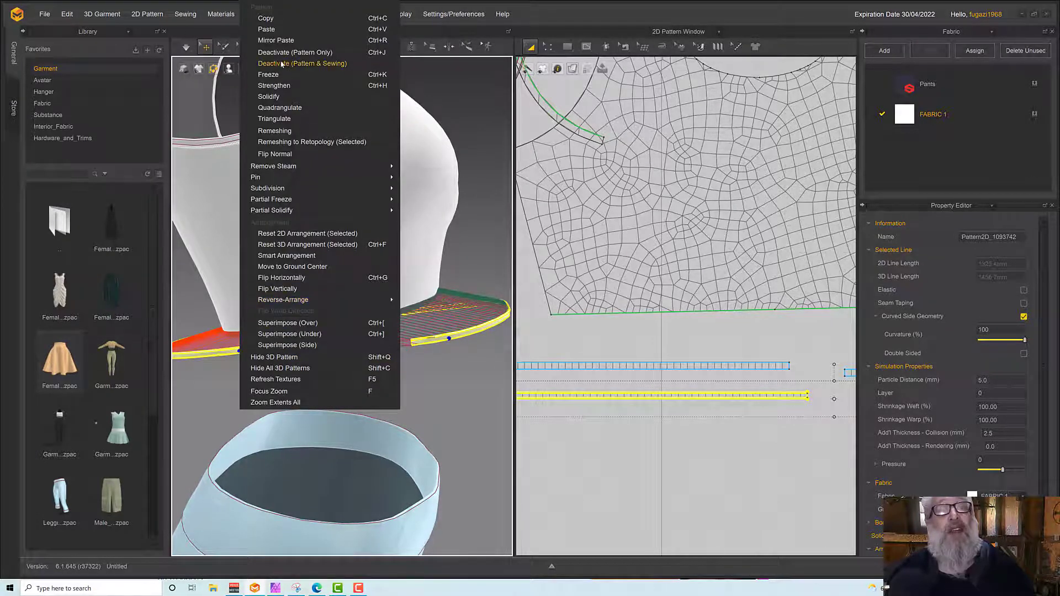
pyautogui.click(284, 63)
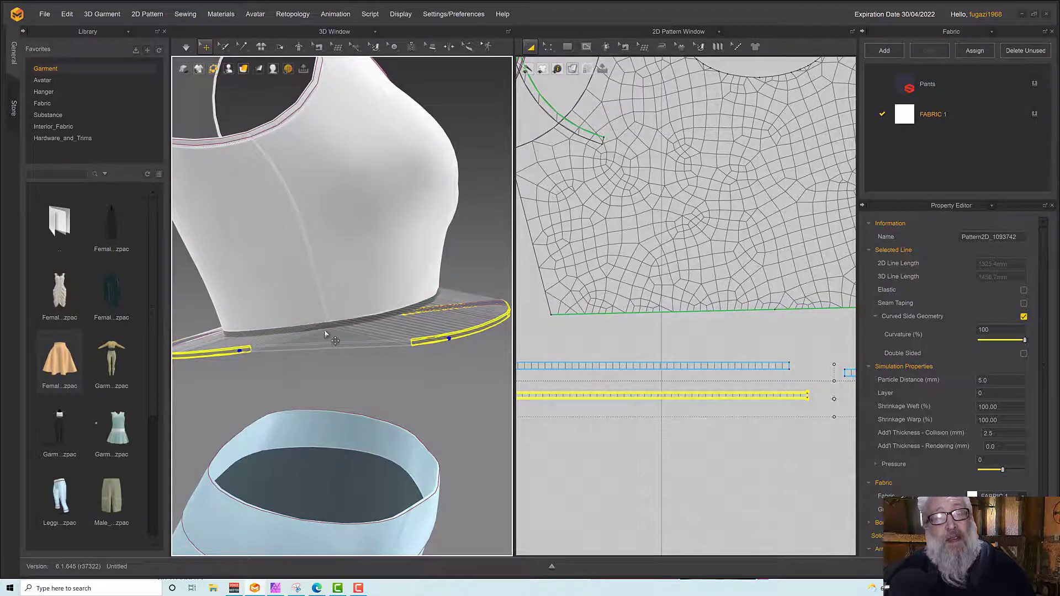
pyautogui.press('space')
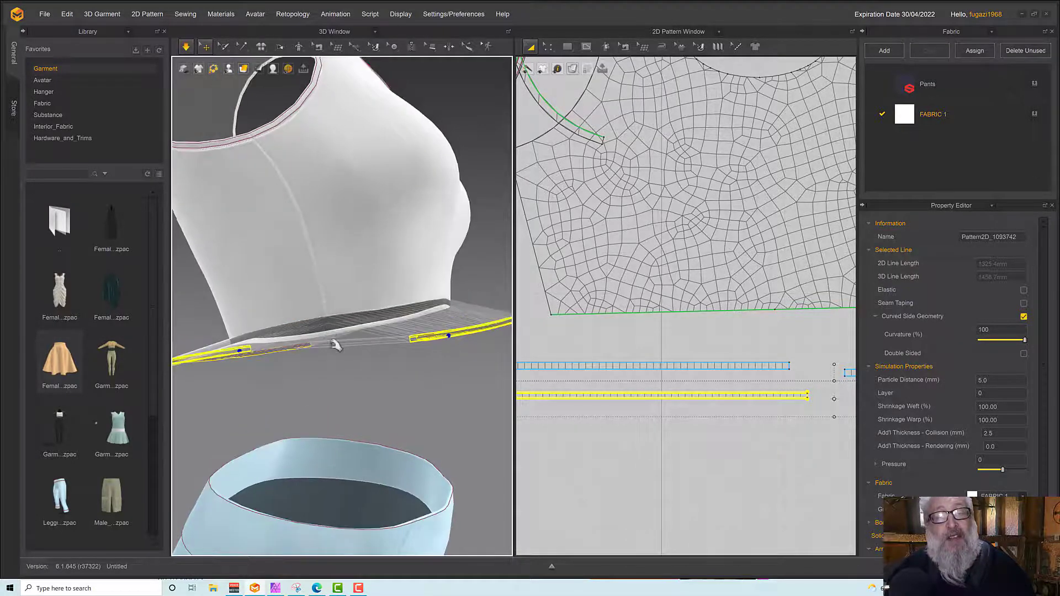
# Step: Reactivate the copied front and back binding strips, apply Superimpose (Under) to both, and simulate them onto the hem
pyautogui.rightClick(236, 355)
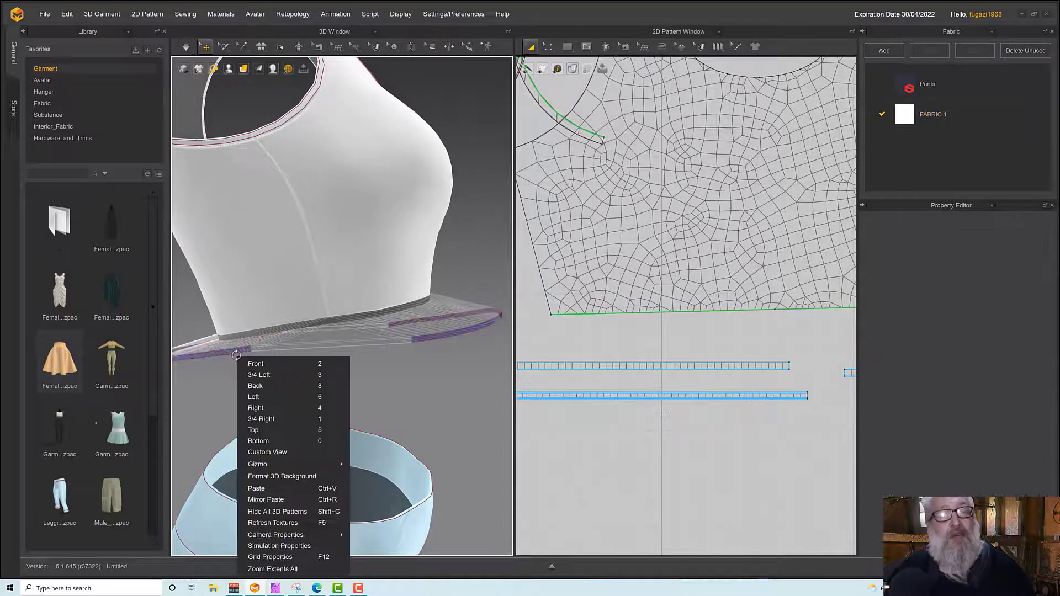
pyautogui.click(238, 356)
pyautogui.keyDown('shift'); pyautogui.click(415, 340); pyautogui.keyUp('shift')
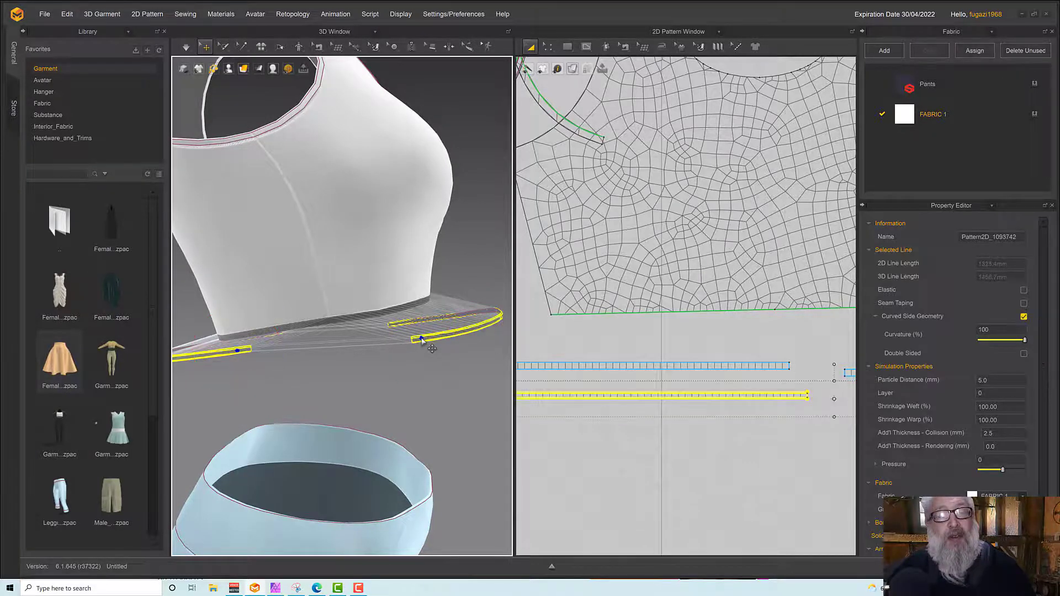
pyautogui.rightClick(420, 337)
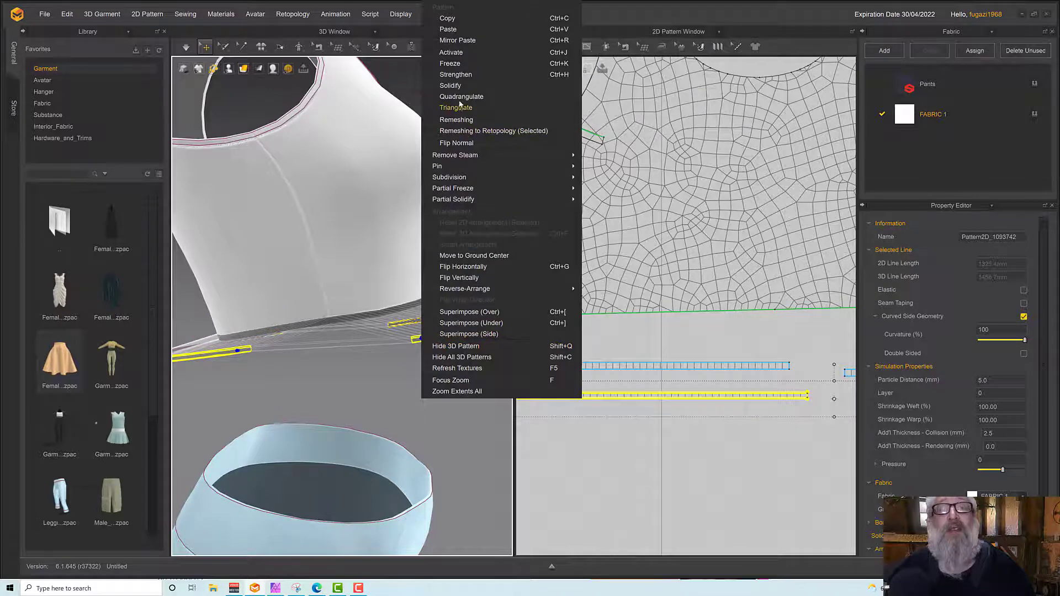
pyautogui.click(451, 52)
pyautogui.rightClick(439, 338)
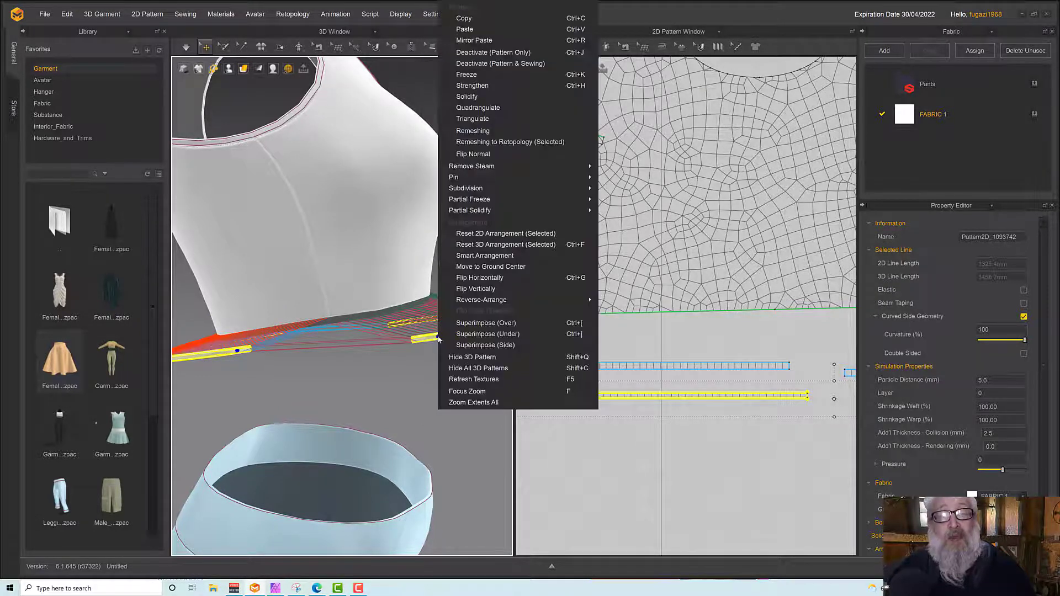
pyautogui.click(483, 336)
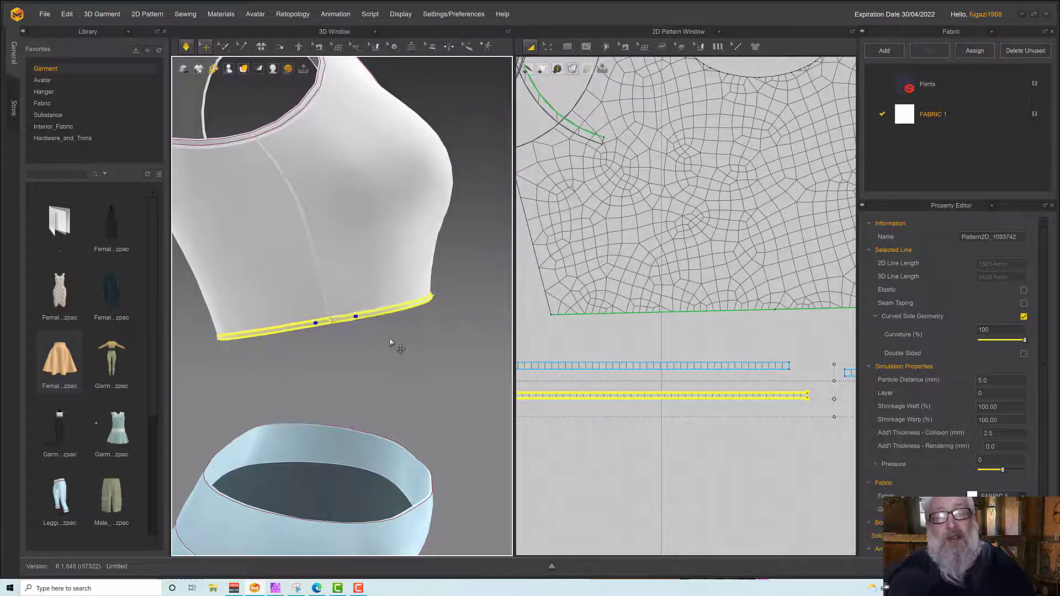
# Step: Inspect the simulated binding where the strips meet at the side seam, and undo the last changes
pyautogui.moveTo(389, 338); pyautogui.dragTo(307, 338, button='right')
pyautogui.click(383, 343)
pyautogui.scroll(5, 307, 339)
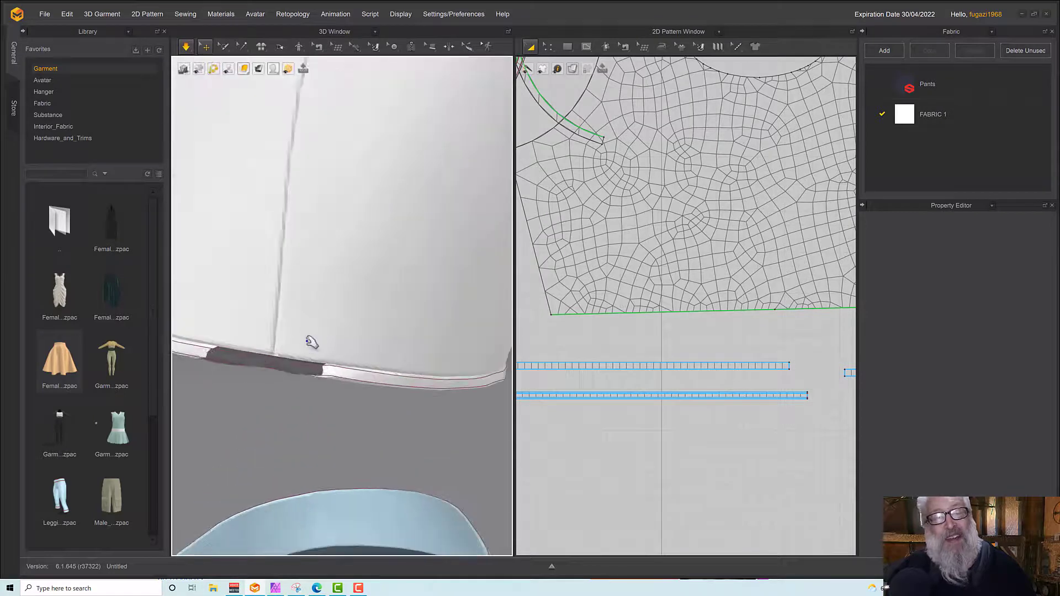
pyautogui.click(339, 375)
pyautogui.scroll(-5, 339, 375)
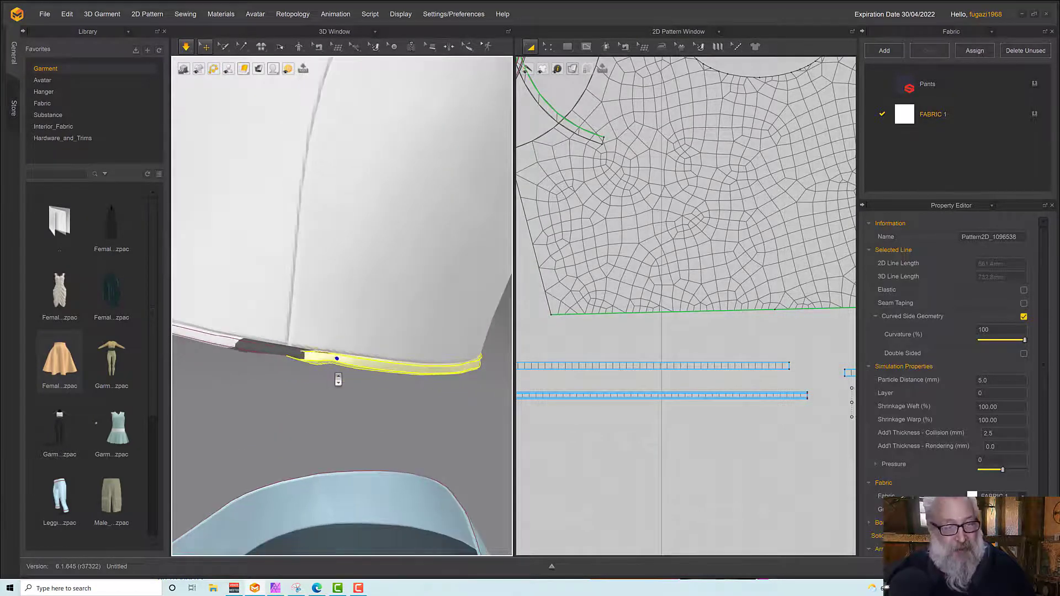
pyautogui.hotkey('ctrl', 'z')
pyautogui.hotkey('ctrl', 'z')
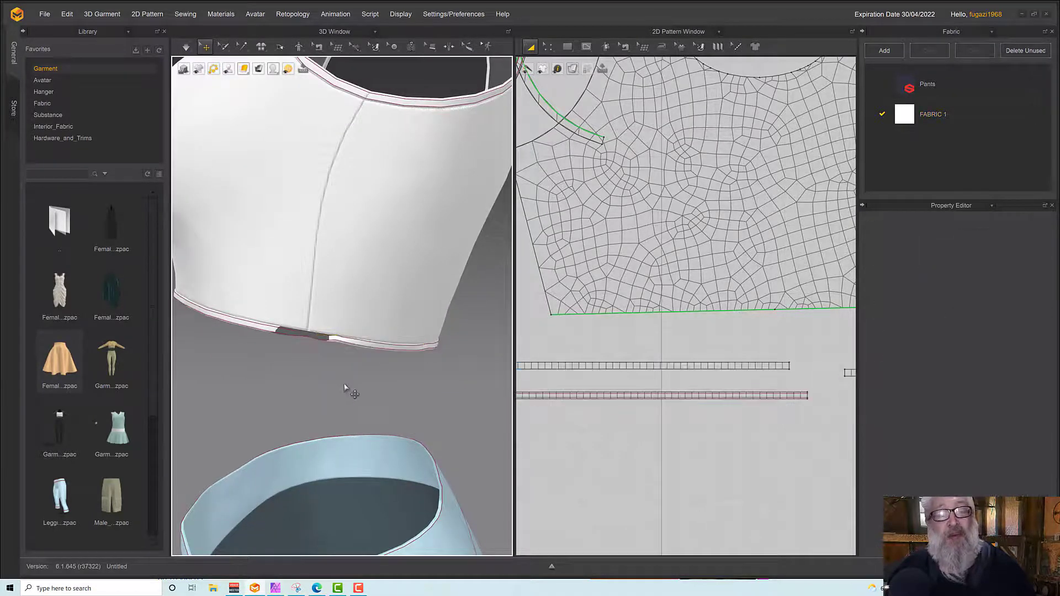
pyautogui.moveTo(342, 382)
pyautogui.mouseDown(button='right')
pyautogui.moveTo(359, 383)
pyautogui.moveTo(344, 379)
pyautogui.mouseUp(button='right')
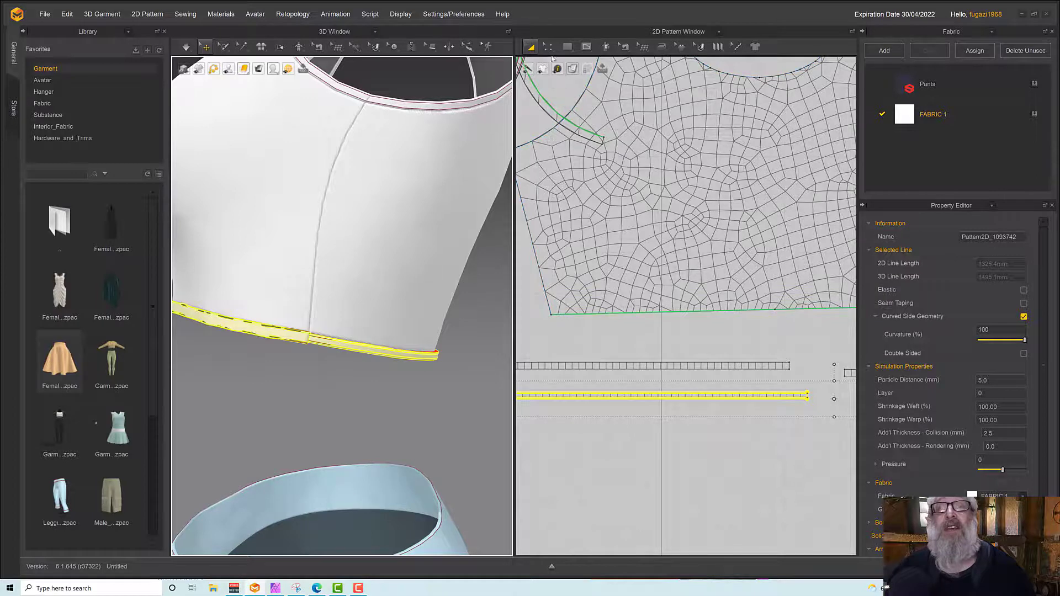
# Step: Offset the lower edge of the 327 mm original hem strip as an internal line at a distance of 2 mm
pyautogui.click(547, 48)
pyautogui.click(577, 110)
pyautogui.scroll(-2, 714, 421)
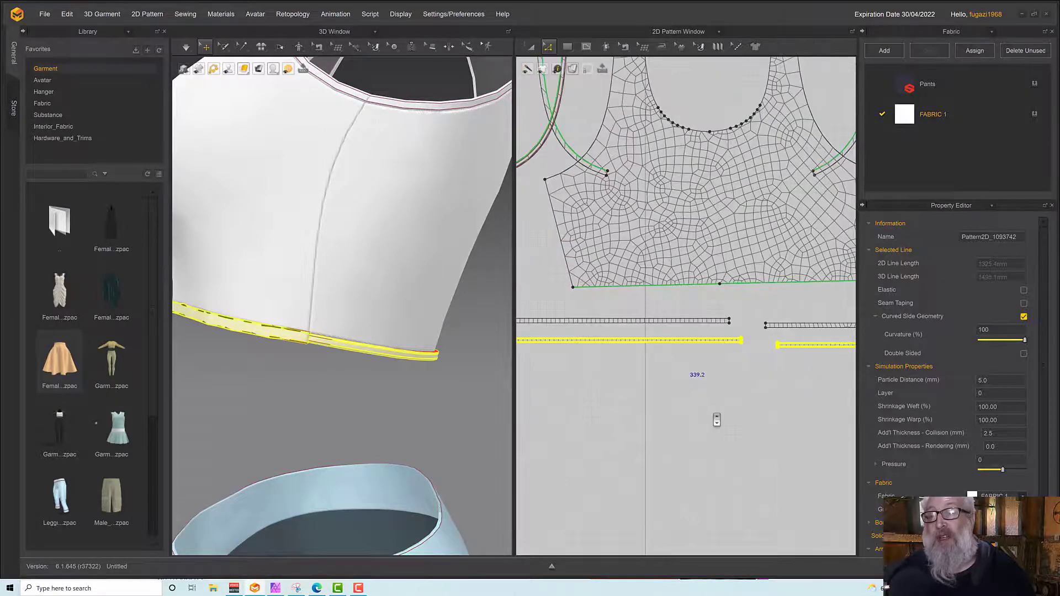
pyautogui.scroll(2, 715, 422)
pyautogui.click(744, 389)
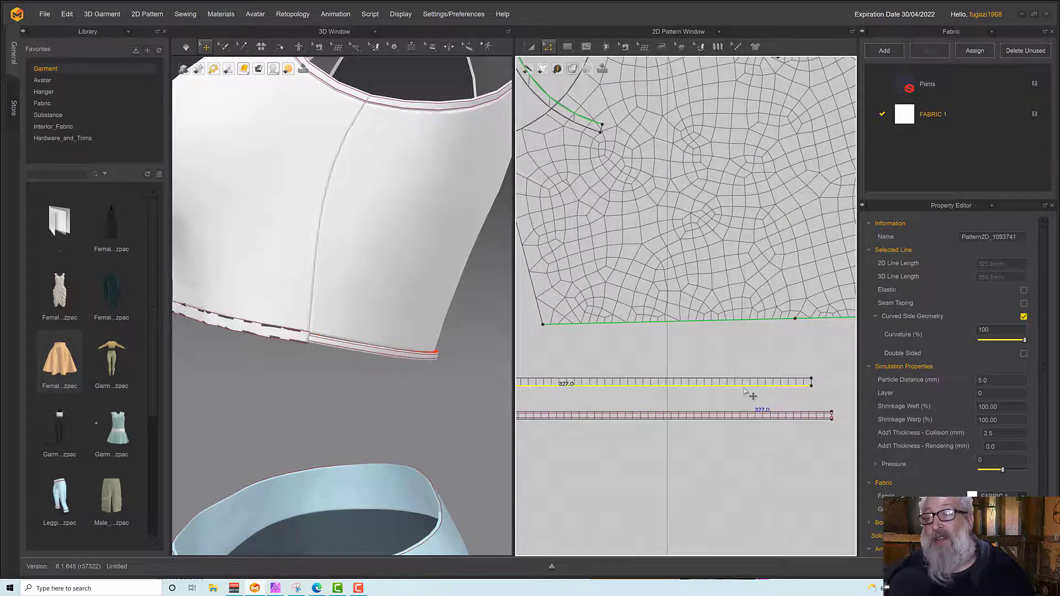
pyautogui.rightClick(745, 390)
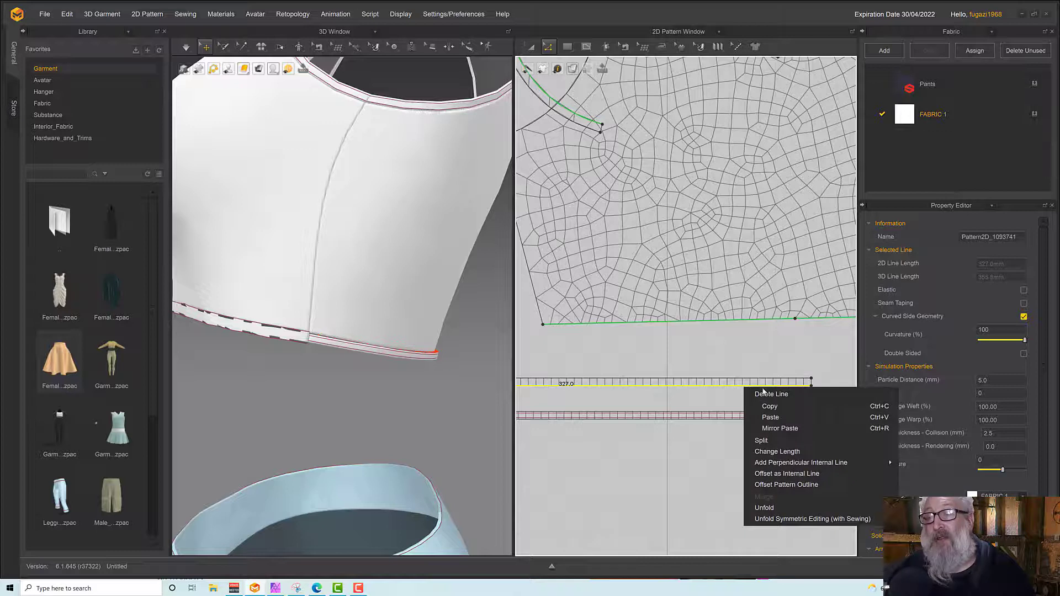
pyautogui.click(789, 474)
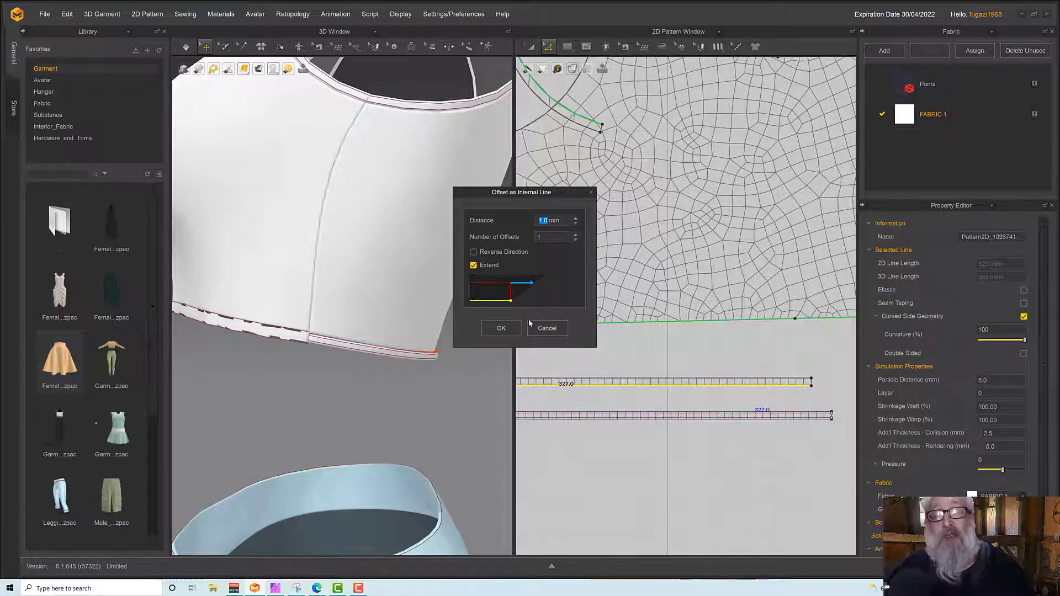
pyautogui.write('2')
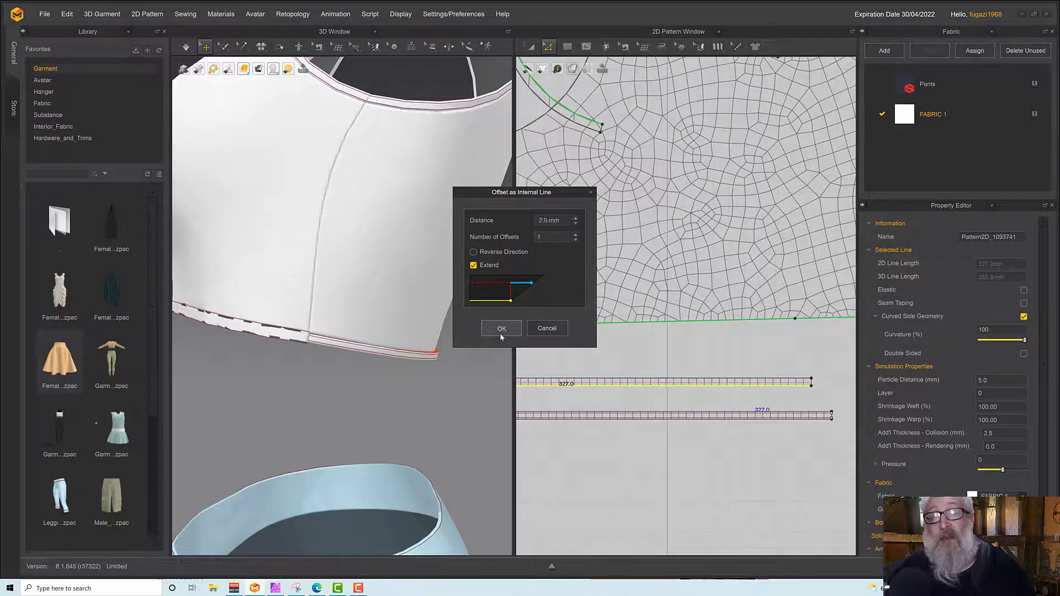
pyautogui.click(501, 329)
# Step: Add an internal line offset 2 mm from the lower edge of the 325.7 mm original hem strip
pyautogui.scroll(4, 652, 414)
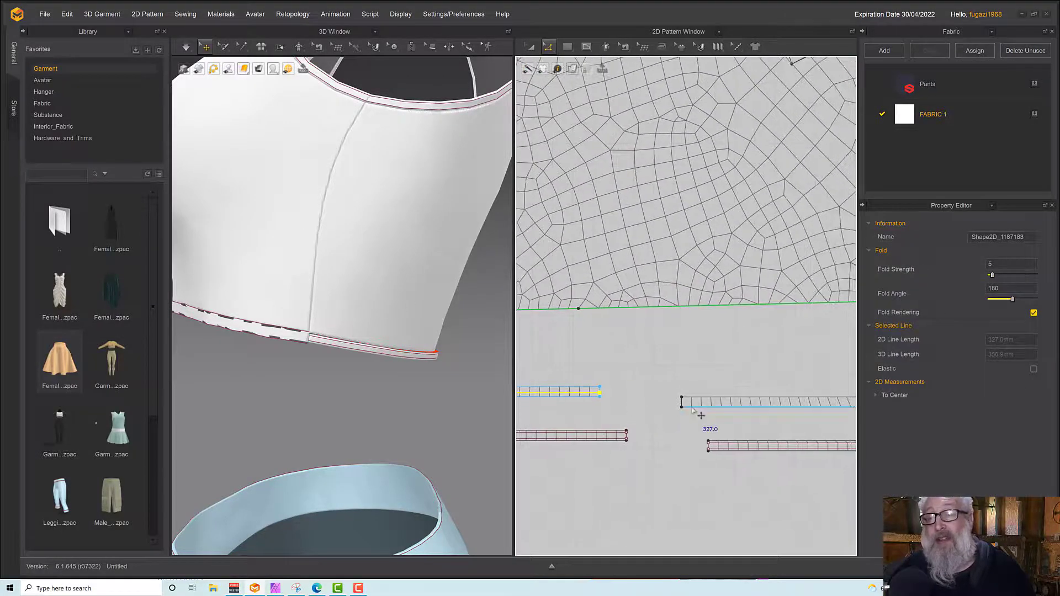
pyautogui.rightClick(692, 408)
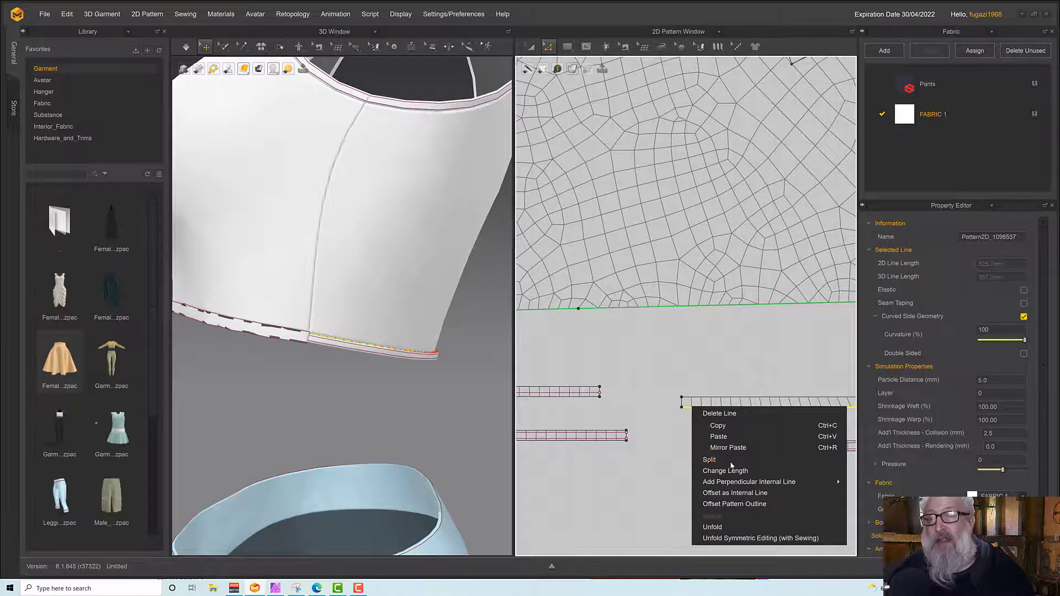
pyautogui.click(734, 493)
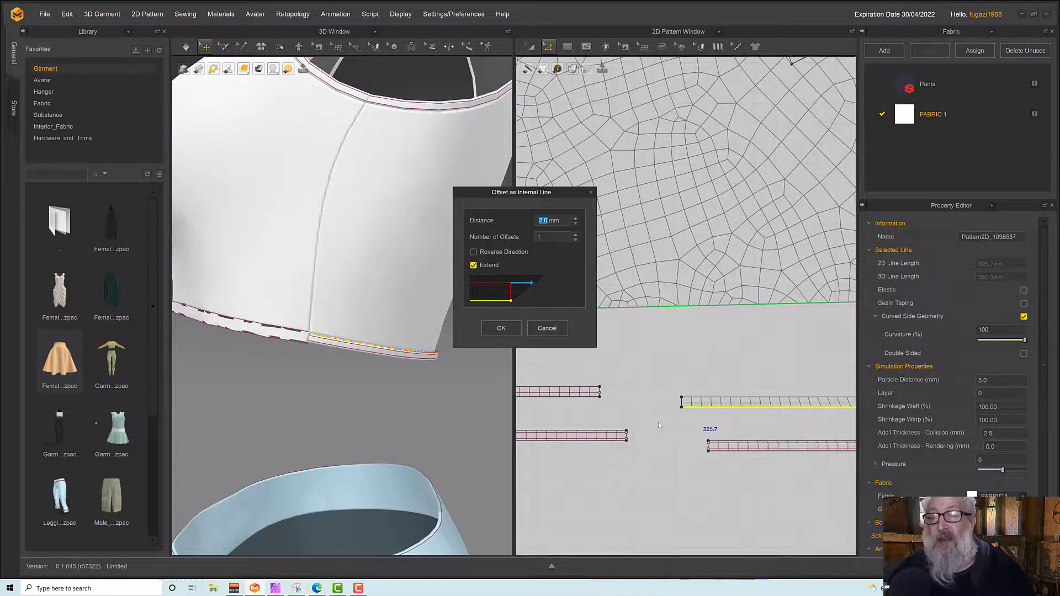
pyautogui.click(497, 328)
# Step: Select the lower lines of both copied binding strips and offset them together as internal lines at a distance of 1 mm
pyautogui.moveTo(406, 371); pyautogui.dragTo(399, 332, button='right')
pyautogui.click(625, 441)
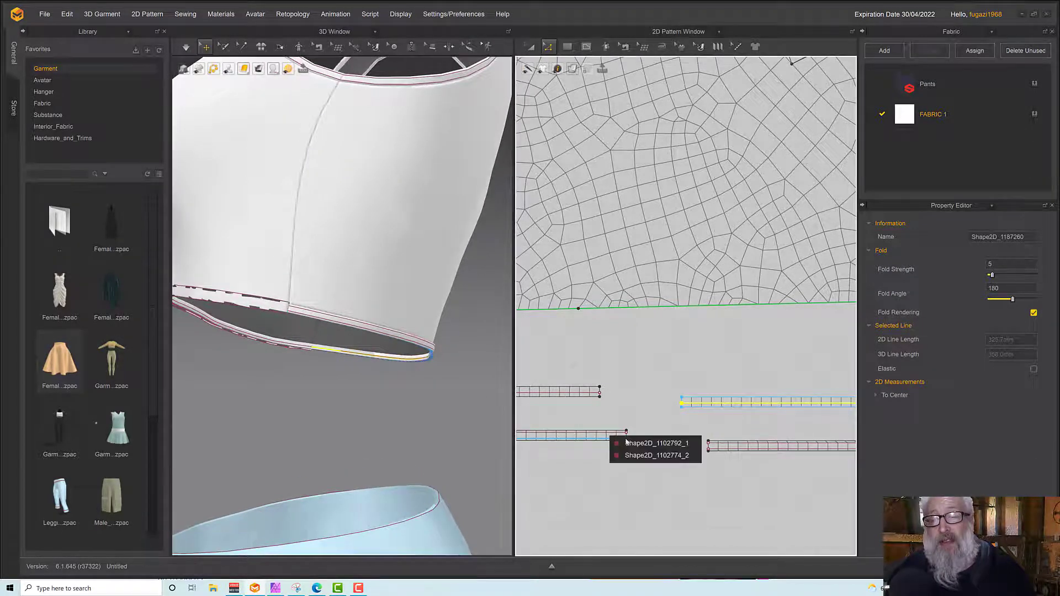
pyautogui.click(652, 424)
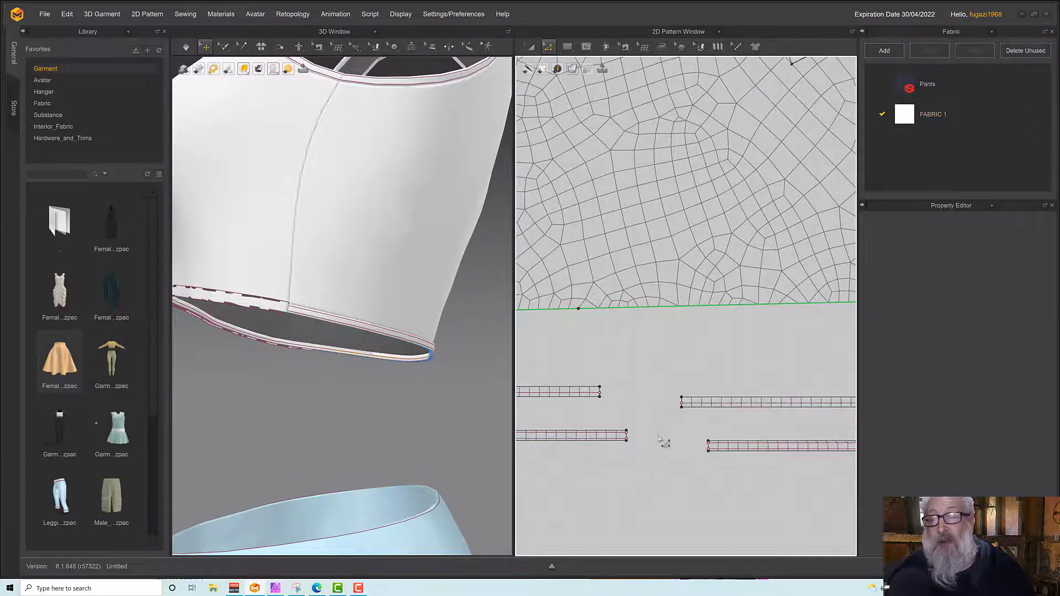
pyautogui.click(729, 450)
pyautogui.click(747, 457)
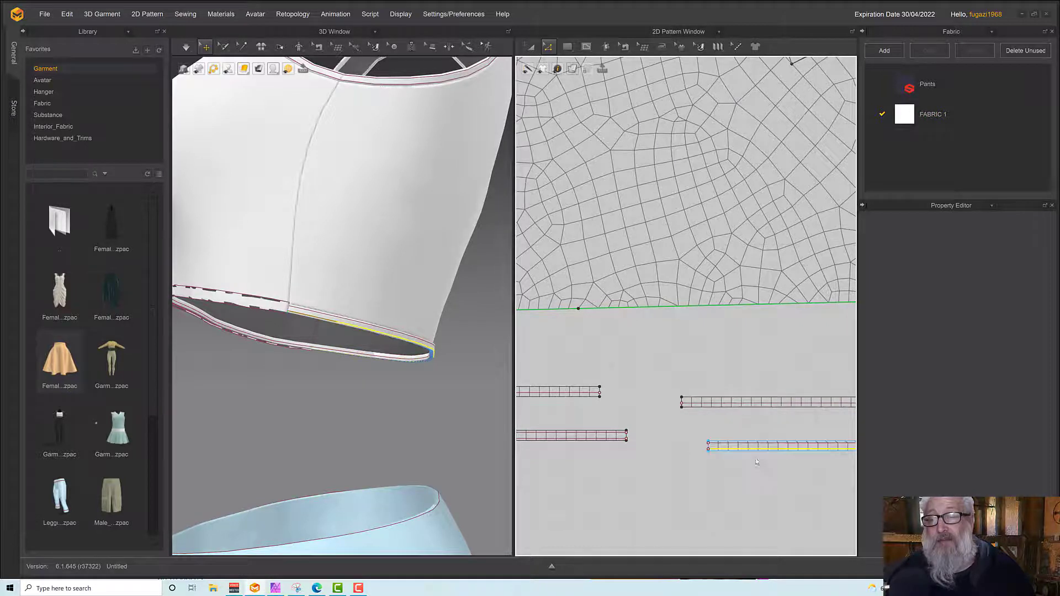
pyautogui.click(612, 441)
pyautogui.click(635, 446)
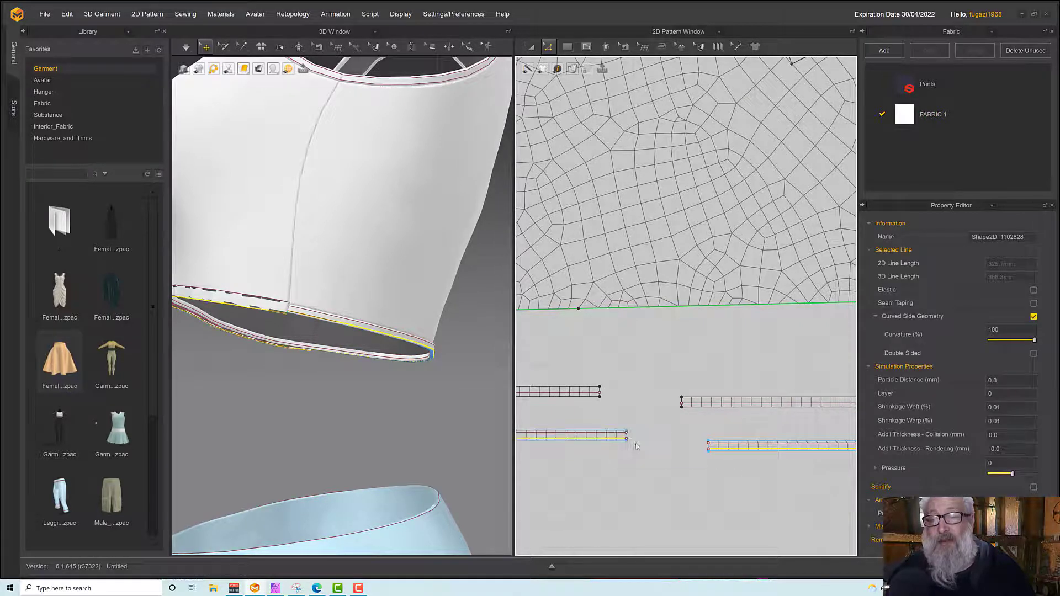
pyautogui.rightClick(615, 440)
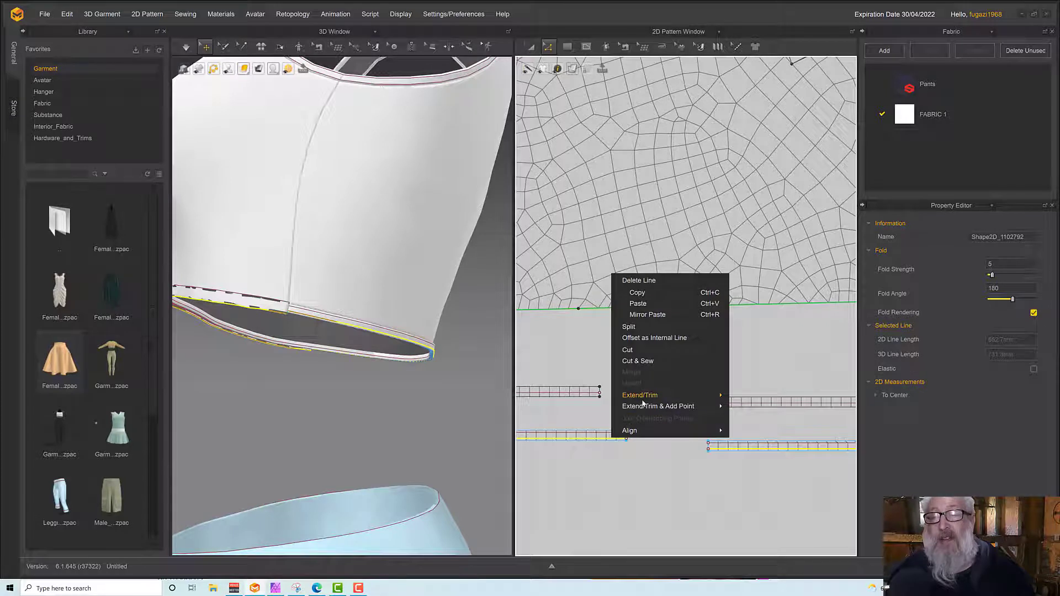
pyautogui.moveTo(649, 409)
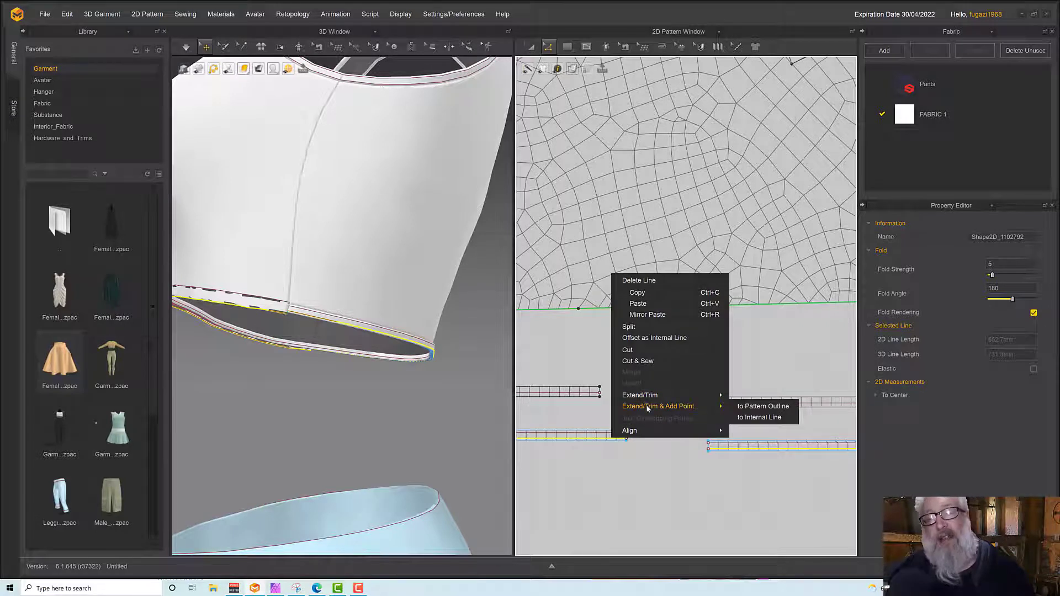
pyautogui.click(652, 339)
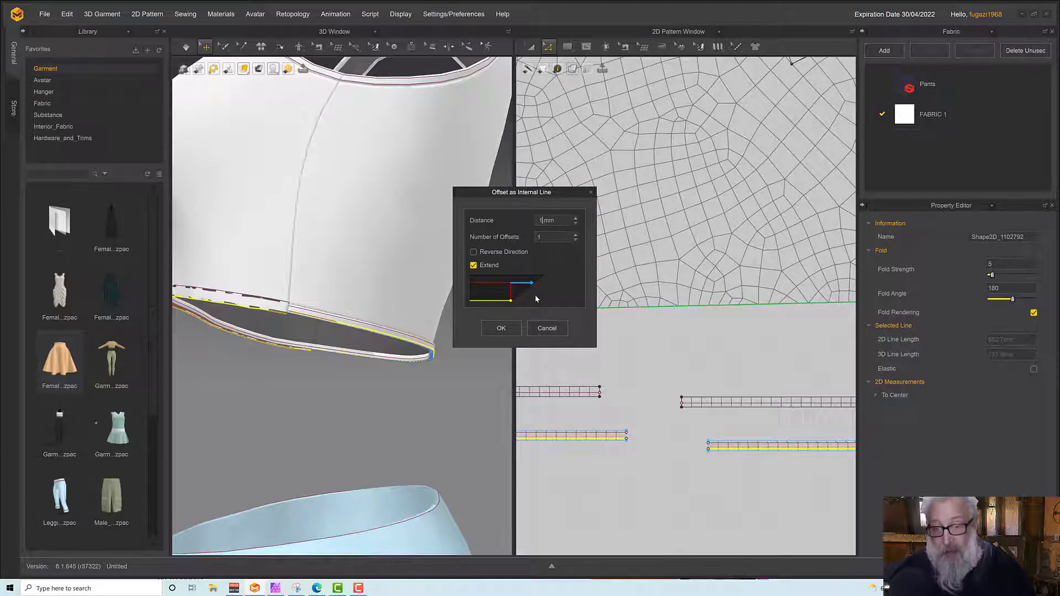
pyautogui.click(500, 329)
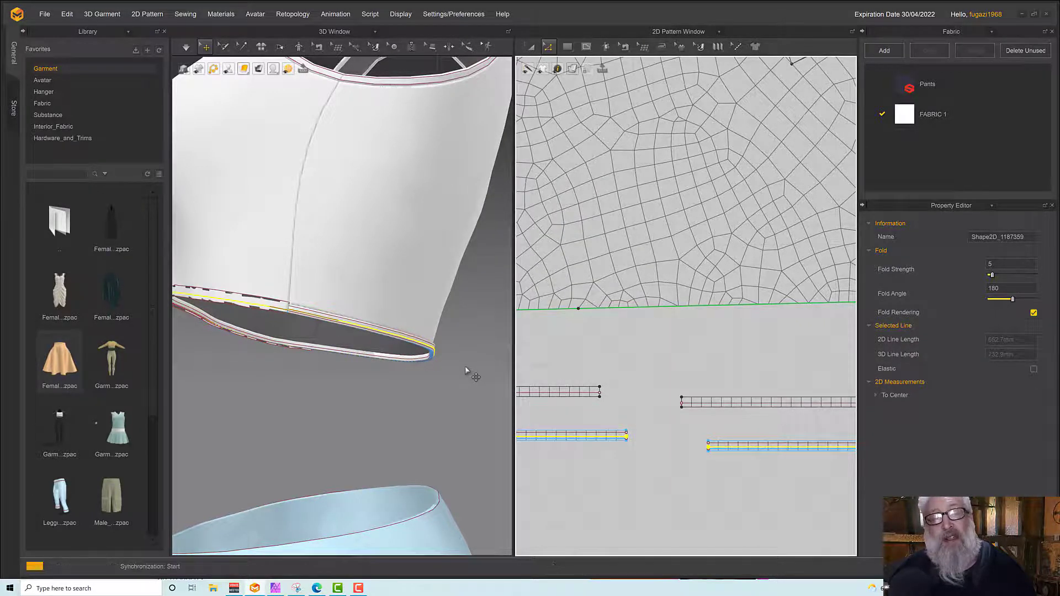
# Step: Simulate the tank top with the added internal lines and check the hem binding up close and from several angles
pyautogui.press('space')
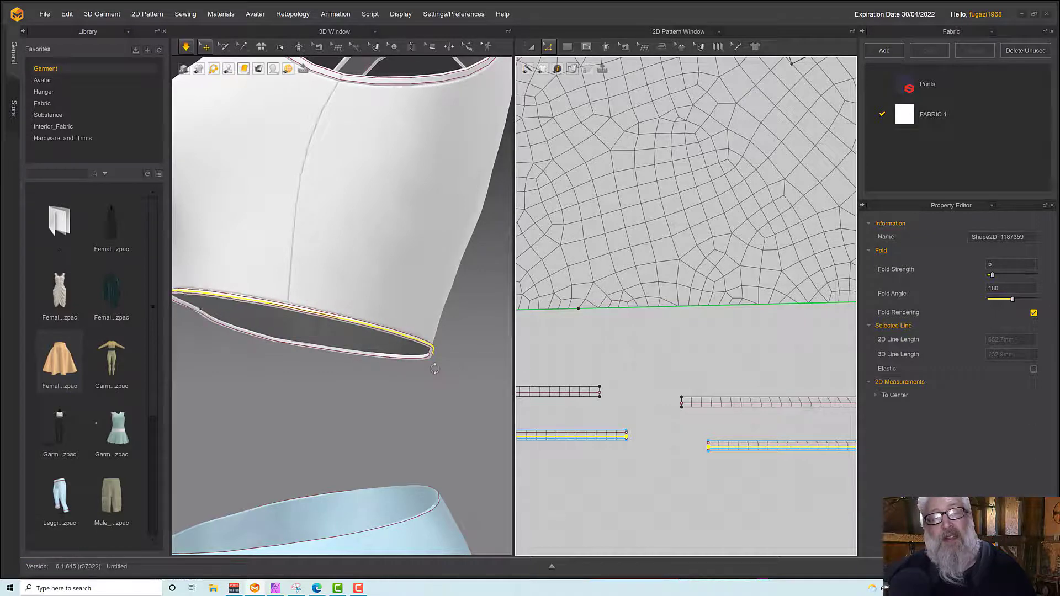
pyautogui.press('space')
pyautogui.moveTo(435, 369); pyautogui.dragTo(519, 384, button='right')
pyautogui.moveTo(450, 362); pyautogui.dragTo(392, 386, button='right')
pyautogui.scroll(-8, 393, 387)
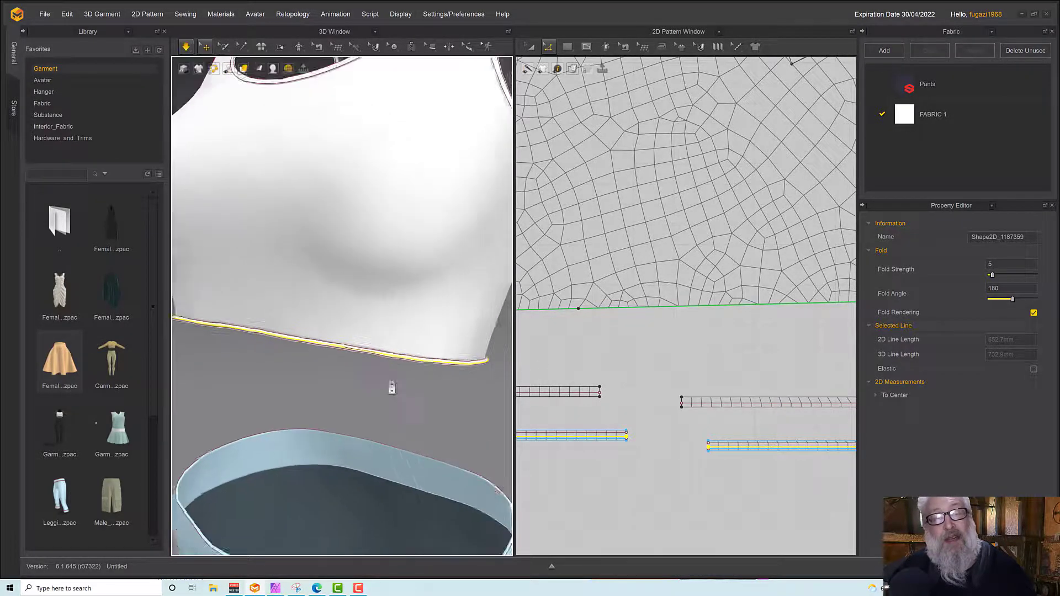
pyautogui.press('space')
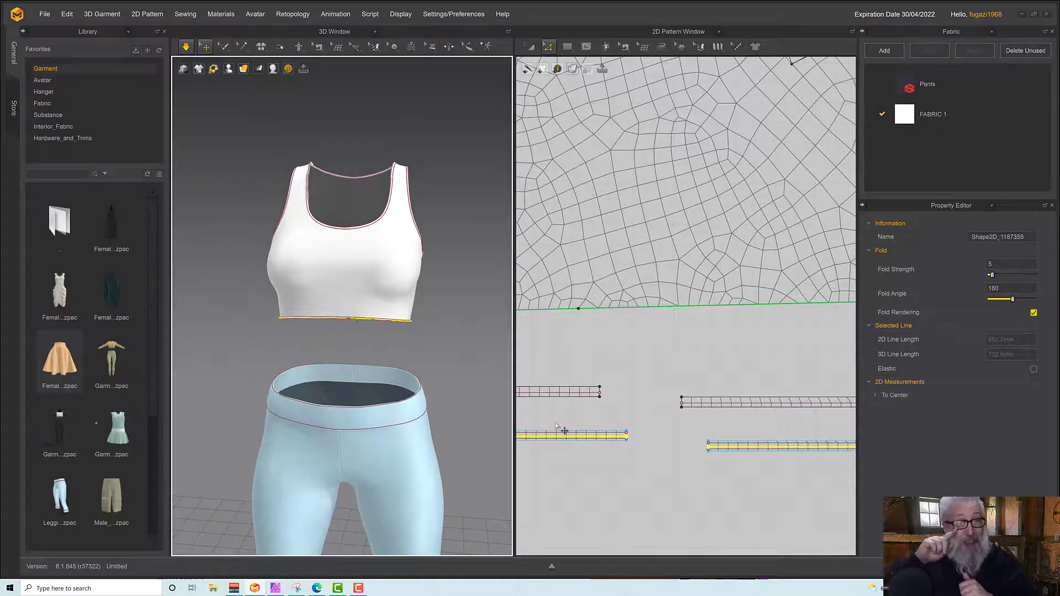
pyautogui.scroll(1, 367, 316)
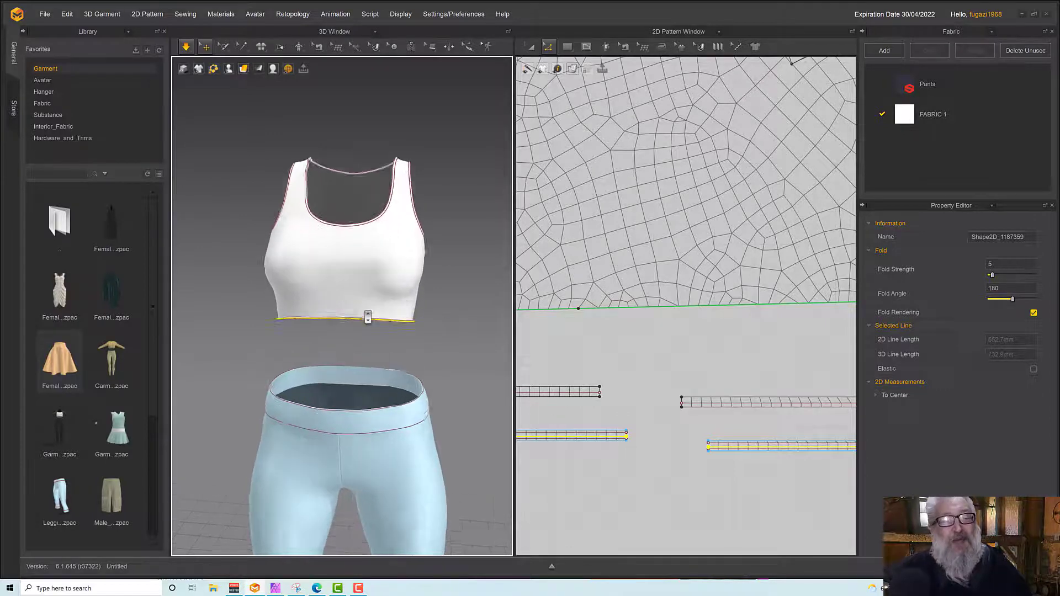
pyautogui.scroll(5, 368, 315)
pyautogui.click(368, 424)
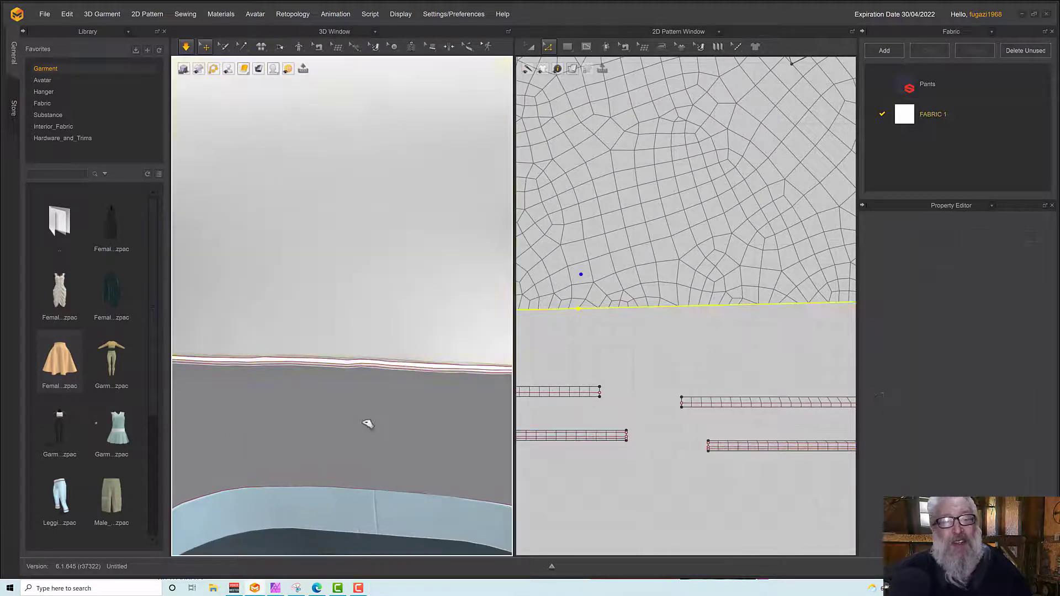
pyautogui.scroll(-6, 365, 412)
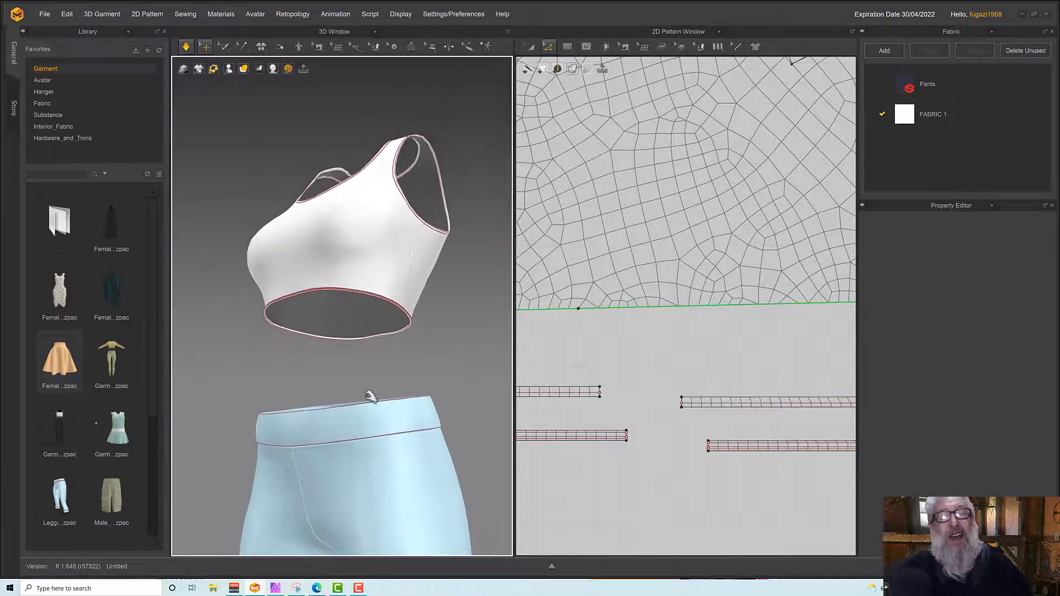
pyautogui.moveTo(370, 396); pyautogui.dragTo(387, 373, button='right')
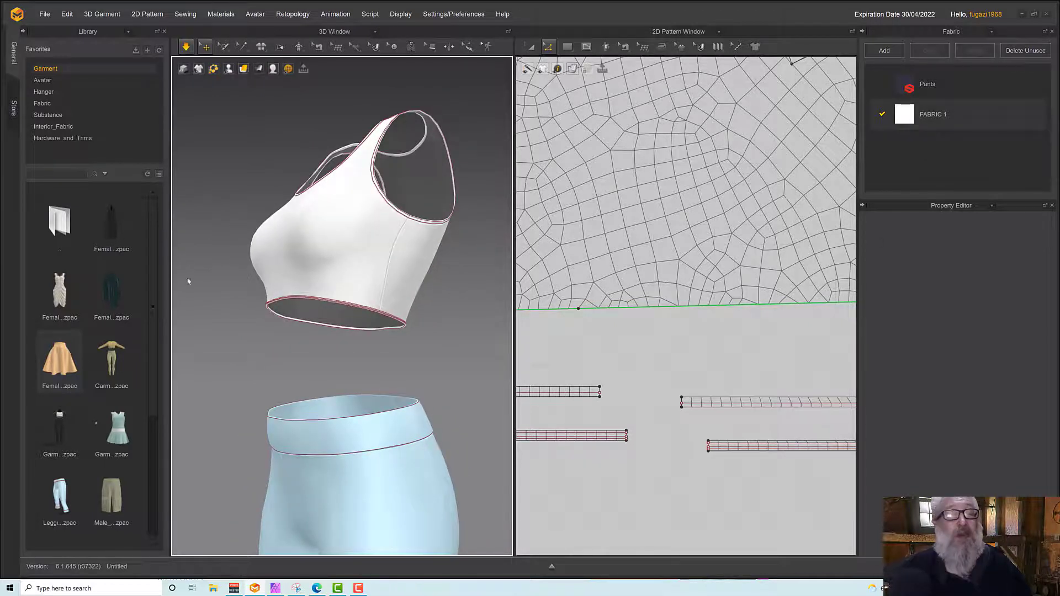
# Step: Find the nylon_tricot_mesh substance in the library and assign it to FABRIC 1 of the tank top
pyautogui.click(49, 116)
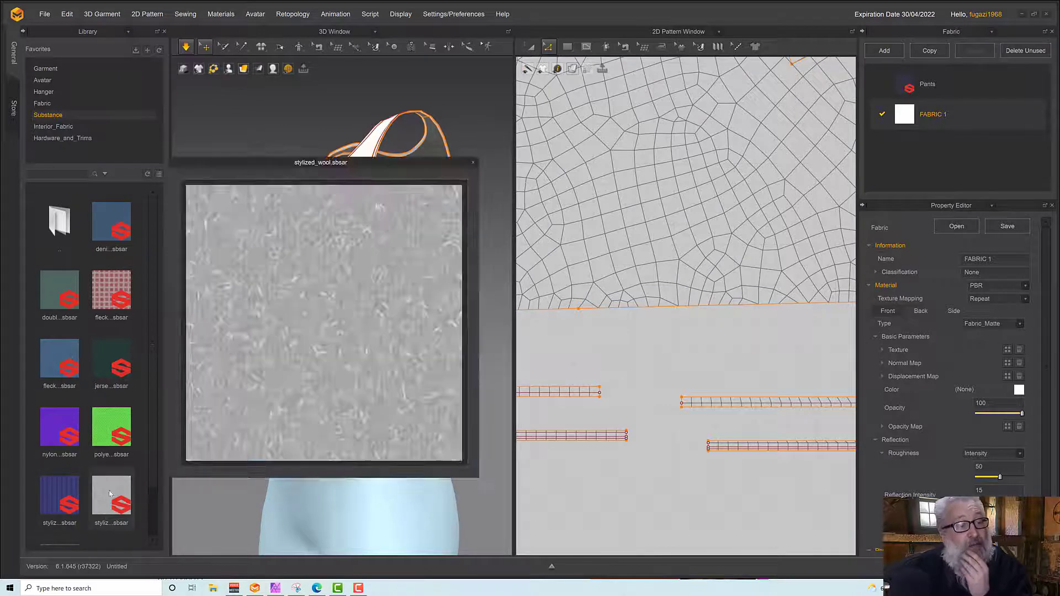
pyautogui.moveTo(154, 488); pyautogui.dragTo(157, 529)
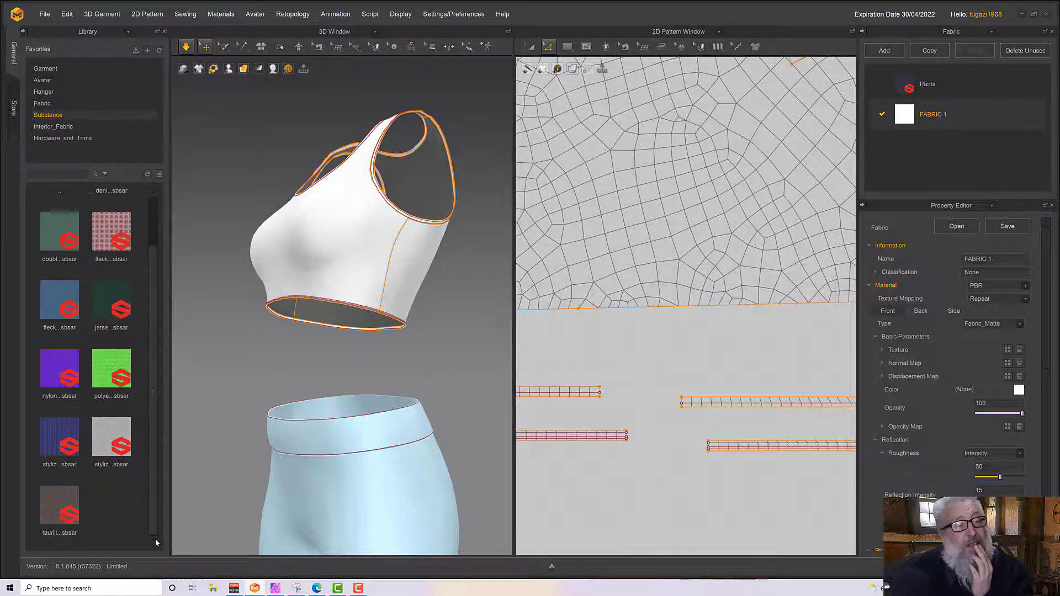
pyautogui.moveTo(155, 534); pyautogui.dragTo(155, 522)
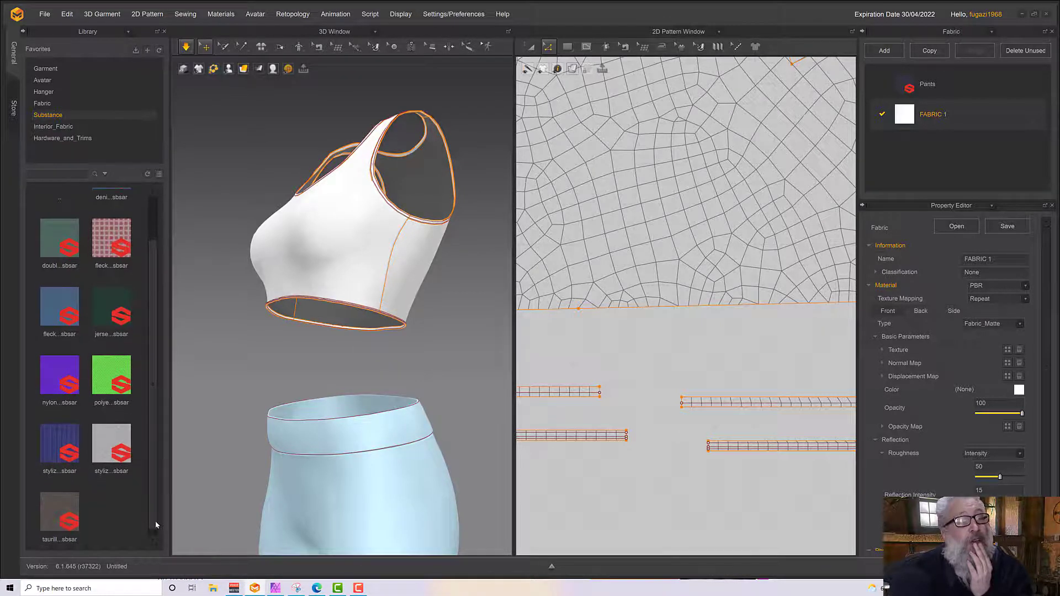
pyautogui.moveTo(47, 371)
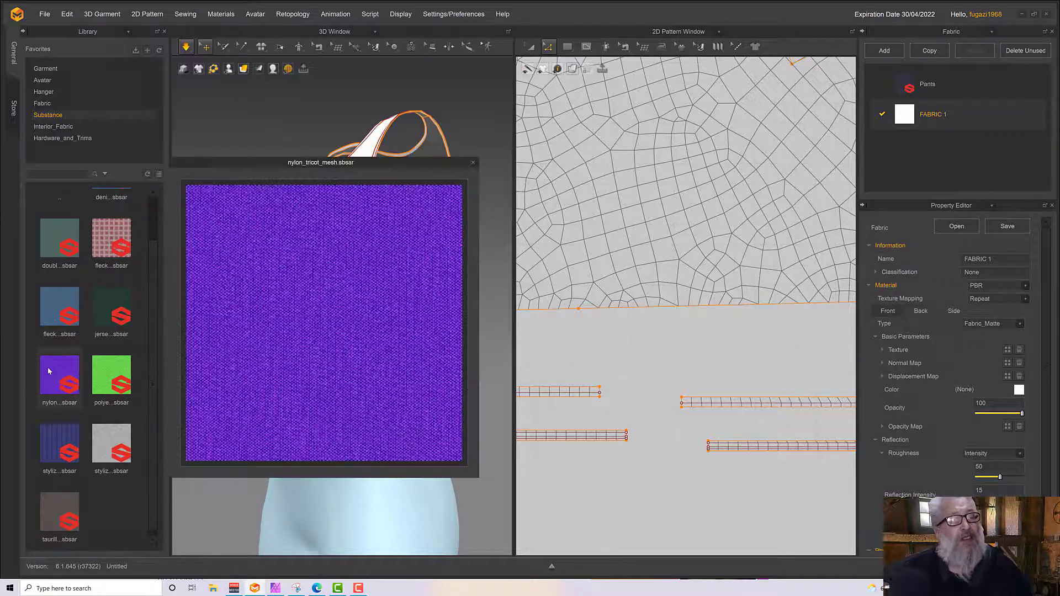
pyautogui.moveTo(52, 370); pyautogui.dragTo(961, 121)
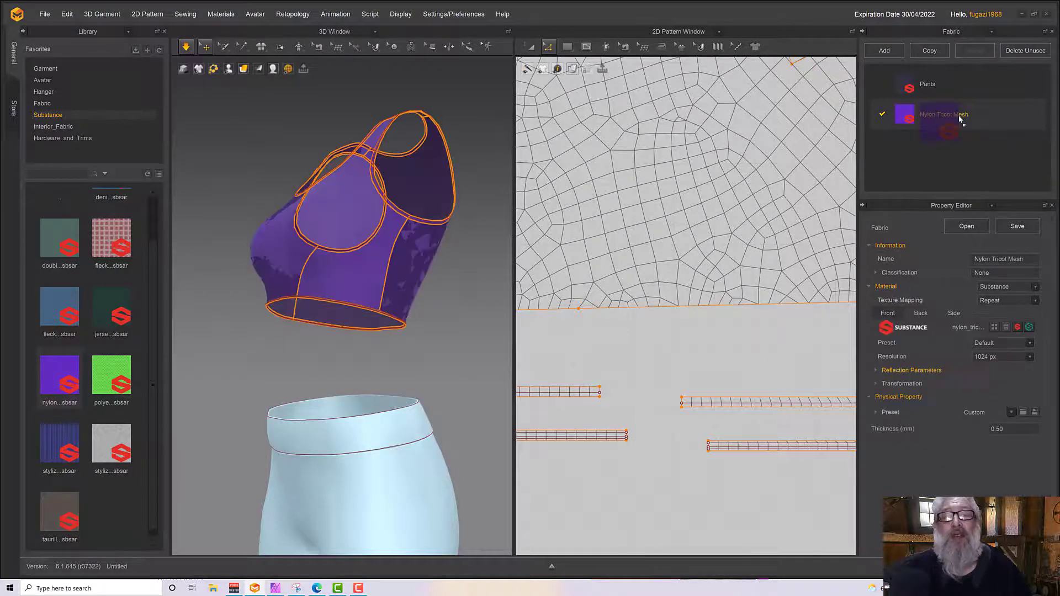
pyautogui.scroll(3, 297, 267)
pyautogui.moveTo(297, 270); pyautogui.dragTo(388, 279, button='right')
pyautogui.press('space')
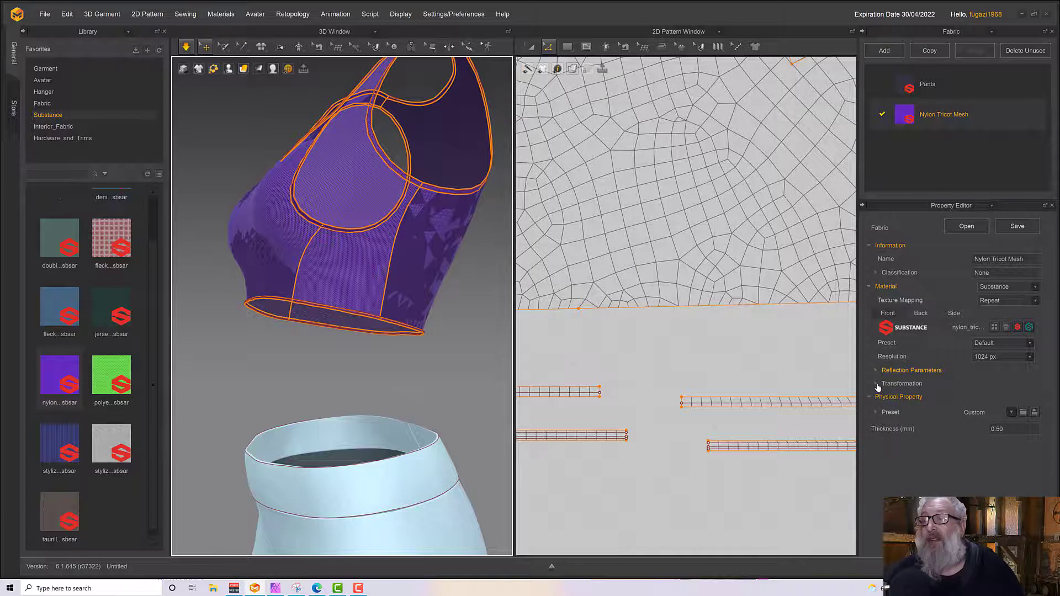
# Step: Lock the aspect ratio of the Nylon Tricot Mesh texture and set its transformation width to 40 mm
pyautogui.click(877, 384)
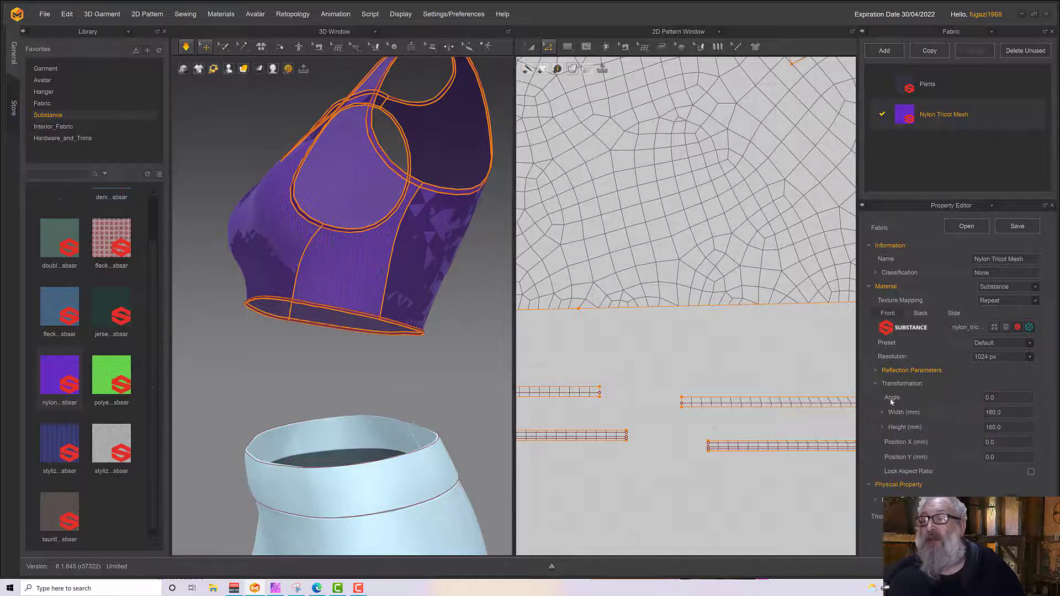
pyautogui.click(1031, 471)
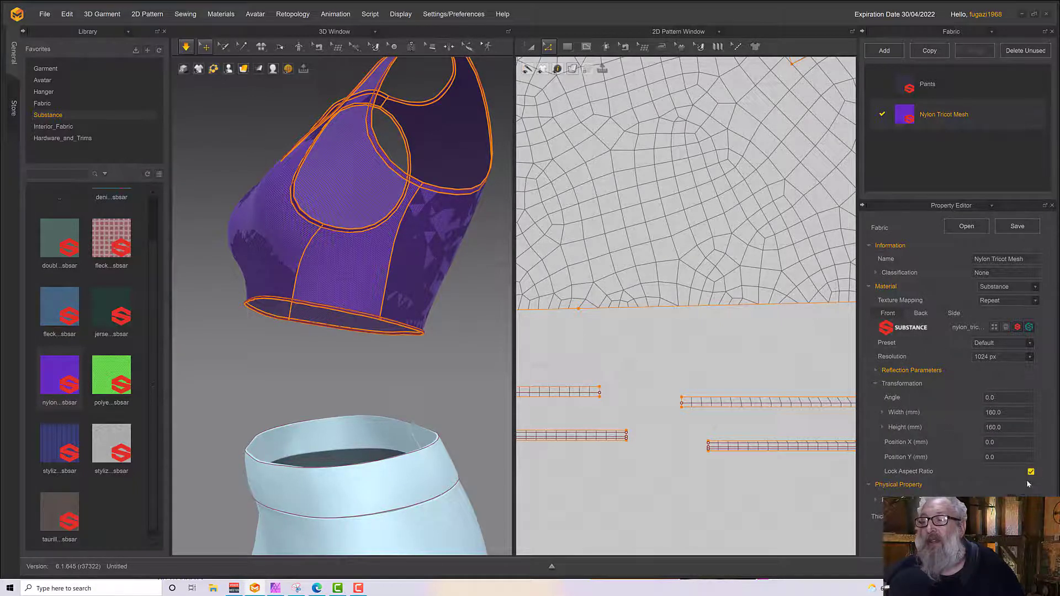
pyautogui.doubleClick(1005, 416)
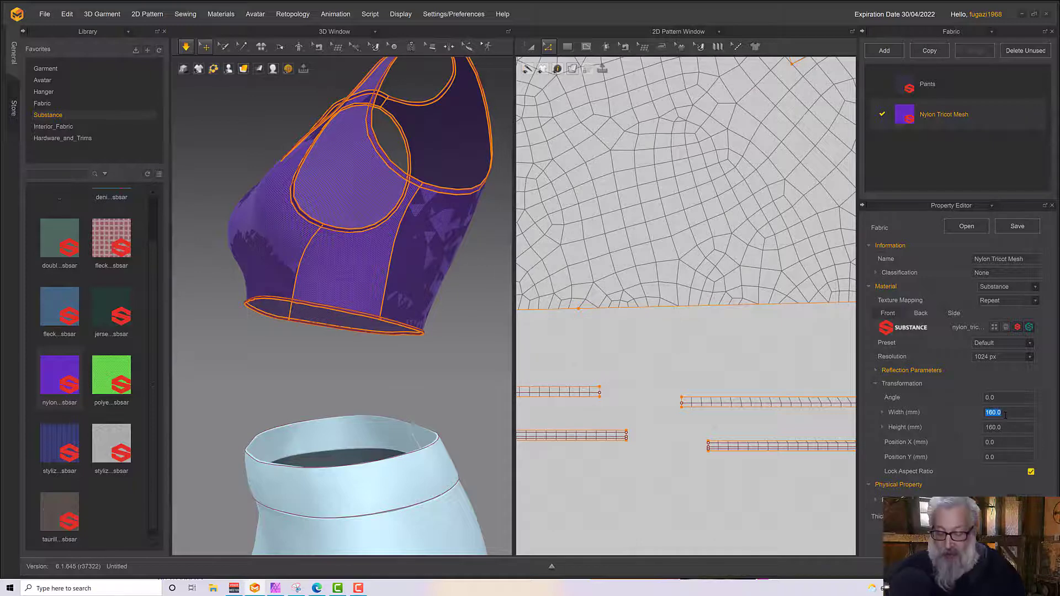
pyautogui.write('40')
pyautogui.press('Return')
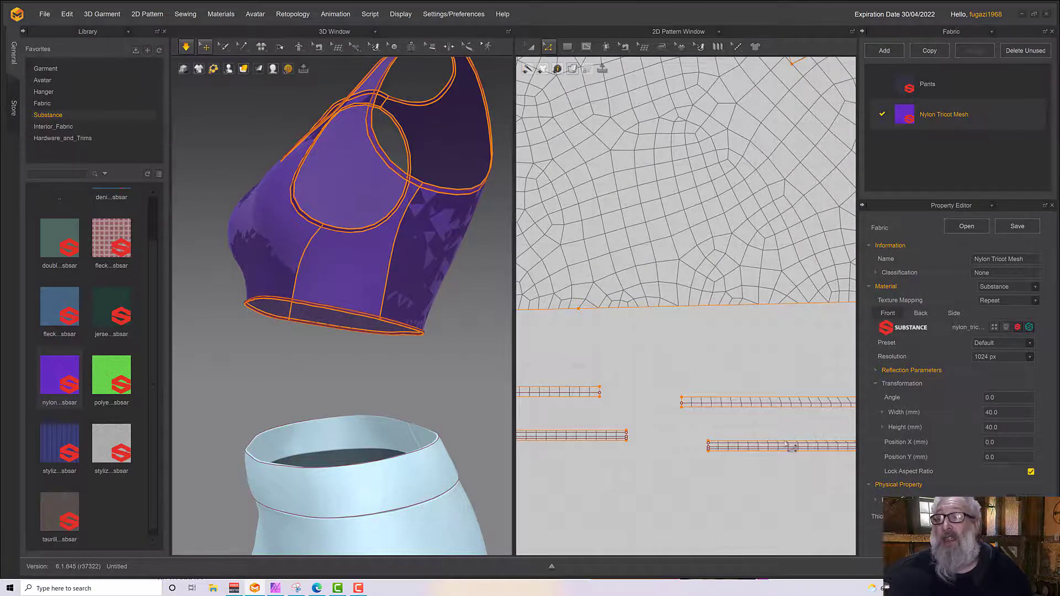
pyautogui.moveTo(367, 381)
pyautogui.mouseDown(button='right')
pyautogui.moveTo(396, 391)
pyautogui.moveTo(378, 388)
pyautogui.mouseUp(button='right')
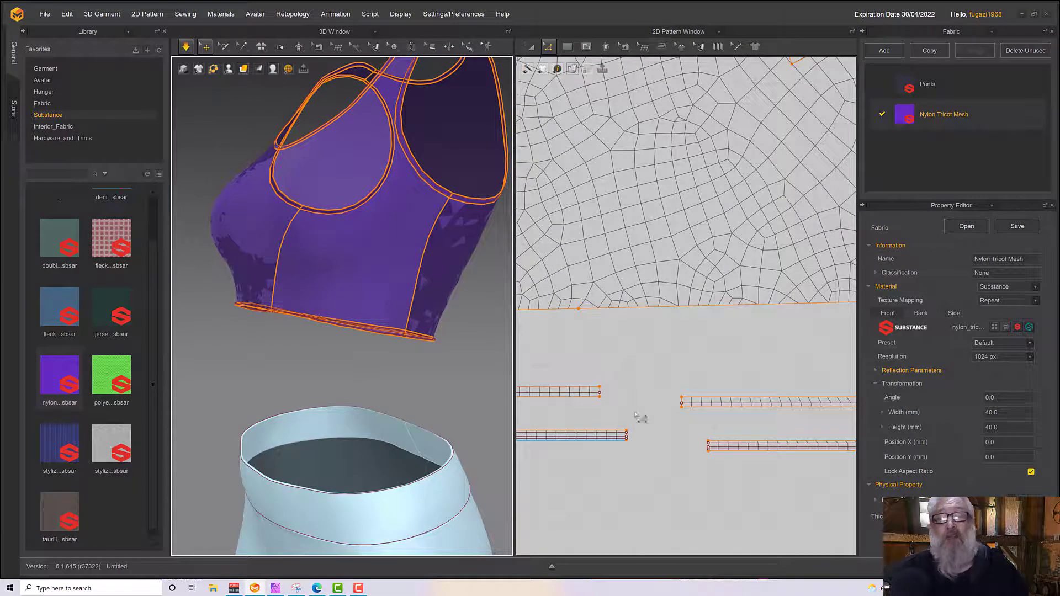
pyautogui.click(877, 385)
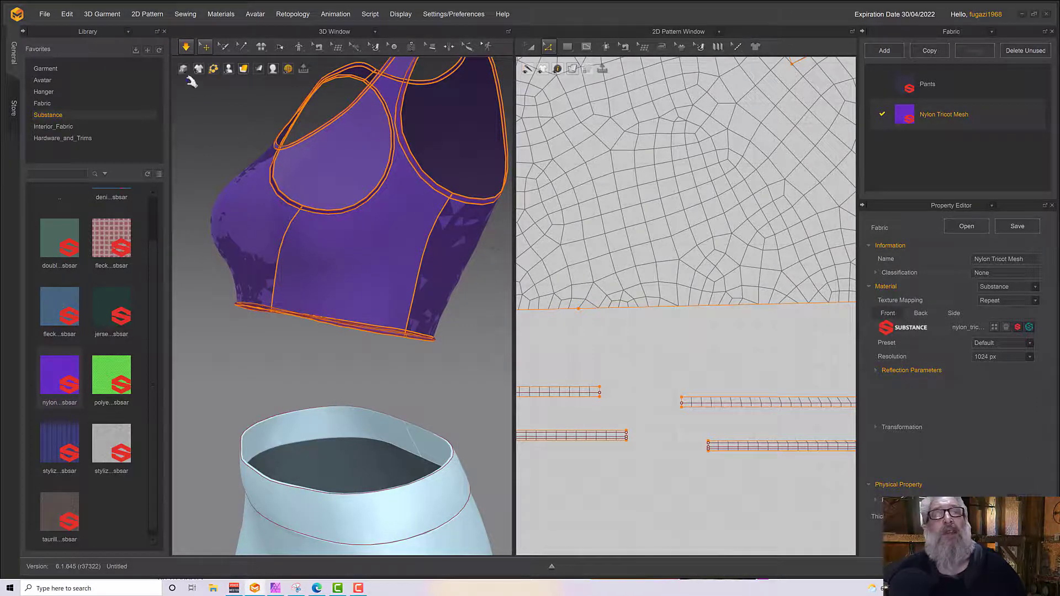
pyautogui.moveTo(186, 53)
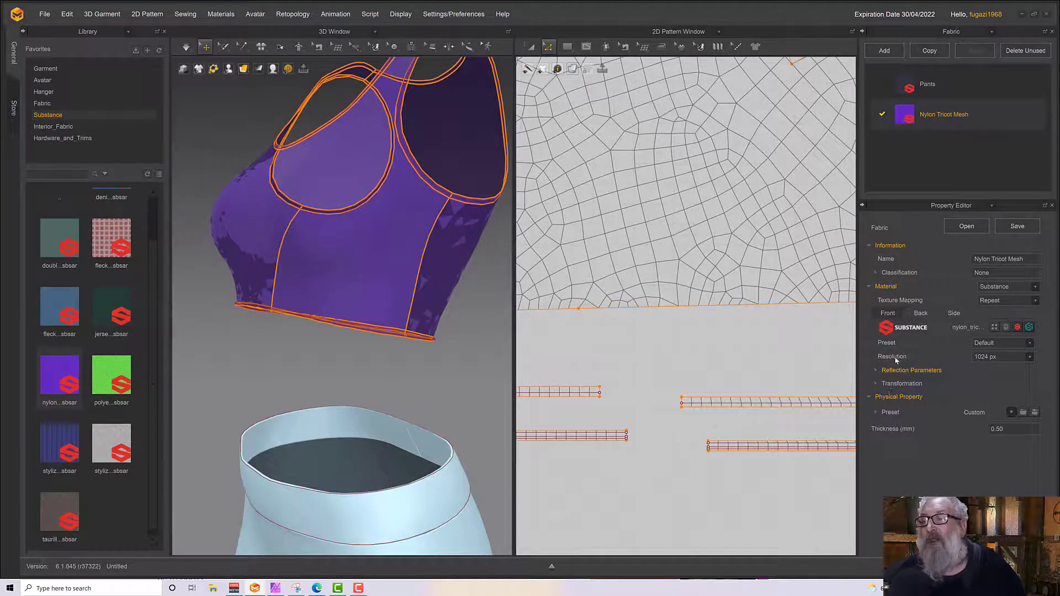
# Step: Examine the Nylon Tricot Mesh's back material, transformation, reflection parameters and available colour presets
pyautogui.click(916, 318)
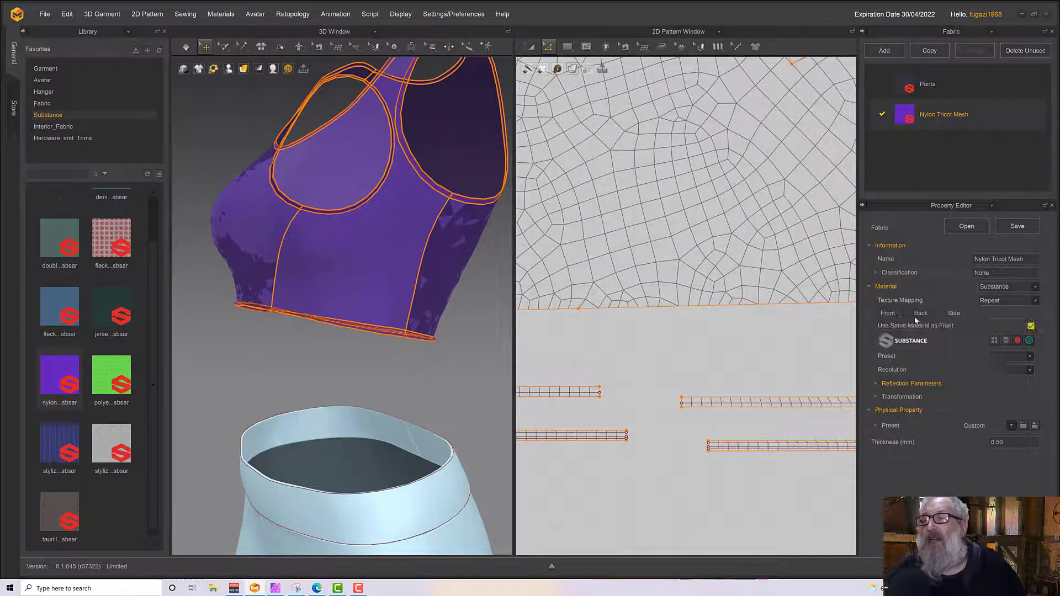
pyautogui.click(886, 316)
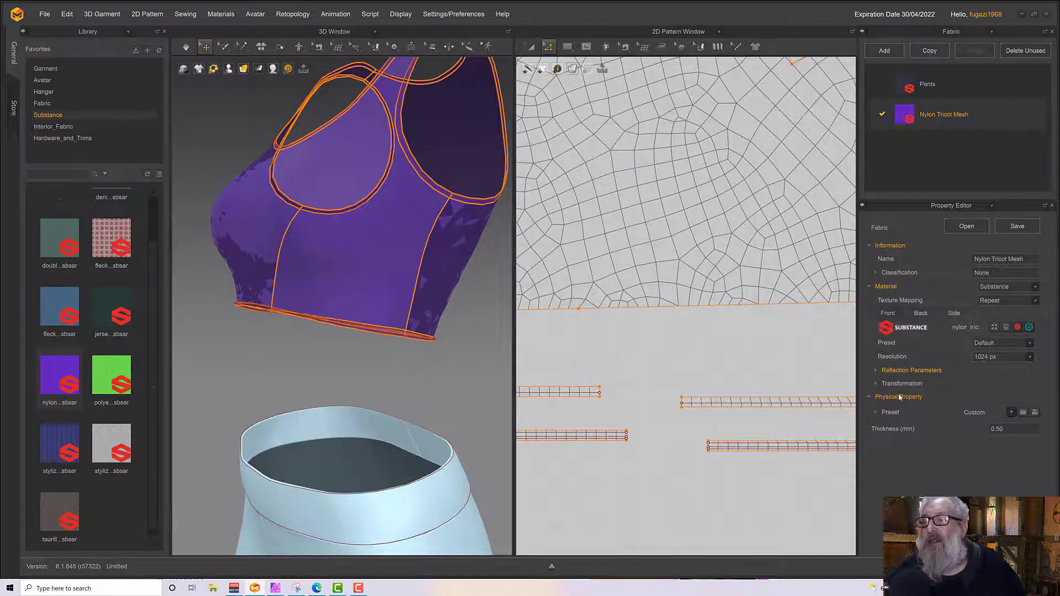
pyautogui.click(877, 385)
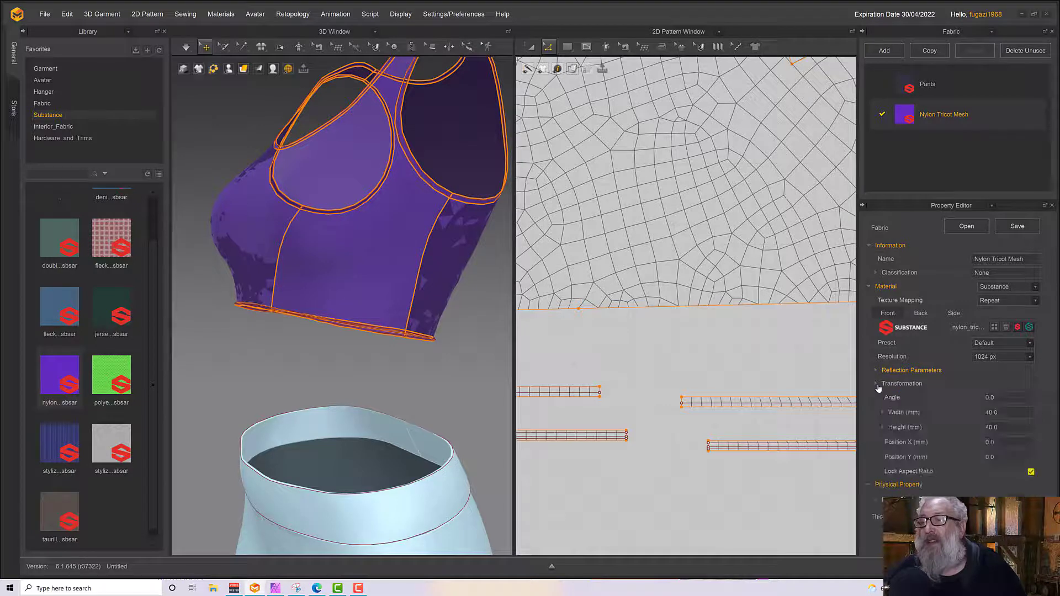
pyautogui.click(878, 385)
pyautogui.click(877, 372)
pyautogui.click(876, 372)
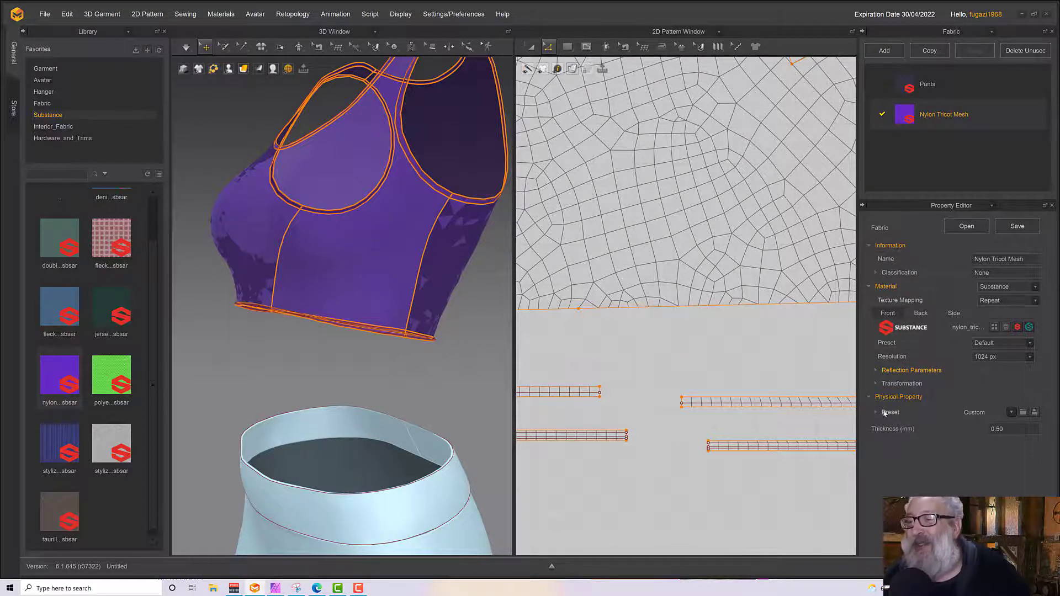
pyautogui.click(877, 384)
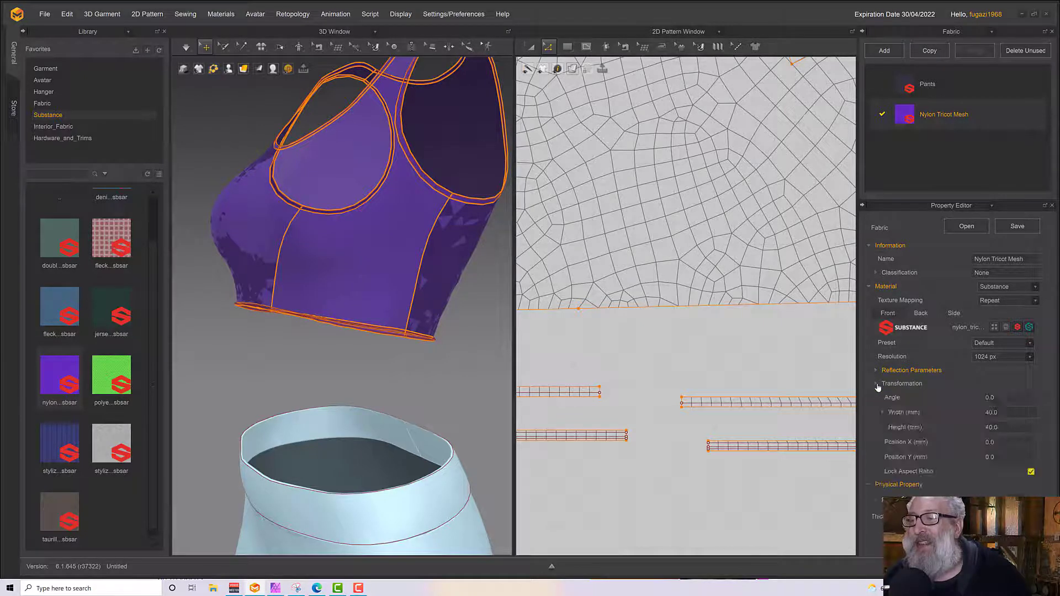
pyautogui.click(878, 385)
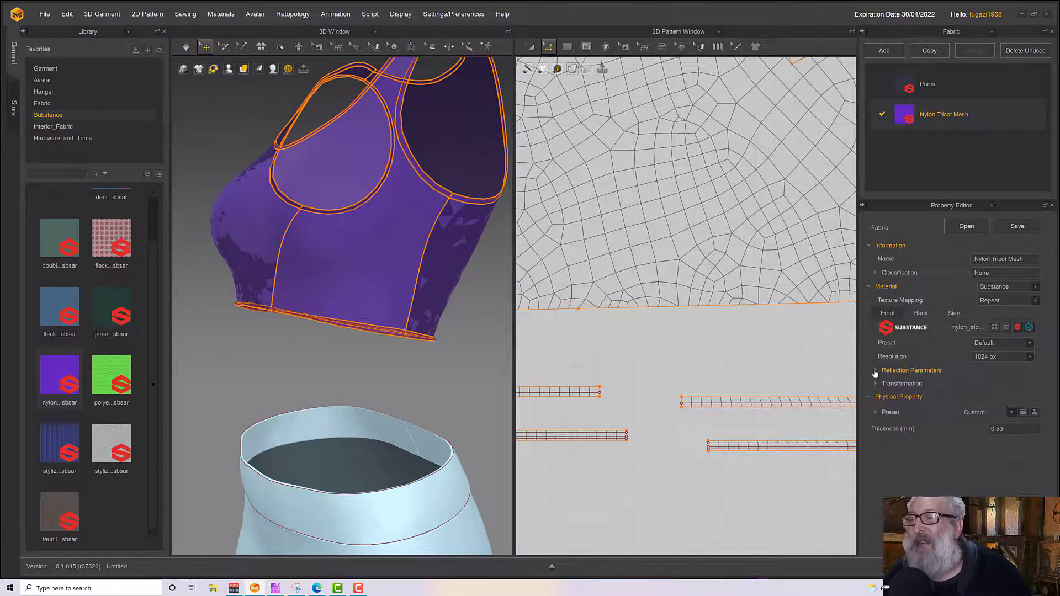
pyautogui.click(876, 371)
pyautogui.click(875, 371)
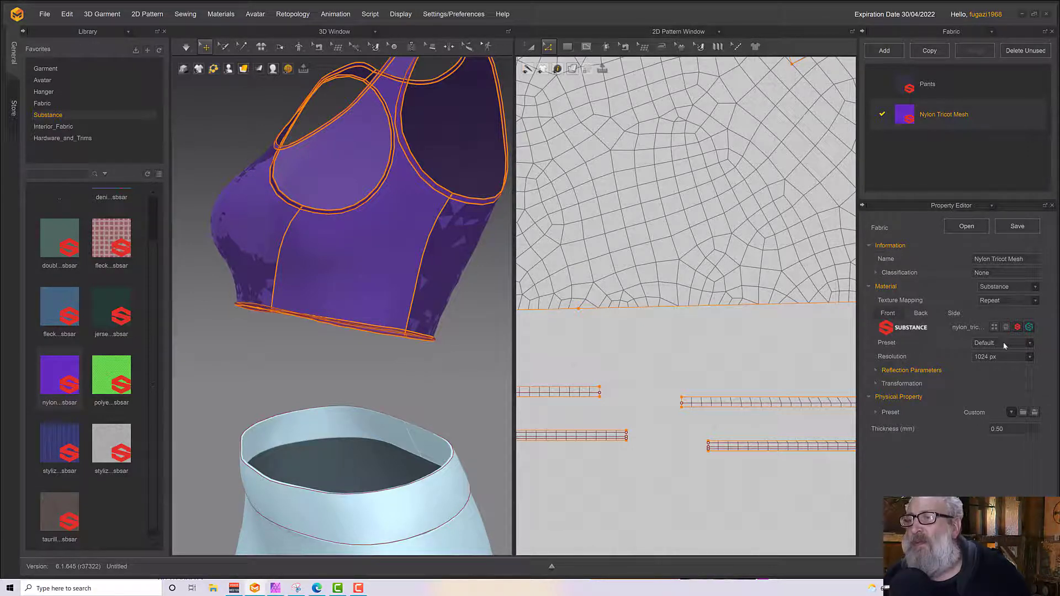
pyautogui.click(1030, 344)
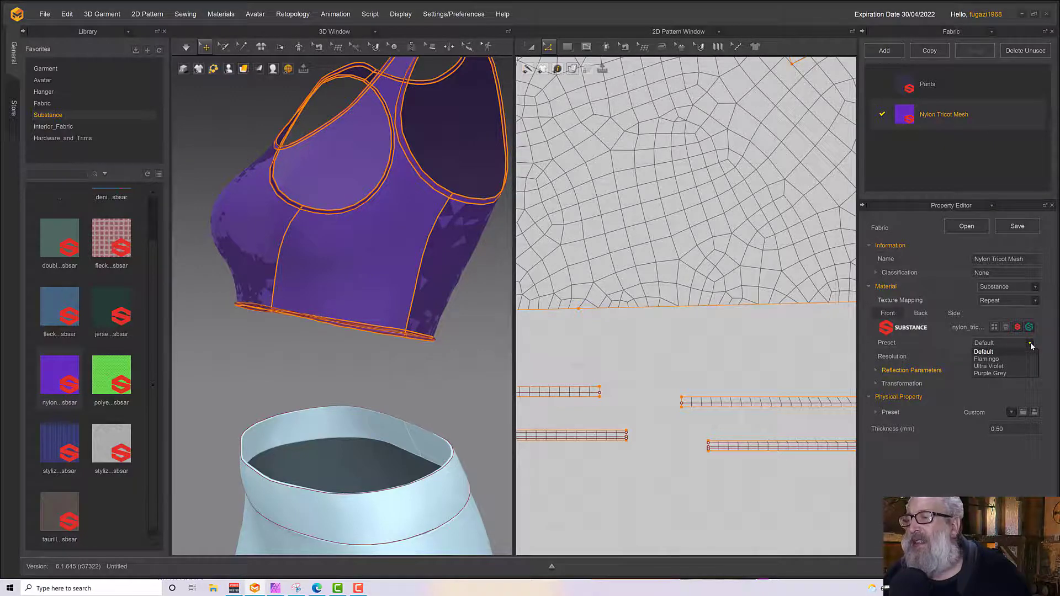
pyautogui.click(949, 342)
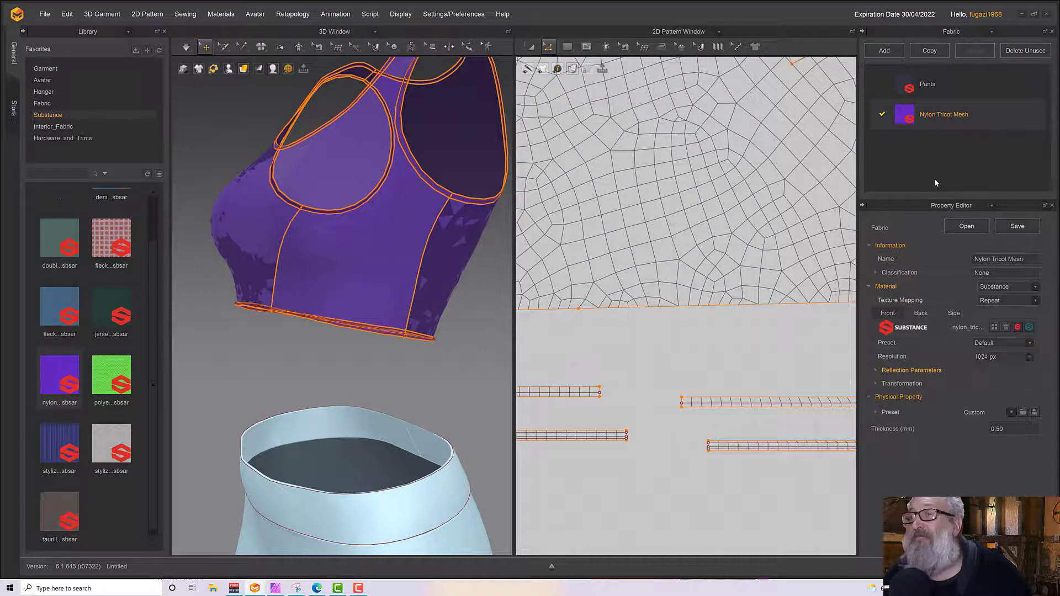
# Step: Recolour the Nylon Tricot Mesh through its custom properties to a desaturated, near-black blue
pyautogui.click(945, 114)
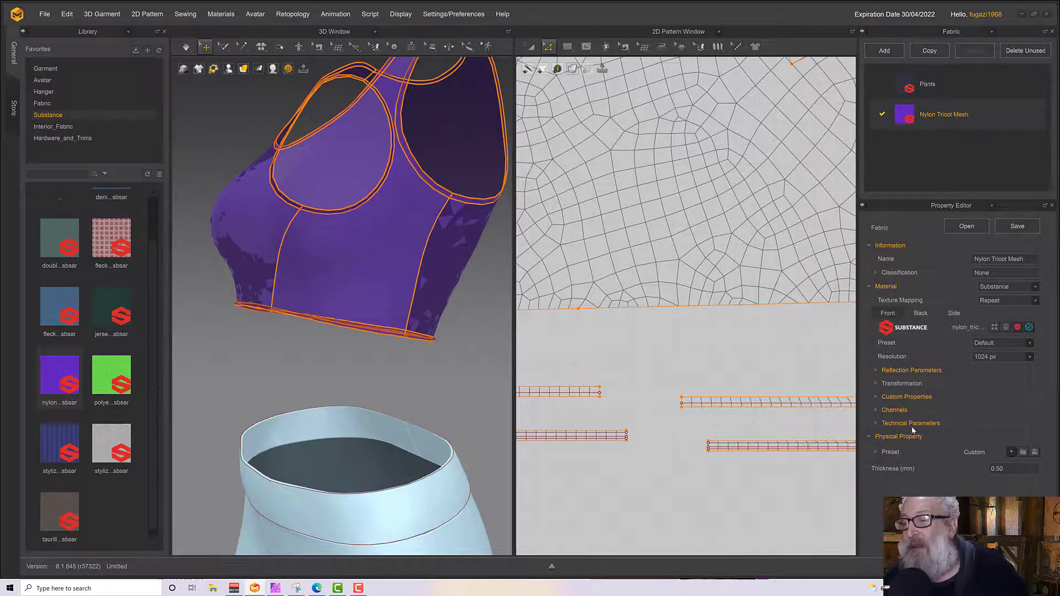
pyautogui.click(876, 398)
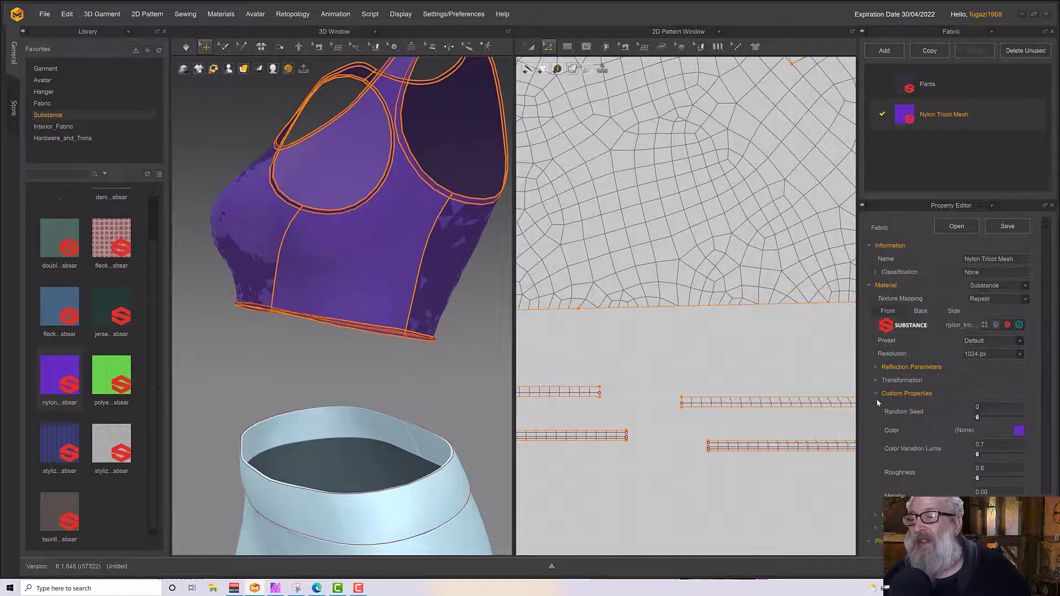
pyautogui.click(1019, 431)
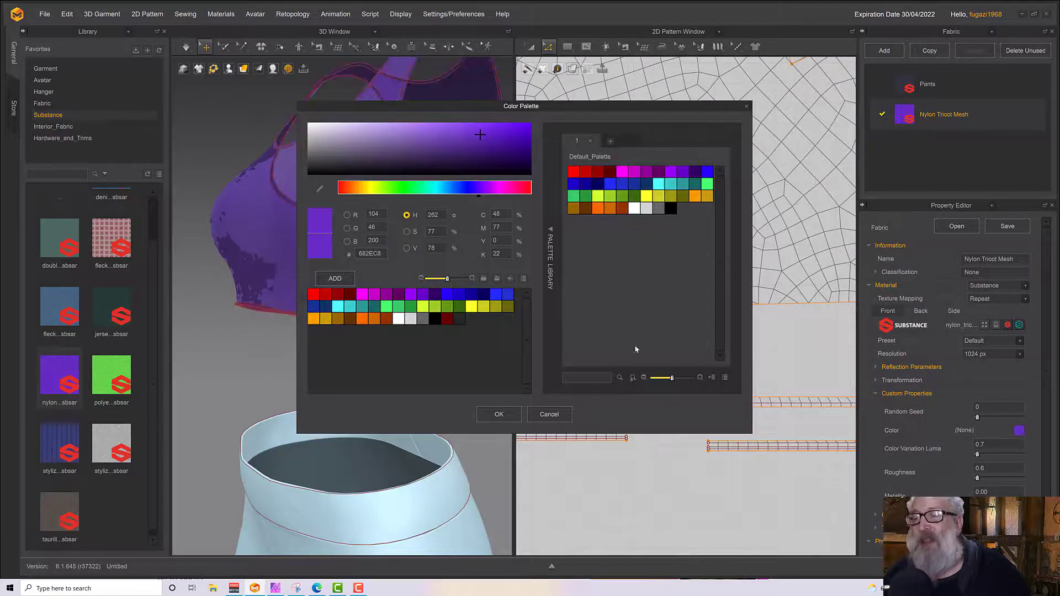
pyautogui.click(447, 154)
pyautogui.click(437, 166)
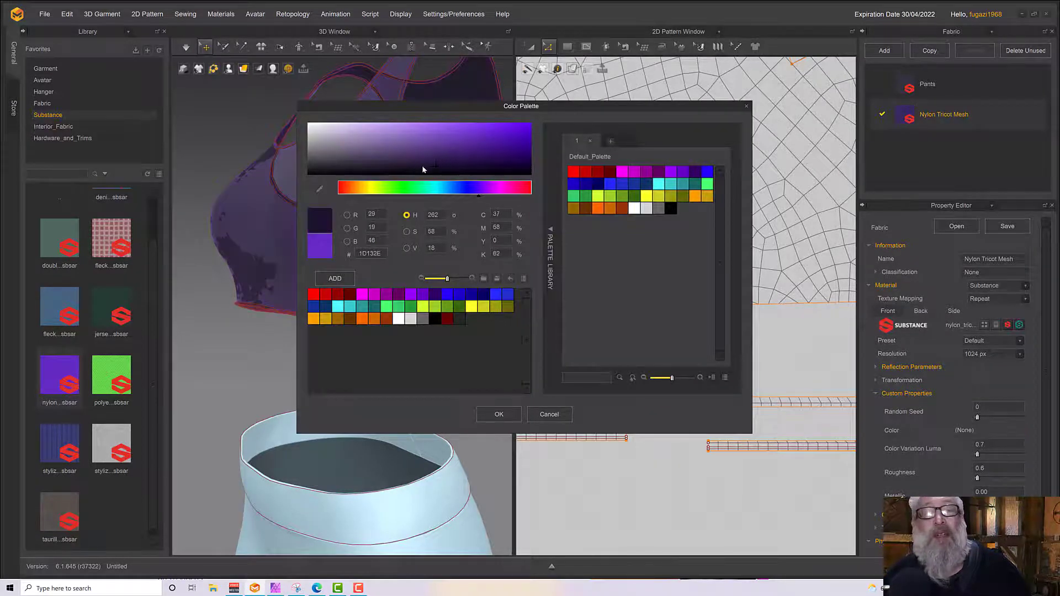
pyautogui.click(406, 166)
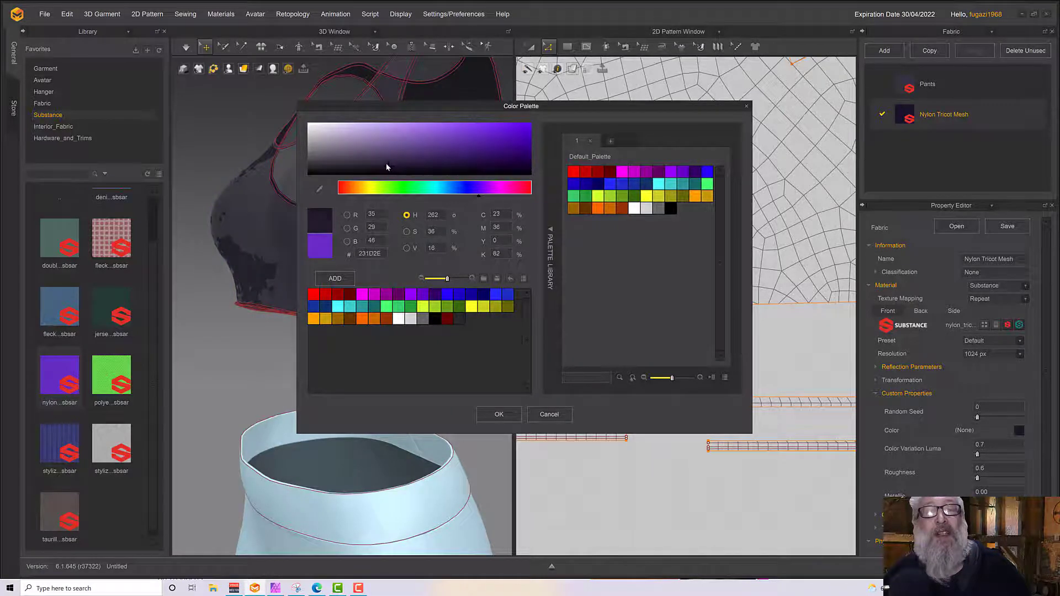
pyautogui.click(384, 164)
pyautogui.click(378, 165)
pyautogui.click(375, 165)
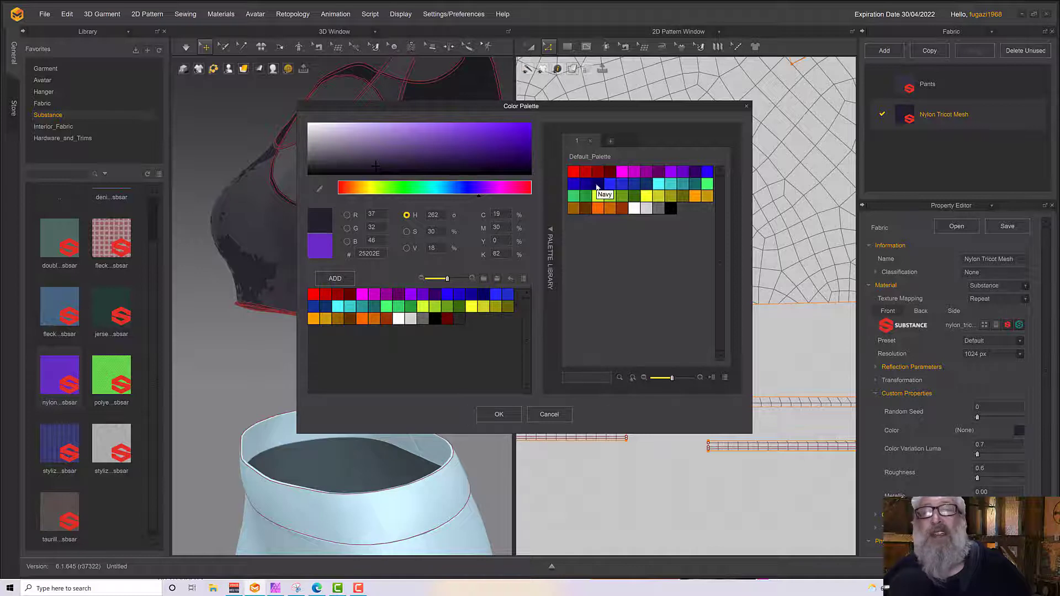
pyautogui.click(634, 186)
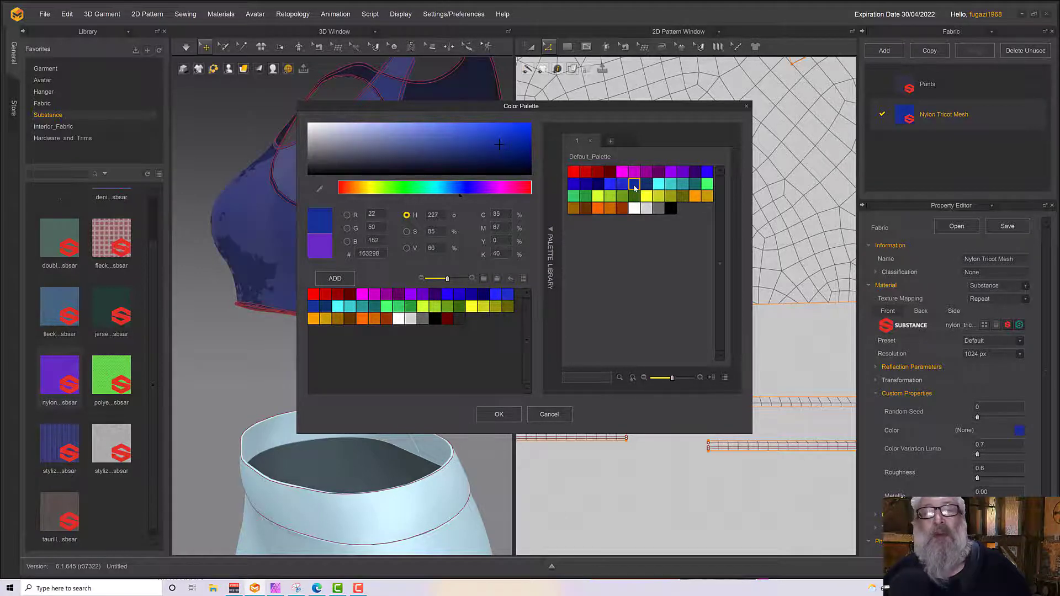
pyautogui.click(382, 174)
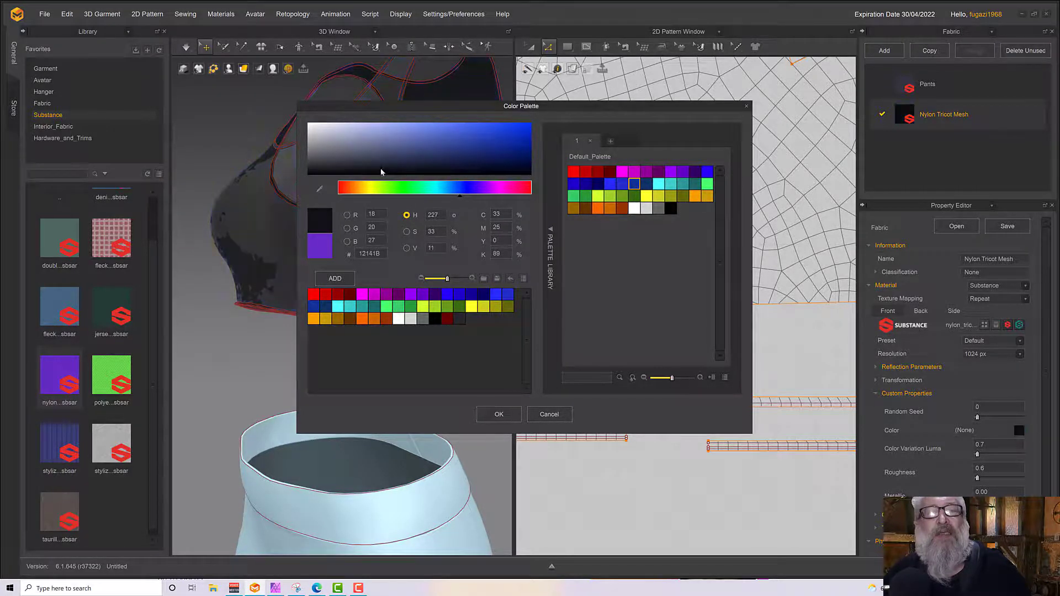
pyautogui.click(380, 168)
pyautogui.click(497, 415)
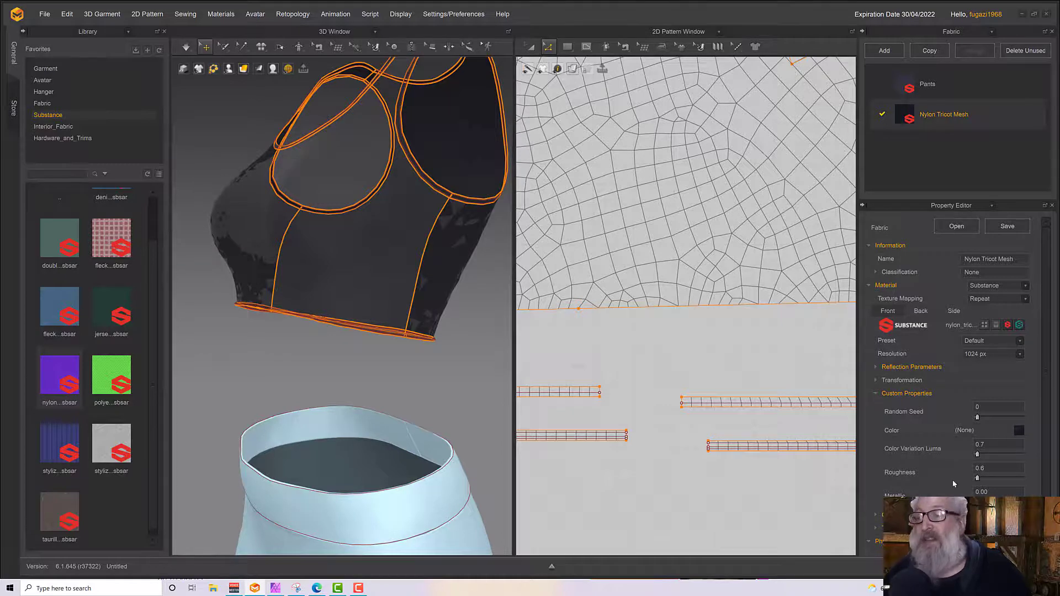
# Step: Review the Nylon Tricot Mesh's reflection parameters and its enabled substance channels
pyautogui.scroll(-1, 953, 479)
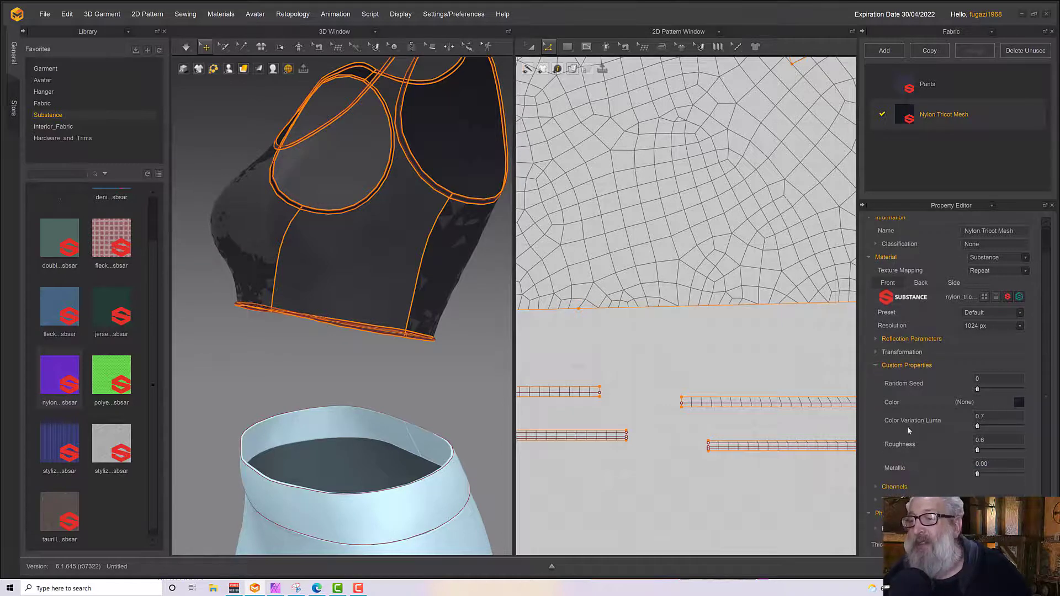
pyautogui.click(877, 340)
pyautogui.click(878, 341)
pyautogui.click(883, 485)
pyautogui.scroll(-4, 892, 469)
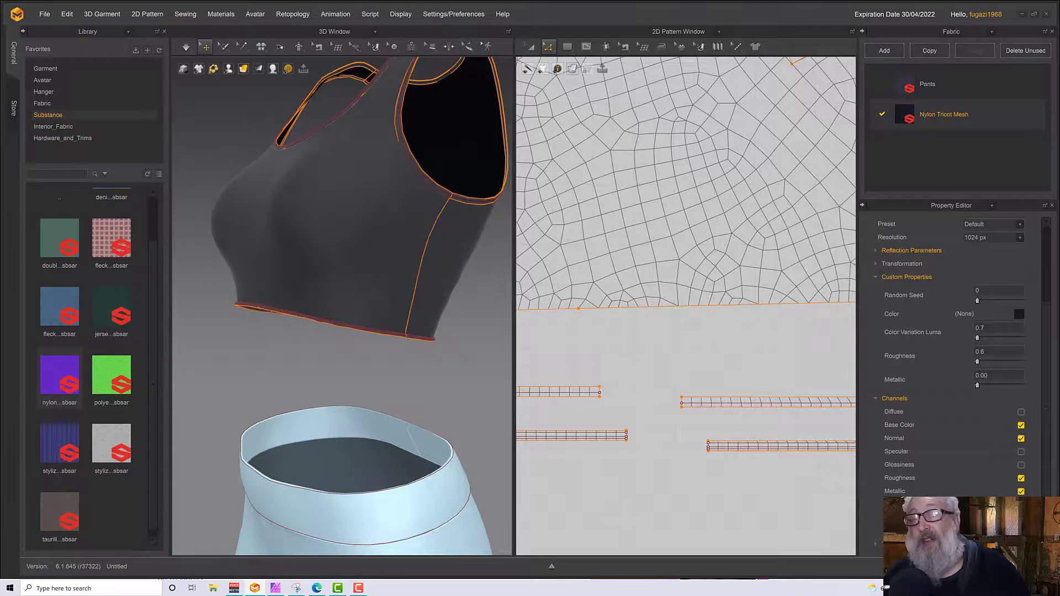
# Step: Deselect the tank top and inspect its dark fabric up close and together with the leggings
pyautogui.moveTo(421, 371); pyautogui.dragTo(436, 321, button='right')
pyautogui.click(431, 360)
pyautogui.scroll(-2, 441, 365)
pyautogui.scroll(-2, 442, 367)
pyautogui.scroll(-2, 459, 363)
pyautogui.scroll(4, 462, 370)
pyautogui.scroll(-4, 429, 362)
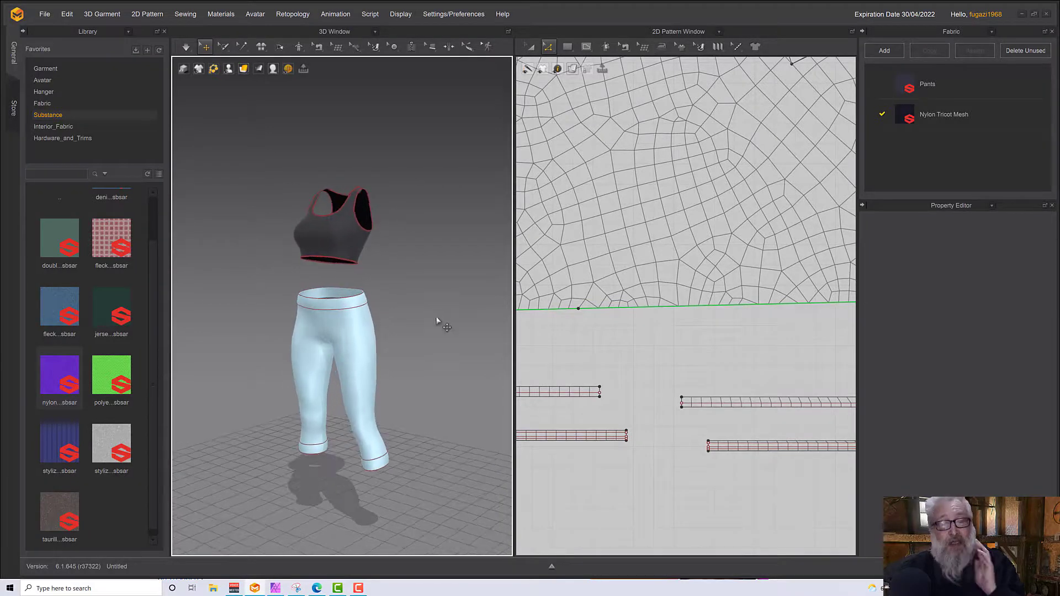